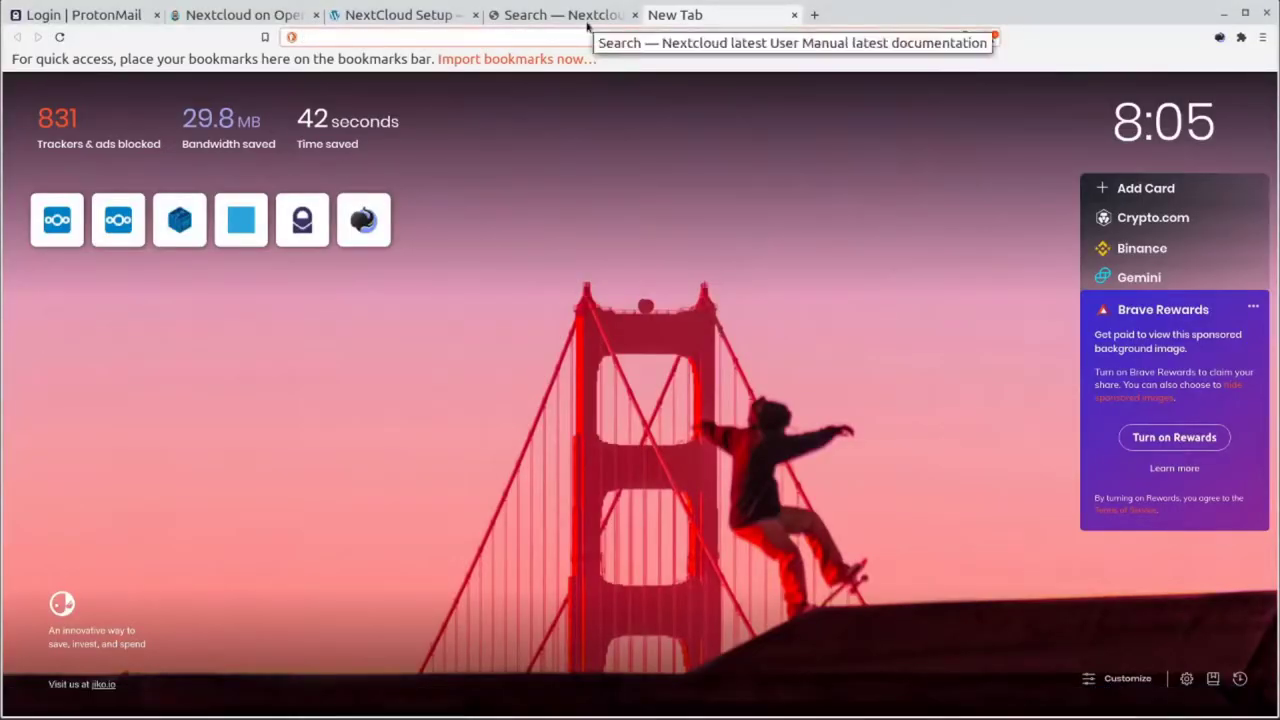
# Skim the PcMac article on installing Nextcloud on OpenMediaVault with a Raspberry Pi, from its introduction to its conclusion.
pyautogui.click(212, 12)
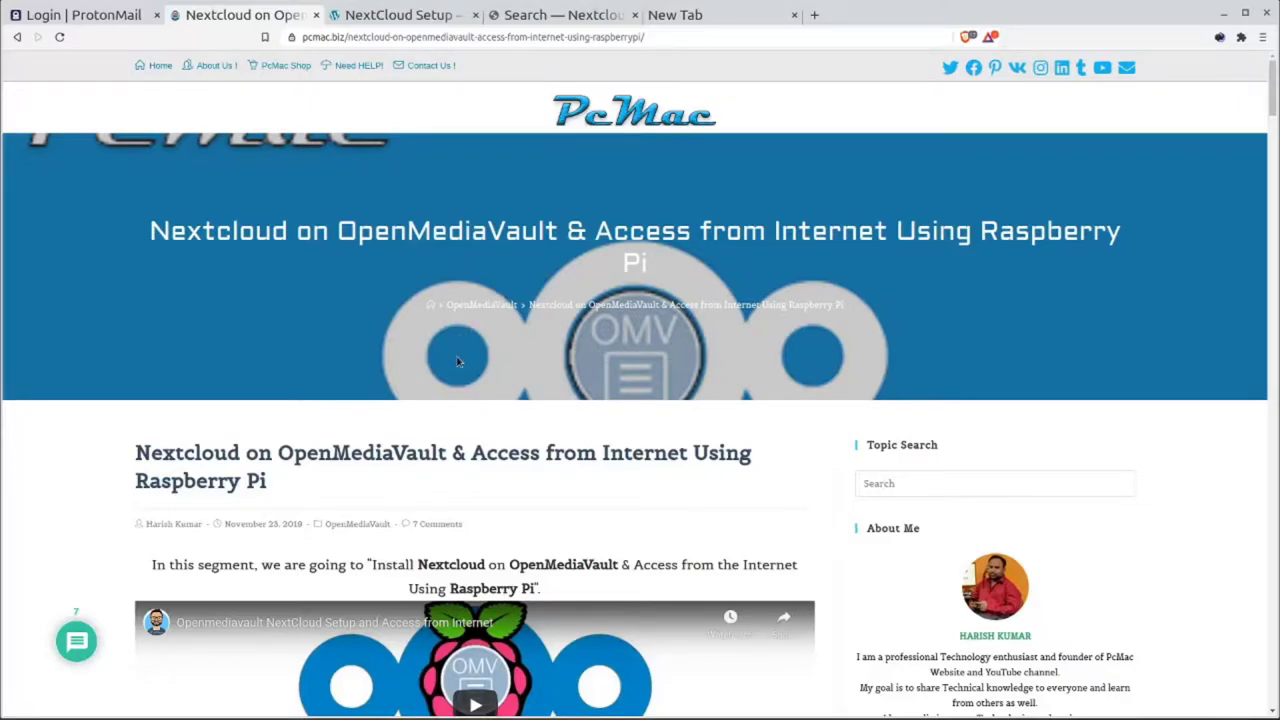
pyautogui.scroll(-3, 460, 358)
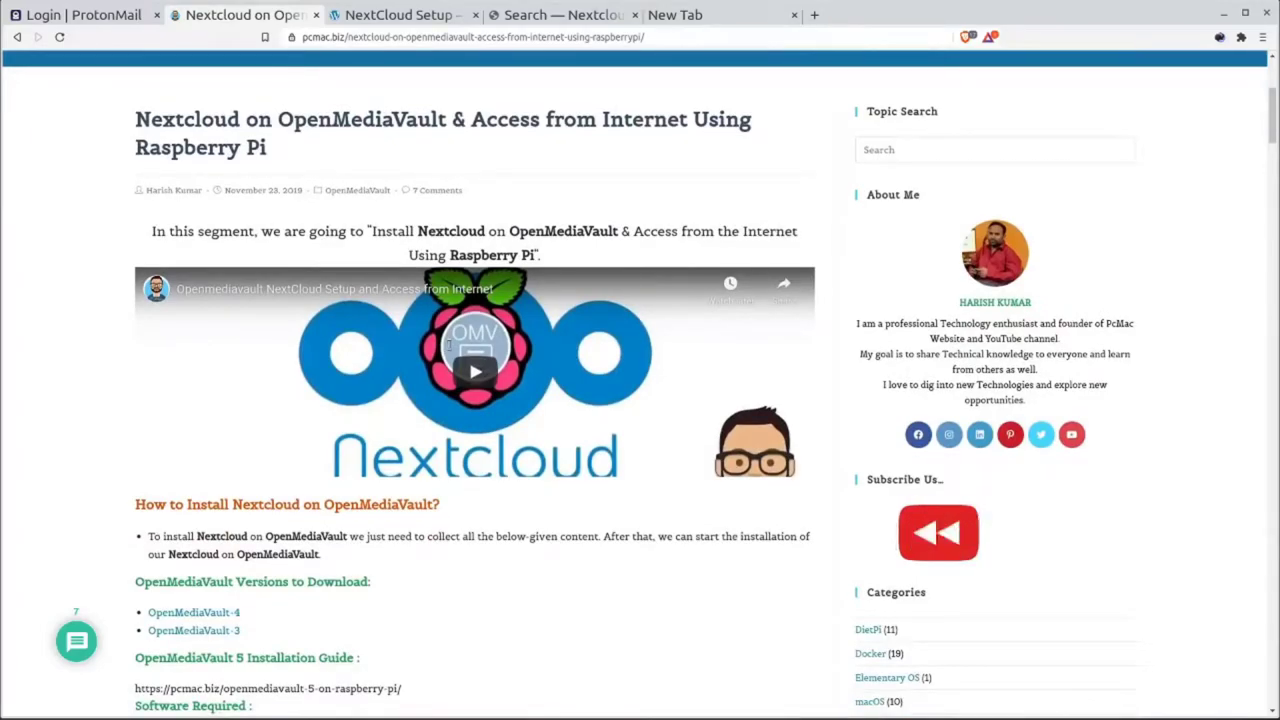
pyautogui.scroll(-4, 449, 345)
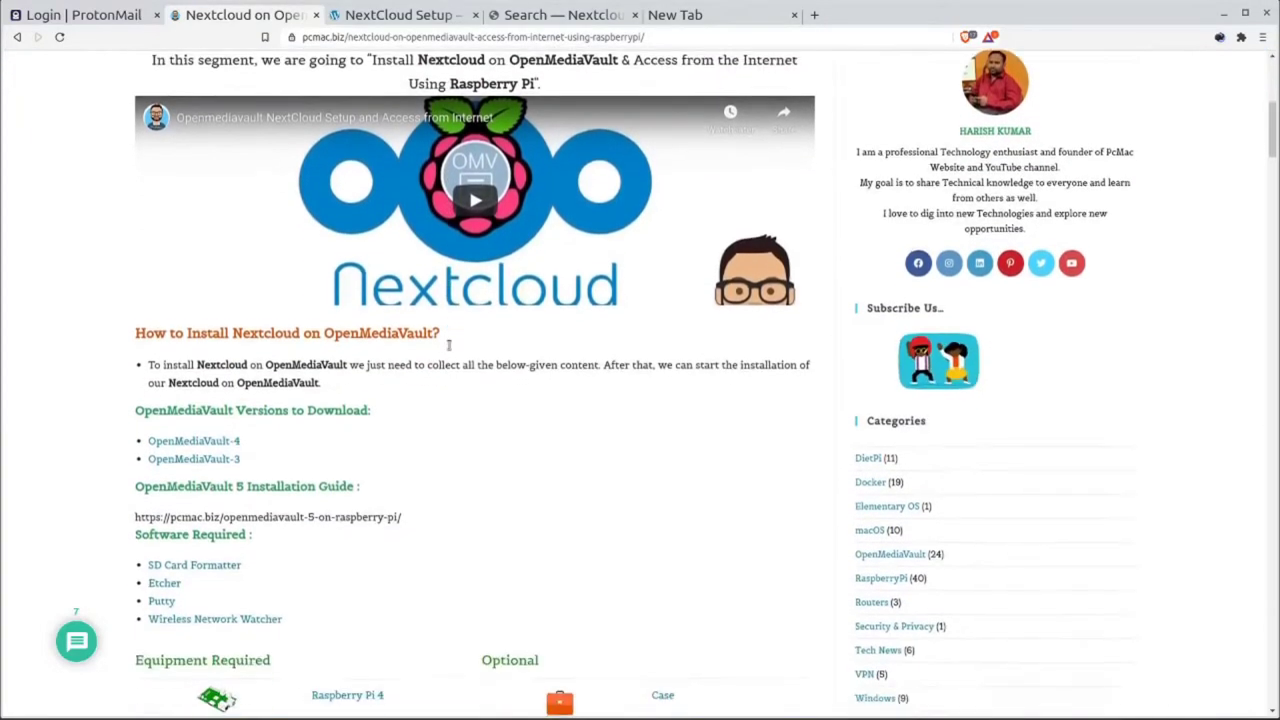
pyautogui.scroll(-10, 448, 348)
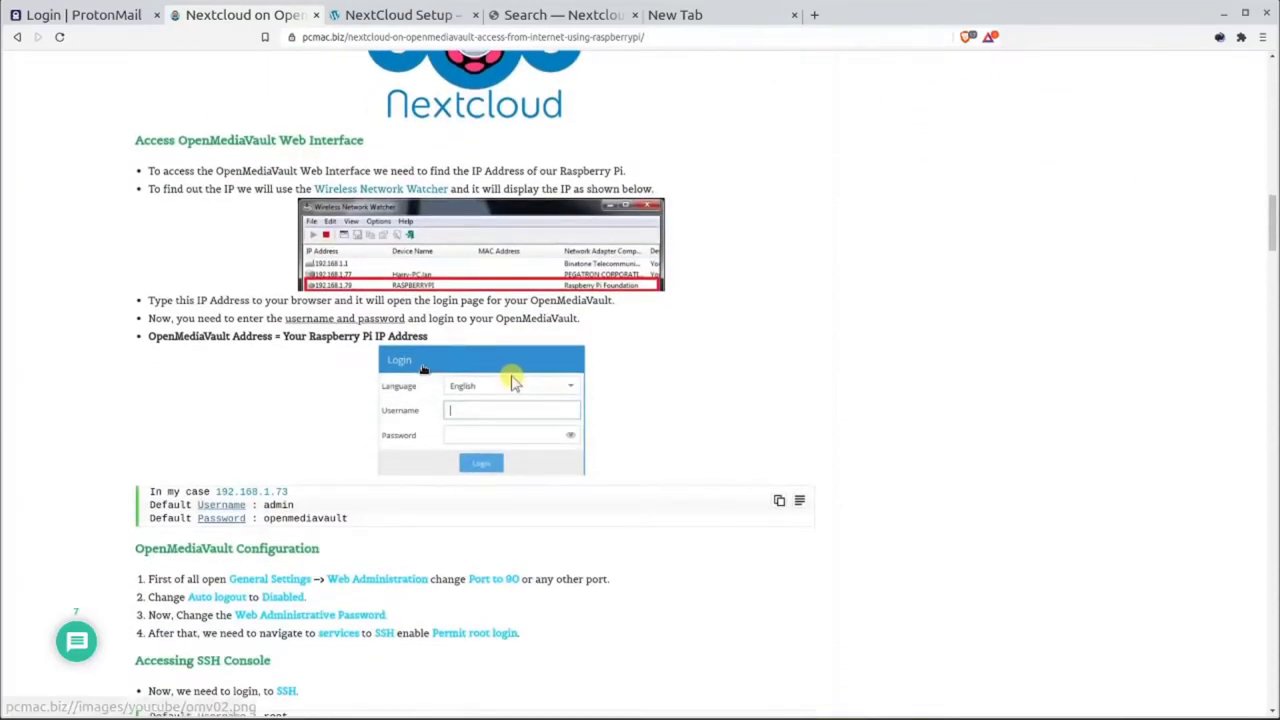
pyautogui.scroll(-2, 425, 368)
pyautogui.scroll(-5, 423, 370)
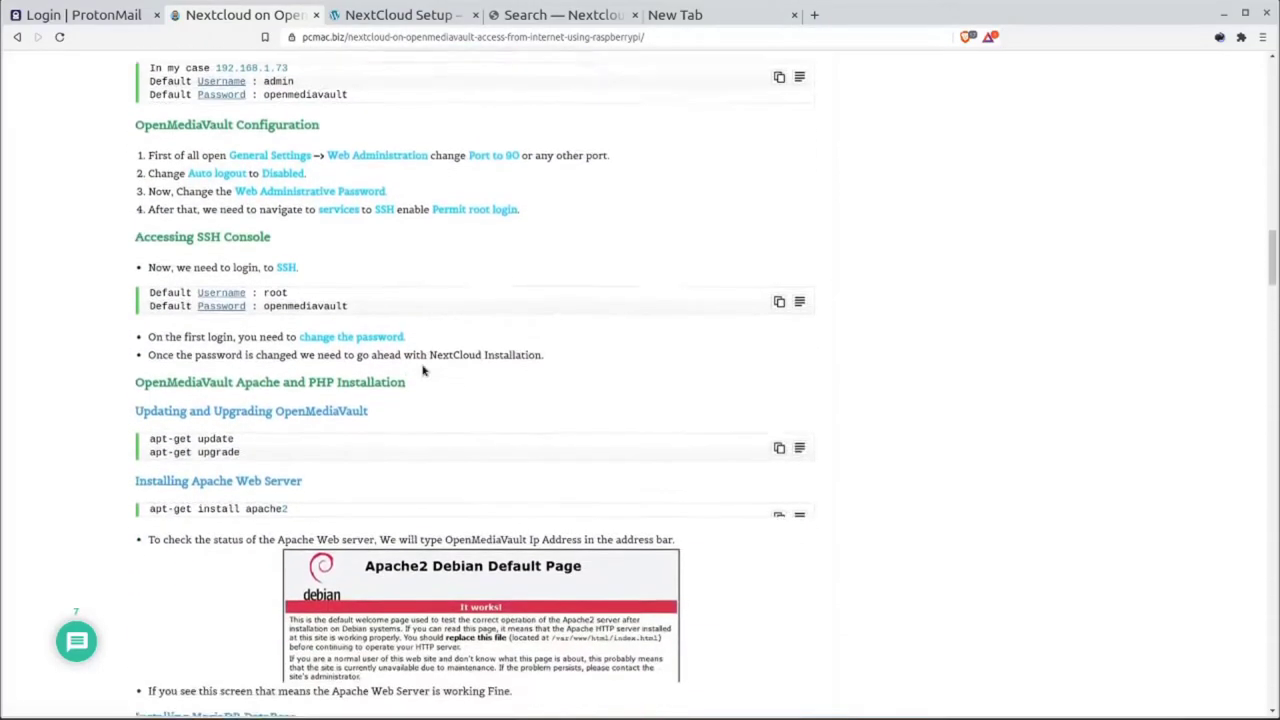
pyautogui.scroll(-2, 425, 360)
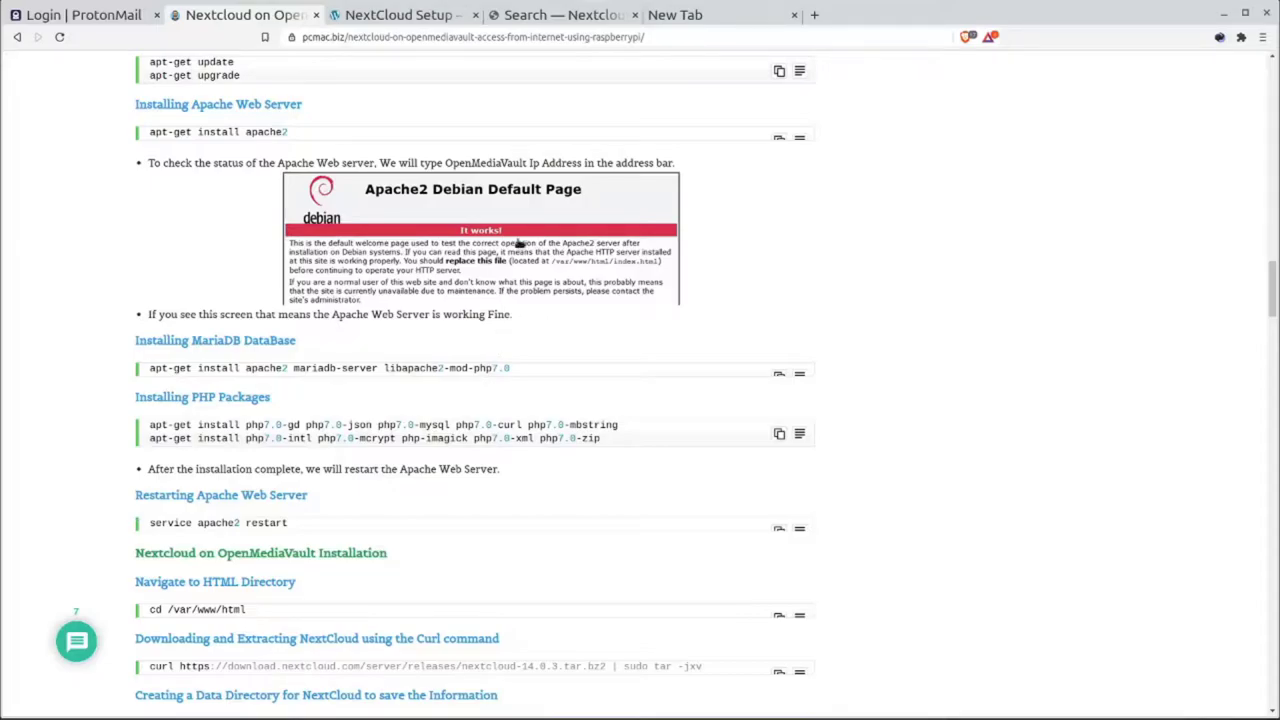
pyautogui.scroll(4, 529, 255)
pyautogui.scroll(-8, 529, 255)
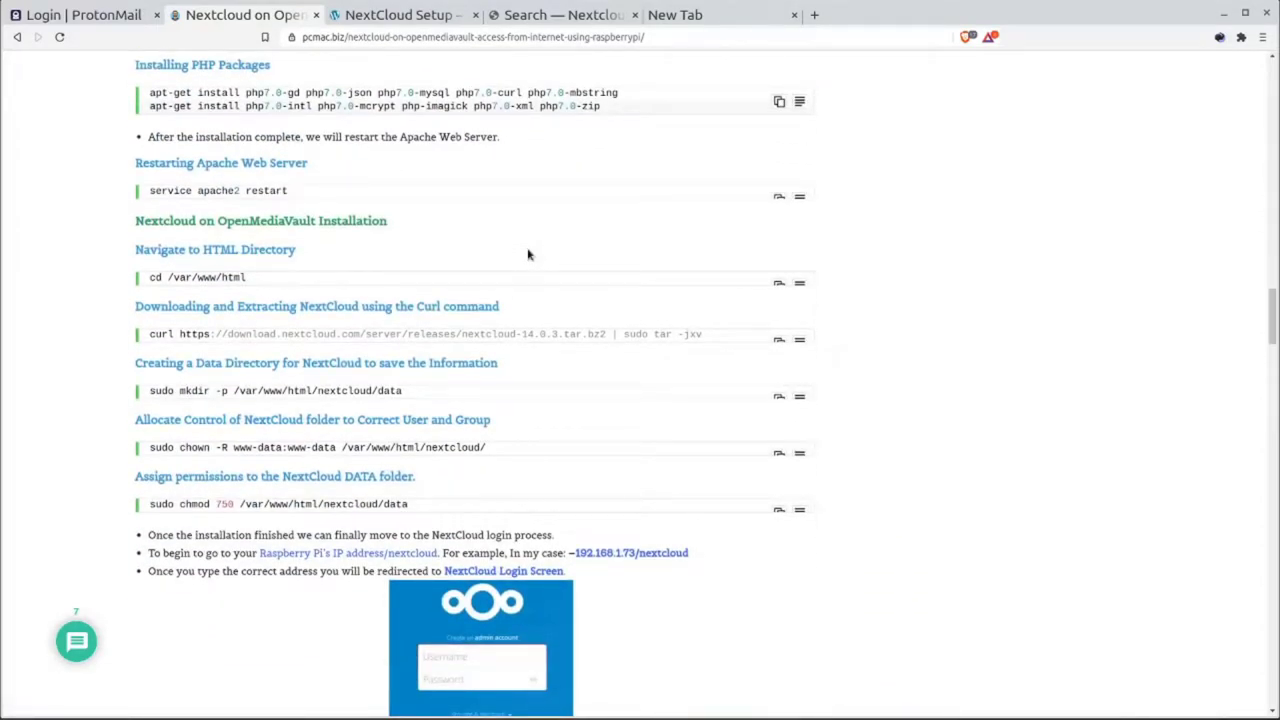
pyautogui.scroll(-15, 529, 255)
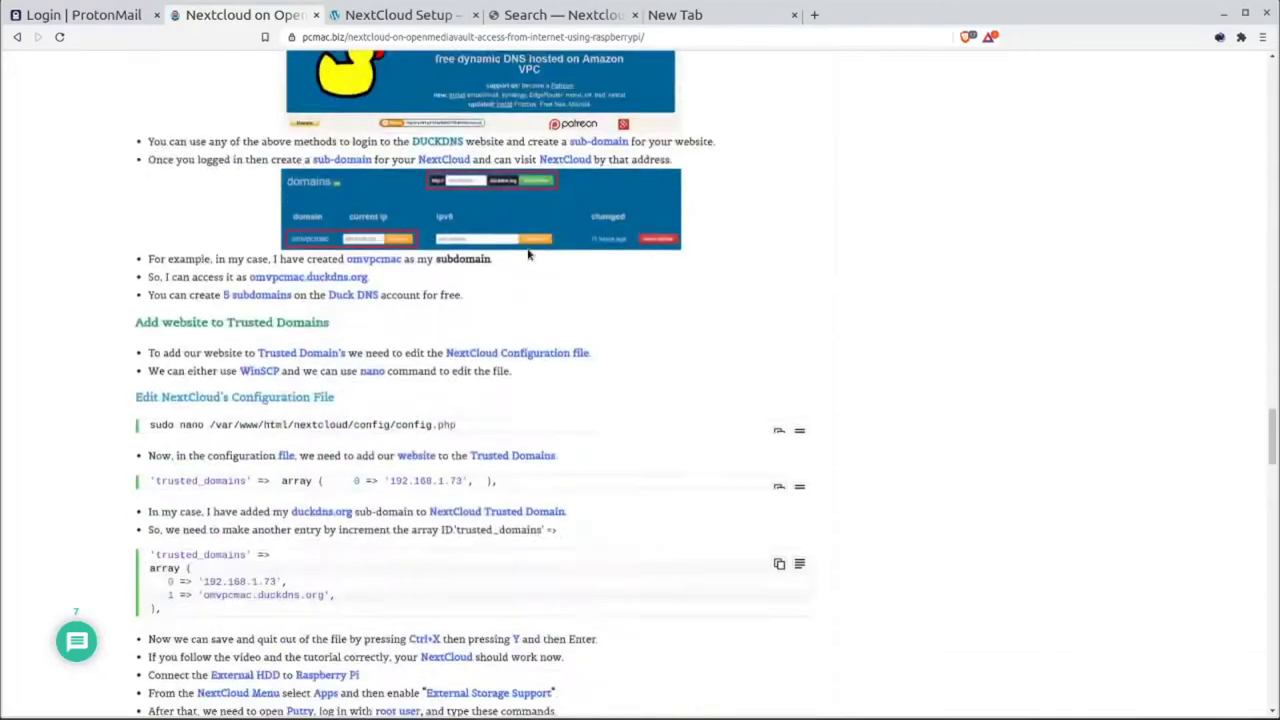
pyautogui.scroll(-1, 529, 255)
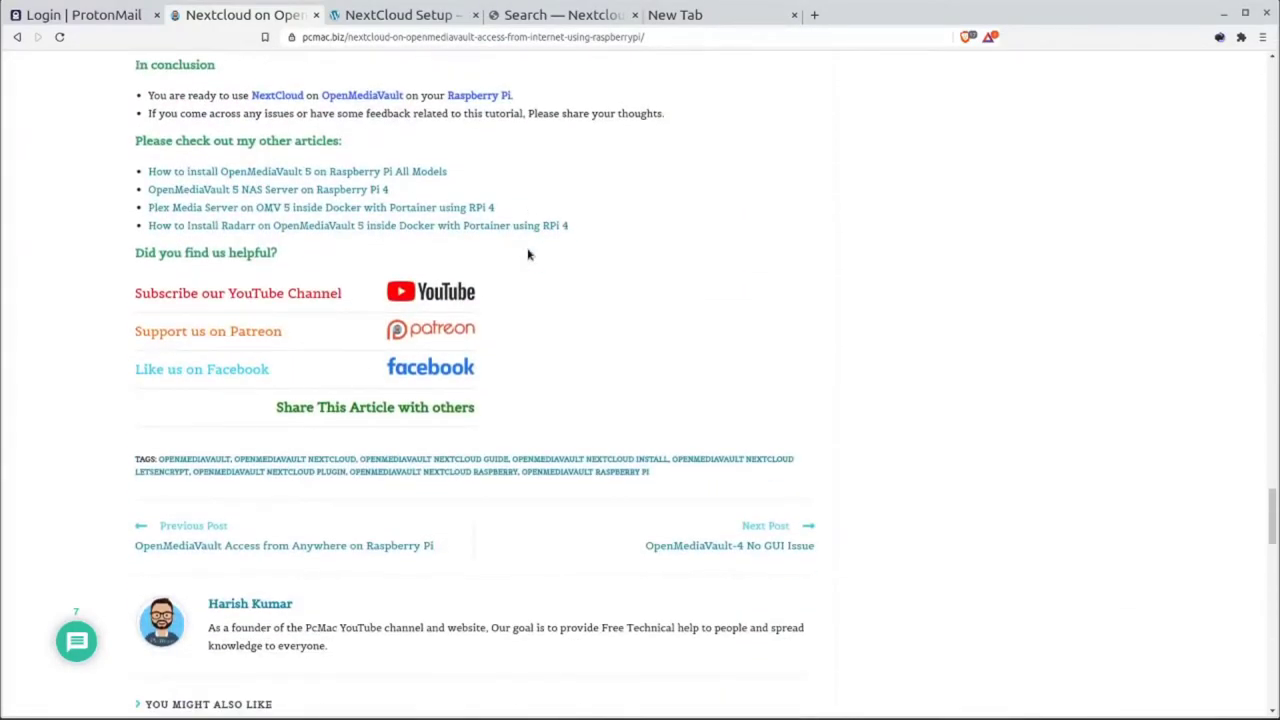
pyautogui.scroll(10, 529, 255)
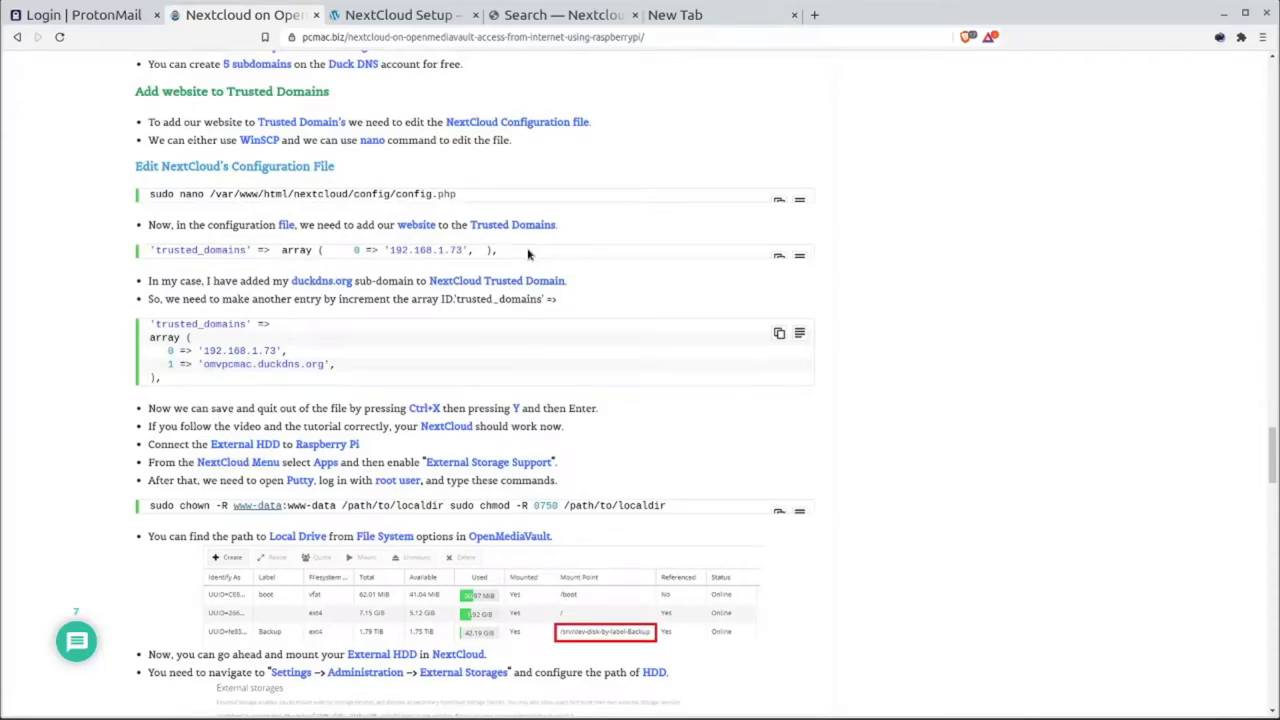
pyautogui.scroll(15, 529, 255)
pyautogui.scroll(9, 529, 255)
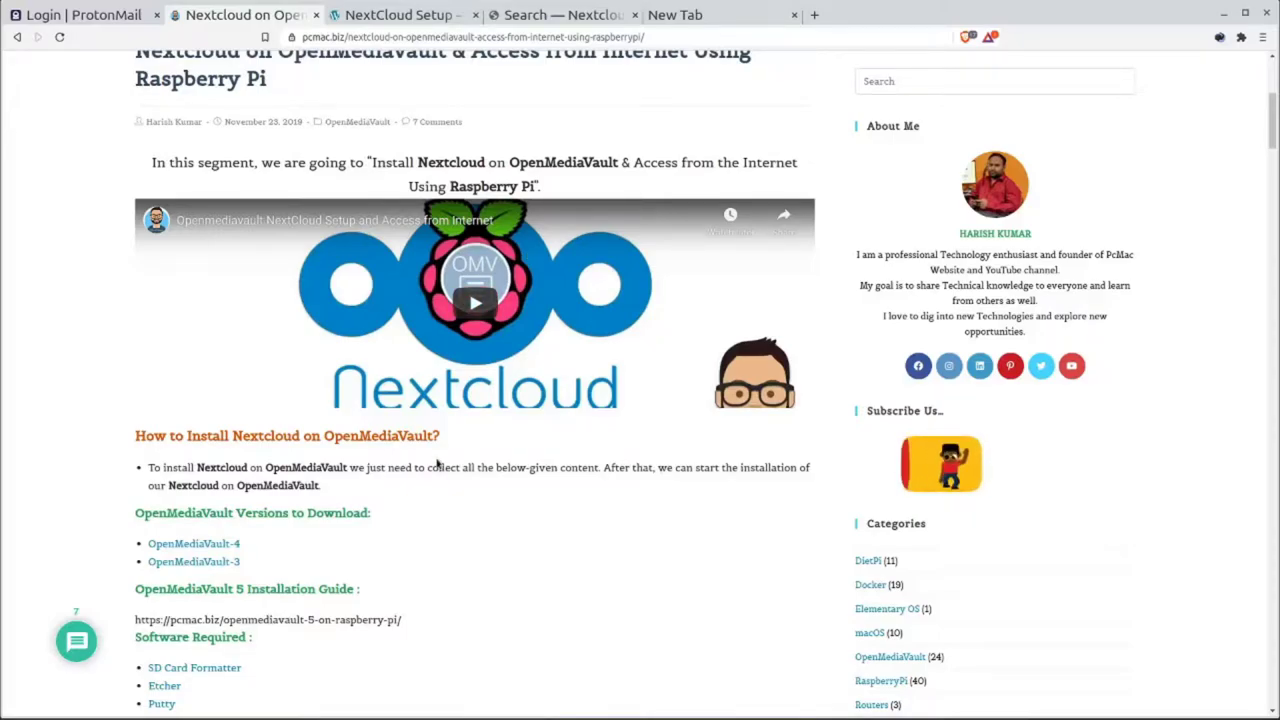
# Read the article's required equipment list and its instructions for reaching the OpenMediaVault login page by IP address.
pyautogui.scroll(-3, 435, 463)
pyautogui.scroll(-1, 435, 463)
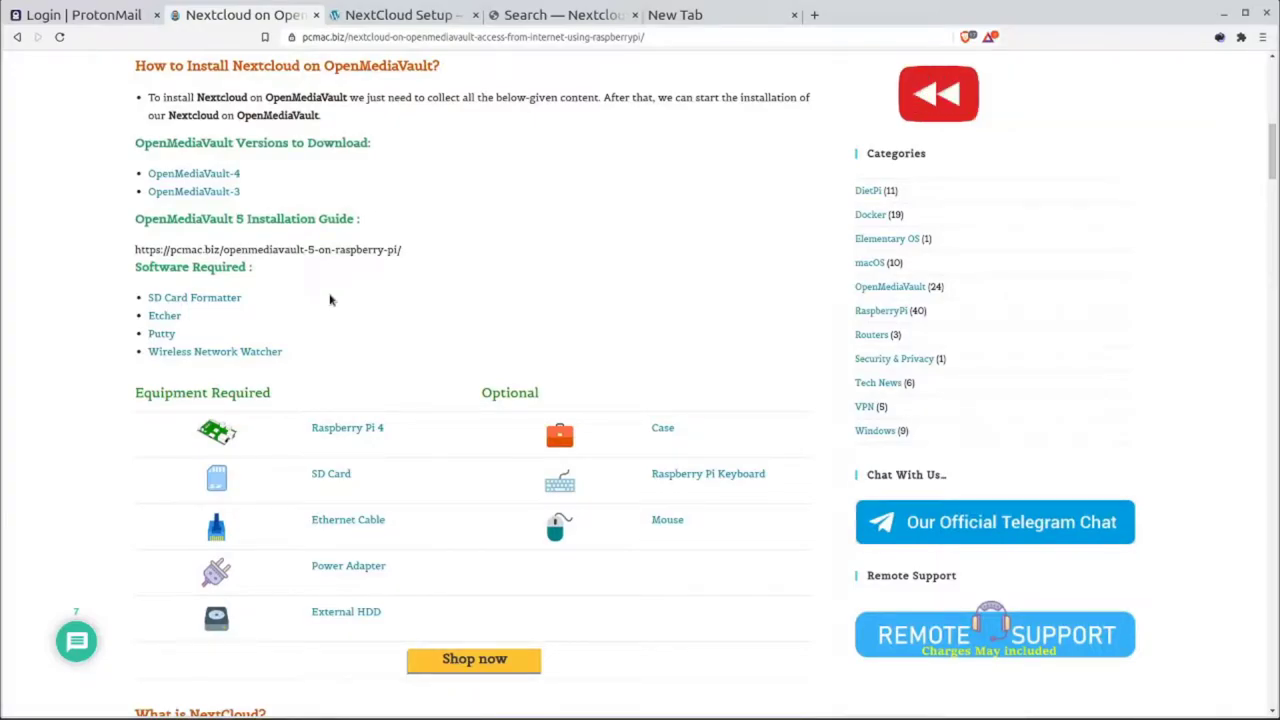
pyautogui.scroll(-4, 330, 299)
pyautogui.scroll(-5, 330, 299)
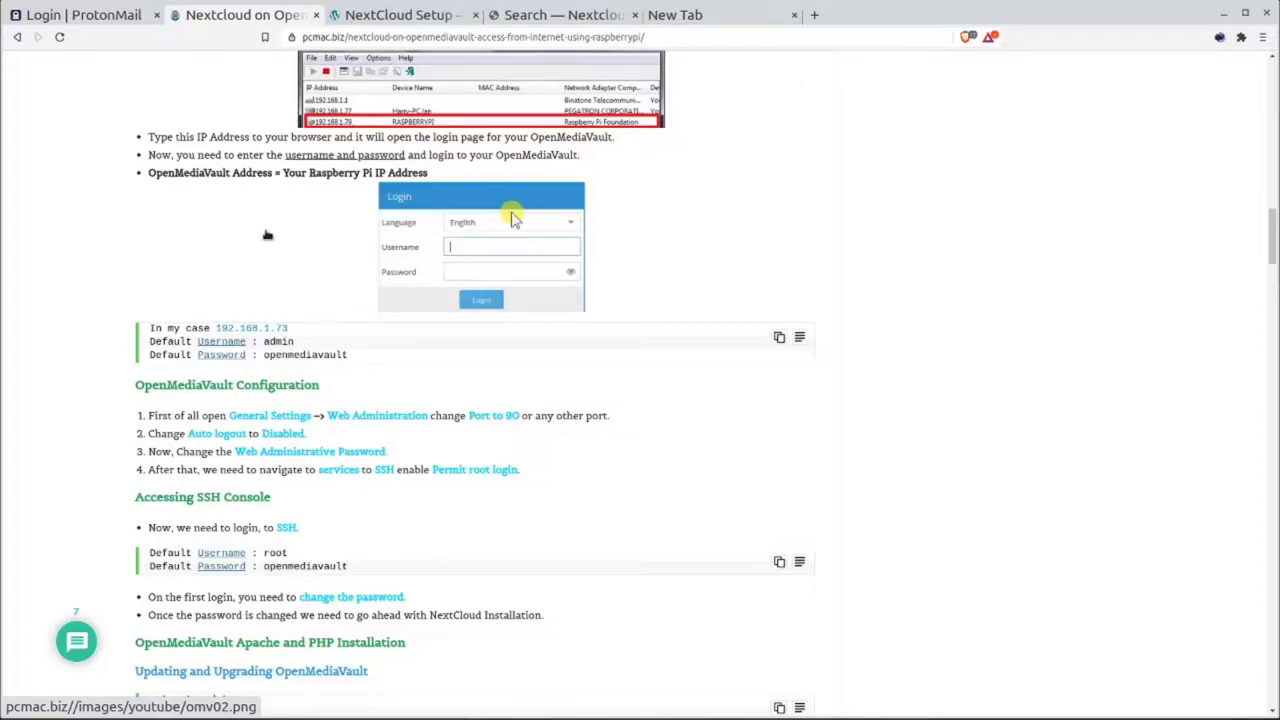
pyautogui.moveTo(146, 137); pyautogui.dragTo(327, 203)
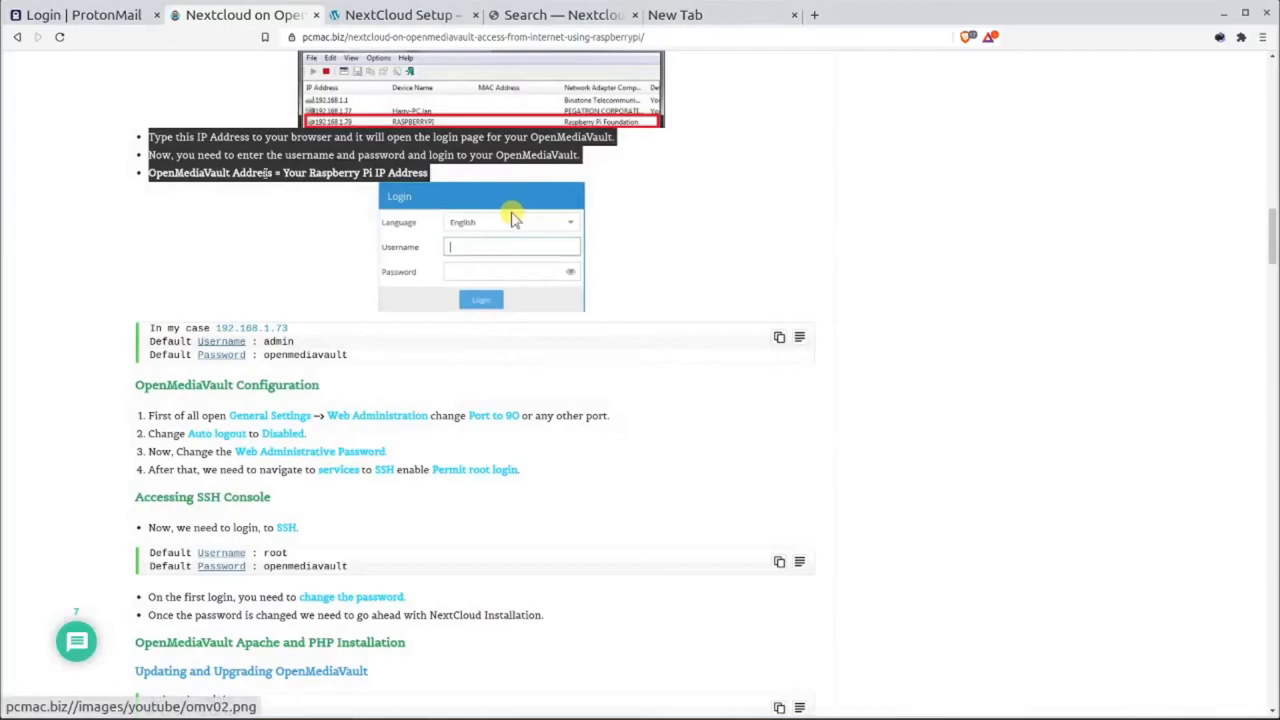
pyautogui.click(268, 173)
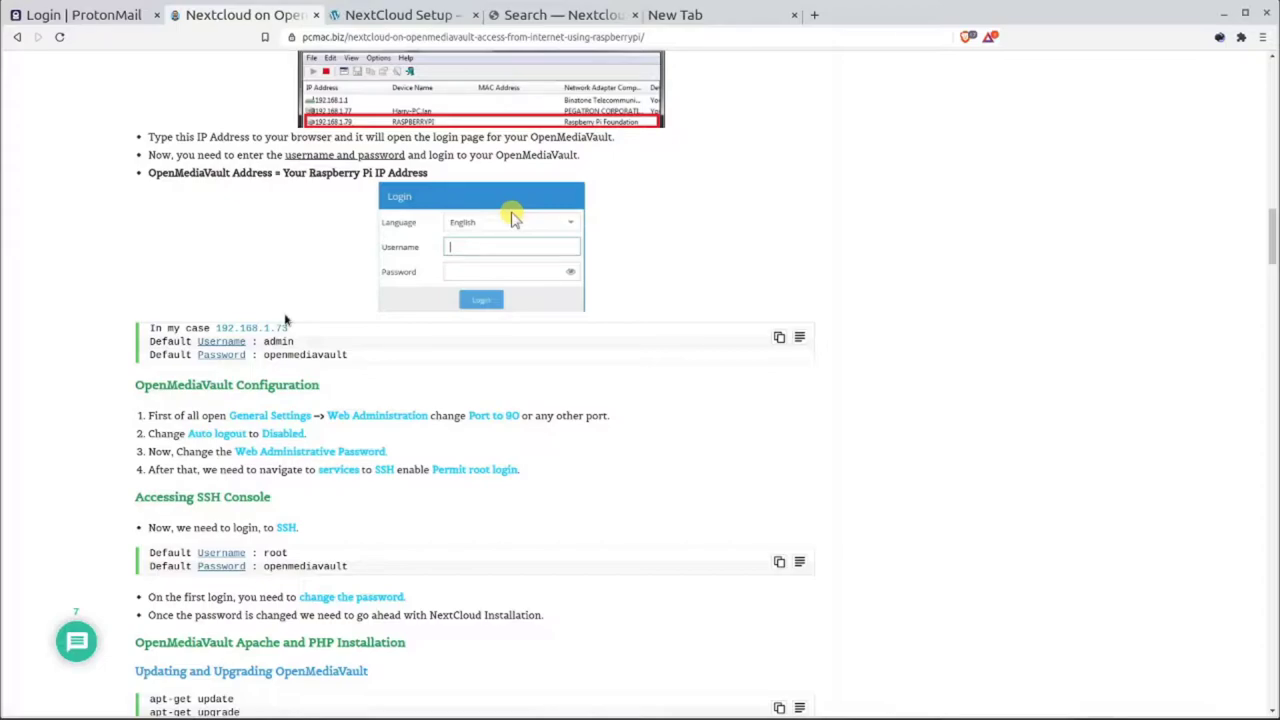
# Examine the article's commands for updating the system and installing Apache, MariaDB, the PHP packages and Nextcloud.
pyautogui.scroll(-3, 285, 319)
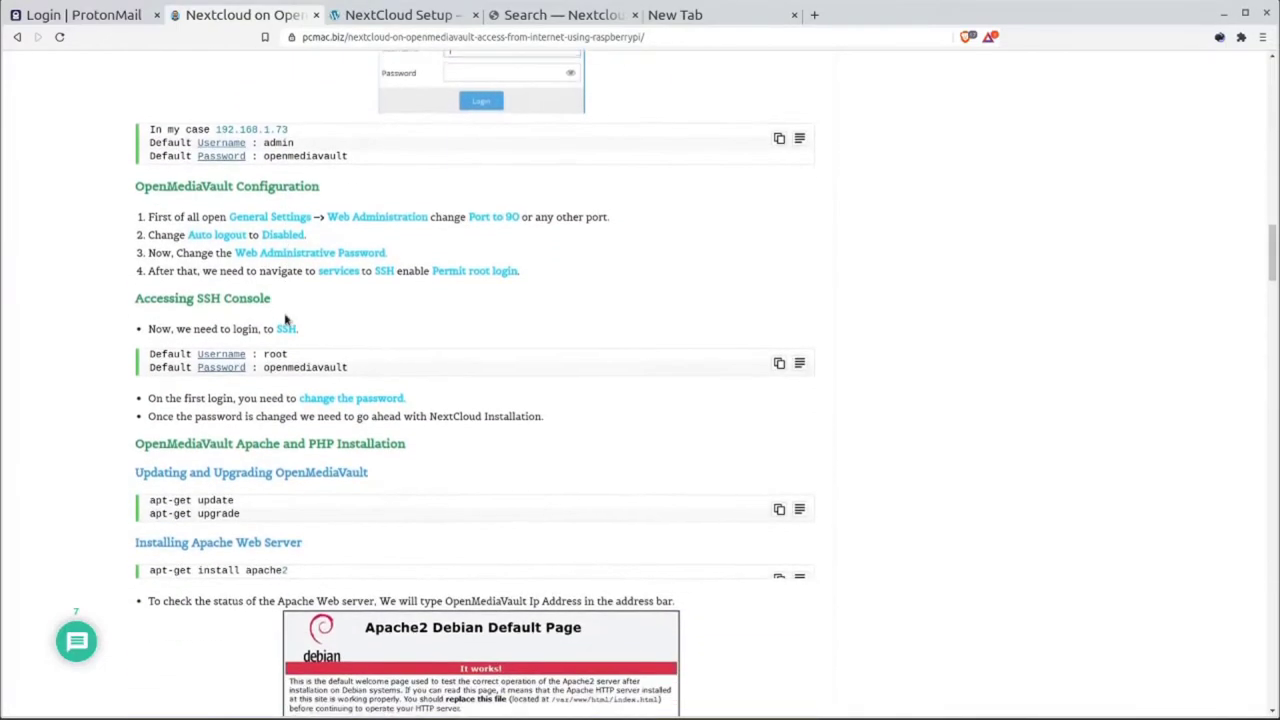
pyautogui.scroll(-8, 285, 316)
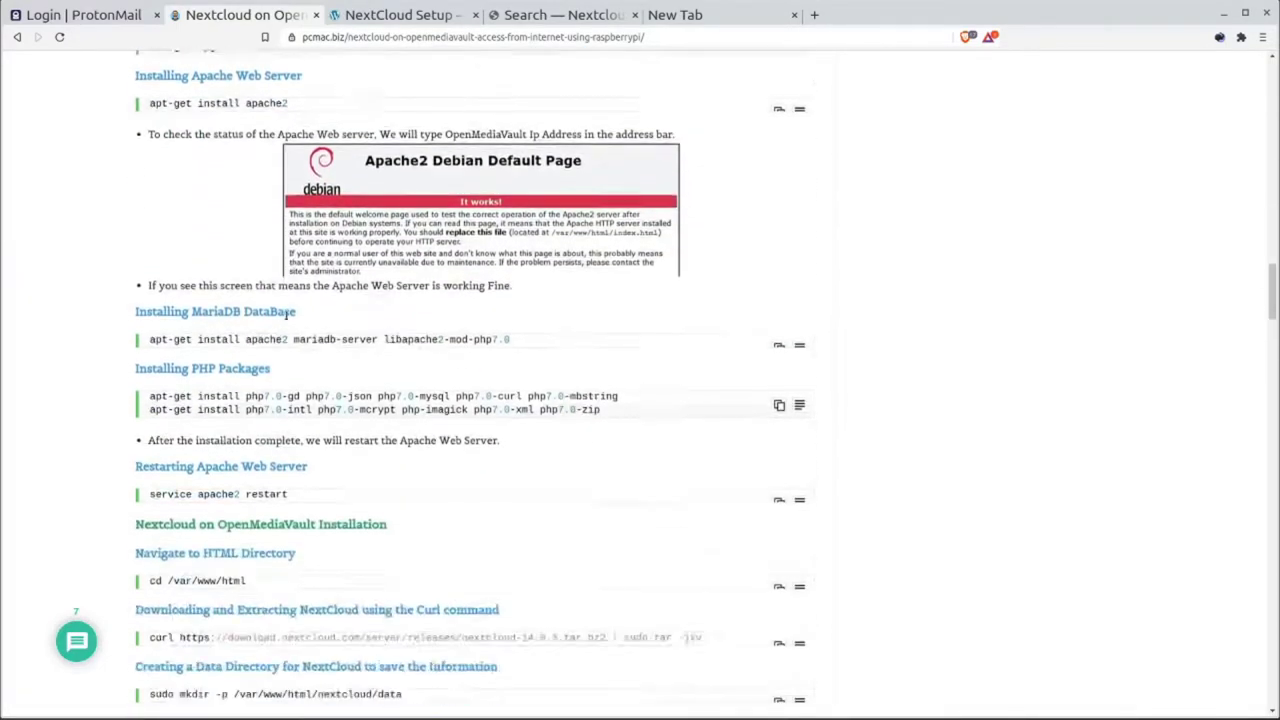
pyautogui.scroll(5, 285, 319)
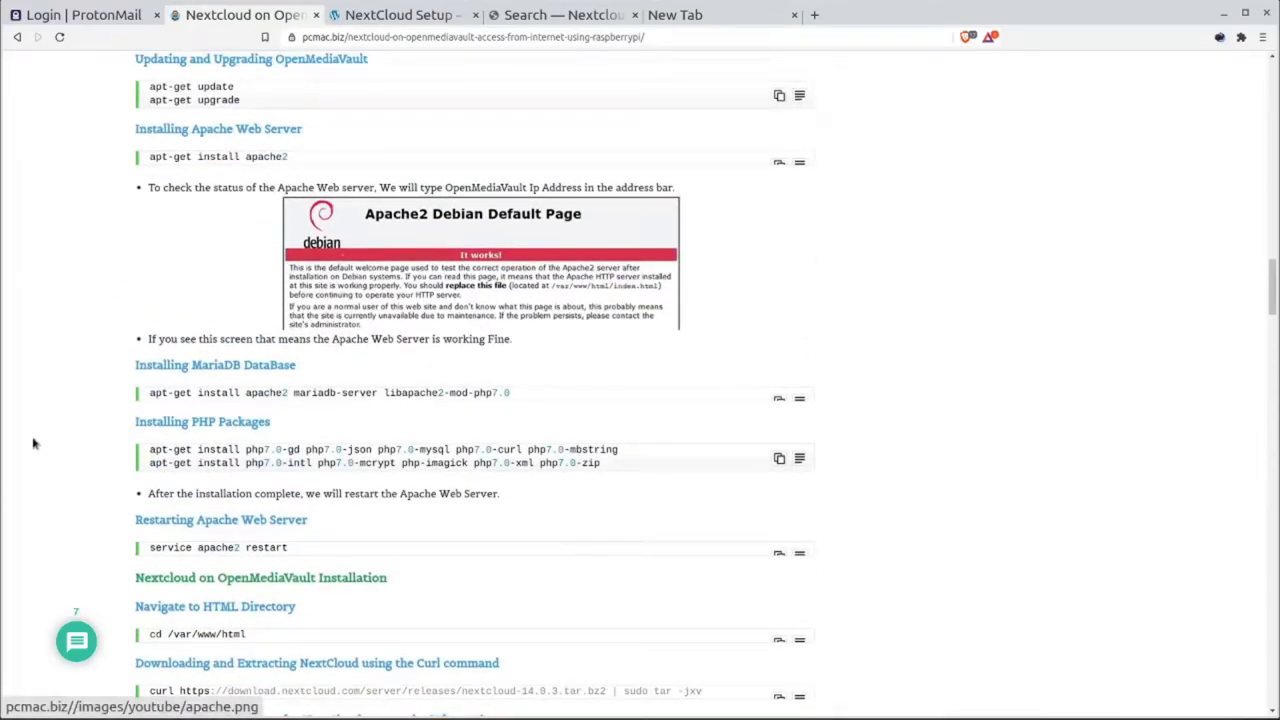
pyautogui.scroll(1, 362, 456)
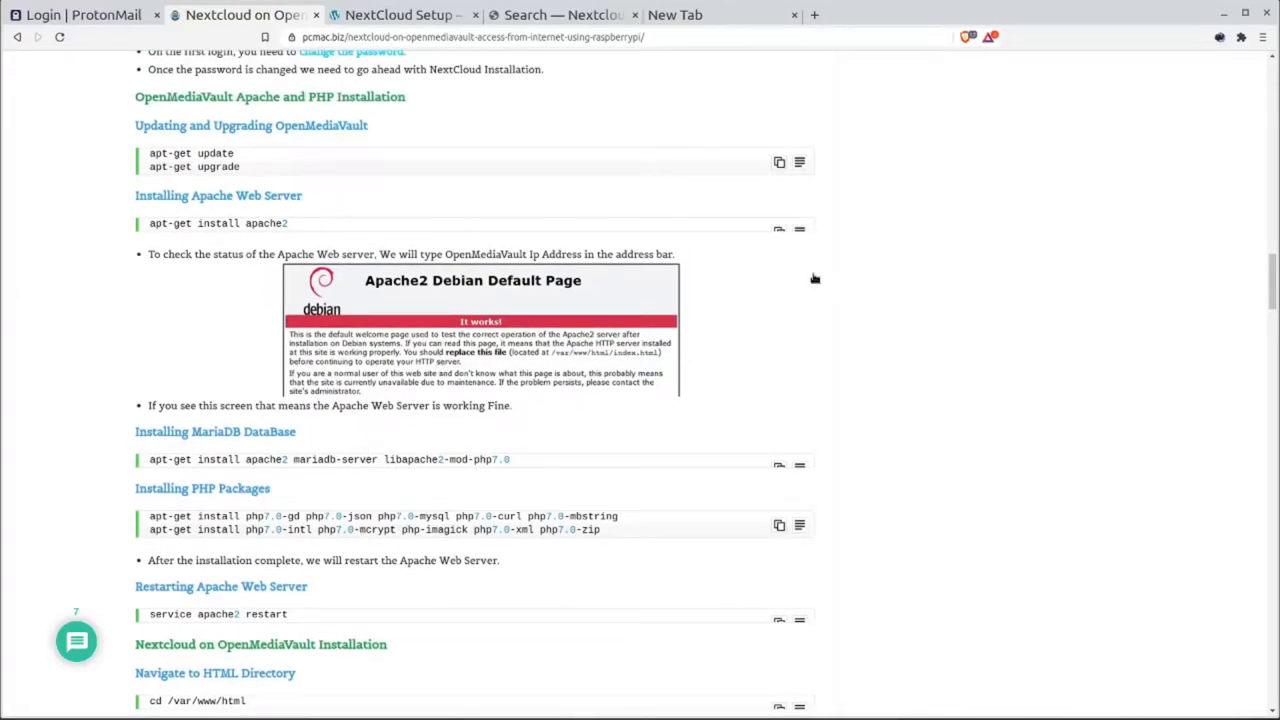
pyautogui.scroll(3, 171, 216)
pyautogui.scroll(-5, 170, 225)
pyautogui.scroll(-9, 169, 225)
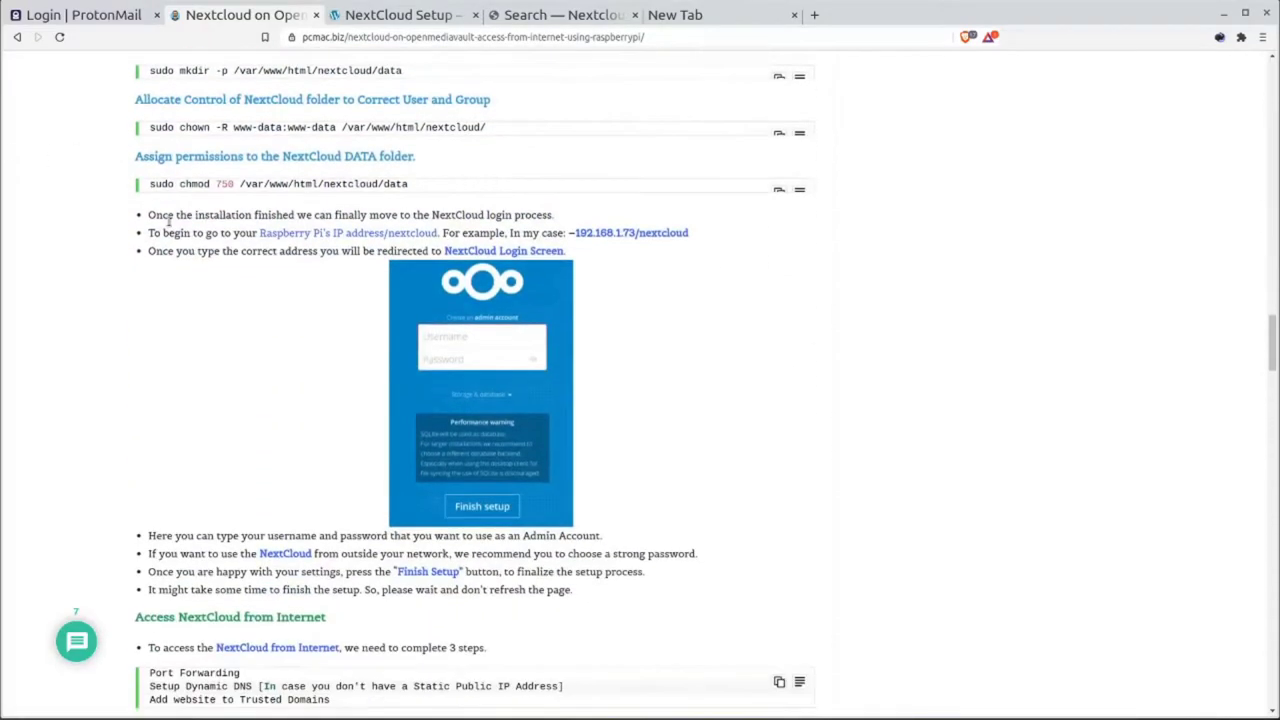
pyautogui.scroll(4, 169, 224)
pyautogui.scroll(4, 169, 222)
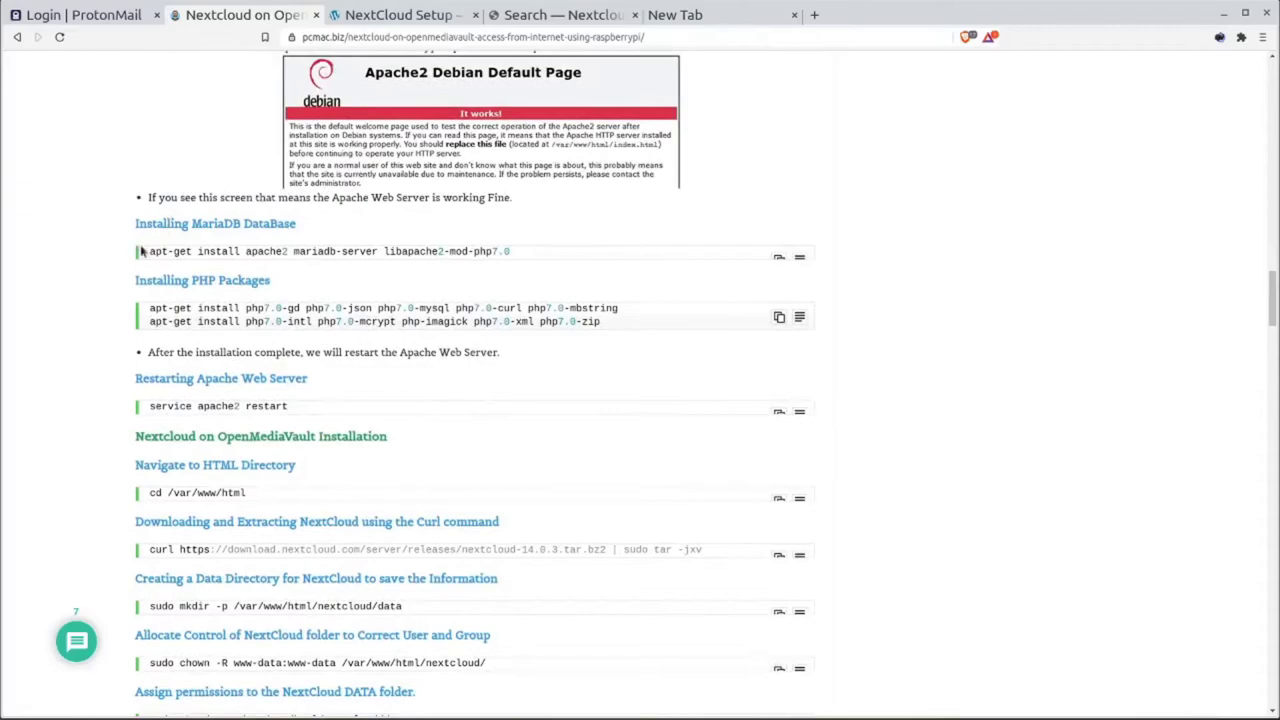
pyautogui.tripleClick(149, 257)
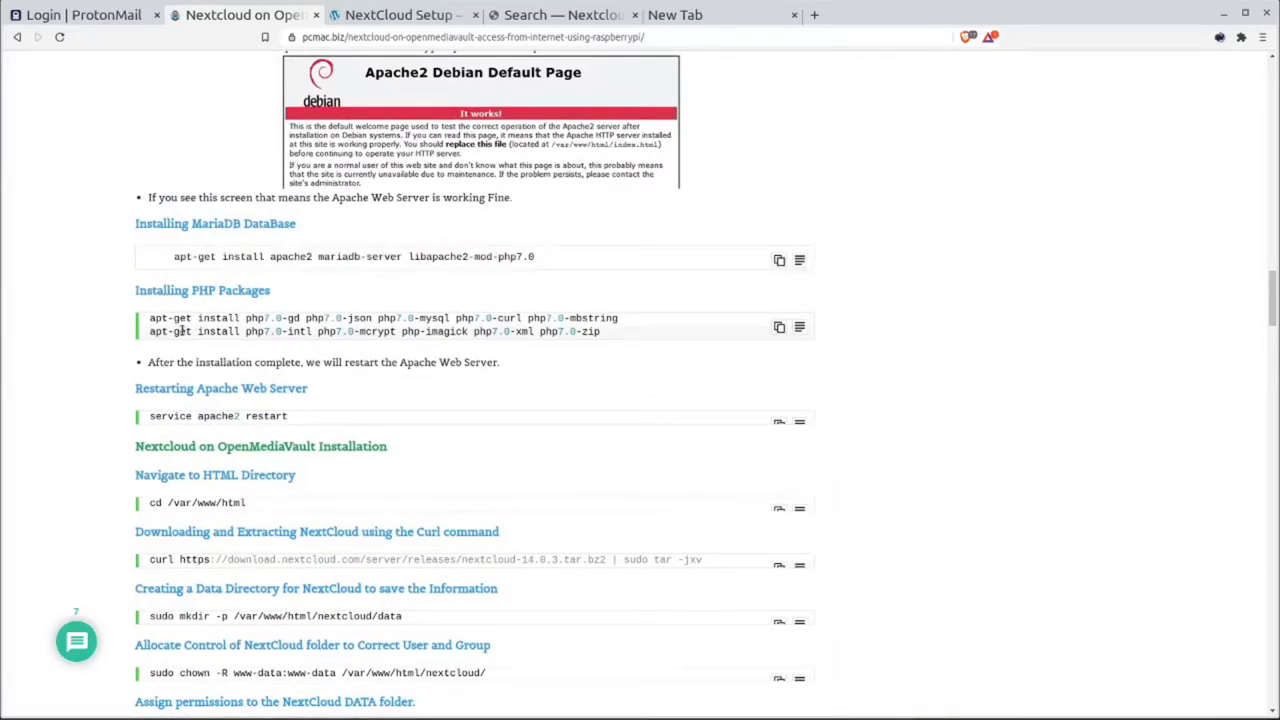
pyautogui.tripleClick(181, 326)
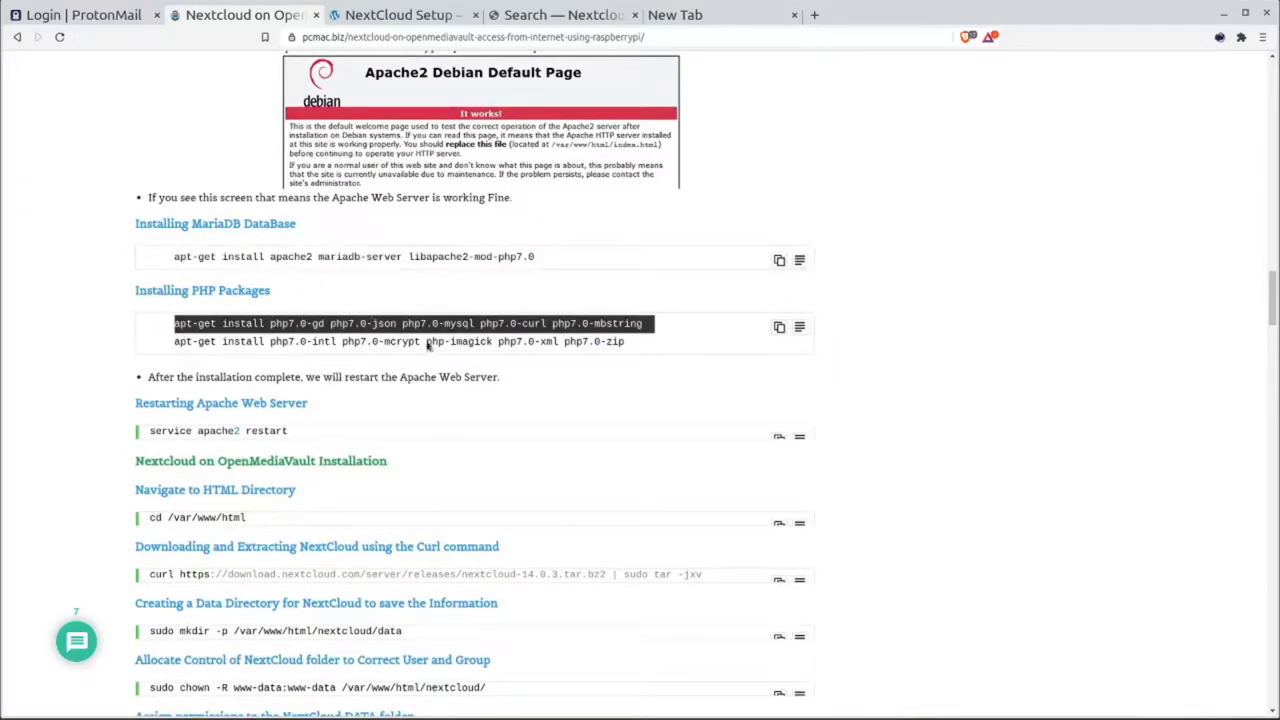
pyautogui.scroll(8, 220, 300)
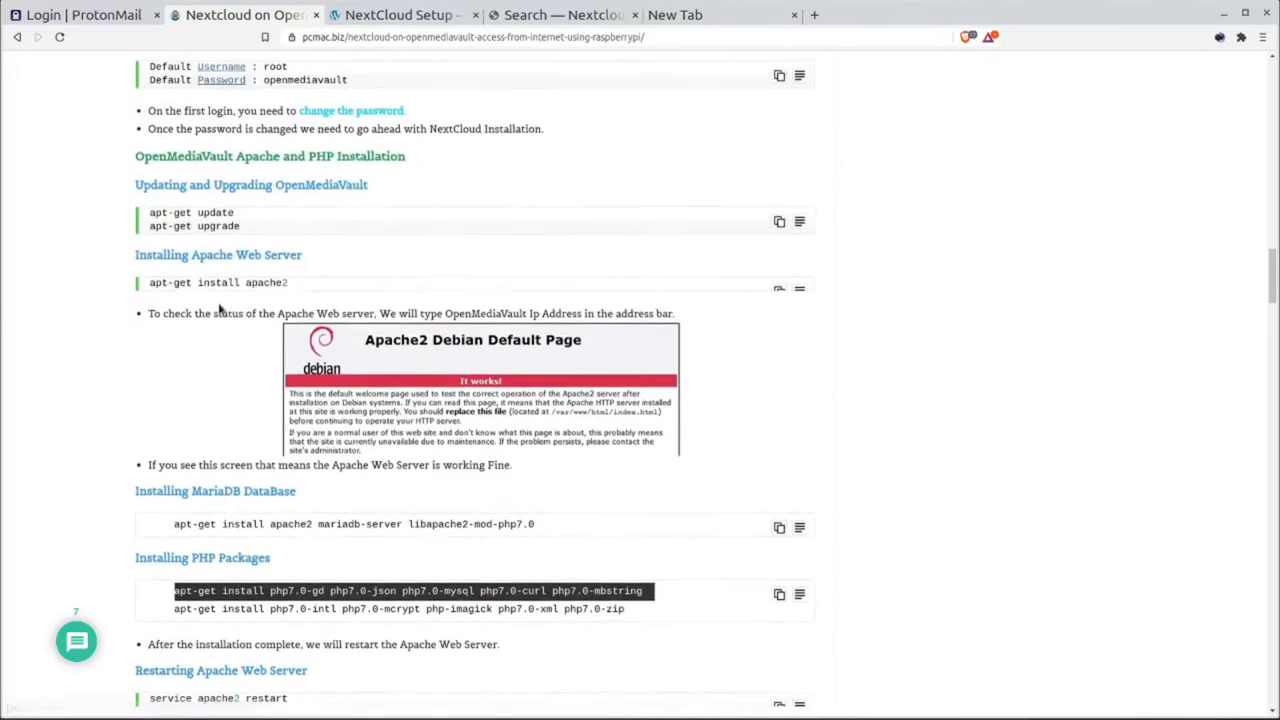
pyautogui.scroll(4, 220, 307)
pyautogui.scroll(-8, 180, 260)
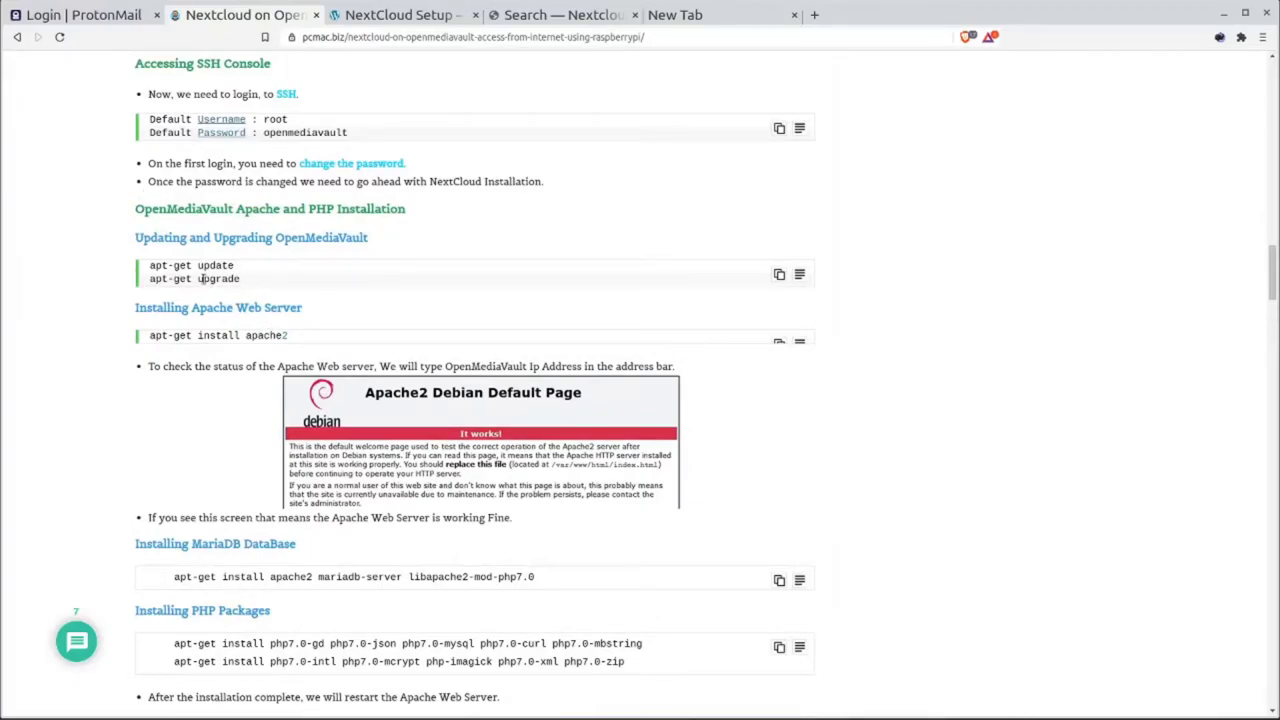
pyautogui.tripleClick(158, 265)
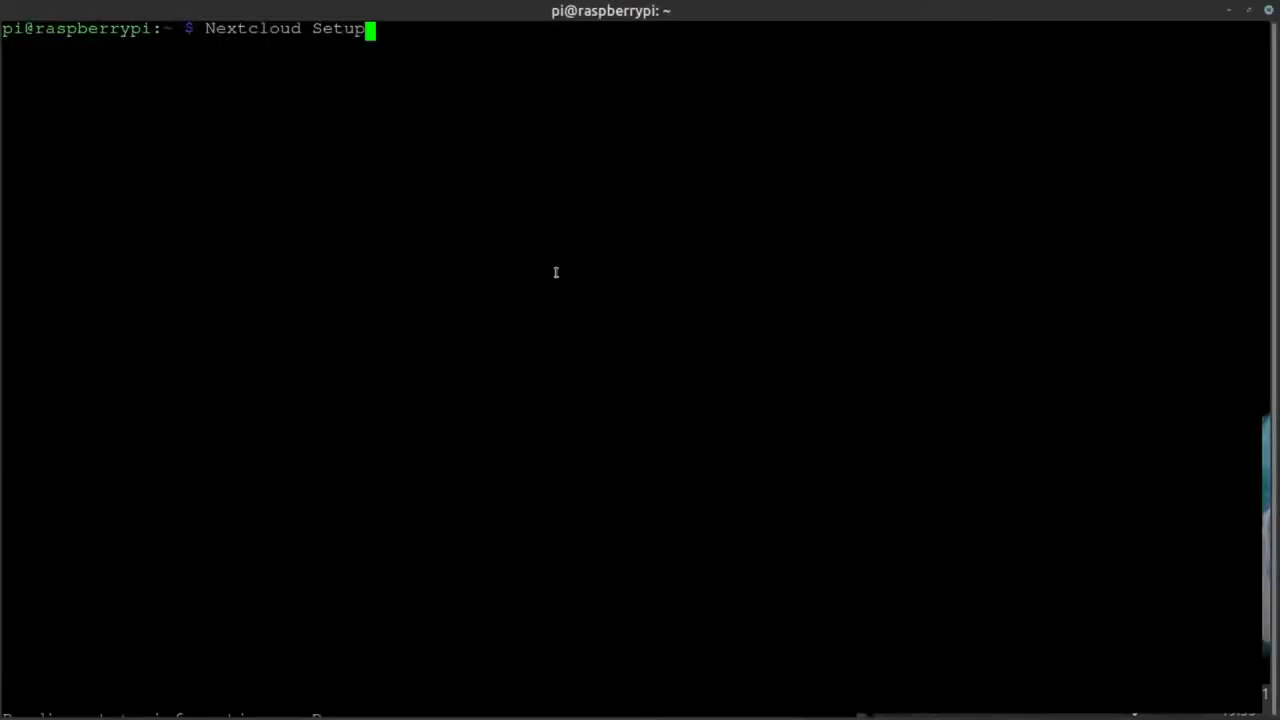
# Switch to the Raspberry Pi terminal and clear the text "Nextcloud Setup" from the command prompt.
pyautogui.press('BackSpace')
pyautogui.press('BackSpace')
pyautogui.press('BackSpace')
pyautogui.press('BackSpace')
pyautogui.press('BackSpace')
pyautogui.press('BackSpace')
pyautogui.press('BackSpace')
pyautogui.press('BackSpace')
pyautogui.press('BackSpace')
pyautogui.press('BackSpace')
pyautogui.press('BackSpace')
pyautogui.press('BackSpace')
pyautogui.press('BackSpace')
pyautogui.press('BackSpace')
pyautogui.press('BackSpace')
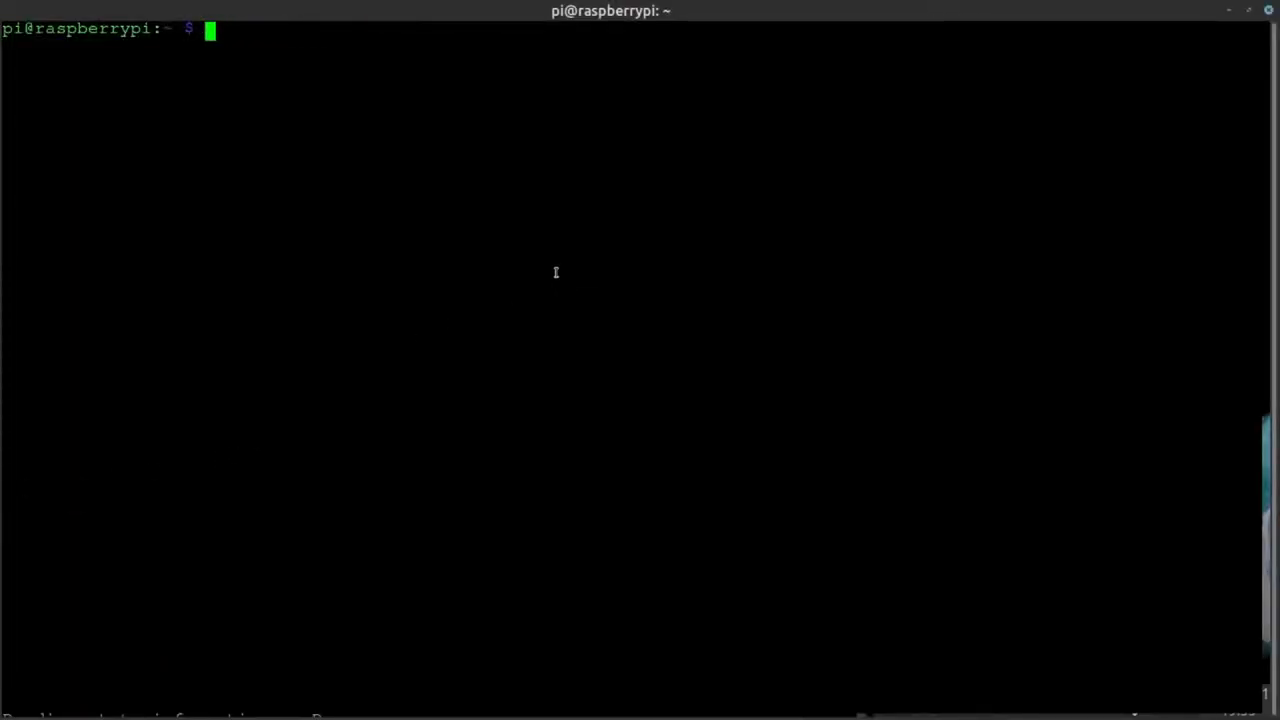
pyautogui.write('sudo ras')
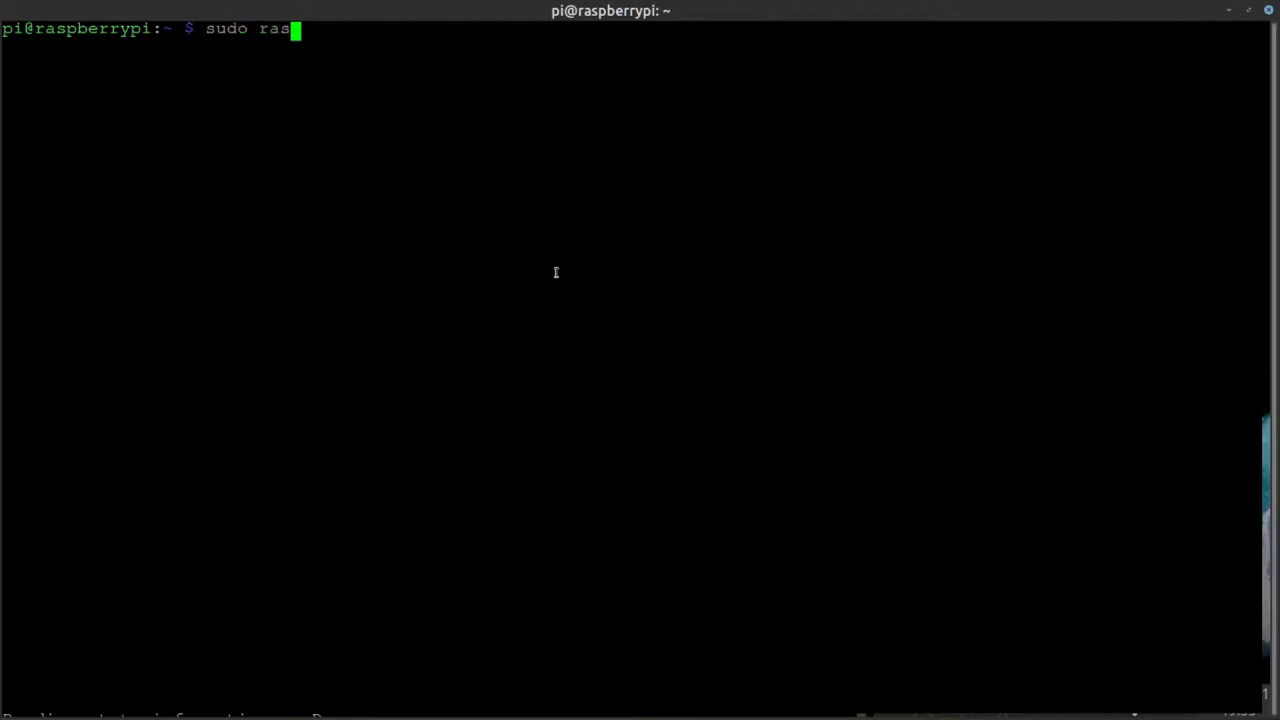
pyautogui.write('pi-config')
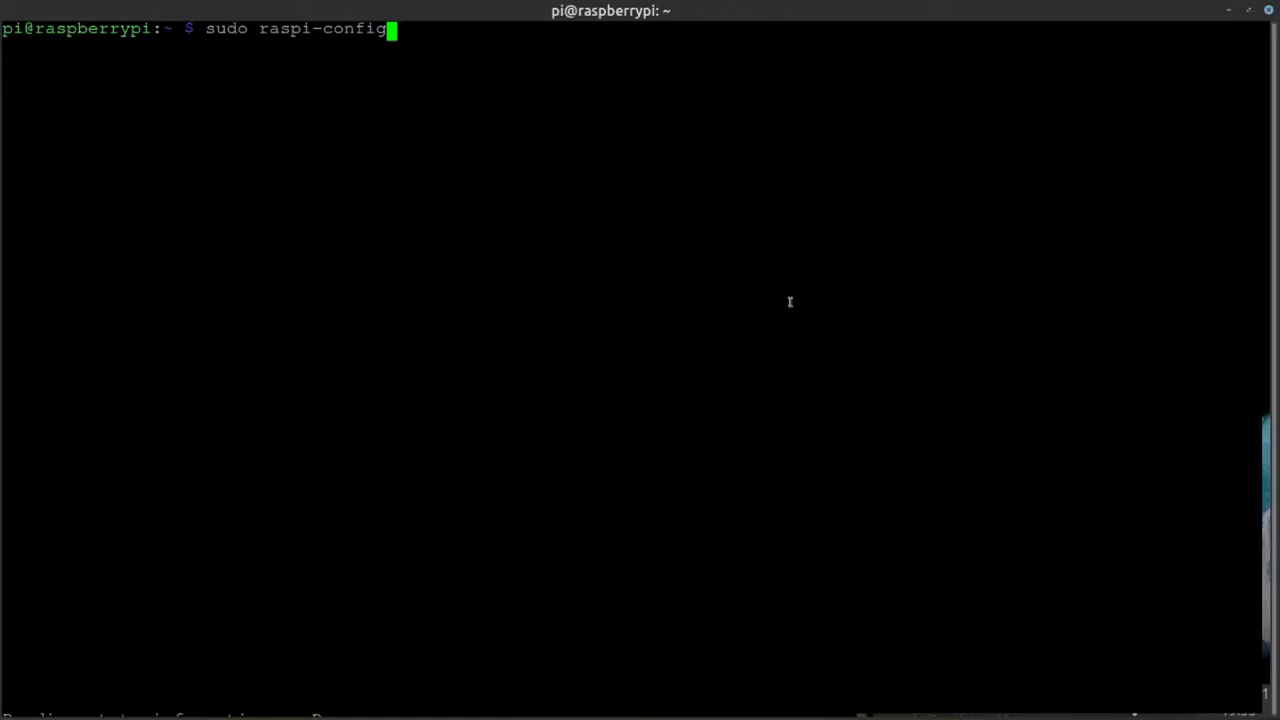
pyautogui.moveTo(650, 715)
pyautogui.write('|')
pyautogui.press('BackSpace')
pyautogui.press('BackSpace')
pyautogui.press('BackSpace')
pyautogui.press('BackSpace')
pyautogui.press('BackSpace')
pyautogui.press('BackSpace')
pyautogui.press('BackSpace')
pyautogui.press('BackSpace')
pyautogui.press('BackSpace')
pyautogui.press('BackSpace')
pyautogui.press('BackSpace')
pyautogui.press('BackSpace')
pyautogui.press('BackSpace')
pyautogui.press('BackSpace')
pyautogui.press('BackSpace')
pyautogui.press('BackSpace')
pyautogui.press('BackSpace')
pyautogui.press('BackSpace')
pyautogui.press('BackSpace')
pyautogui.press('BackSpace')
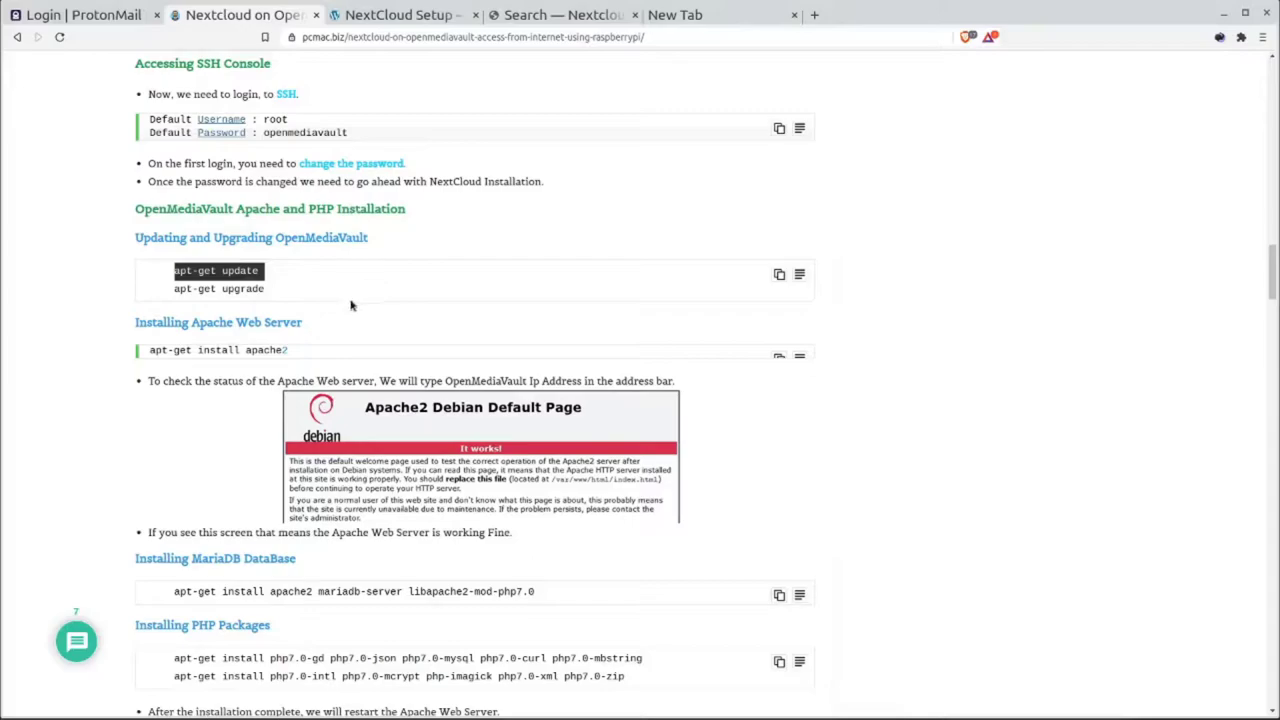
# Return to the article in the browser and copy the command "apt-get install apache2" from the Apache Web Server section.
pyautogui.click(36, 289)
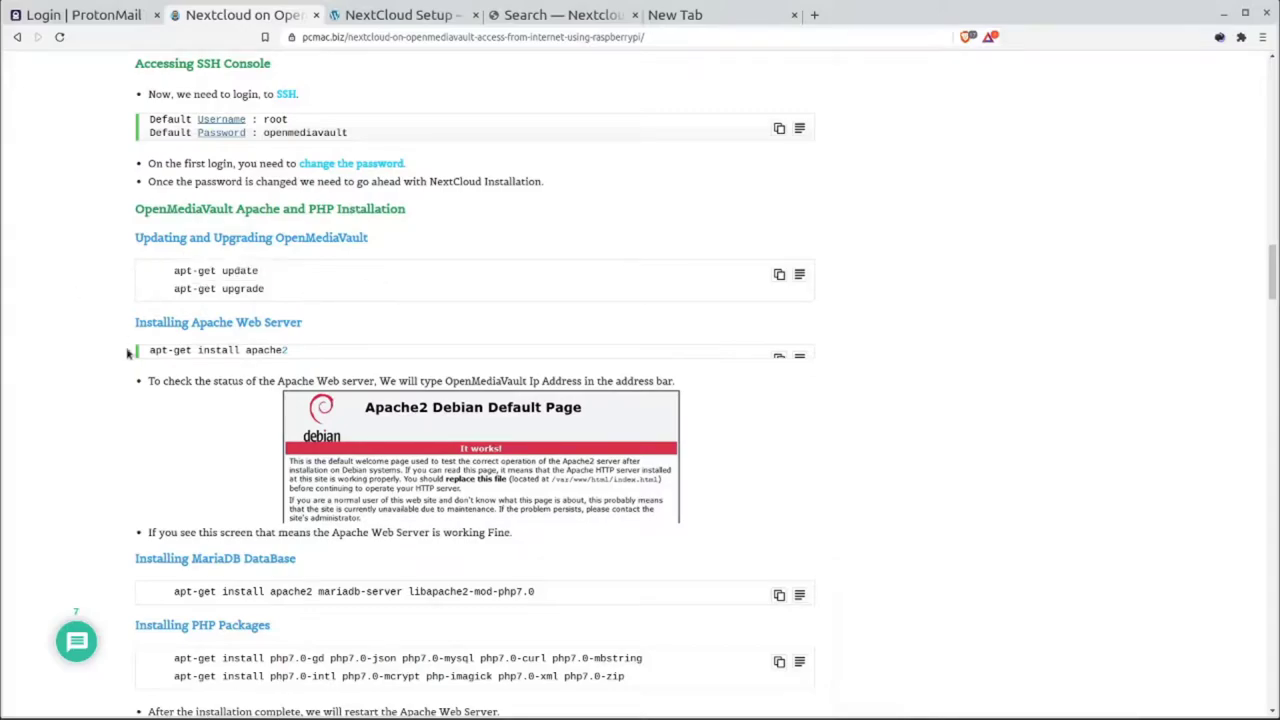
pyautogui.tripleClick(190, 355)
pyautogui.scroll(-1, 190, 355)
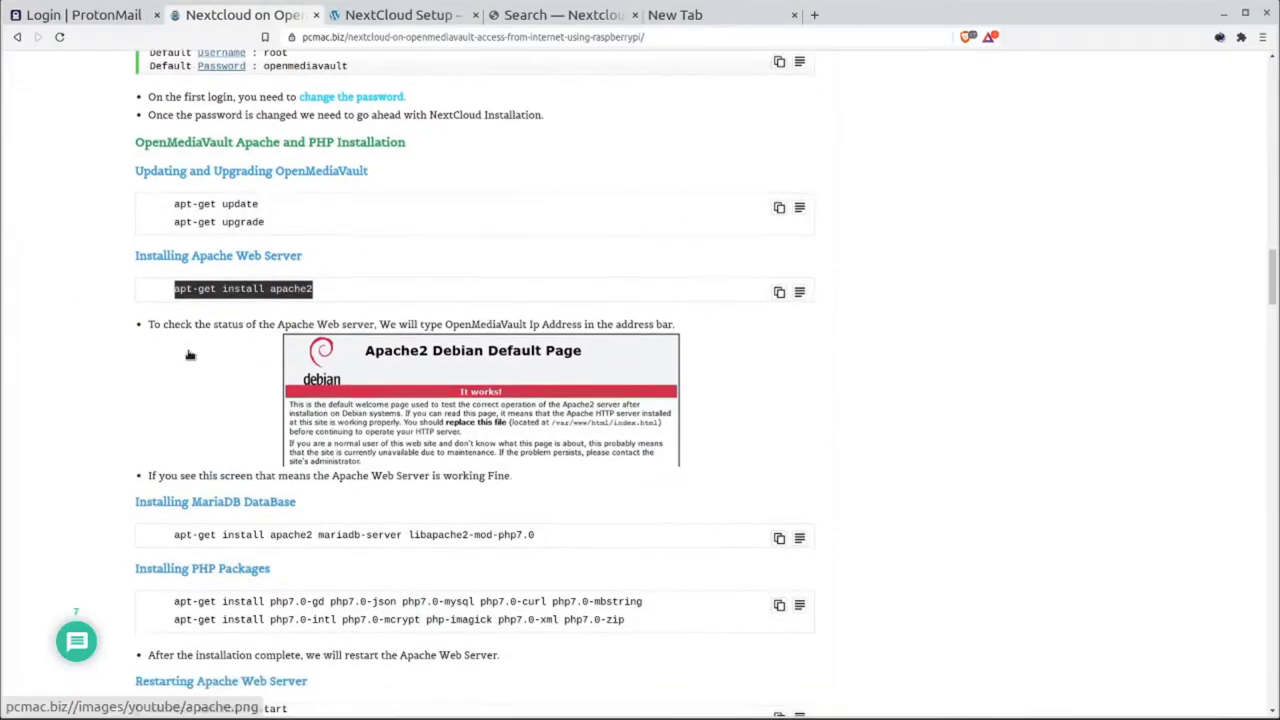
pyautogui.scroll(-1, 194, 320)
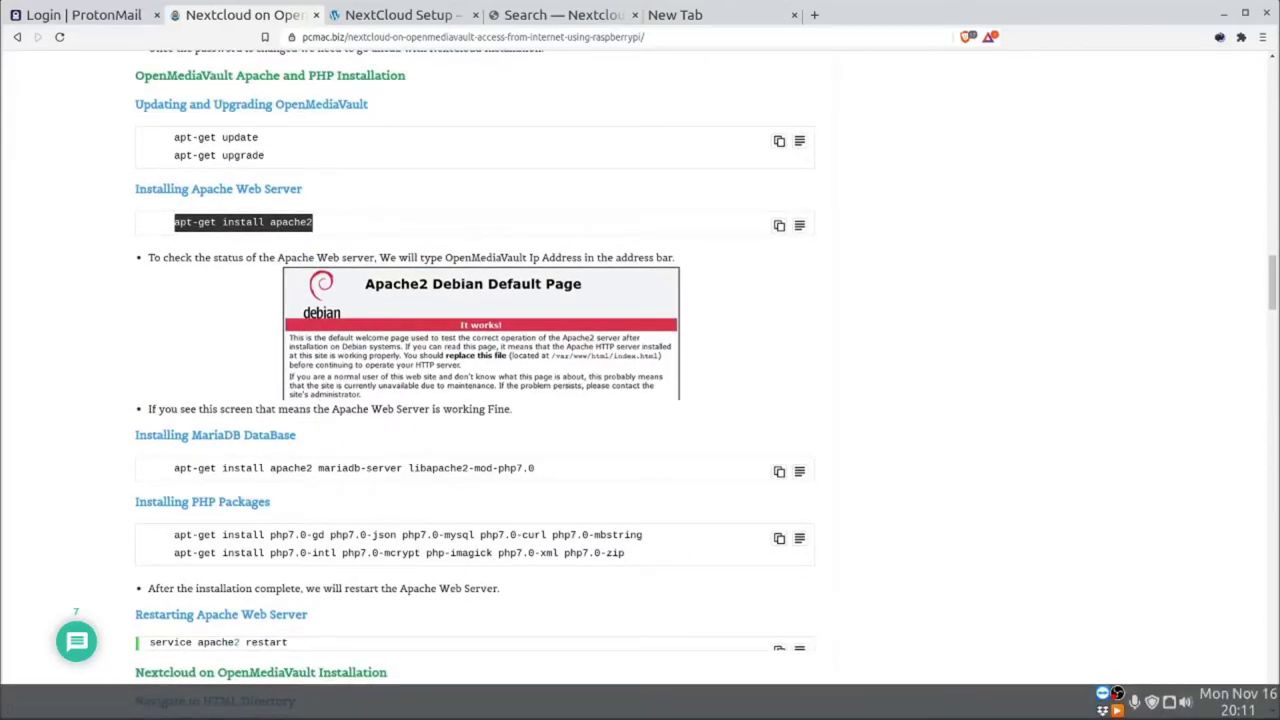
pyautogui.rightClick(274, 226)
pyautogui.click(292, 241)
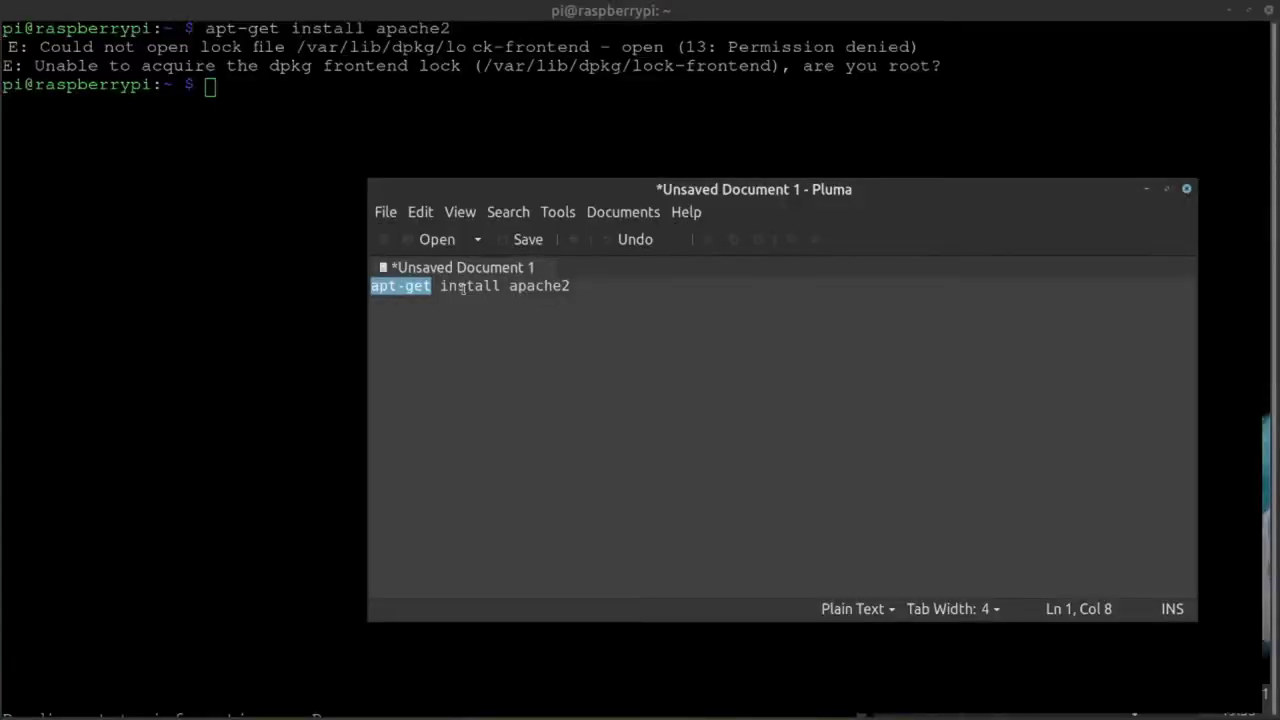
# Change the command in the text document to "sudo apt install apache2" and copy the whole line.
pyautogui.write('sudo')
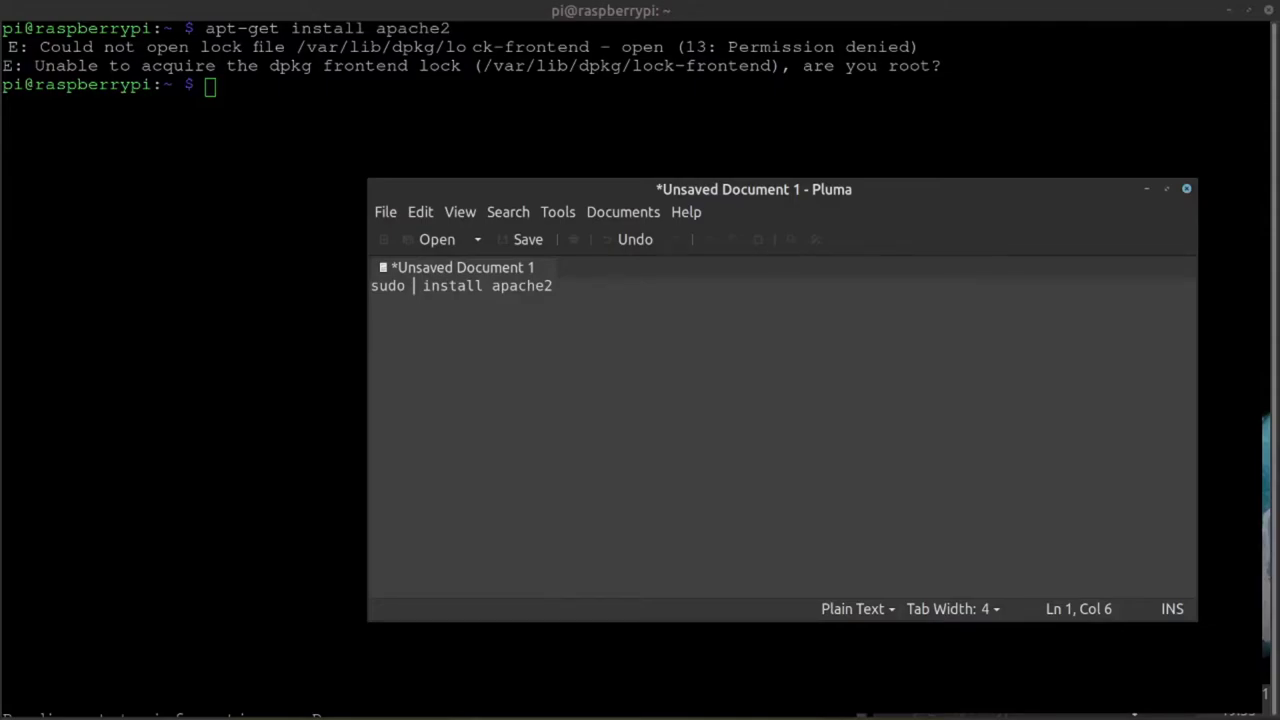
pyautogui.write('apt')
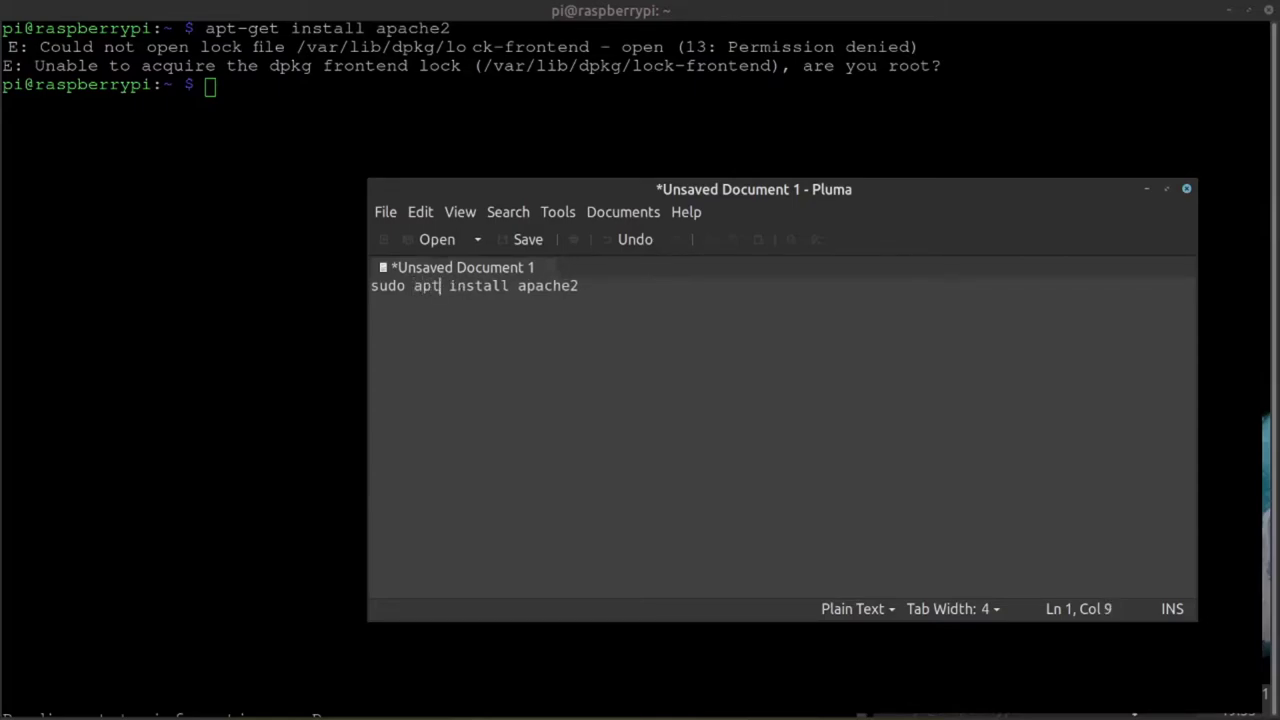
pyautogui.doubleClick(477, 285)
pyautogui.click(629, 306)
pyautogui.hotkey('ctrl', 'a')
pyautogui.hotkey('ctrl', 'c')
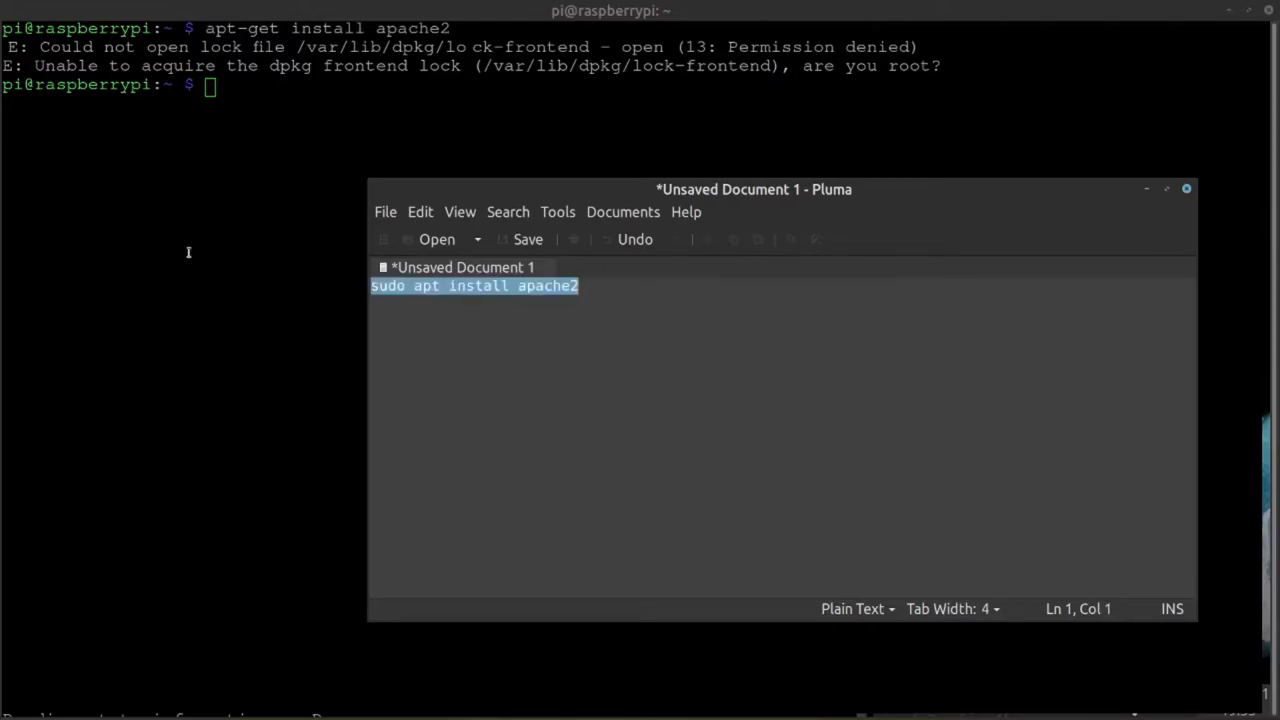
# Run "sudo apt install apache2" in the Raspberry Pi terminal and agree to continue the installation.
pyautogui.moveTo(602, 190); pyautogui.dragTo(600, 117)
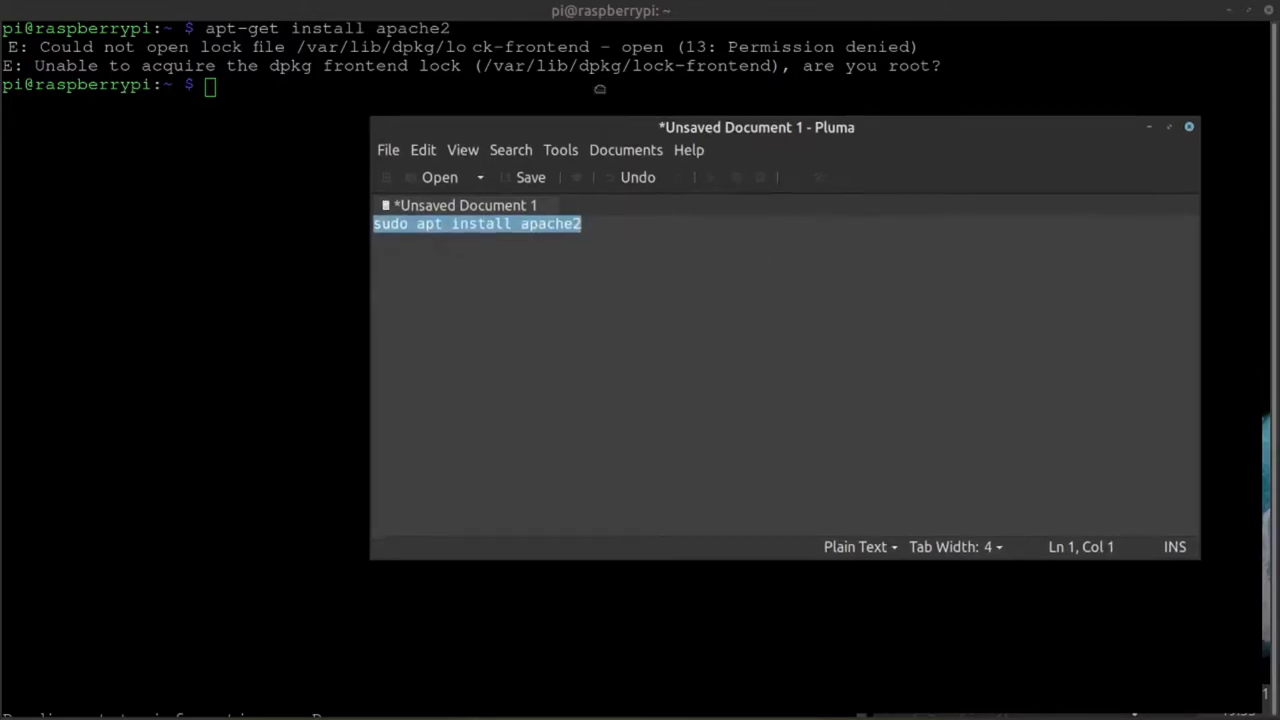
pyautogui.click(600, 117)
pyautogui.tripleClick(296, 143)
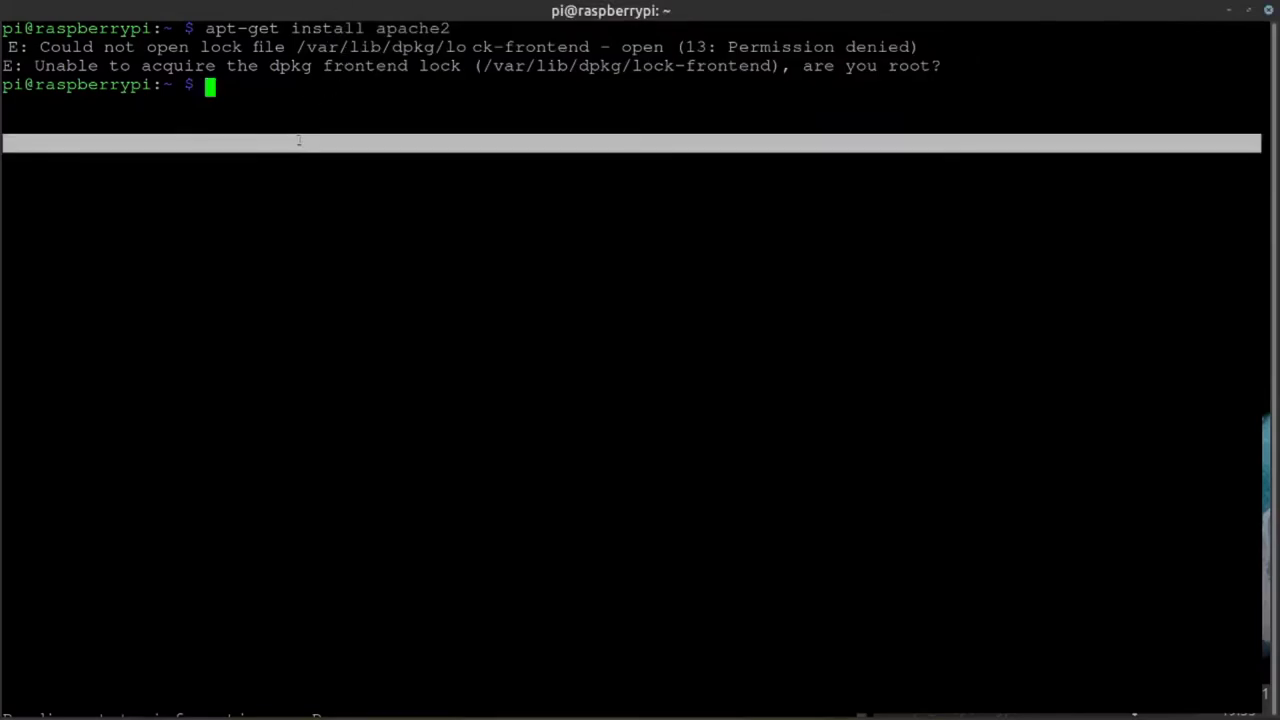
pyautogui.click(221, 84)
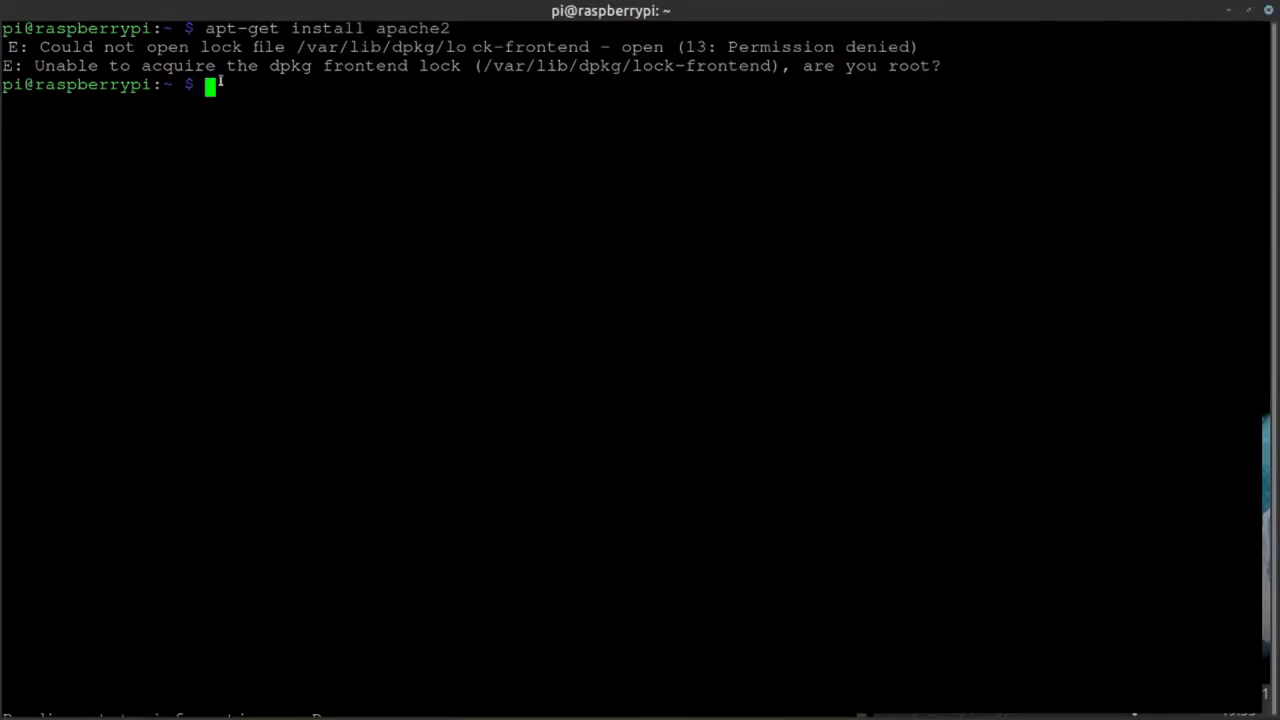
pyautogui.hotkey('ctrl', 'shift', 'v')
pyautogui.press('Return')
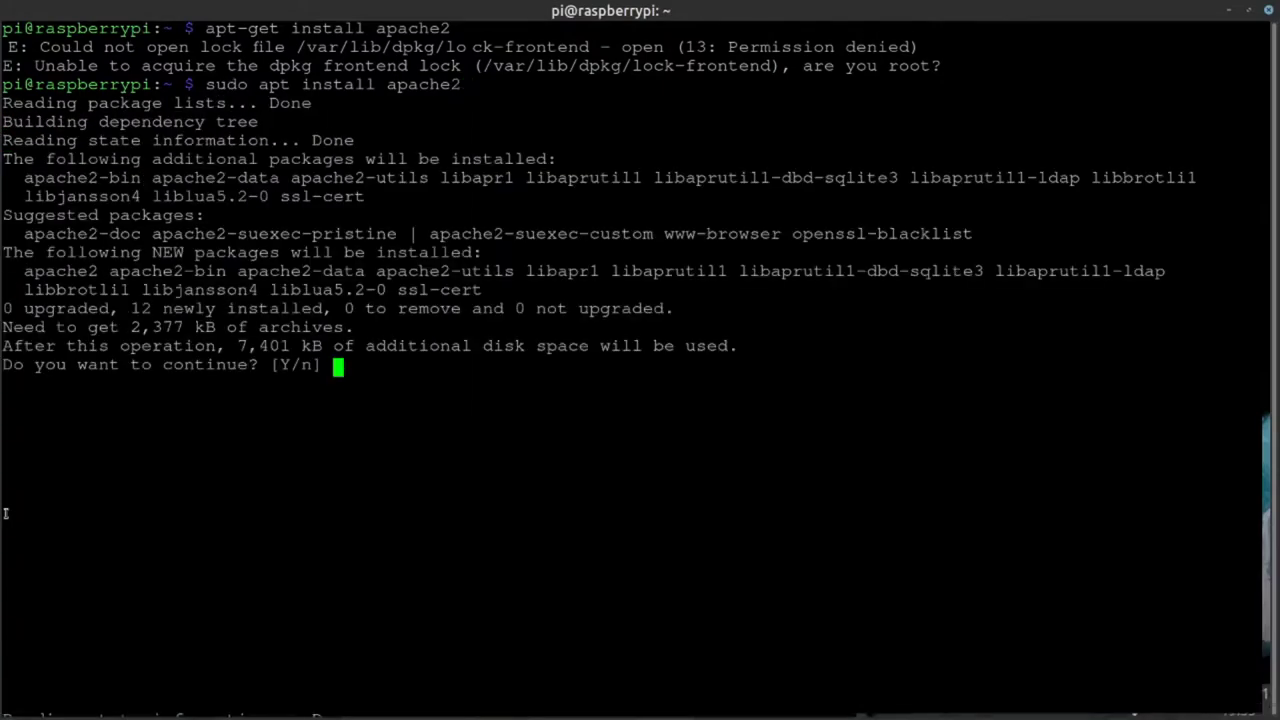
pyautogui.write('y')
pyautogui.press('Return')
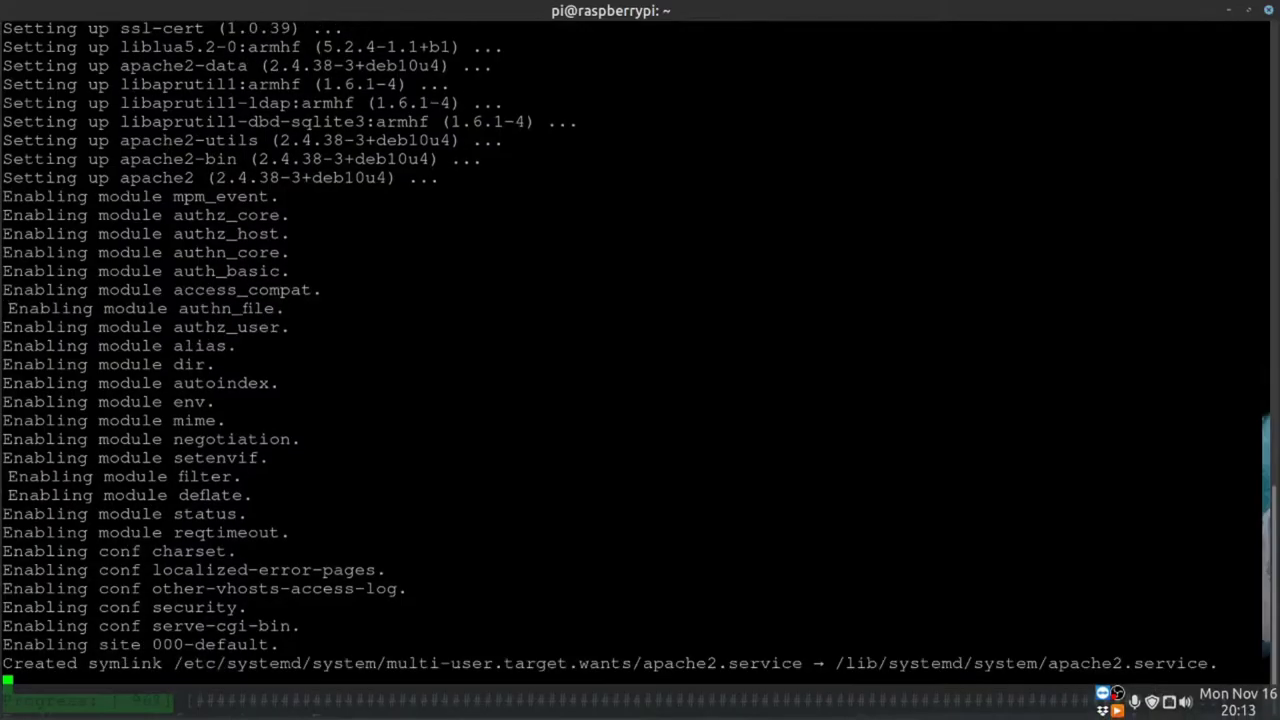
# Copy the article's command "apt-get install apache2 mariadb-server libapache2-mod-php7.0" into the Pluma text document, replacing its contents.
pyautogui.hotkey('alt', 'Tab')
pyautogui.scroll(-3, 230, 393)
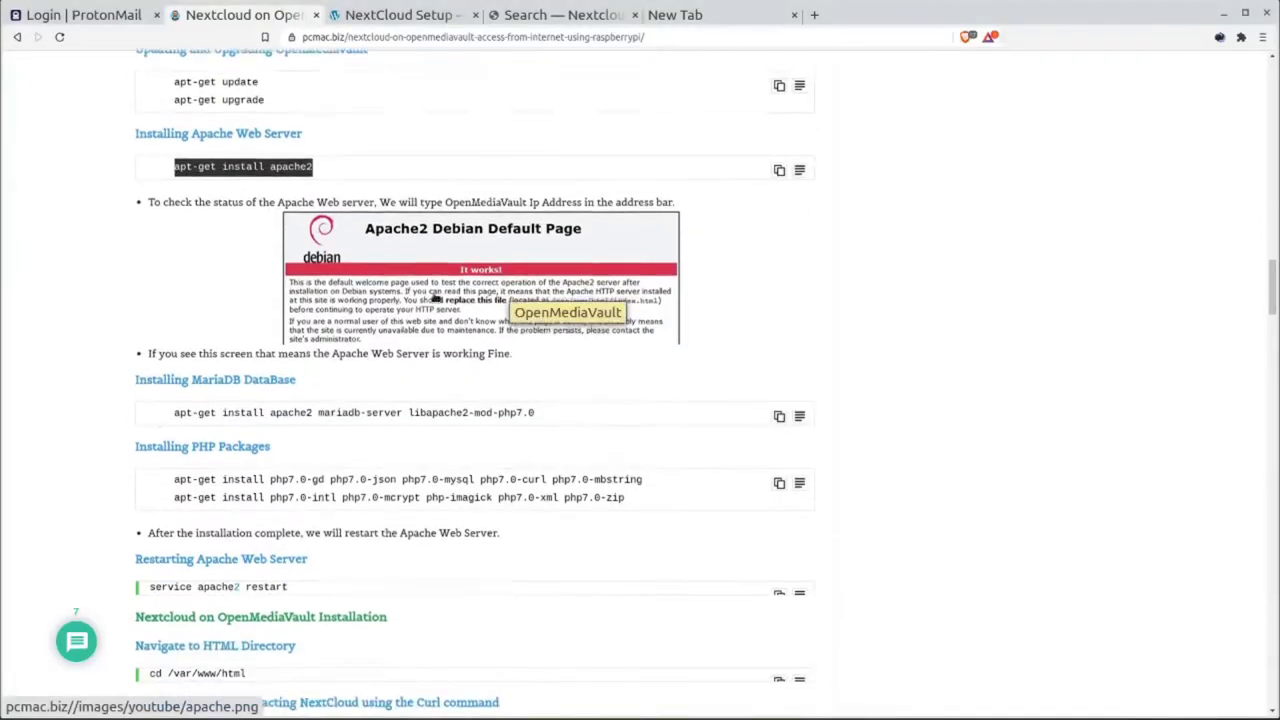
pyautogui.scroll(-2, 230, 393)
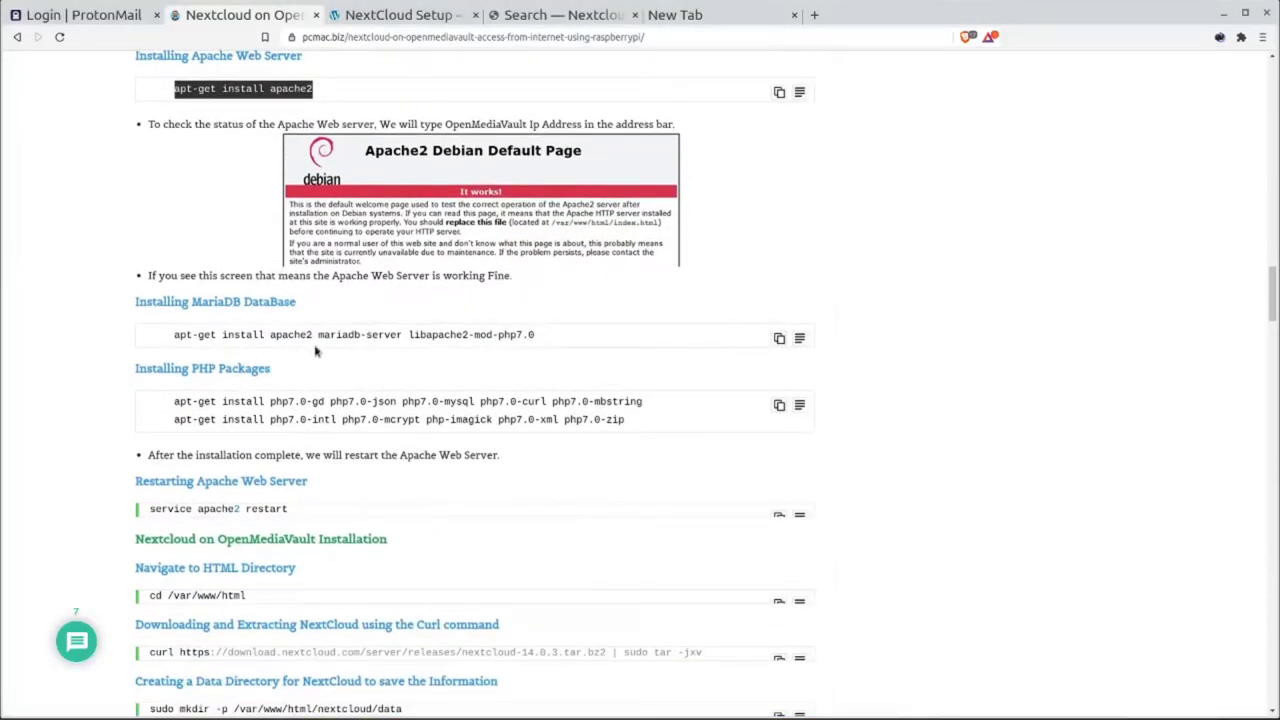
pyautogui.doubleClick(310, 336)
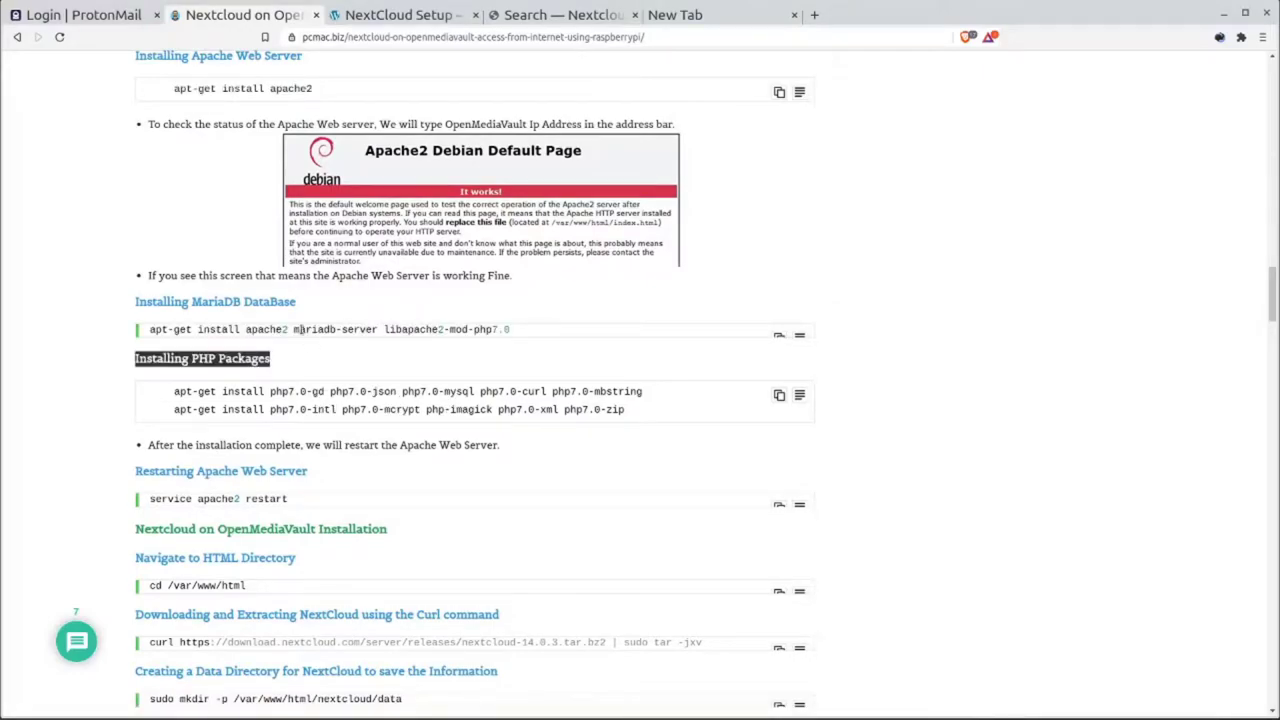
pyautogui.tripleClick(300, 332)
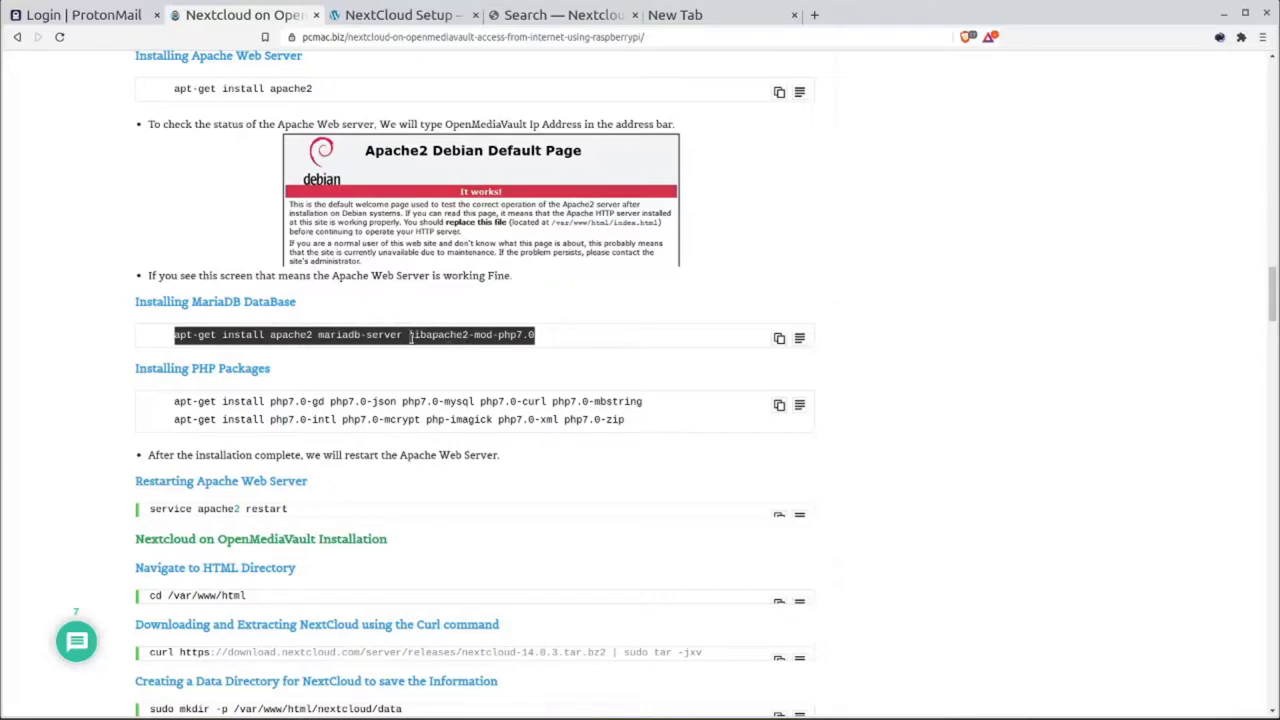
pyautogui.hotkey('alt', 'Tab')
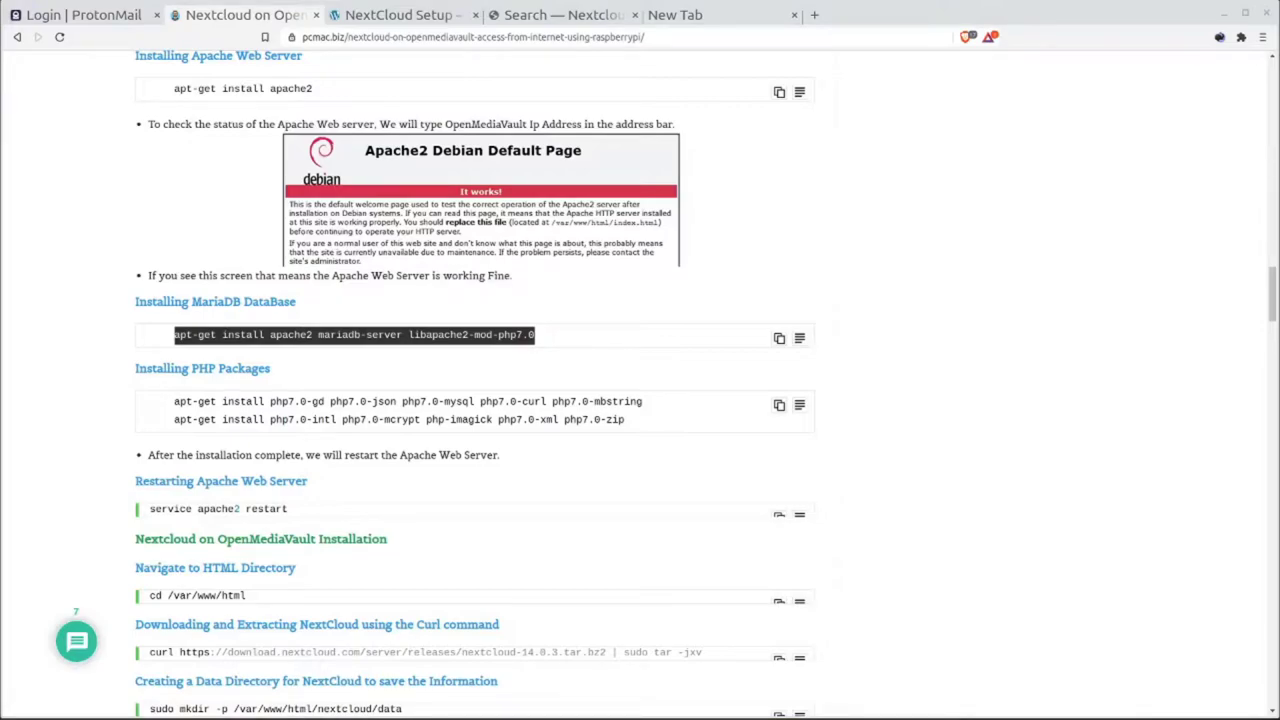
pyautogui.hotkey('alt', 'Tab')
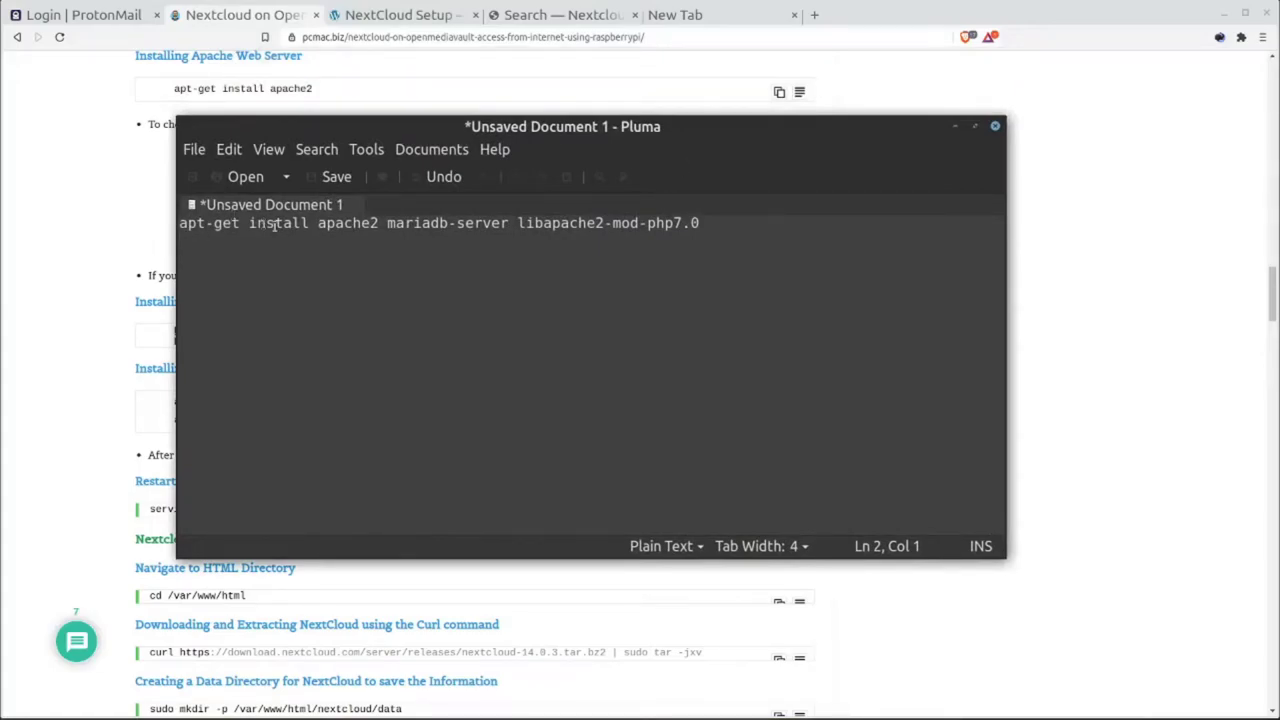
# Replace "apt-get" with "sudo apt" at the start of the MariaDB installation command and remove the empty line below it.
pyautogui.doubleClick(343, 222)
pyautogui.click(343, 222)
pyautogui.doubleClick(331, 222)
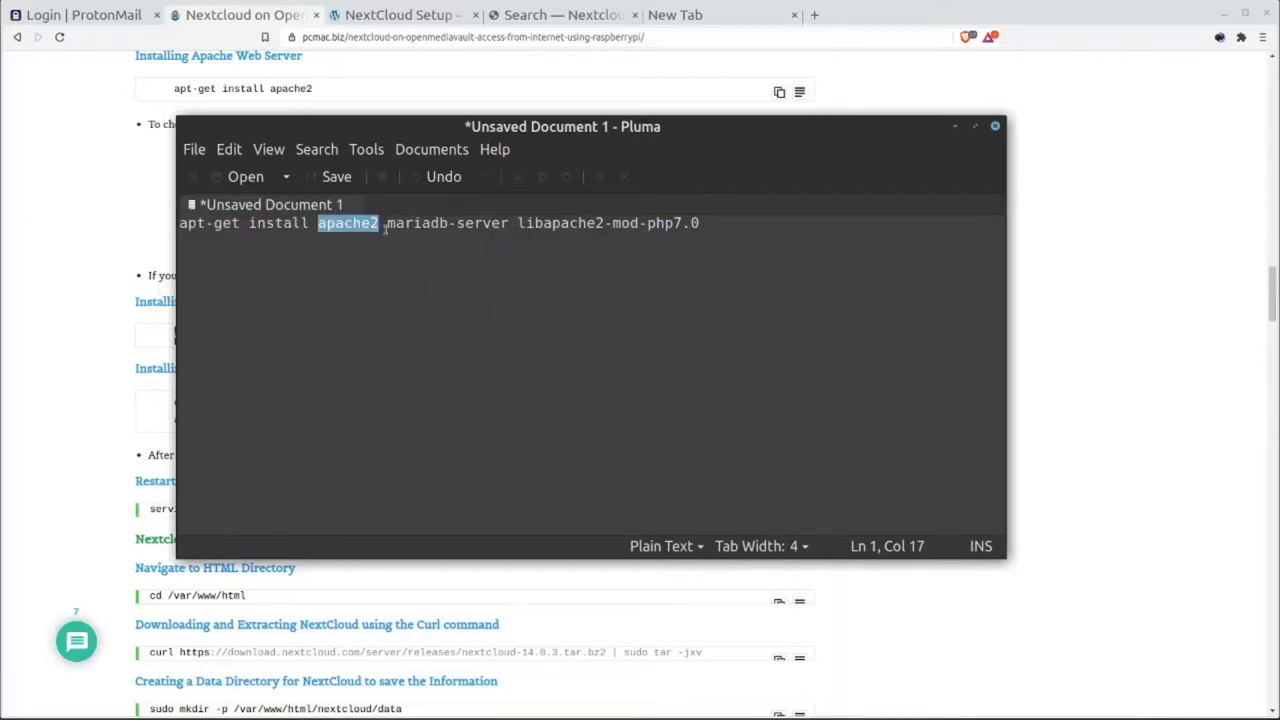
pyautogui.doubleClick(386, 224)
pyautogui.click(363, 232)
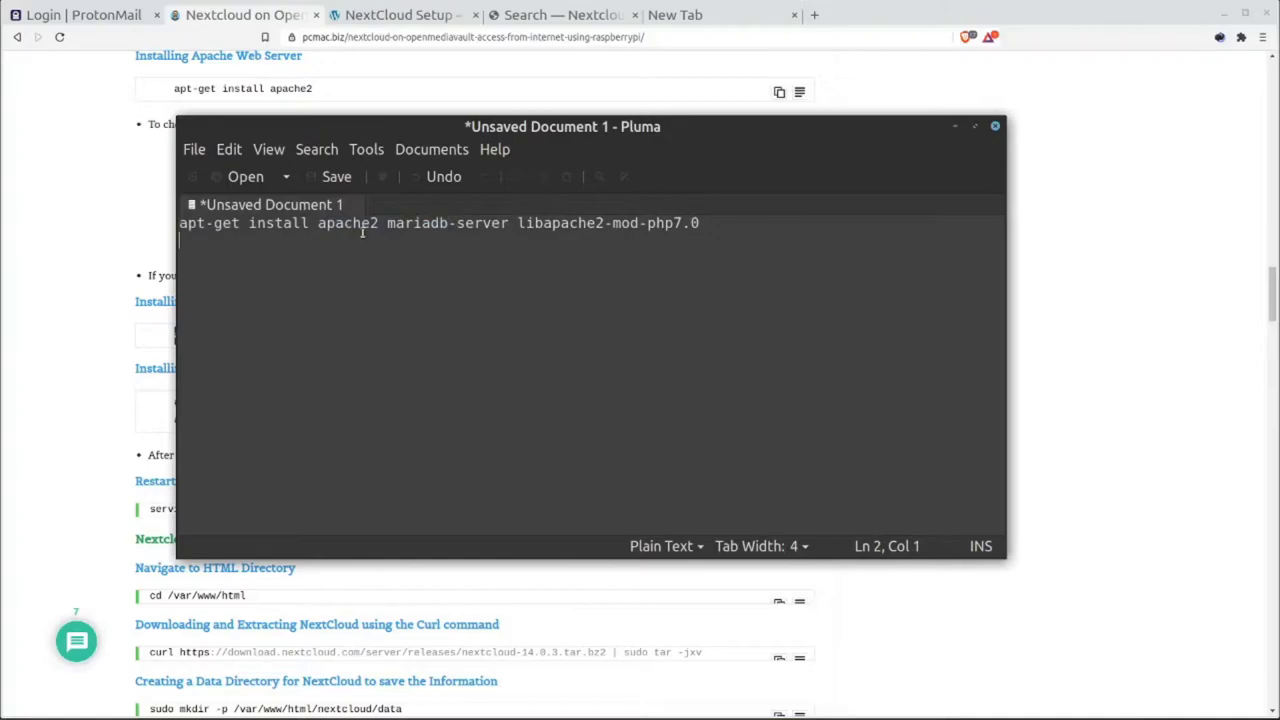
pyautogui.doubleClick(363, 226)
pyautogui.click(343, 258)
pyautogui.press('BackSpace')
pyautogui.click(180, 224)
pyautogui.write('sudo')
pyautogui.hotkey('ctrl', 'Right')
pyautogui.hotkey('ctrl', 'shift', 'Right')
pyautogui.press('BackSpace')
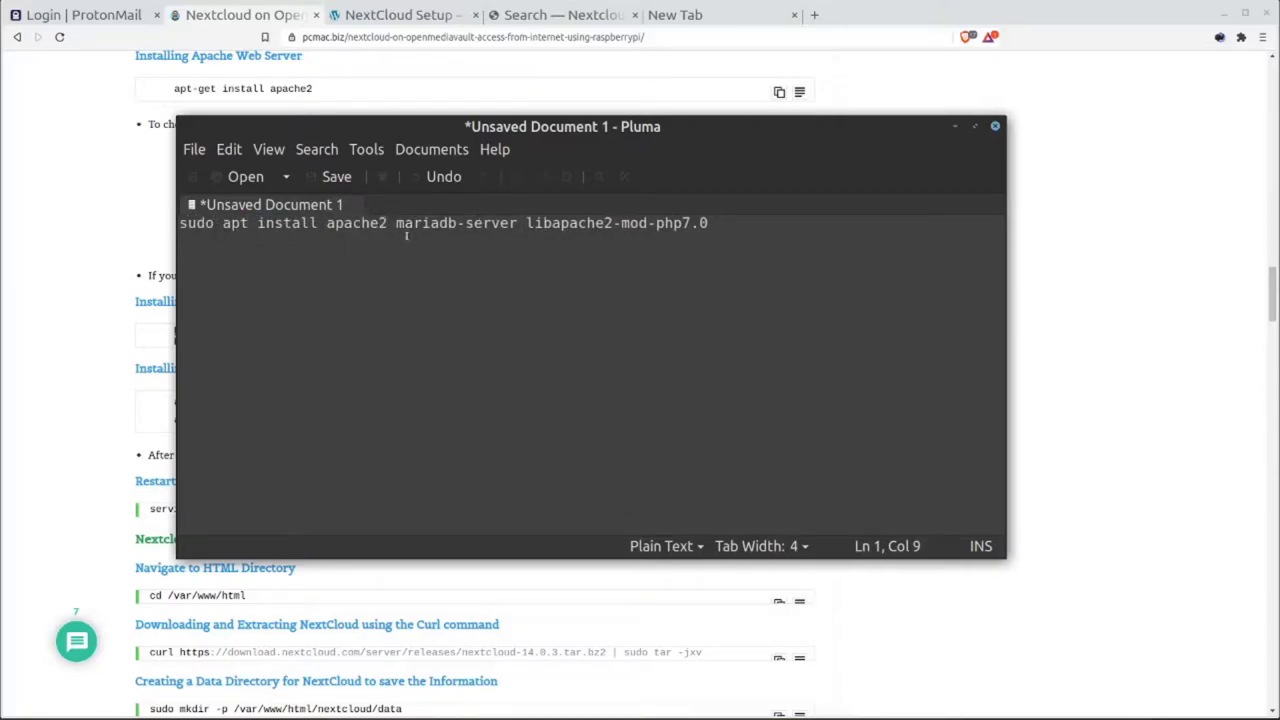
# Change the PHP module in the command to libapache2-mod-php7.3 and copy the whole line.
pyautogui.tripleClick(440, 222)
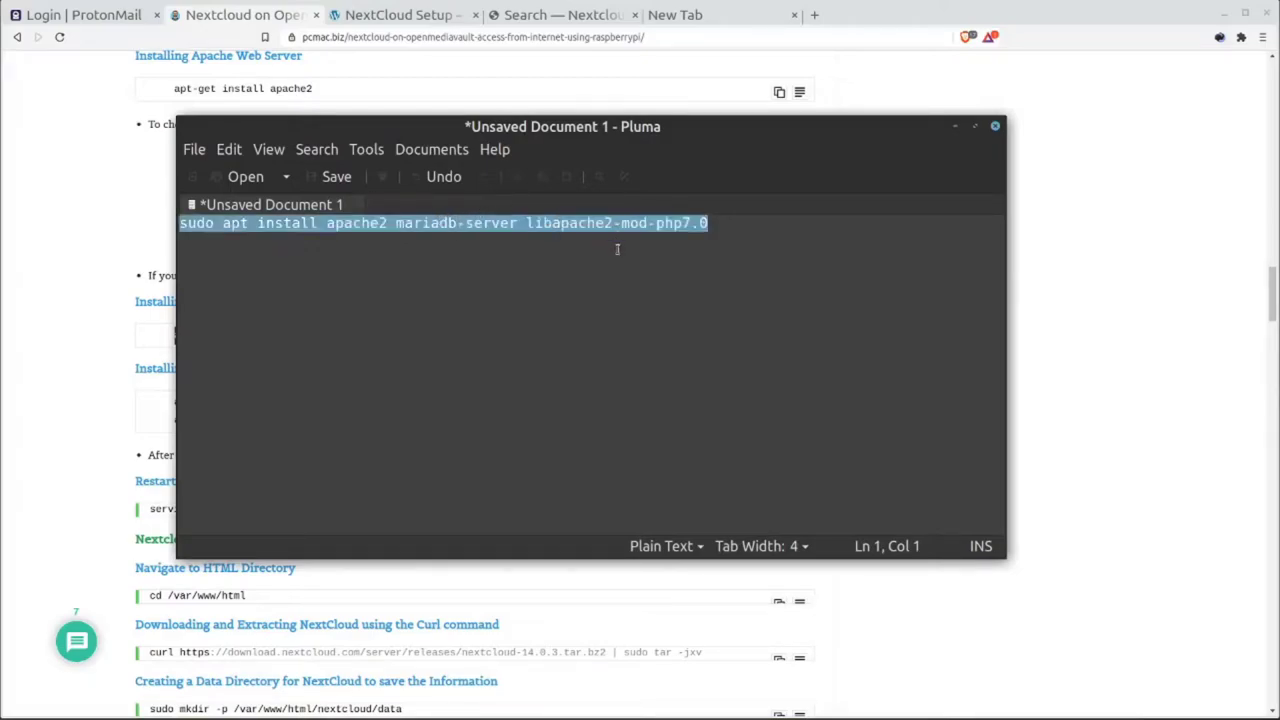
pyautogui.click(738, 224)
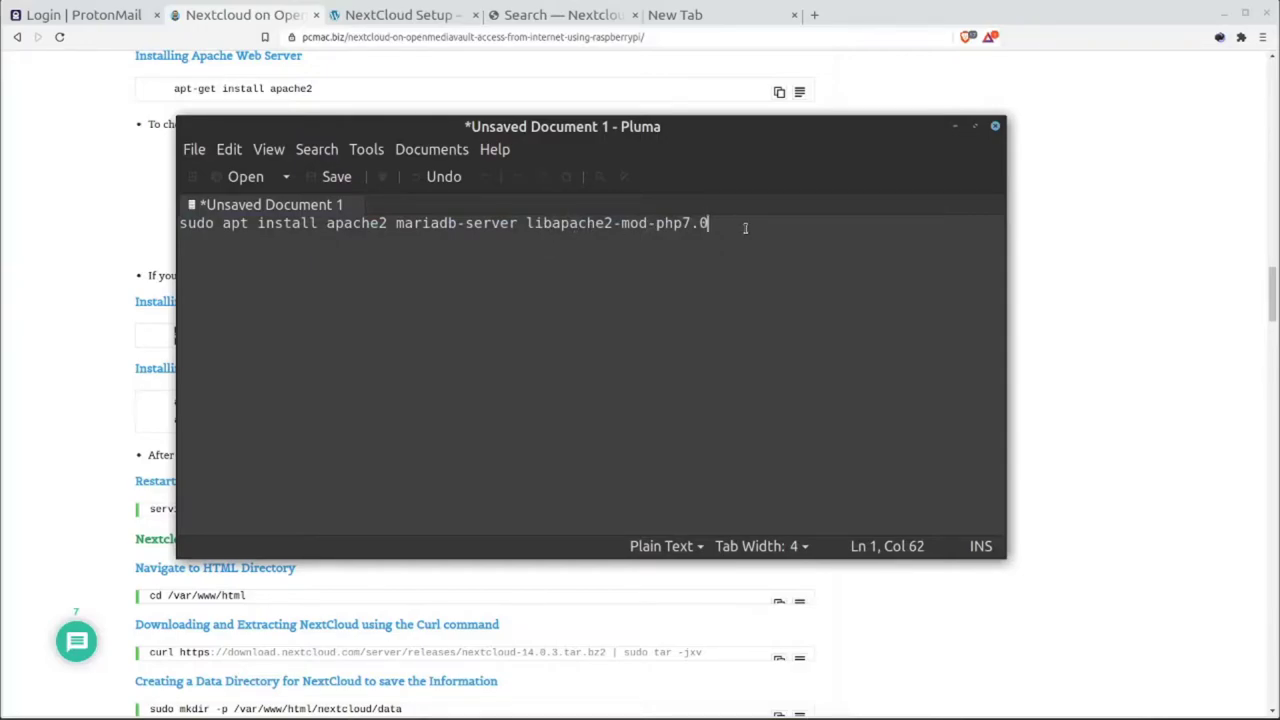
pyautogui.press('BackSpace')
pyautogui.write('3')
pyautogui.hotkey('ctrl', 'a')
pyautogui.hotkey('ctrl', 'c')
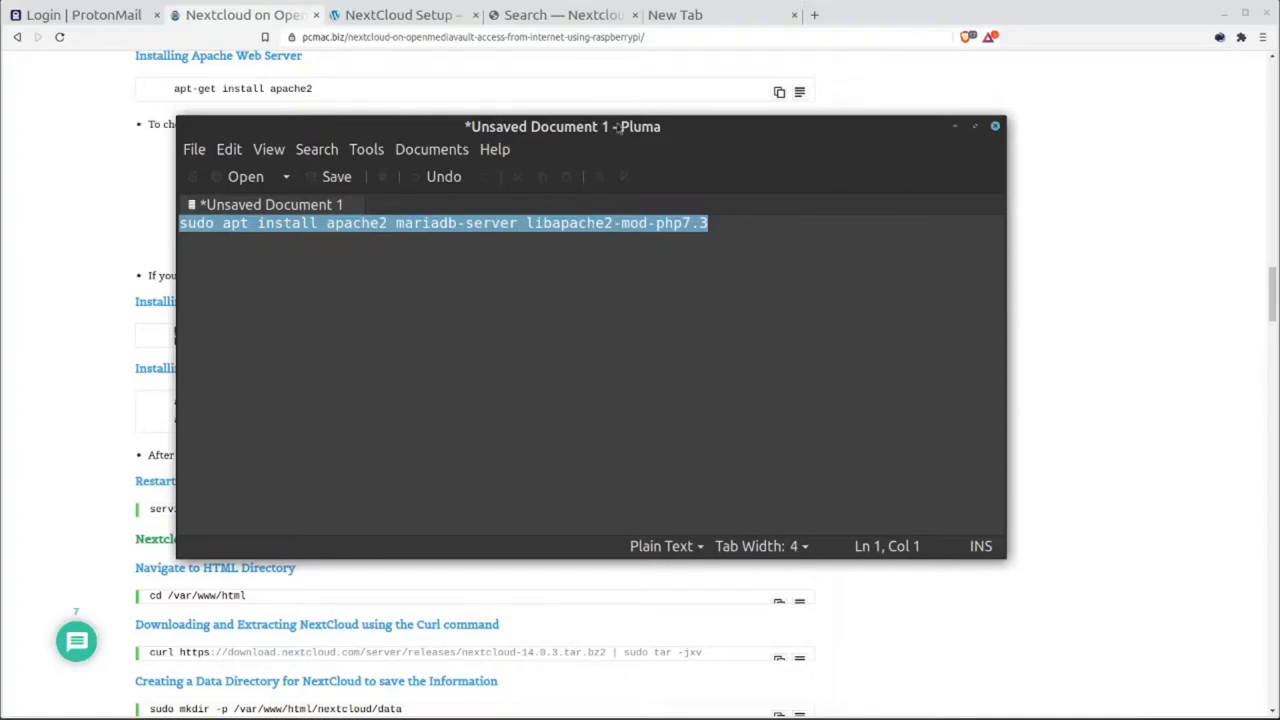
# Run "sudo apt install apache2 mariadb-server libapache2-mod-php7.3" in the Raspberry Pi terminal and agree to continue the installation.
pyautogui.moveTo(640, 125); pyautogui.dragTo(468, 0)
pyautogui.hotkey('alt', 'Tab')
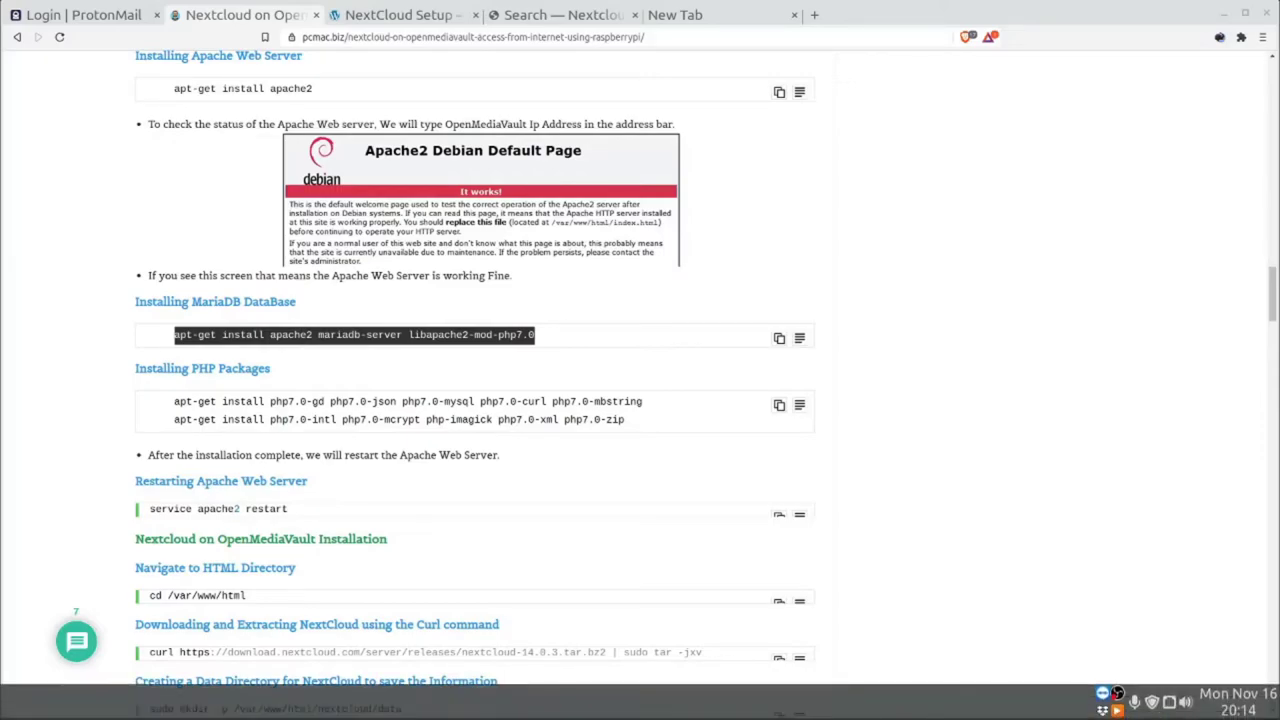
pyautogui.hotkey('alt', 'Tab')
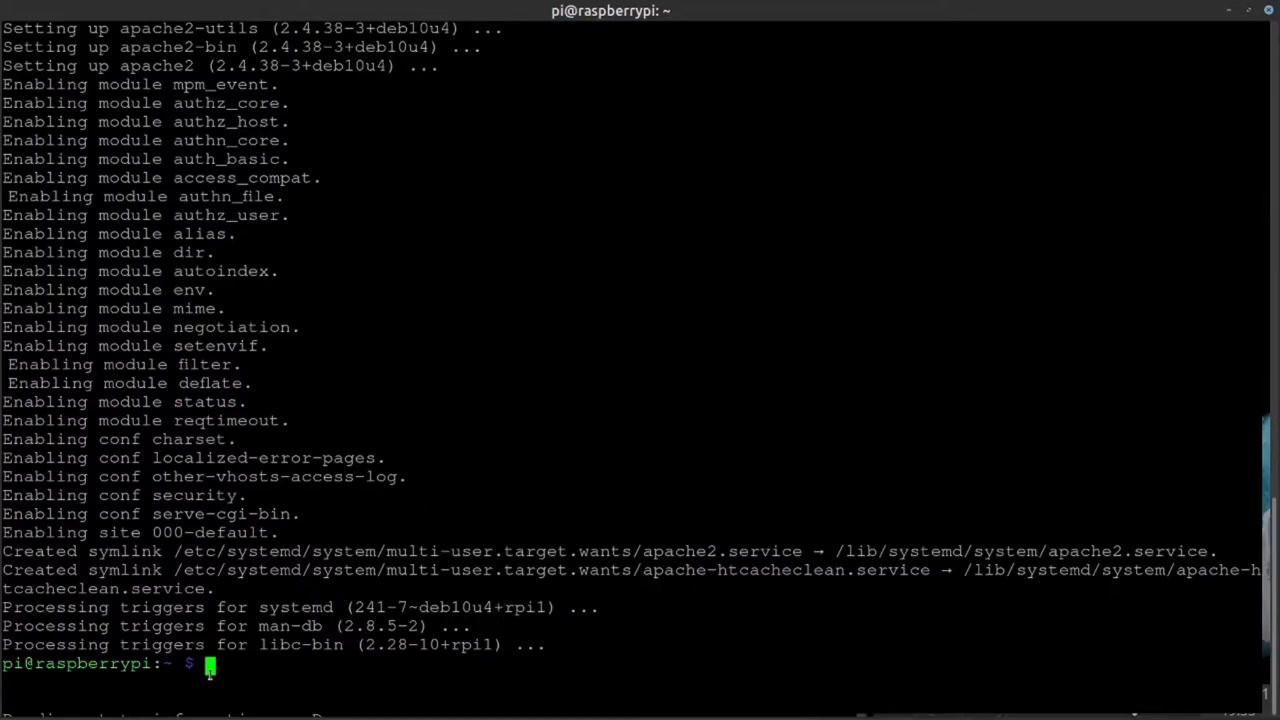
pyautogui.hotkey('ctrl', 'shift', 'v')
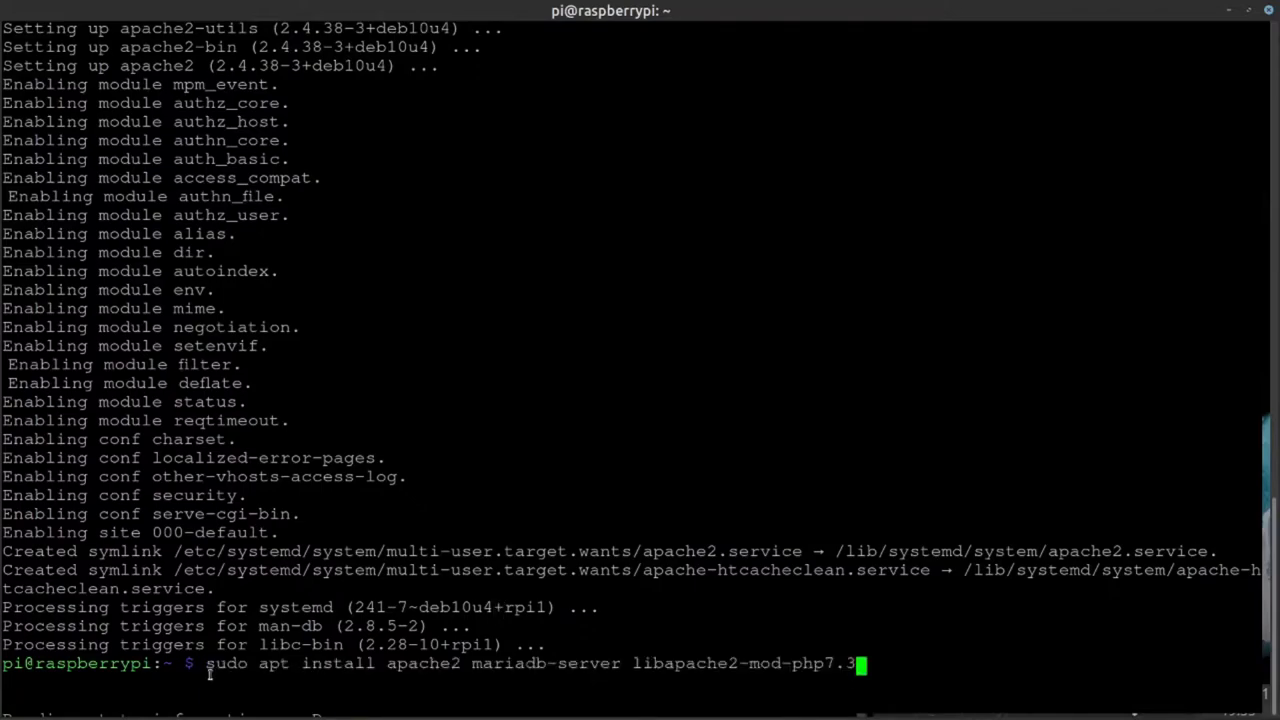
pyautogui.press('Return')
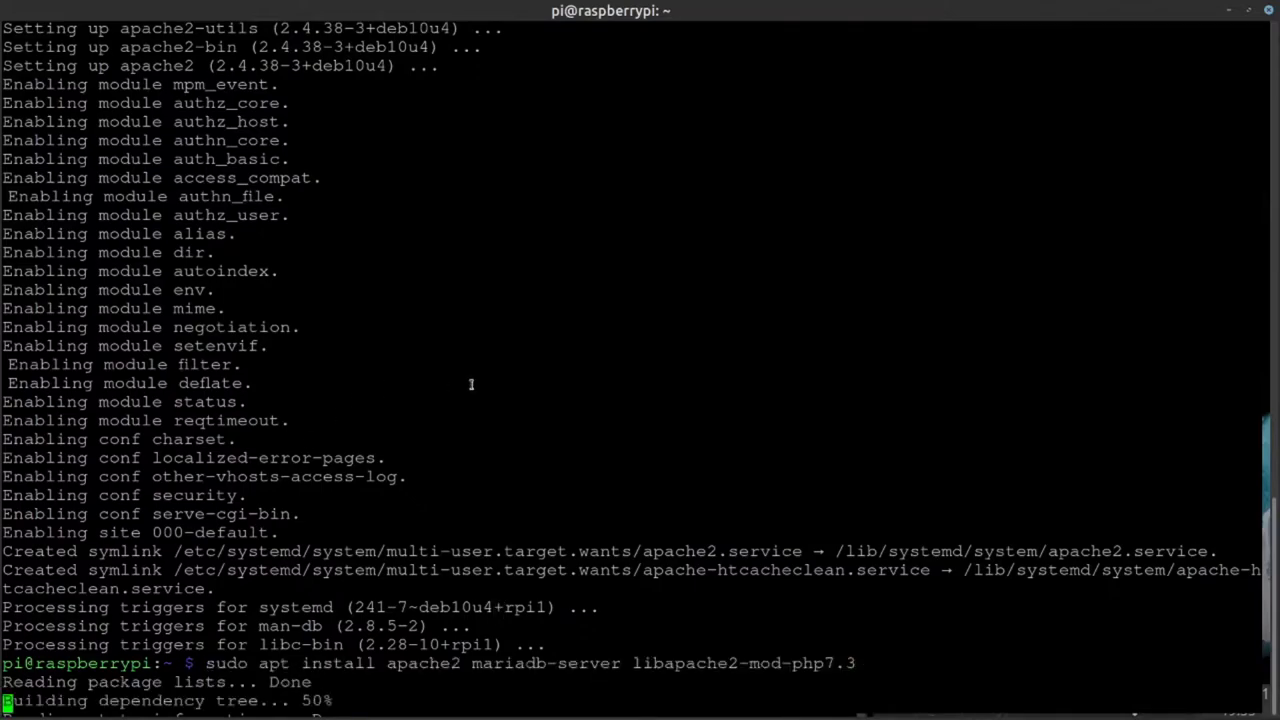
pyautogui.write('y')
pyautogui.press('Return')
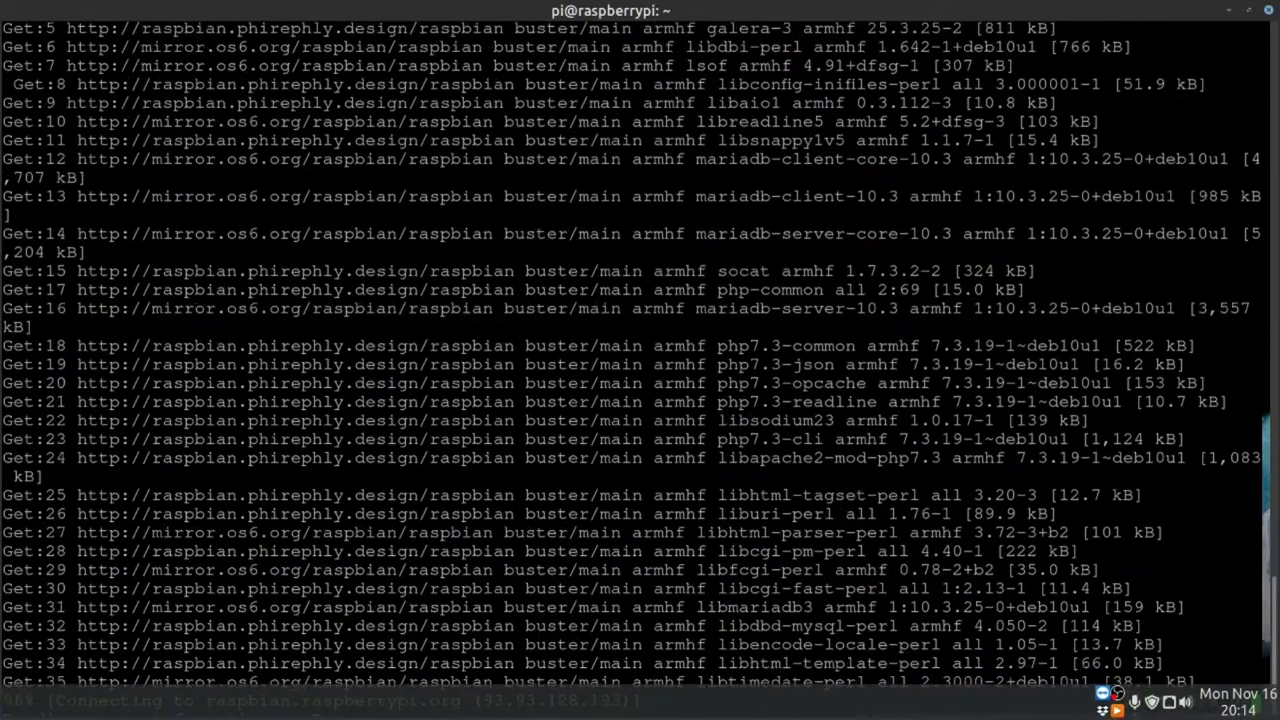
# Examine the HendGrow Nextcloud walk-through in the browser, including its Raspberry Pi setup and external USB disk preparation sections.
pyautogui.hotkey('alt', 'Tab')
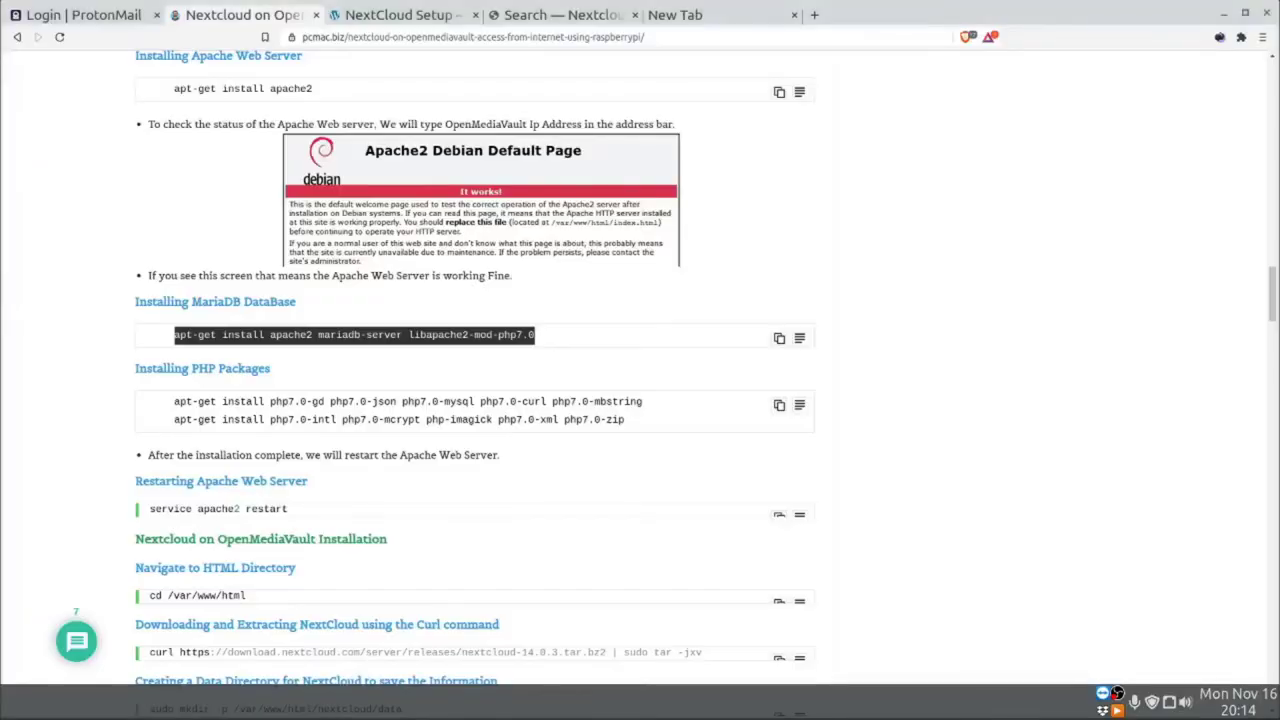
pyautogui.click(452, 18)
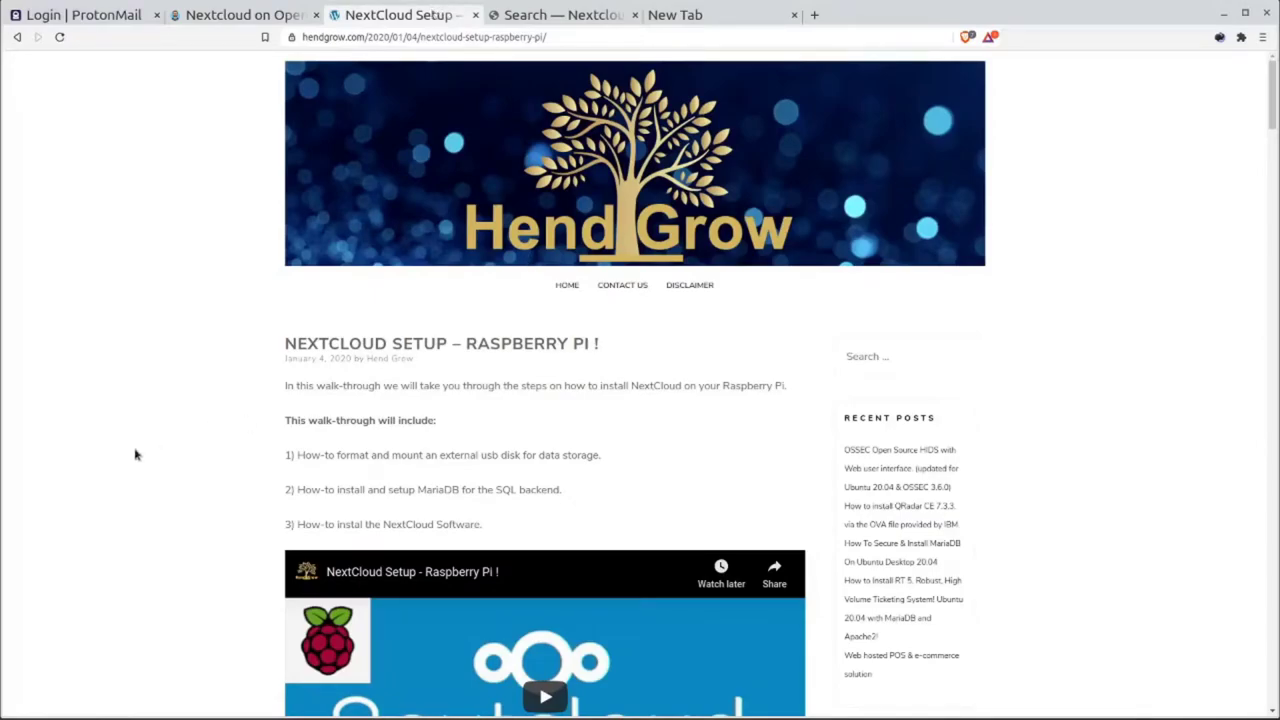
pyautogui.scroll(-8, 136, 455)
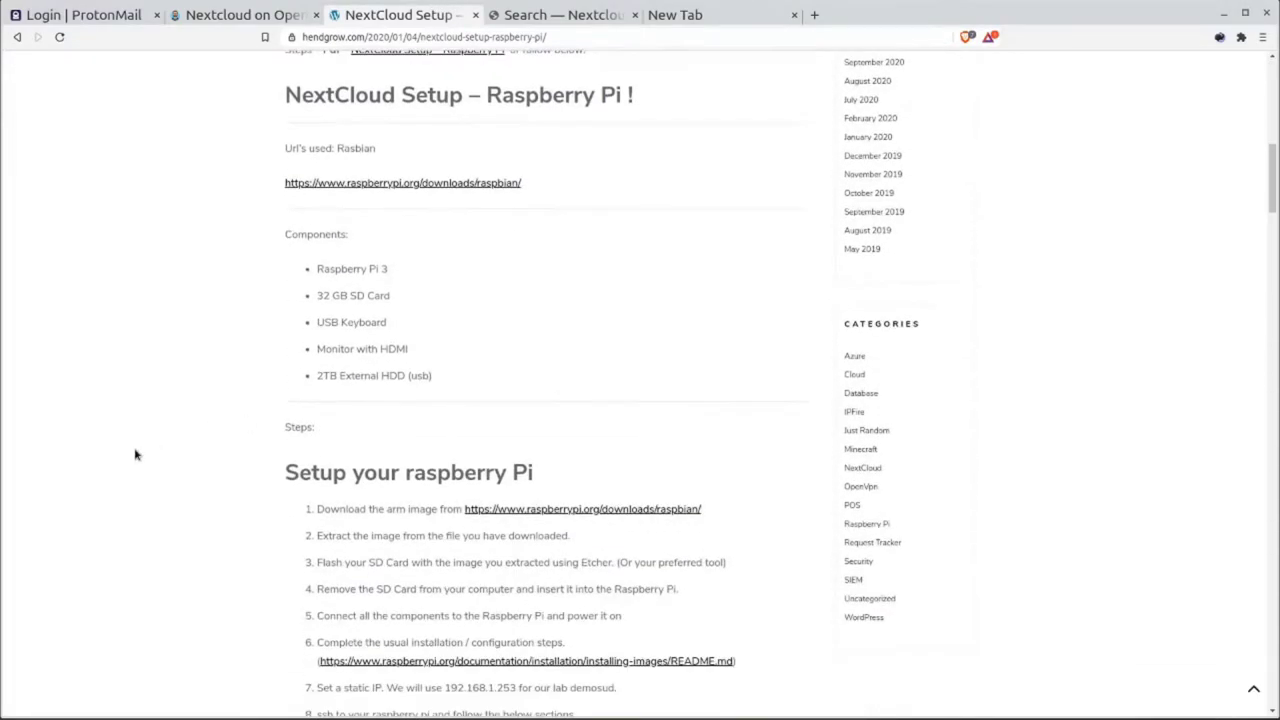
pyautogui.scroll(-5, 380, 372)
pyautogui.scroll(-1, 380, 375)
pyautogui.scroll(-3, 380, 376)
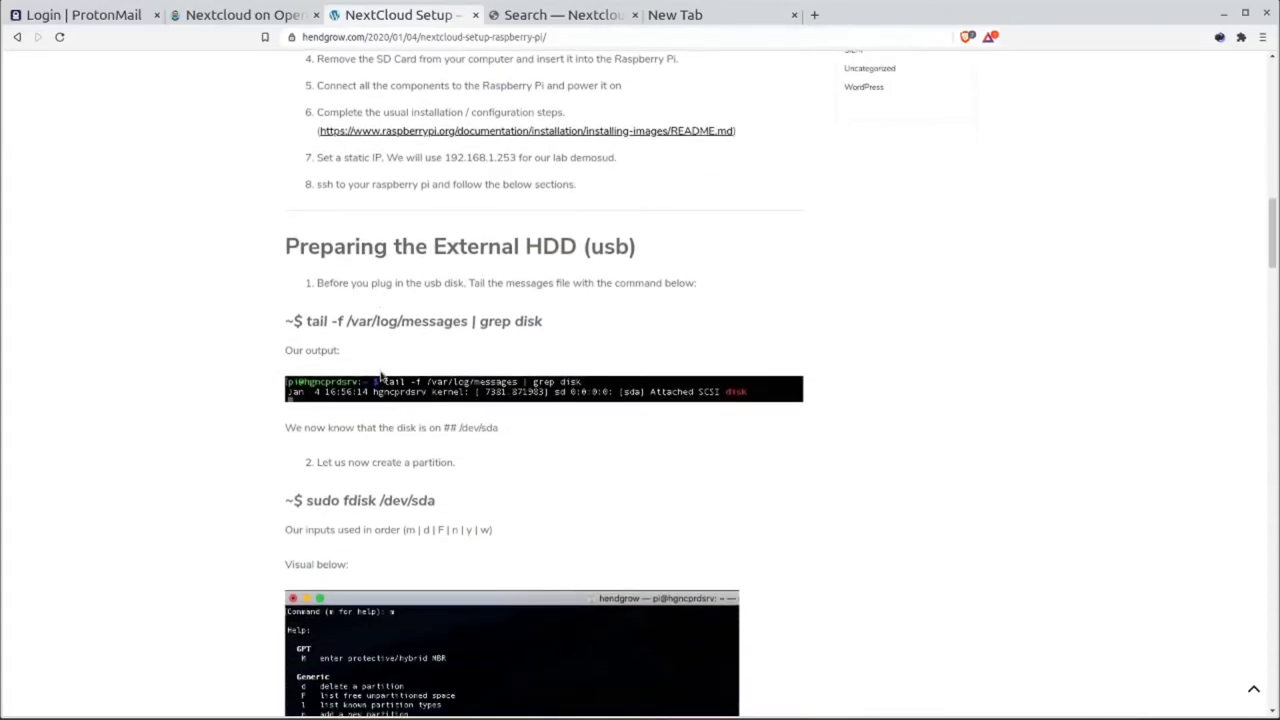
pyautogui.scroll(-2, 380, 375)
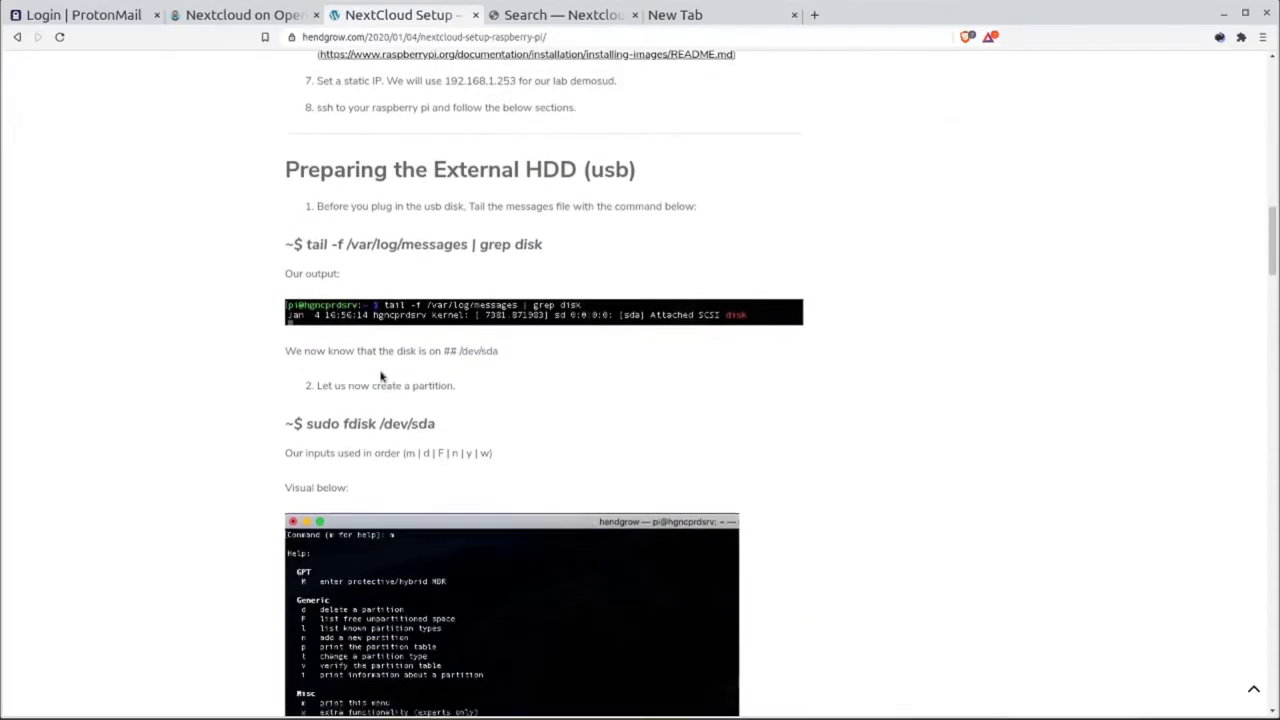
pyautogui.scroll(-8, 380, 376)
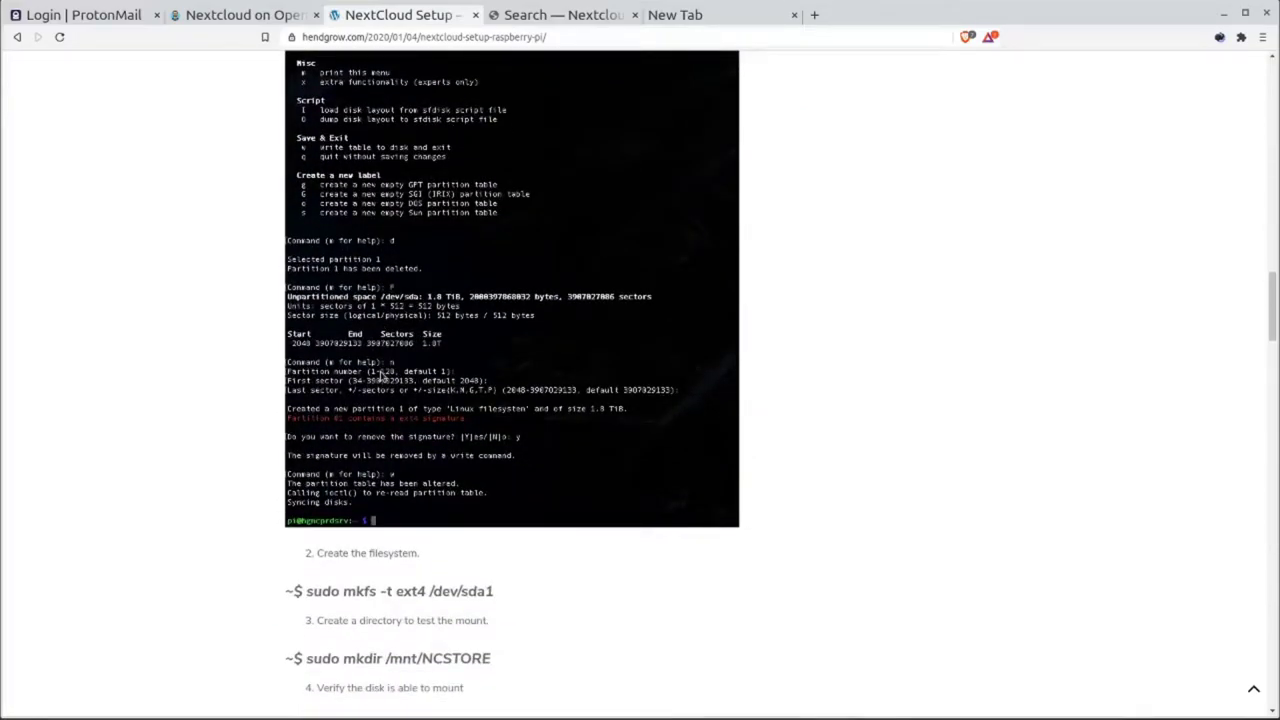
pyautogui.scroll(-3, 380, 375)
pyautogui.scroll(20, 380, 375)
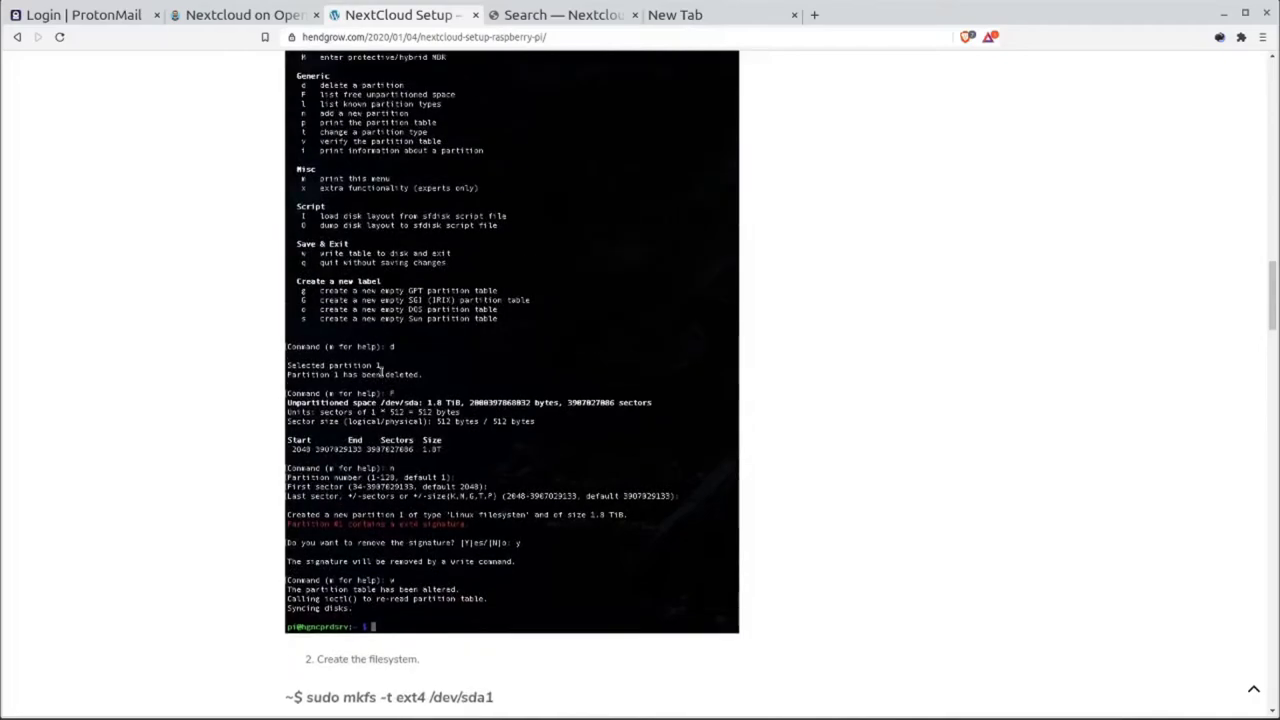
pyautogui.scroll(8, 380, 372)
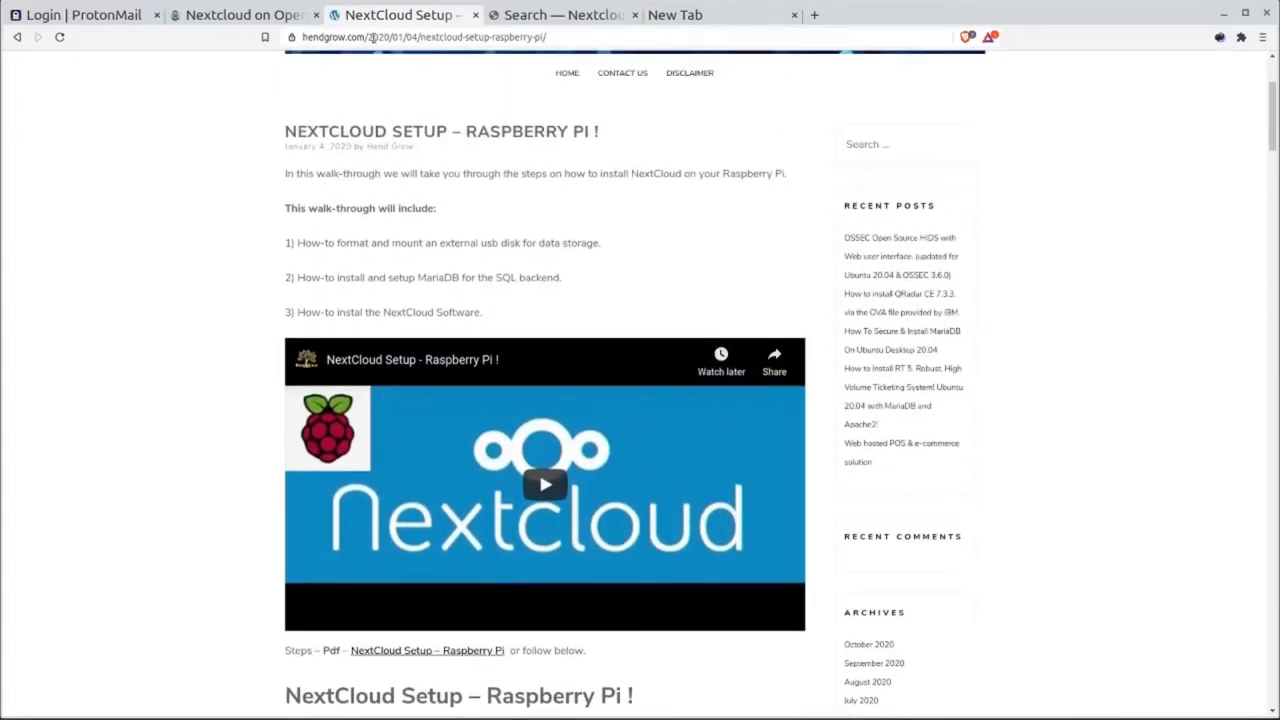
# Check the pcmac.biz article's PHP package, Apache restart and Nextcloud installation commands.
pyautogui.click(236, 15)
pyautogui.scroll(-5, 250, 481)
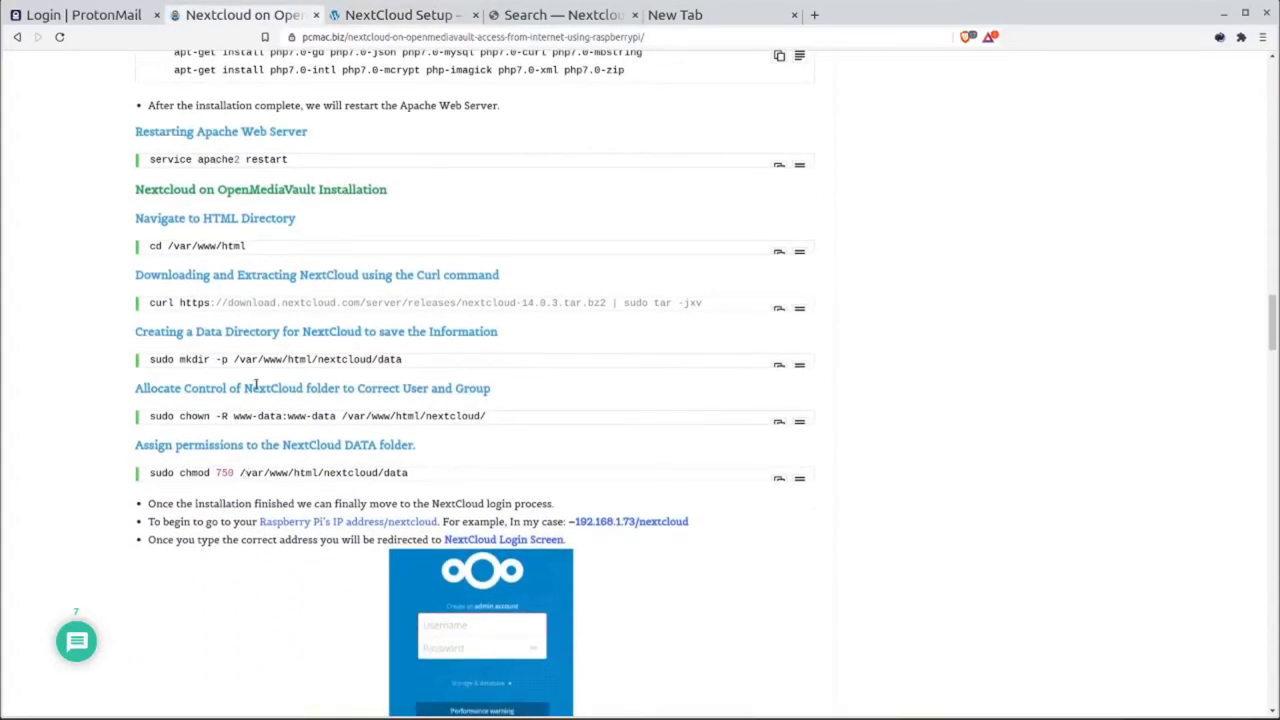
pyautogui.scroll(-1, 256, 384)
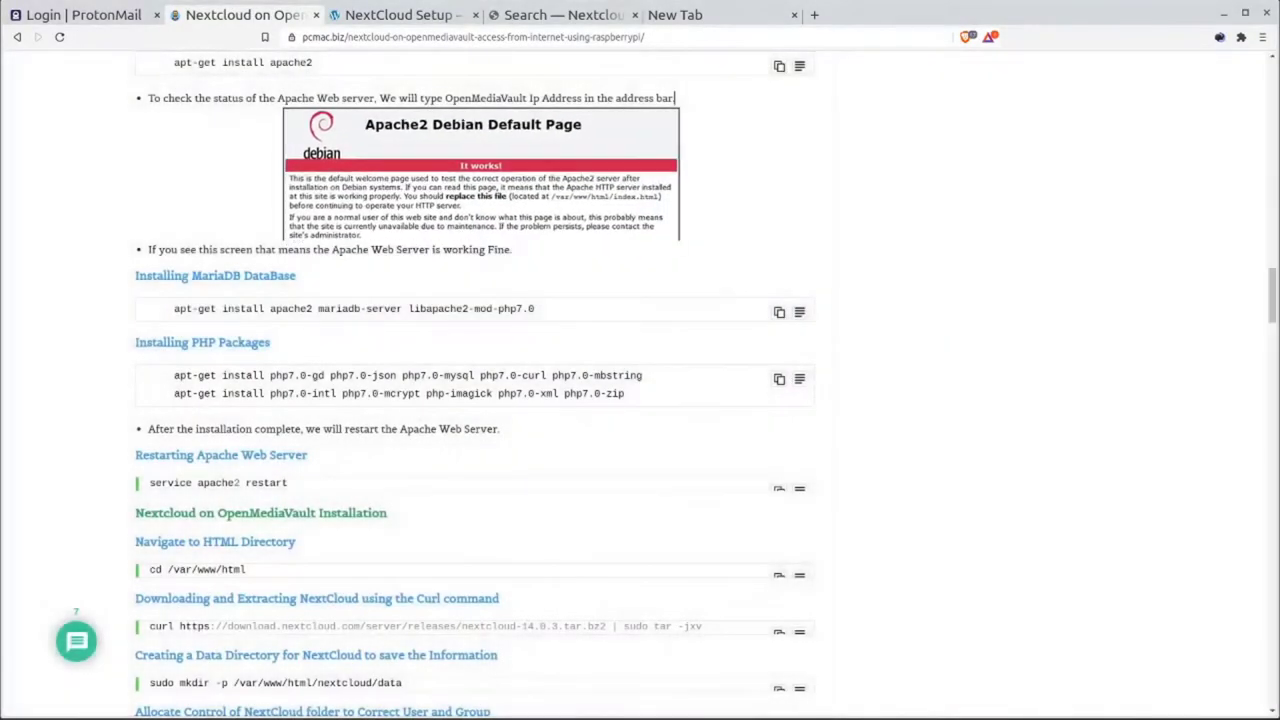
# Return to the HendGrow walk-through and search the page for "user".
pyautogui.click(378, 15)
pyautogui.scroll(-3, 357, 355)
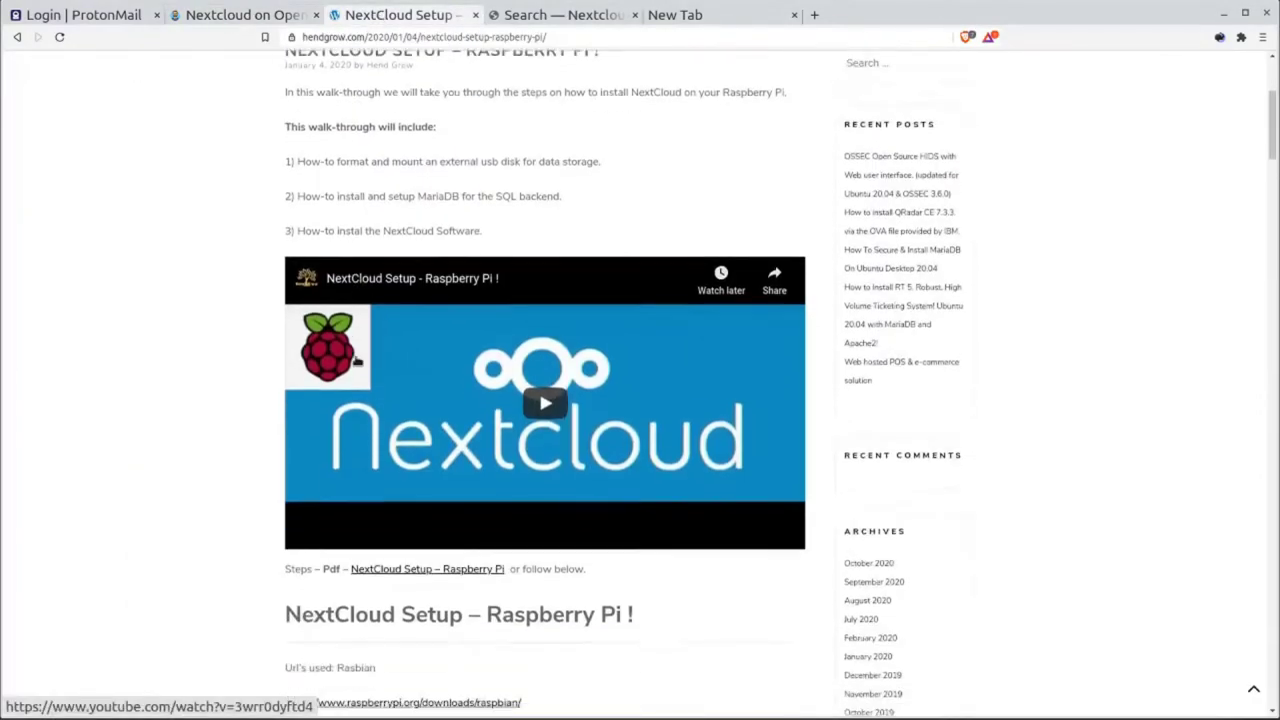
pyautogui.scroll(3, 357, 362)
pyautogui.hotkey('ctrl', 'f')
pyautogui.write('ncus')
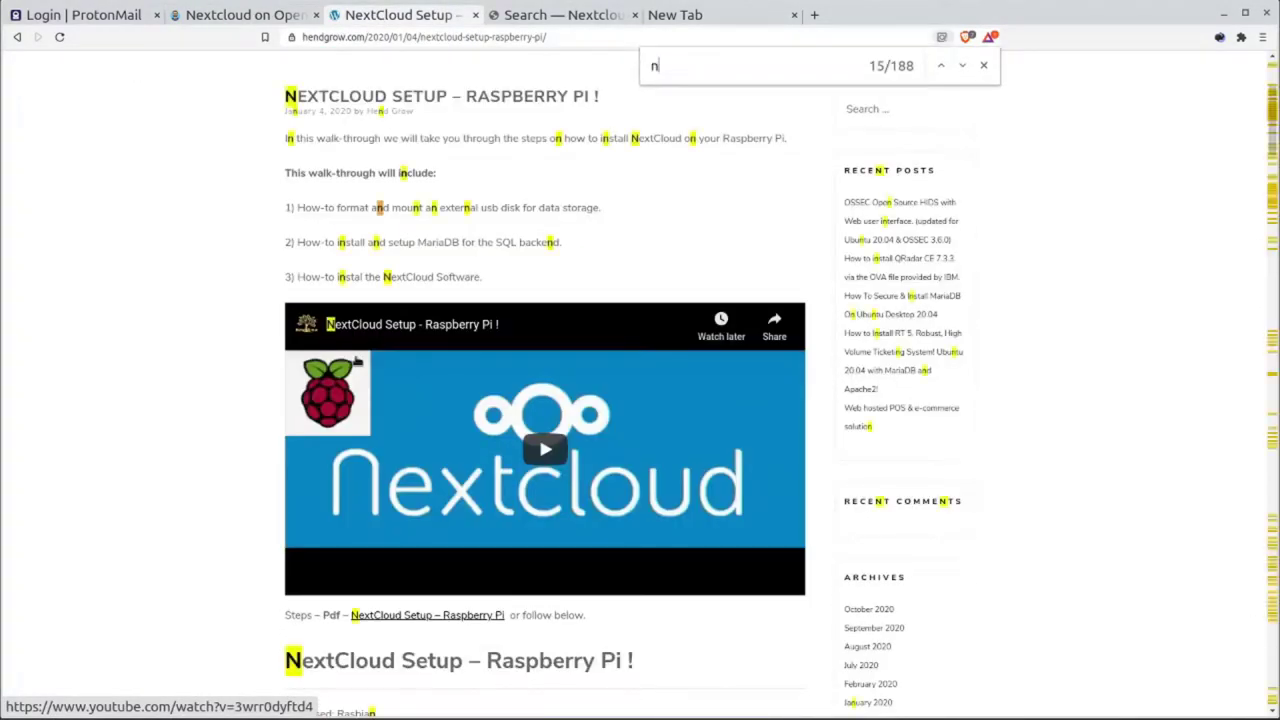
pyautogui.press('BackSpace')
pyautogui.press('BackSpace')
pyautogui.press('BackSpace')
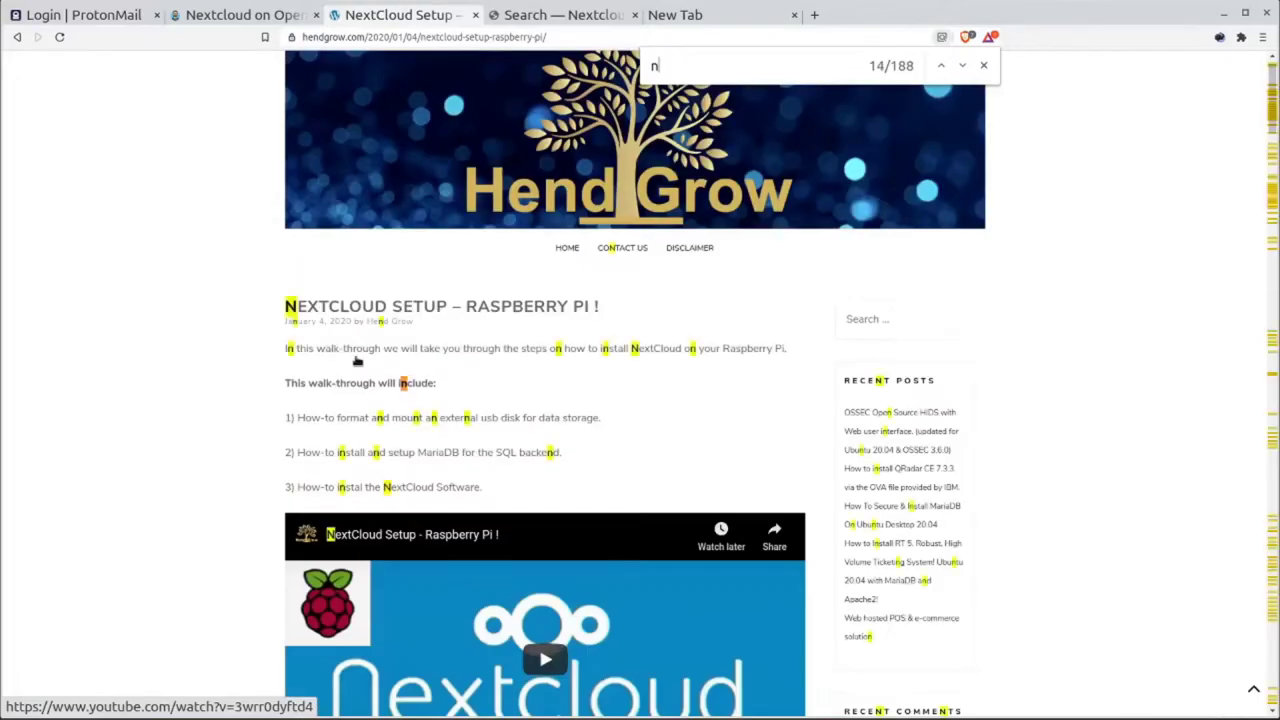
pyautogui.press('BackSpace')
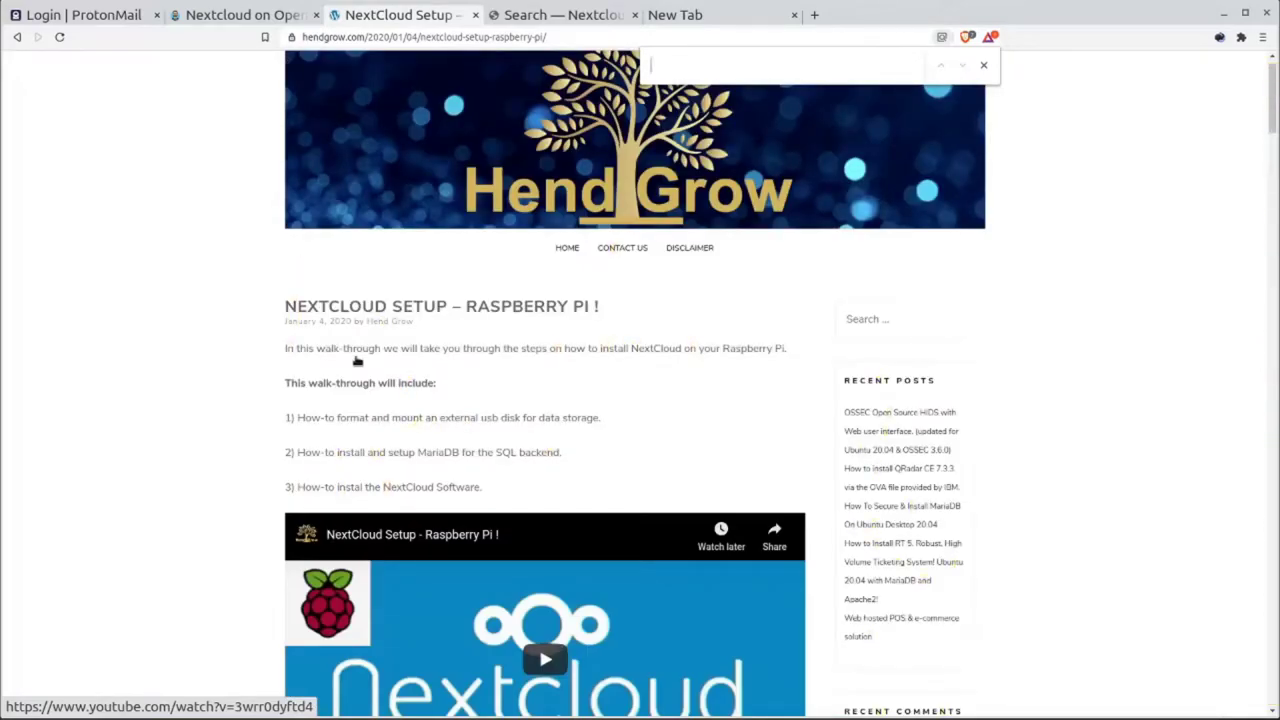
pyautogui.write('user')
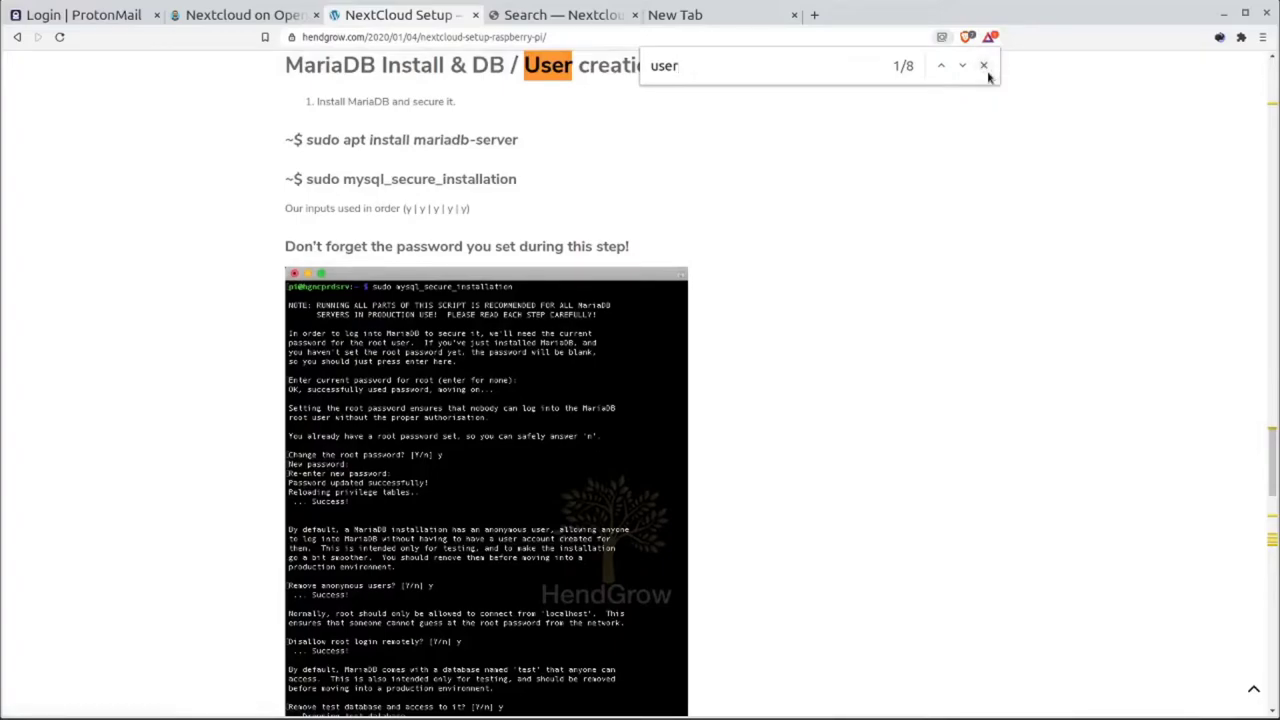
# Examine the walk-through's instructions for installing MariaDB and securing it with mysql_secure_installation.
pyautogui.tripleClick(411, 140)
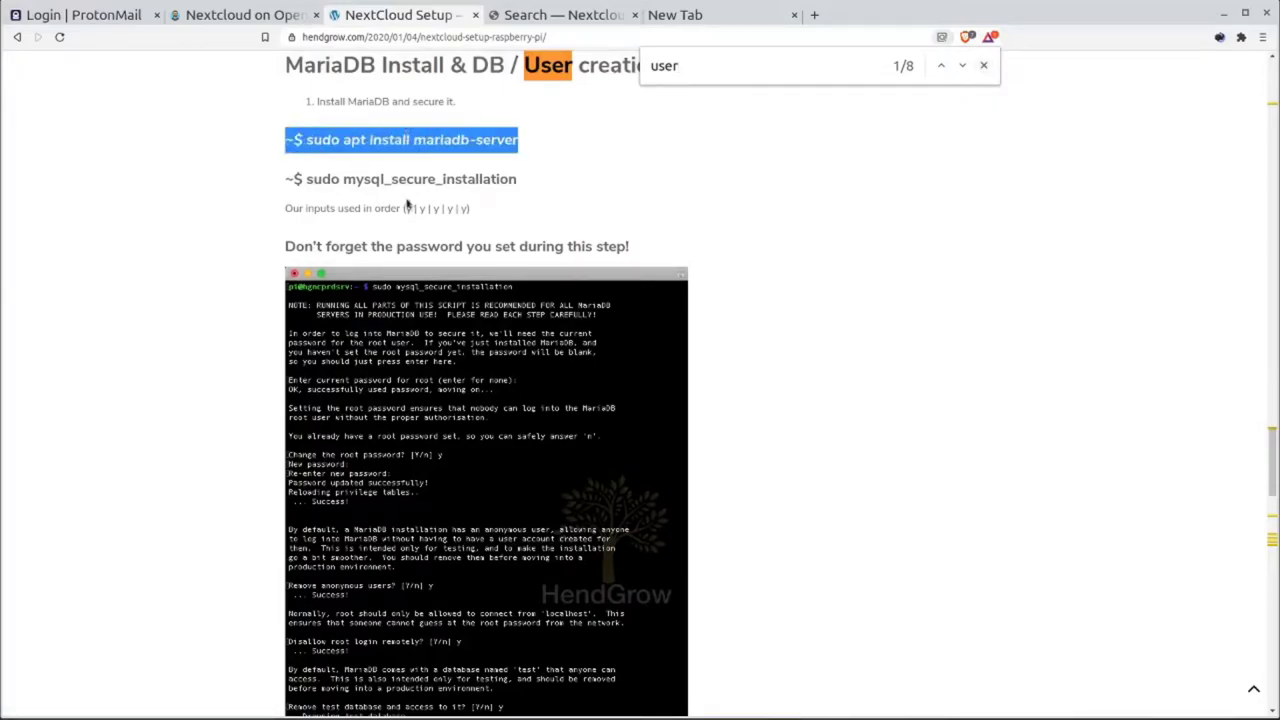
pyautogui.tripleClick(362, 247)
pyautogui.scroll(-3, 365, 248)
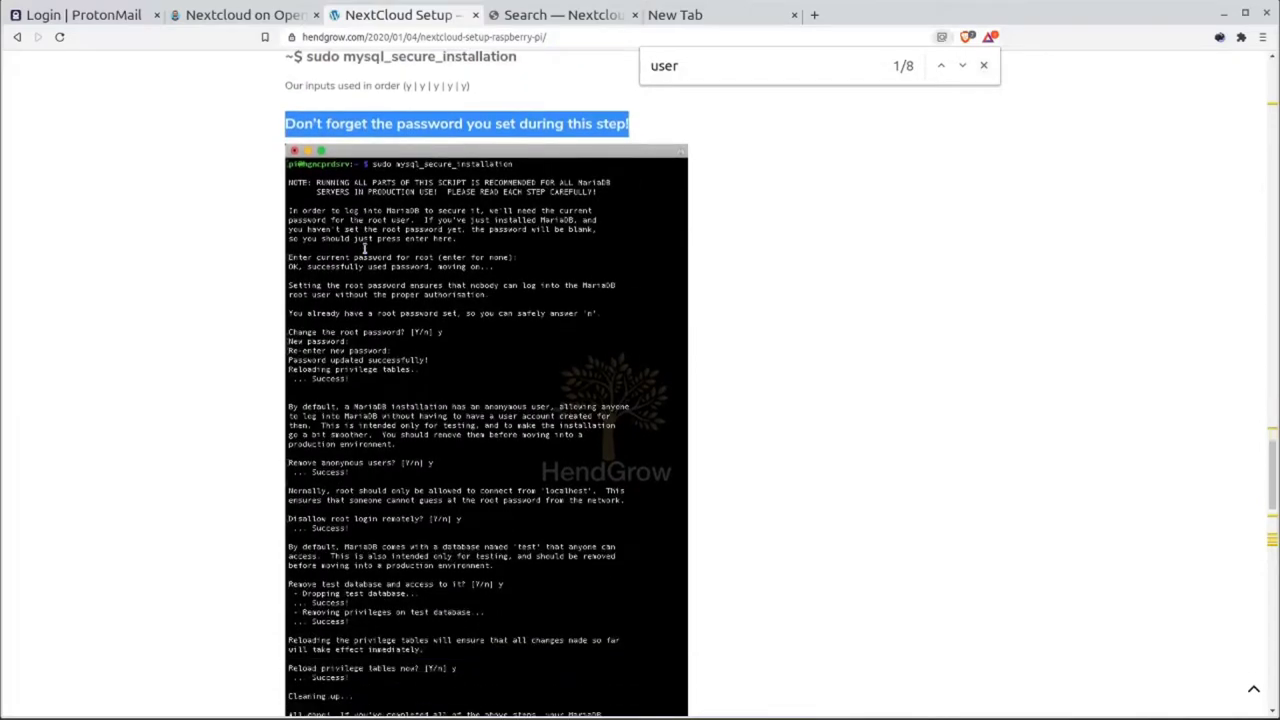
pyautogui.scroll(-5, 365, 248)
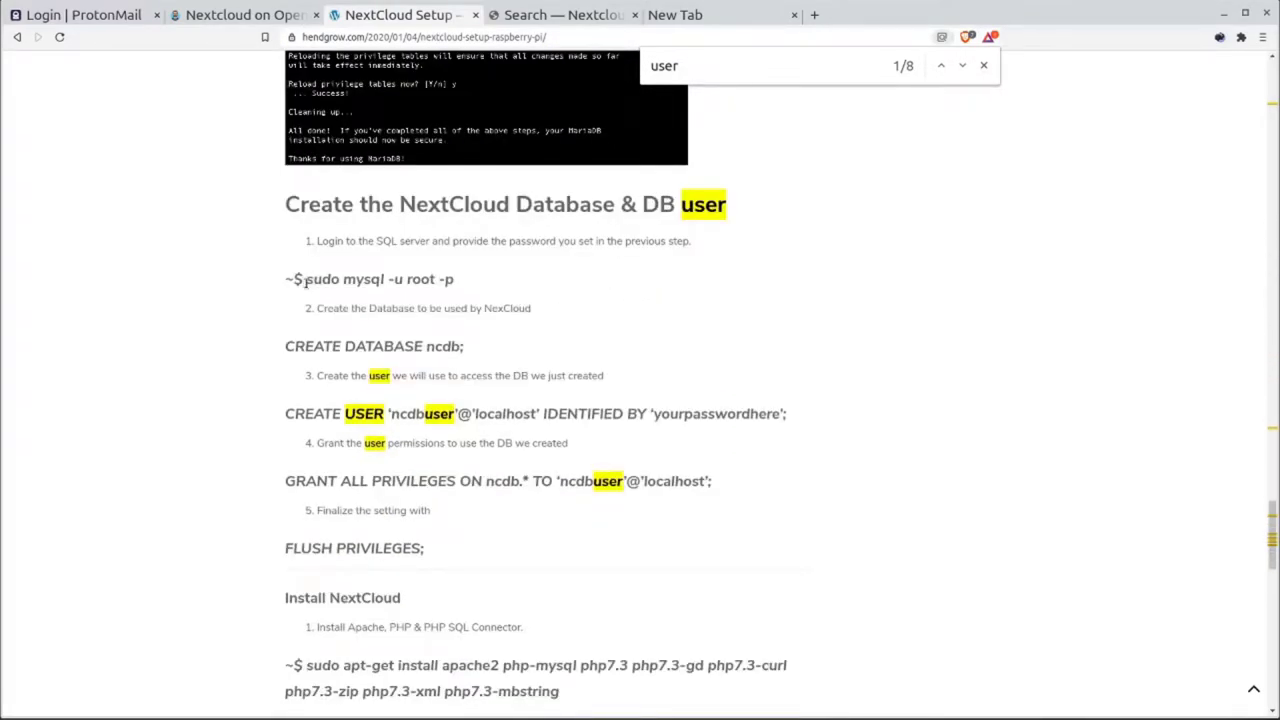
# Copy "sudo mysql -u root -p" from the database section of the walk-through and run it in the Raspberry Pi terminal.
pyautogui.moveTo(306, 281); pyautogui.dragTo(552, 284)
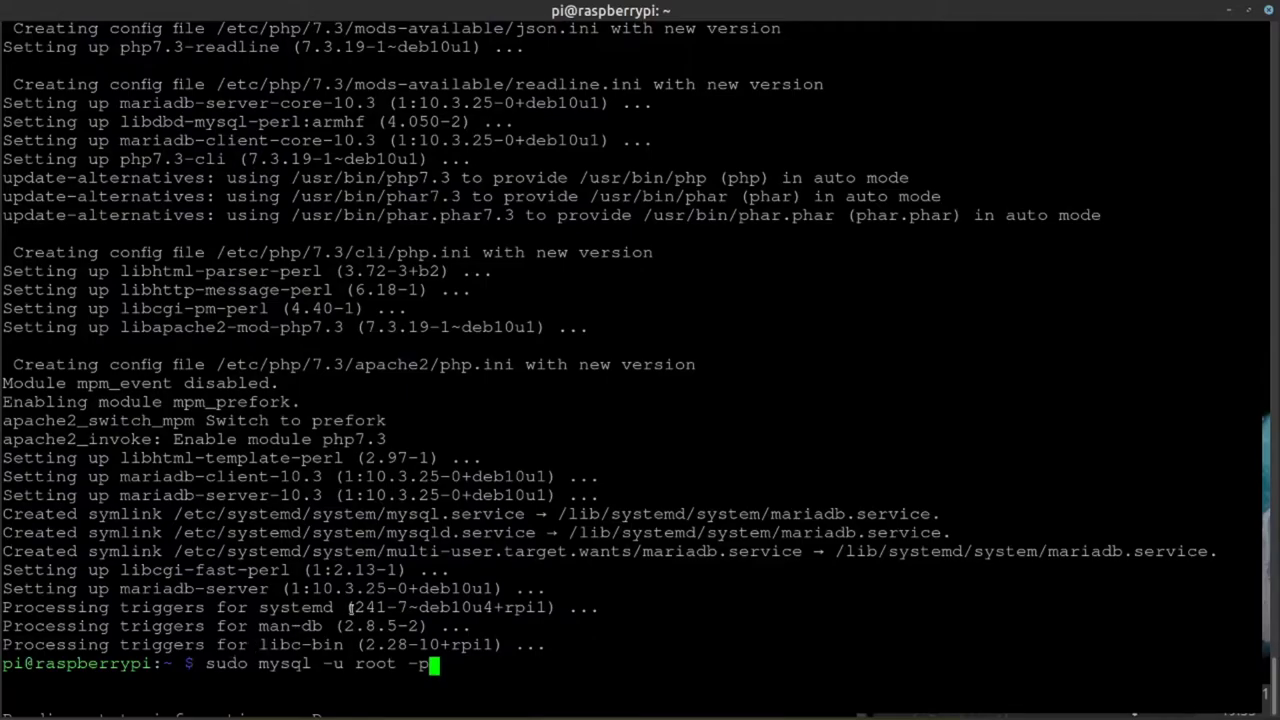
pyautogui.doubleClick(270, 664)
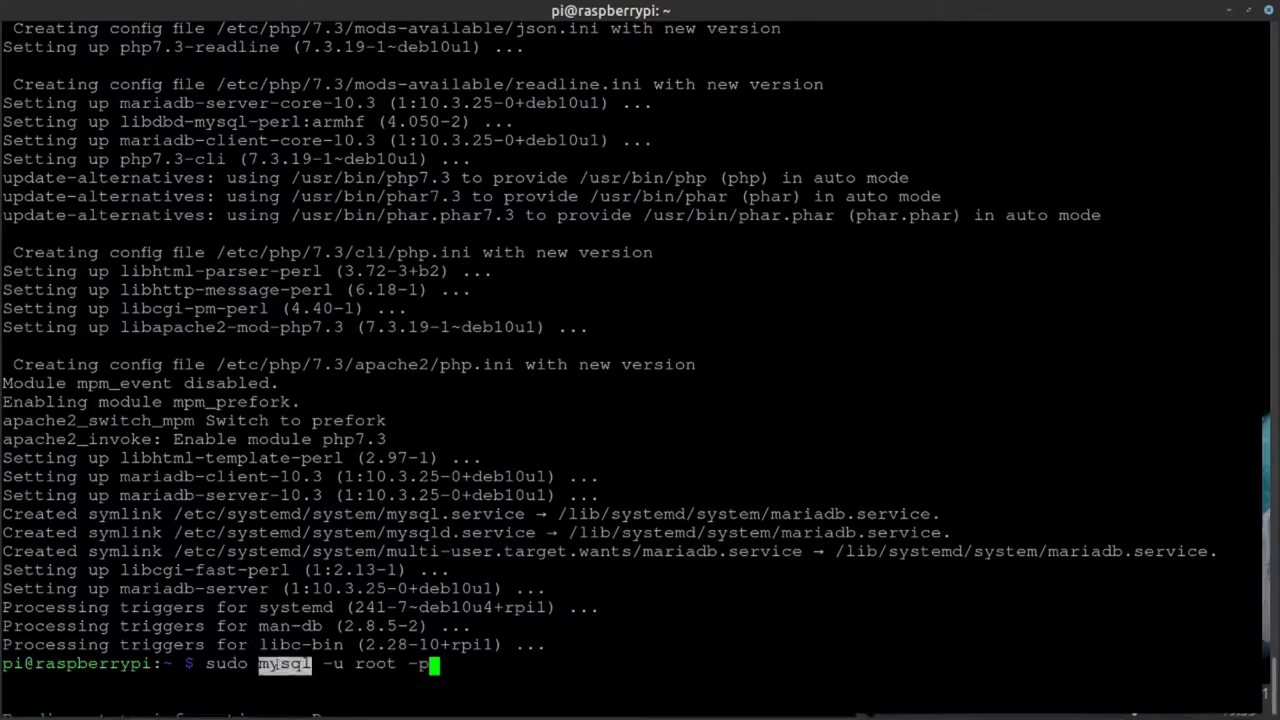
pyautogui.tripleClick(270, 664)
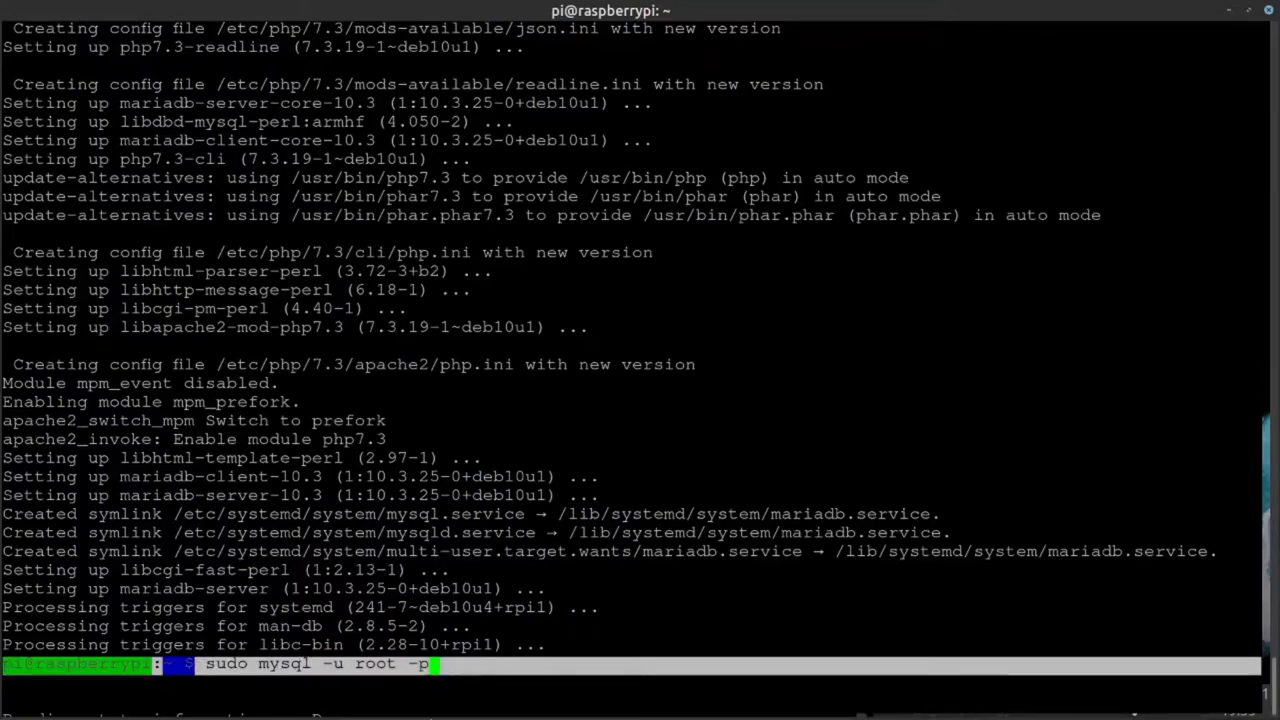
pyautogui.click(479, 670)
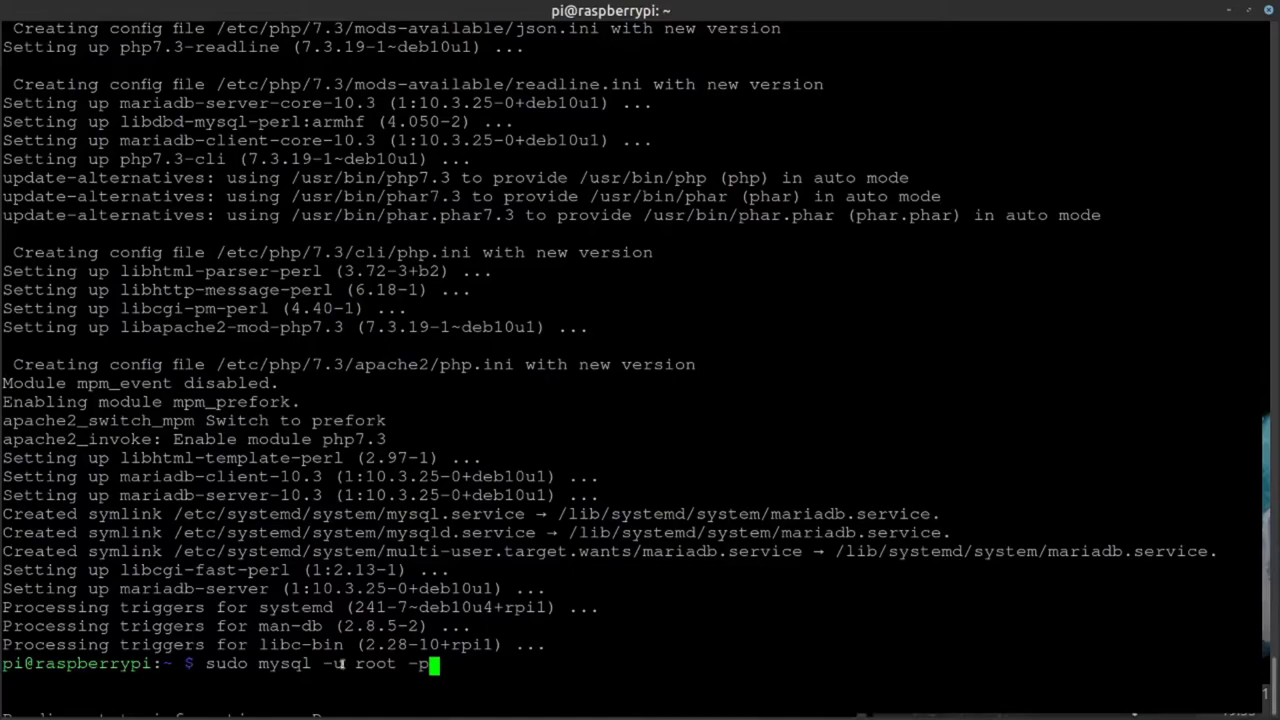
pyautogui.moveTo(323, 664); pyautogui.dragTo(385, 664)
pyautogui.doubleClick(376, 664)
pyautogui.doubleClick(421, 664)
pyautogui.click(421, 664)
pyautogui.click(421, 664)
pyautogui.doubleClick(421, 664)
pyautogui.tripleClick(421, 664)
pyautogui.click(421, 664)
pyautogui.press('Return')
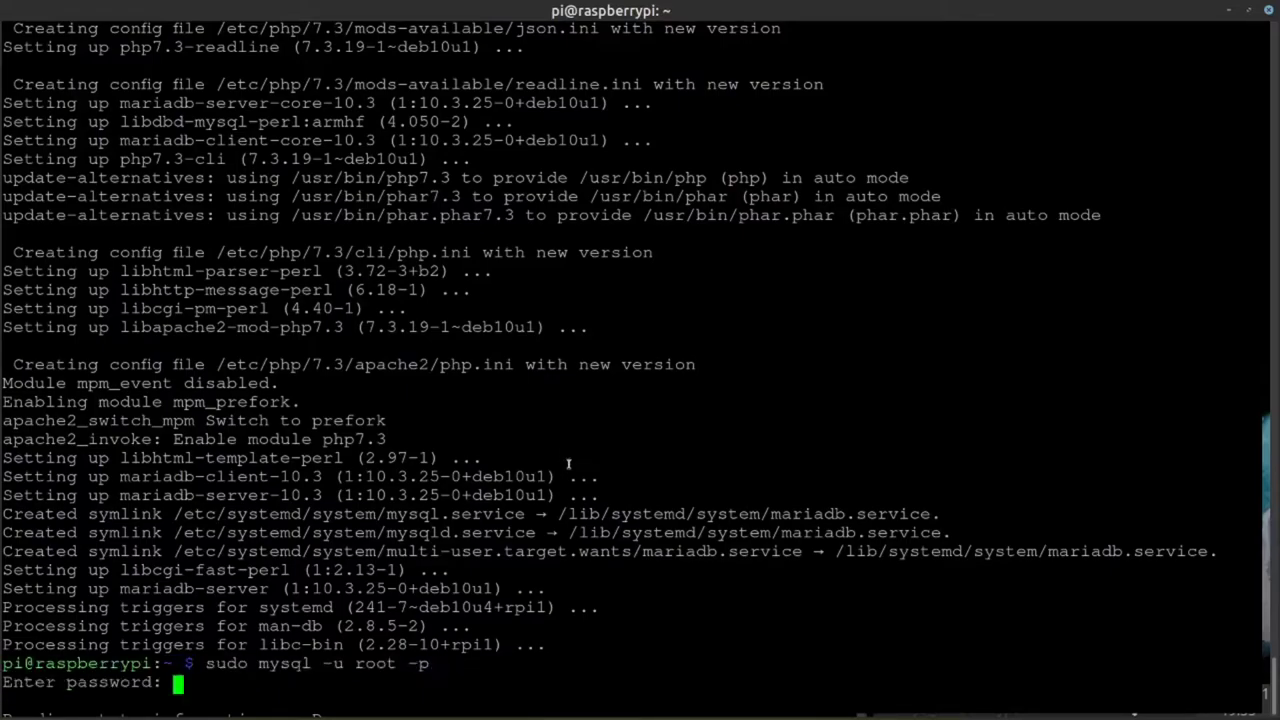
# Submit the MariaDB root password at the terminal prompt to log in to the MariaDB monitor.
pyautogui.moveTo(1118, 692)
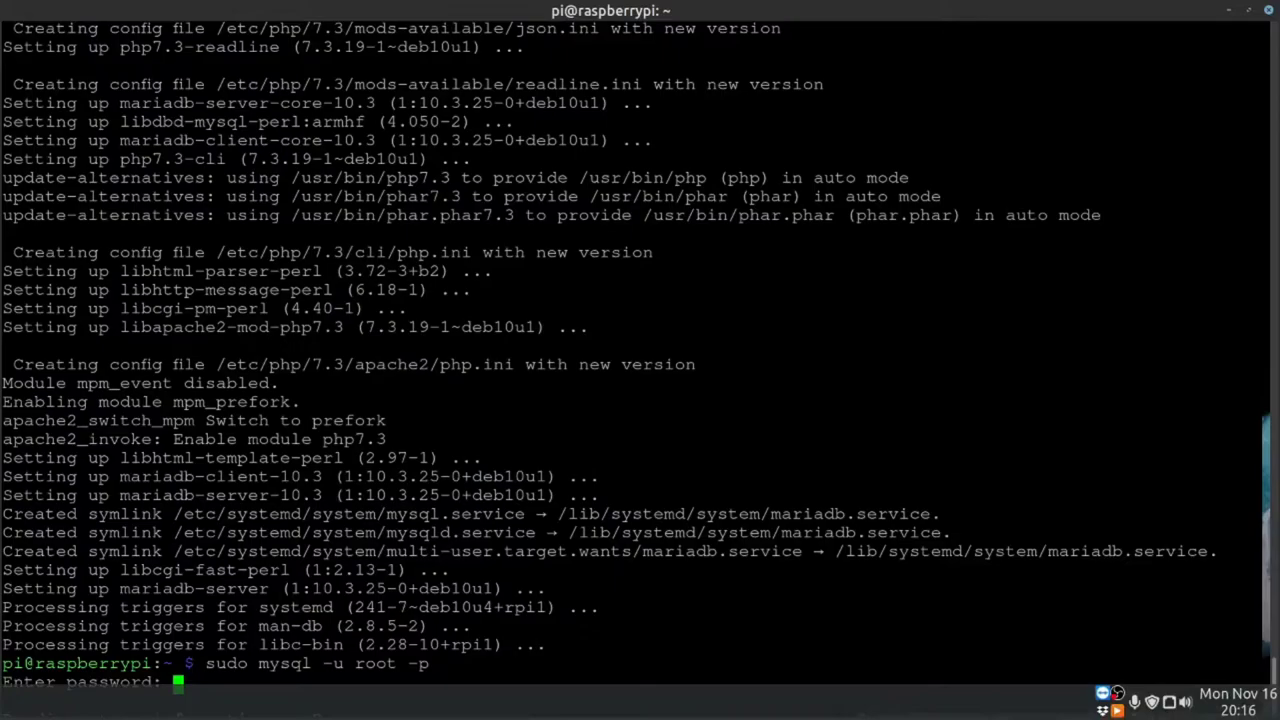
pyautogui.click(1118, 692)
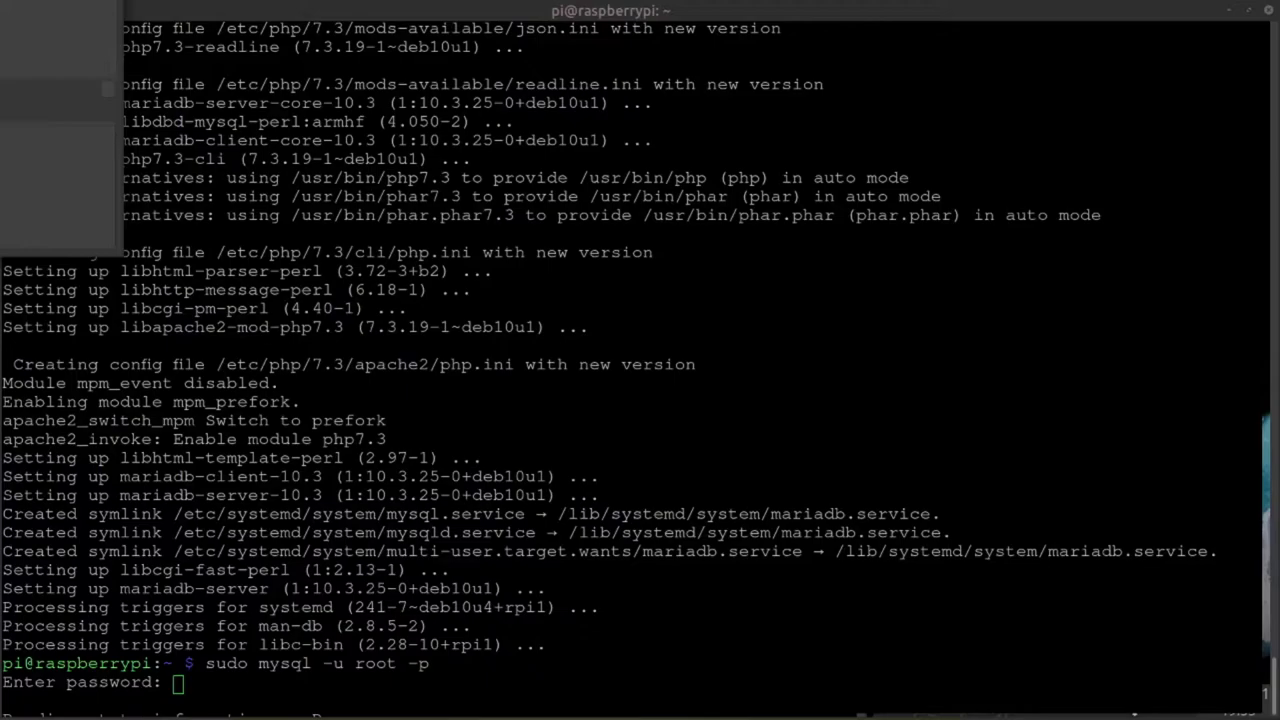
pyautogui.click(419, 575)
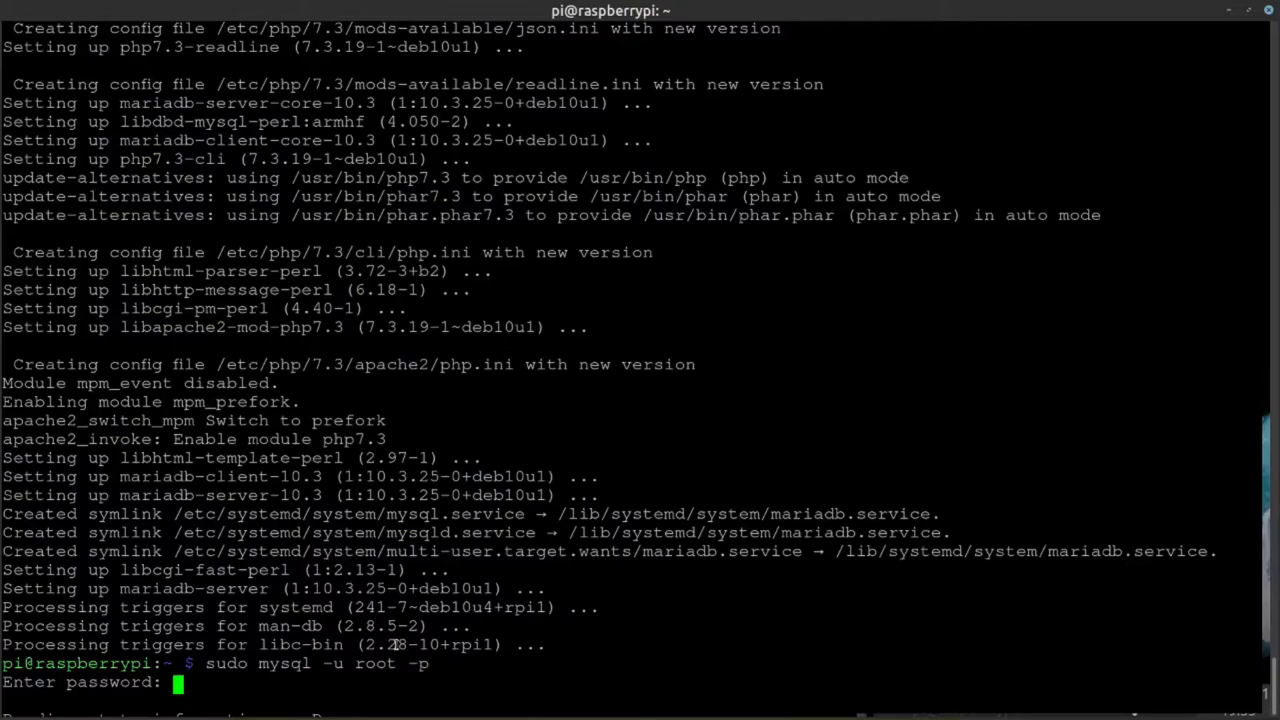
pyautogui.press('Return')
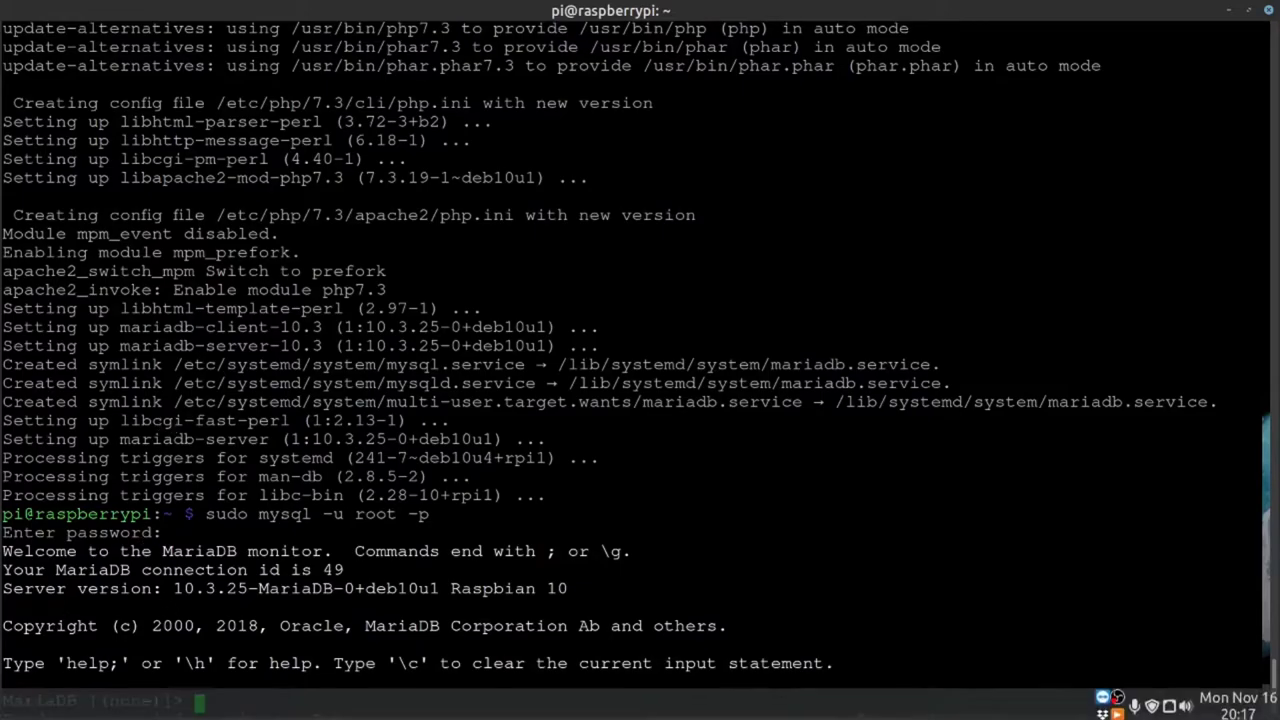
# Check the database name ncdb in the walk-through's database creation statement, comparing it with the MariaDB prompt in the terminal.
pyautogui.click(176, 708)
pyautogui.moveTo(282, 322); pyautogui.dragTo(440, 311)
pyautogui.tripleClick(449, 316)
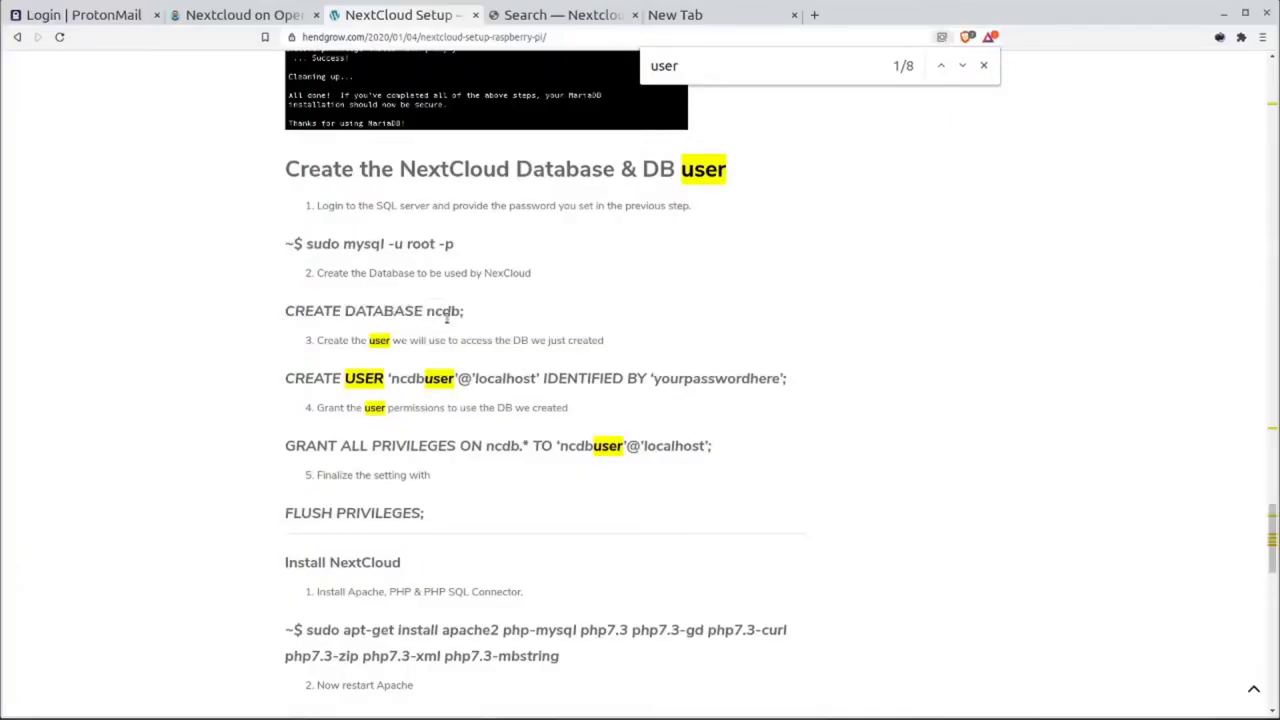
pyautogui.click(446, 332)
pyautogui.doubleClick(443, 311)
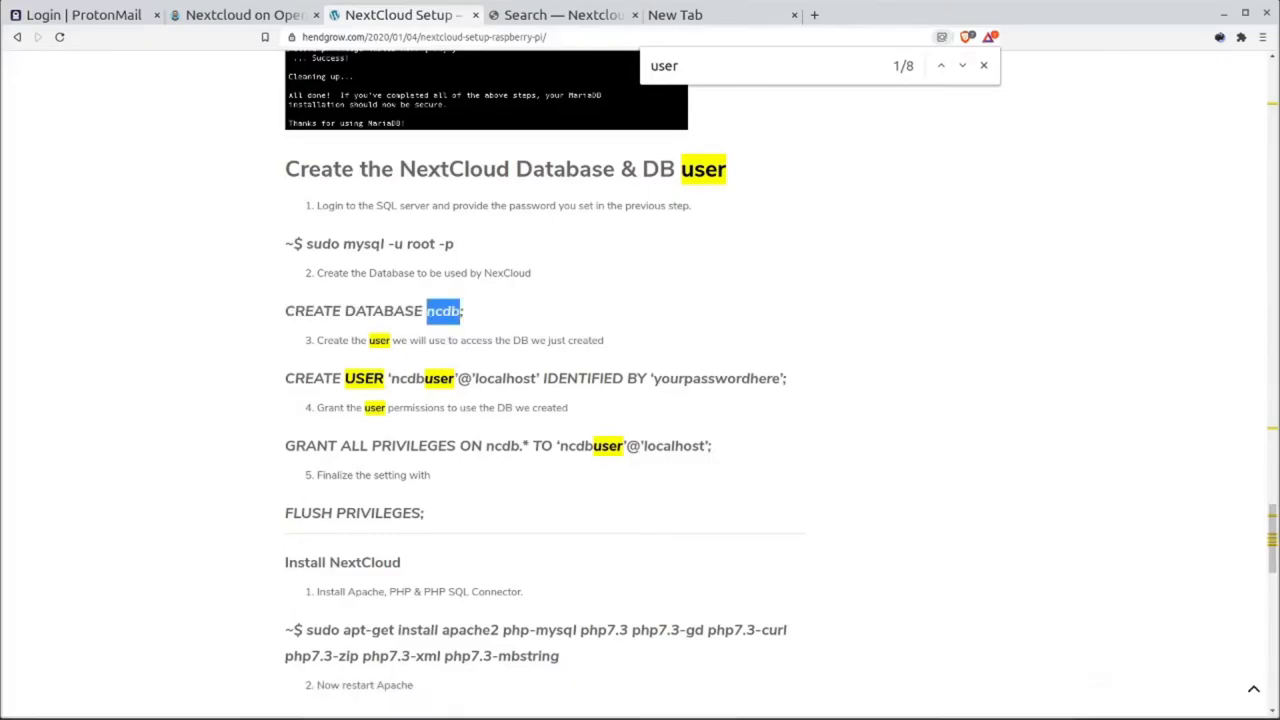
pyautogui.hotkey('alt', 'Tab')
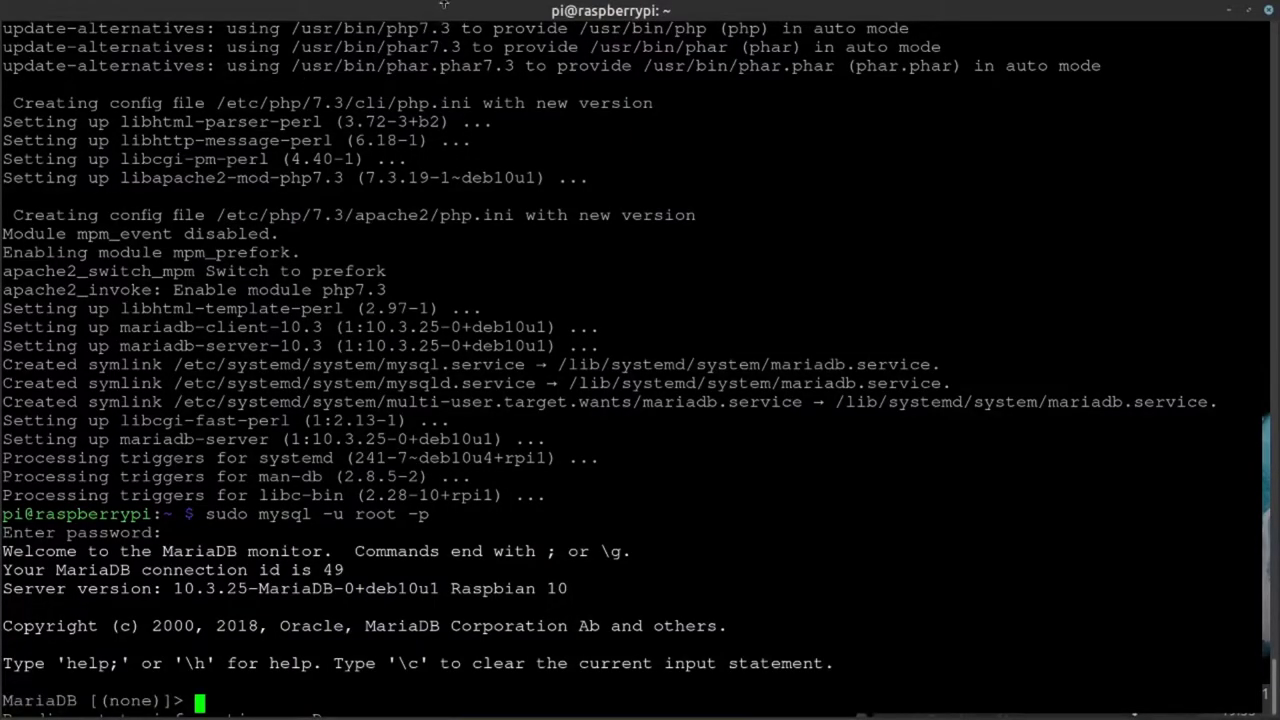
pyautogui.hotkey('alt', 'Tab')
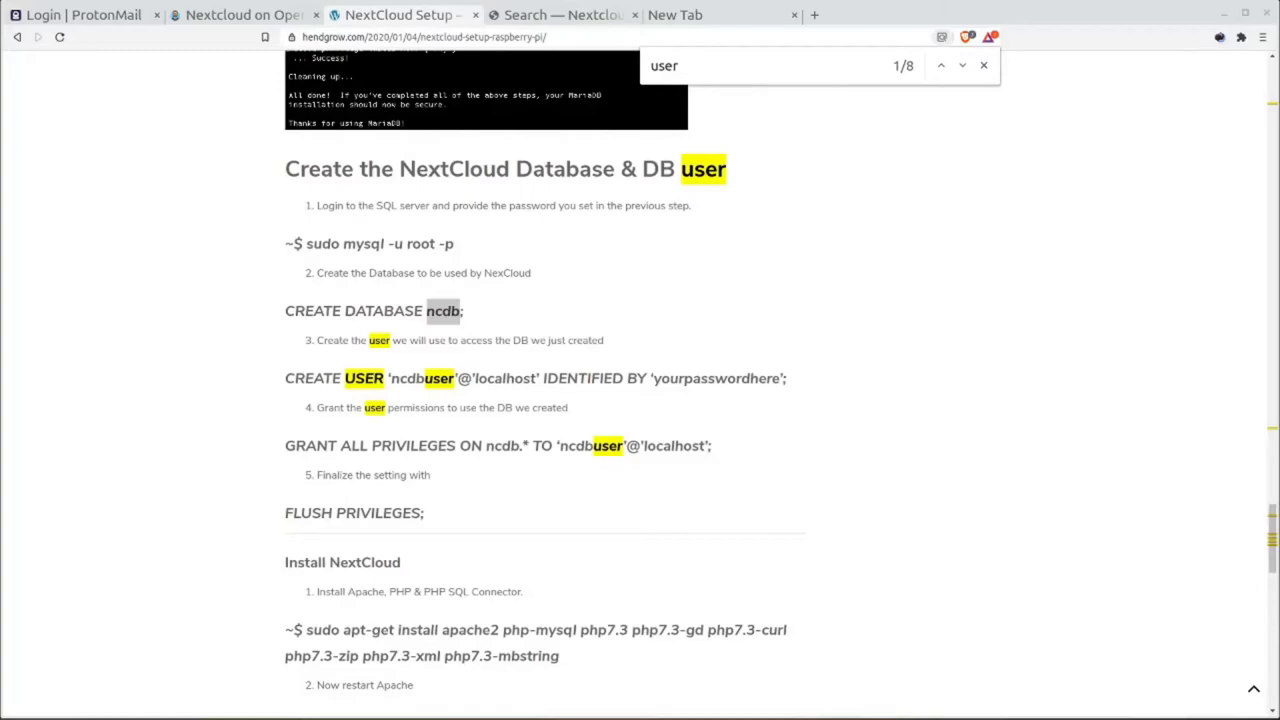
# Review the full "CREATE DATABASE ncdb;" statement, including its closing semicolon, and switch to the terminal.
pyautogui.click(525, 316)
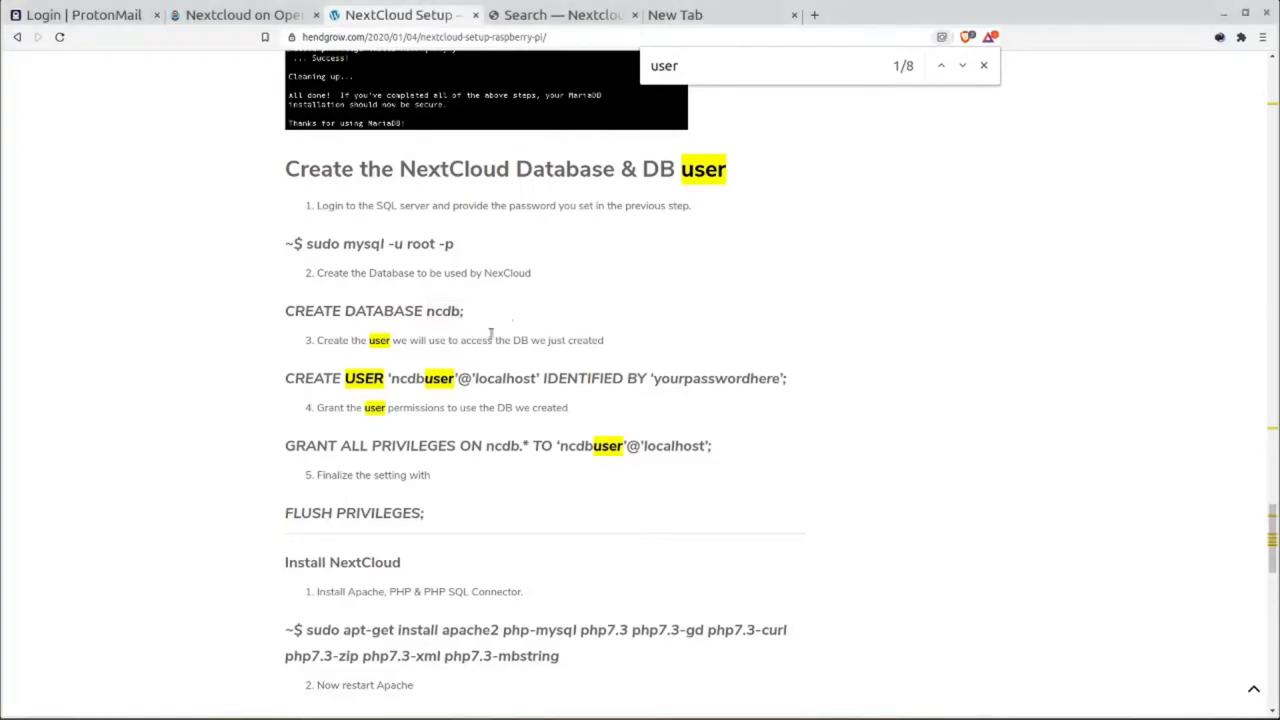
pyautogui.moveTo(457, 312); pyautogui.dragTo(468, 312)
pyautogui.scroll(-1, 472, 312)
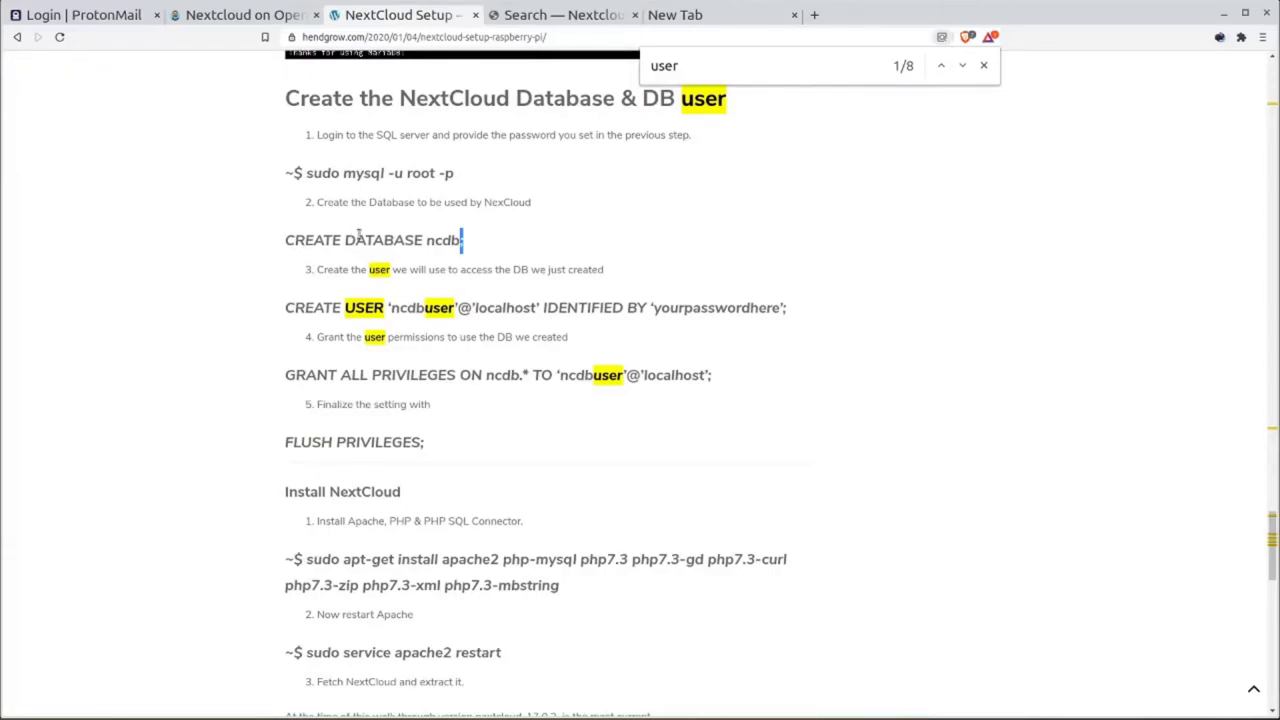
pyautogui.scroll(-1, 358, 233)
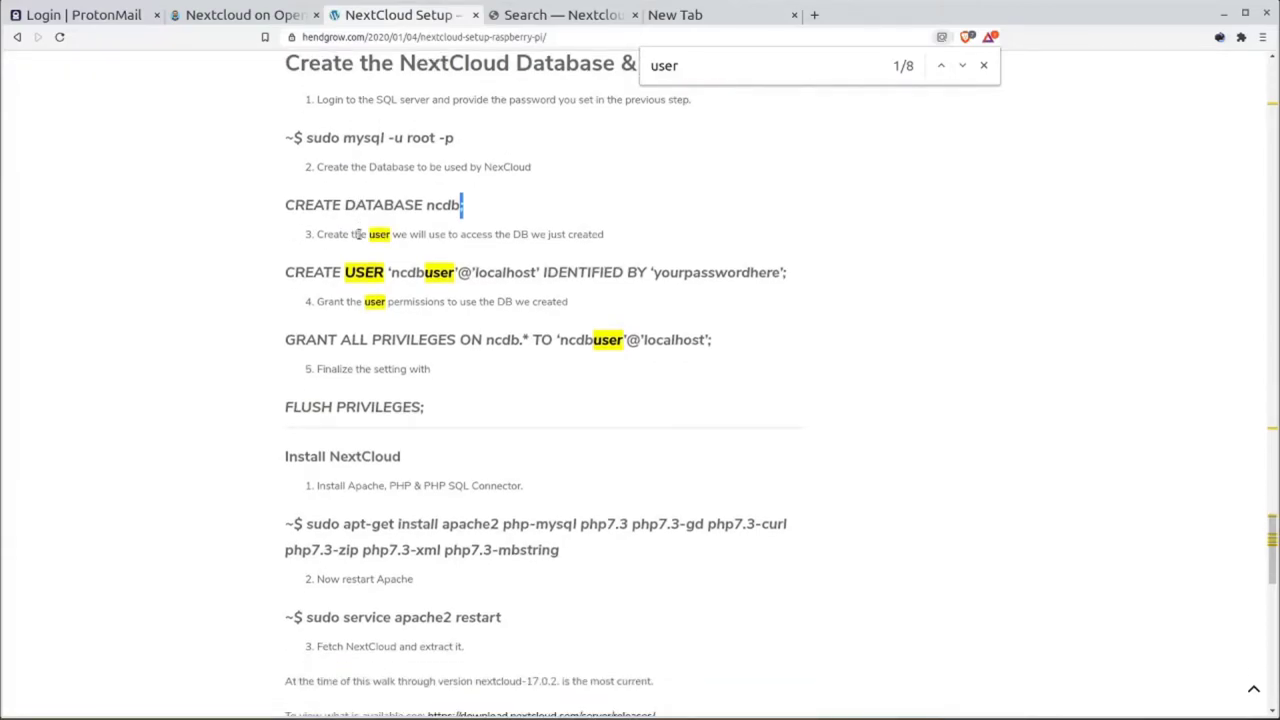
pyautogui.tripleClick(463, 203)
pyautogui.click(462, 201)
pyautogui.tripleClick(462, 201)
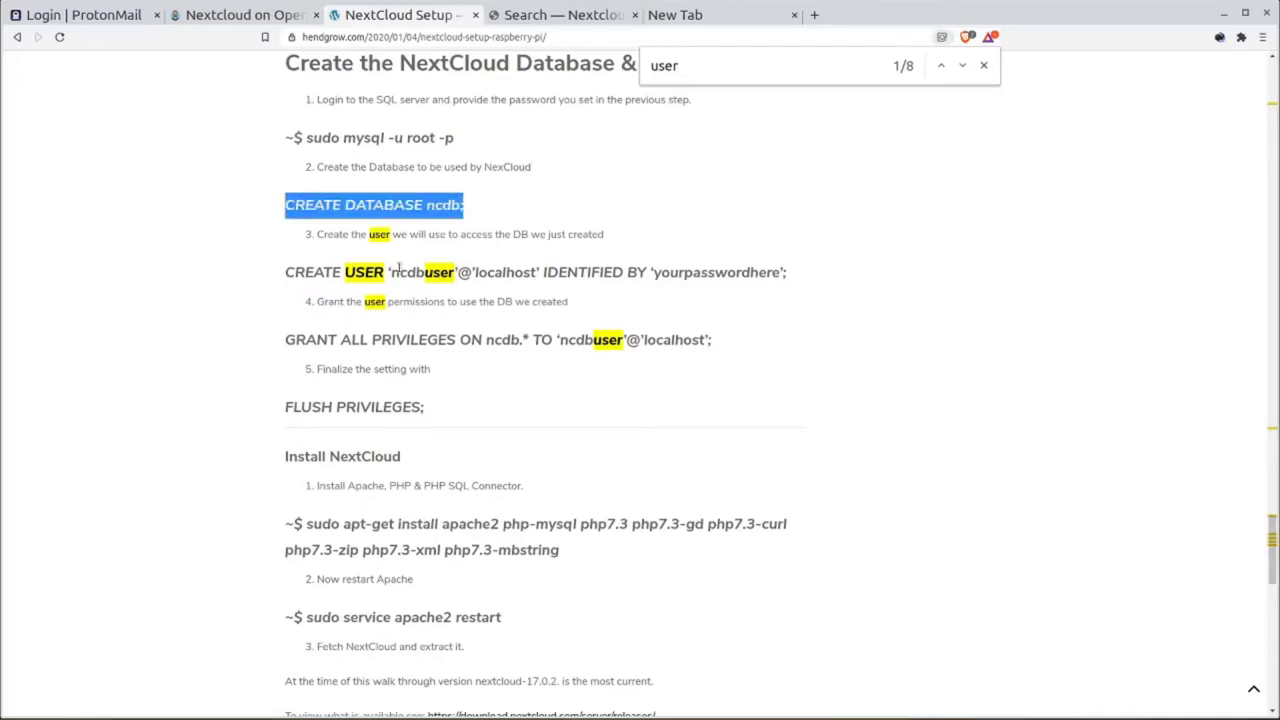
pyautogui.hotkey('alt', 'Tab')
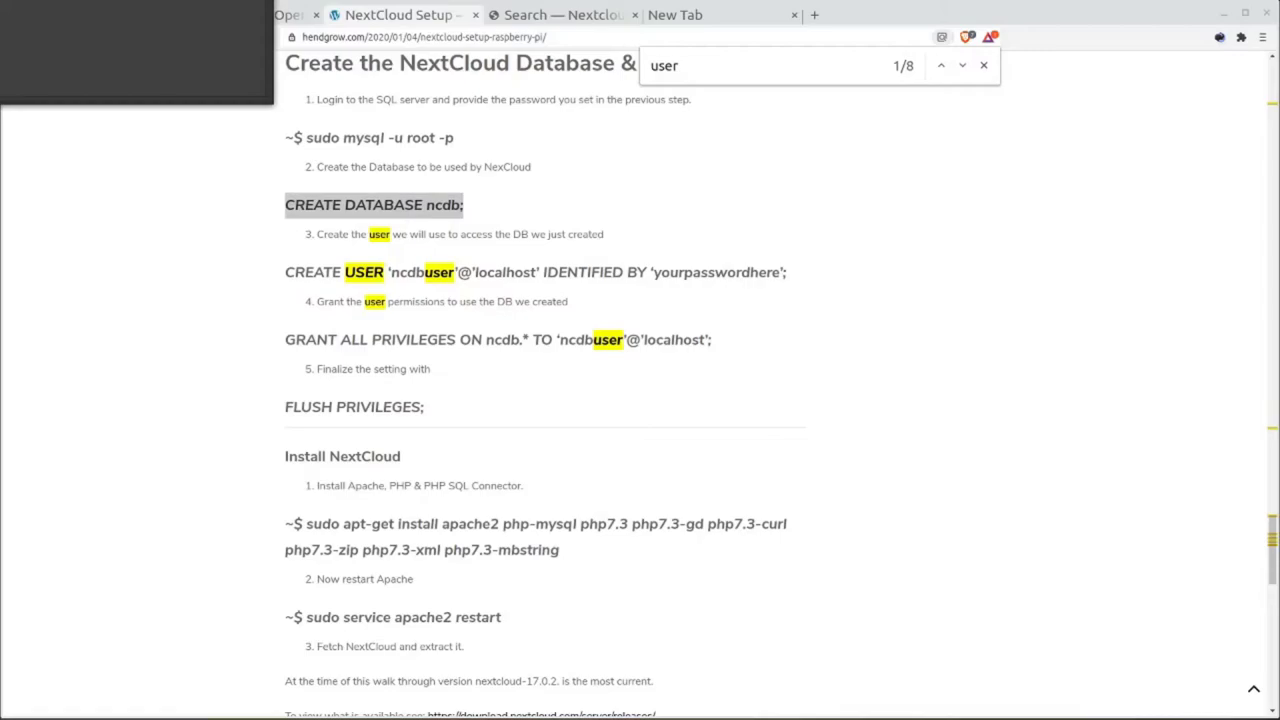
# Check the password placeholder in the walk-through's CREATE USER statement and switch to the terminal.
pyautogui.click(677, 288)
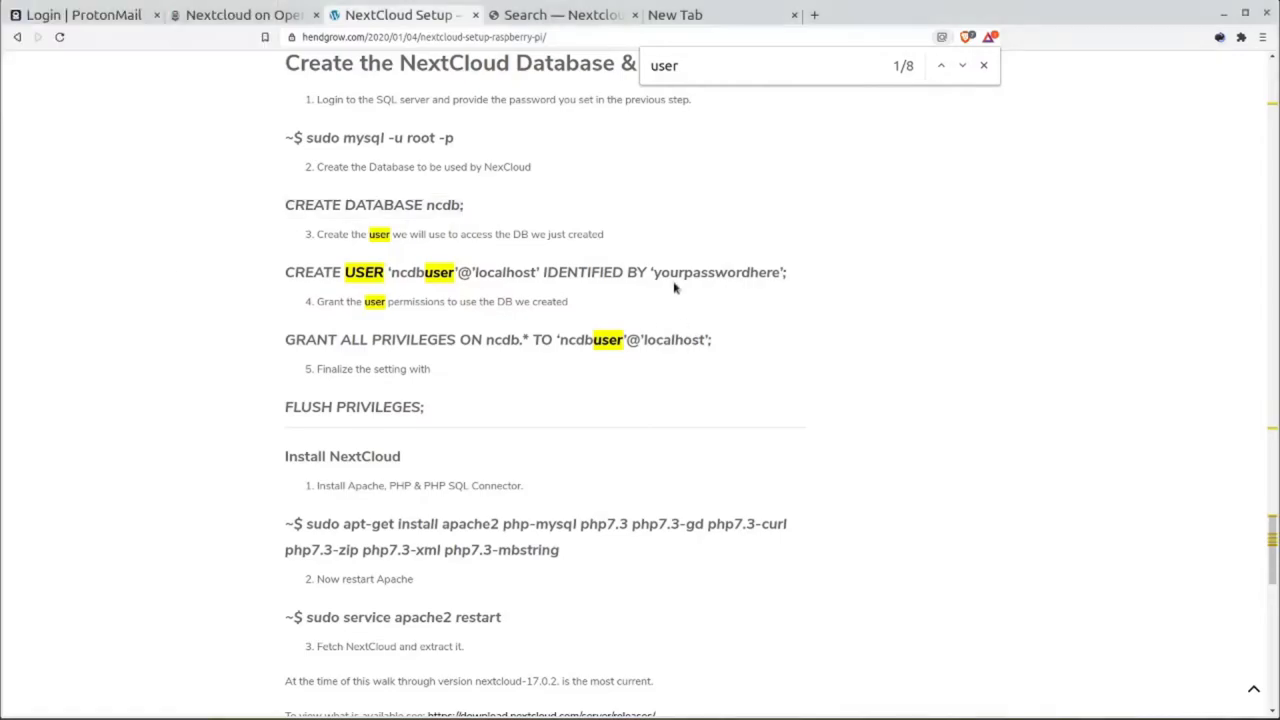
pyautogui.doubleClick(689, 272)
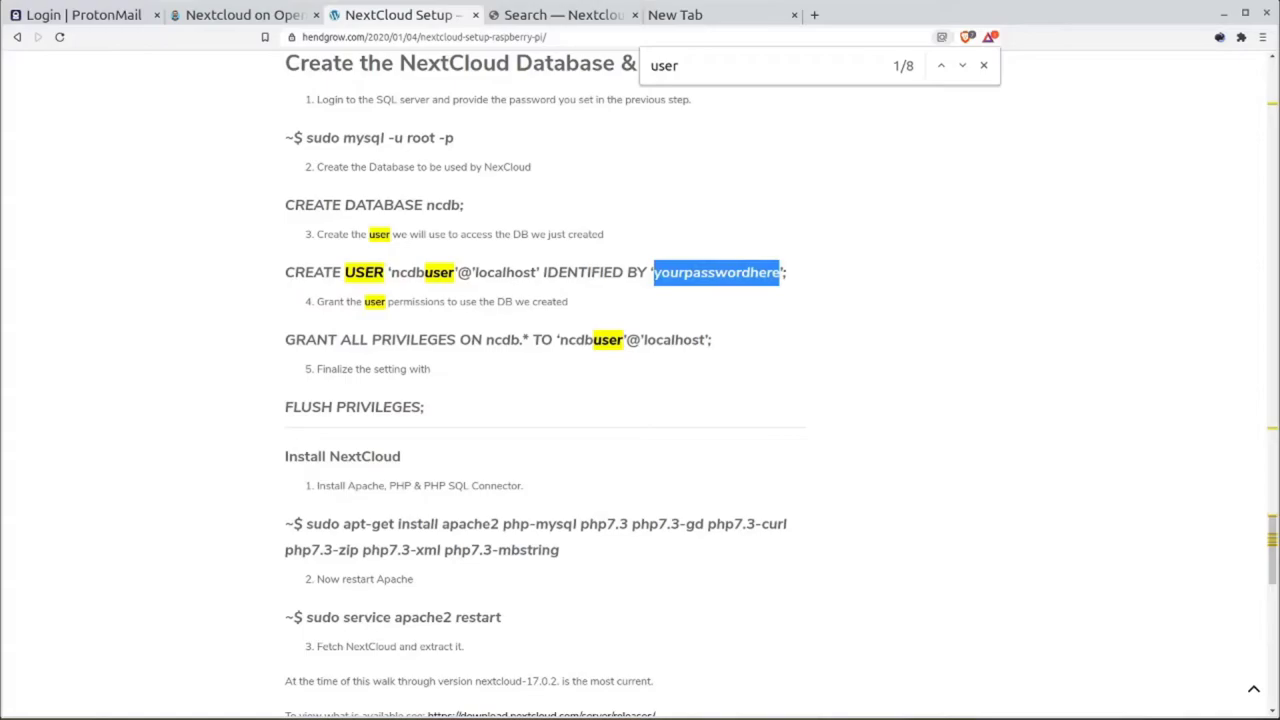
pyautogui.hotkey('alt', 'Tab')
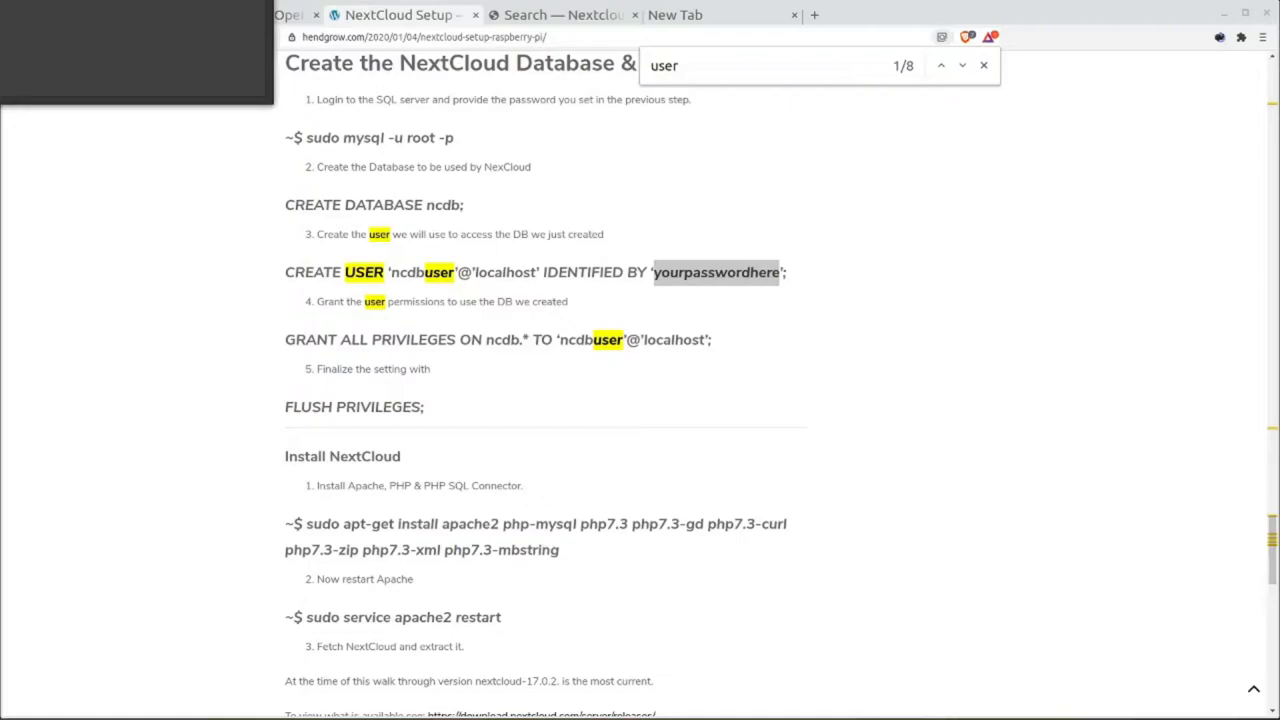
# Examine the GRANT ALL PRIVILEGES statement for the ncdb database and its local database user in the walk-through.
pyautogui.tripleClick(418, 333)
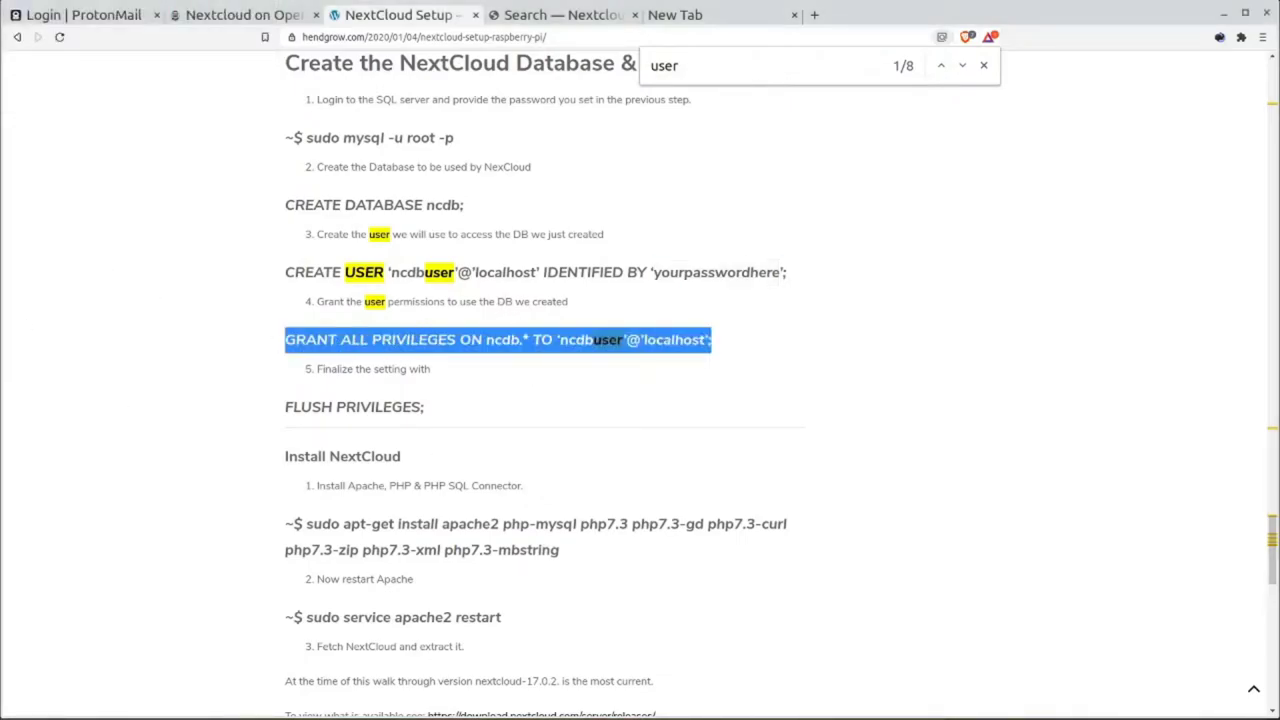
pyautogui.hotkey('alt', 'Tab')
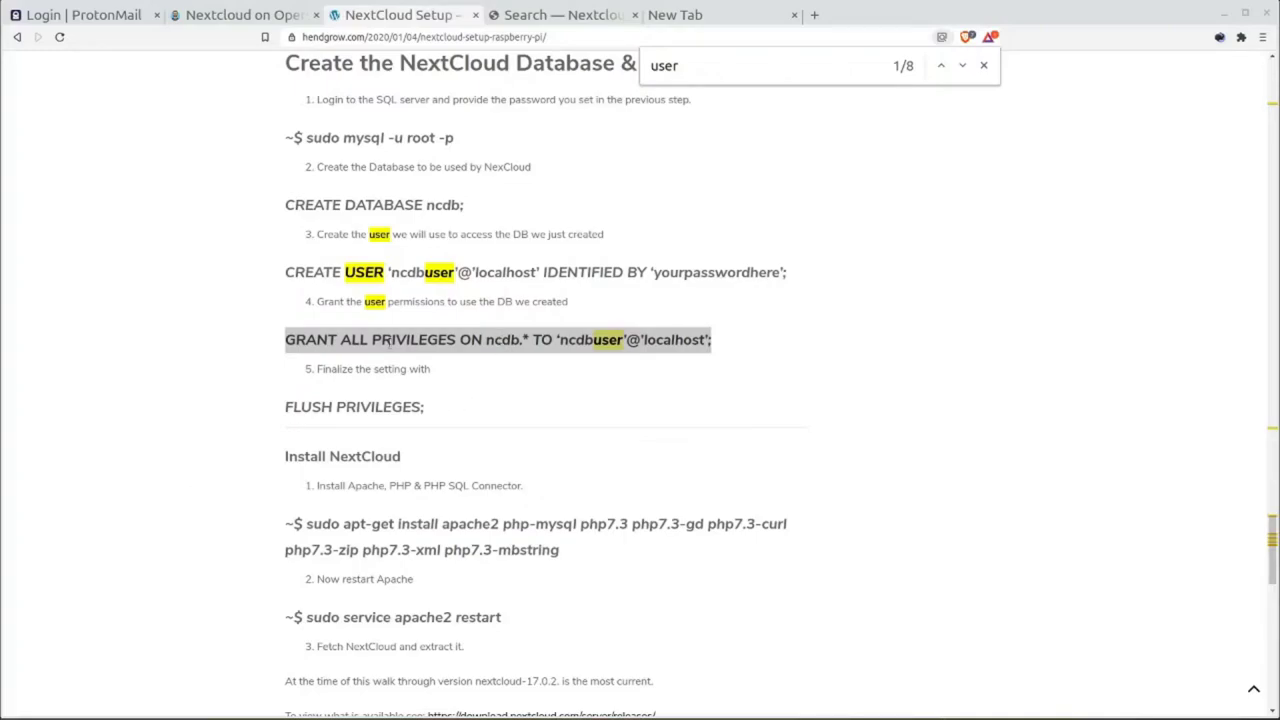
pyautogui.tripleClick(390, 343)
pyautogui.doubleClick(493, 343)
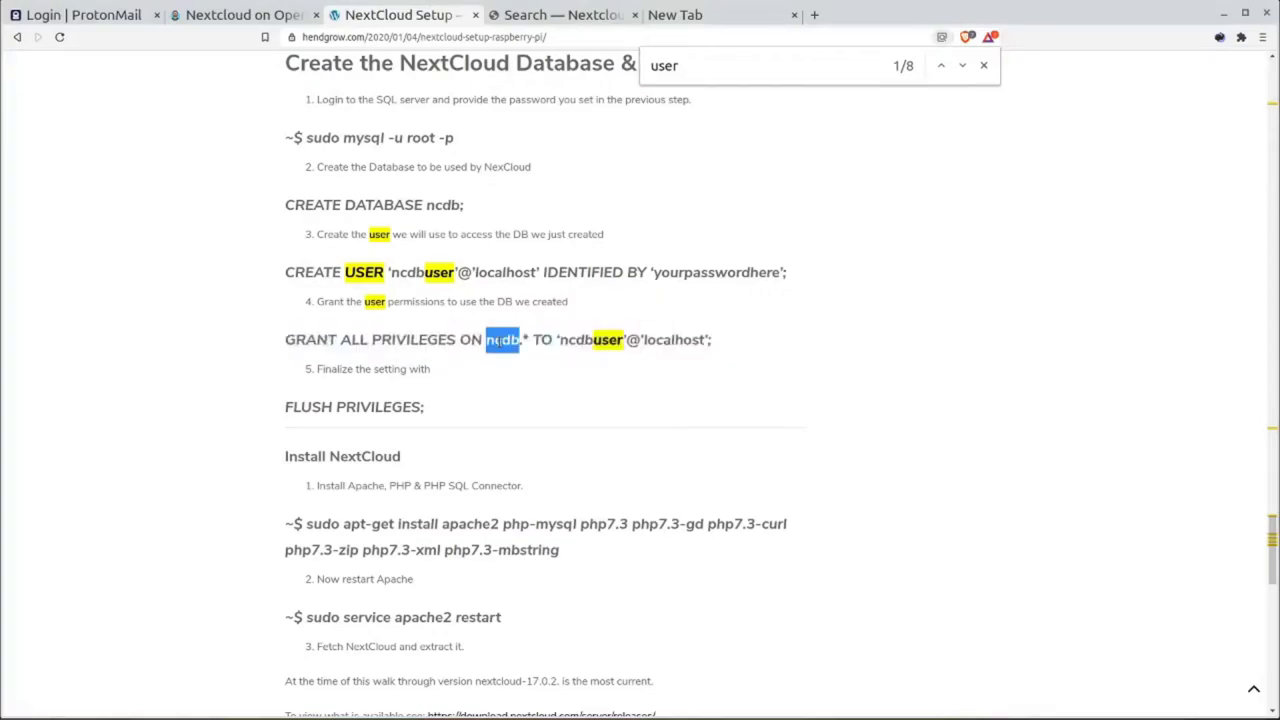
pyautogui.click(493, 343)
pyautogui.tripleClick(493, 343)
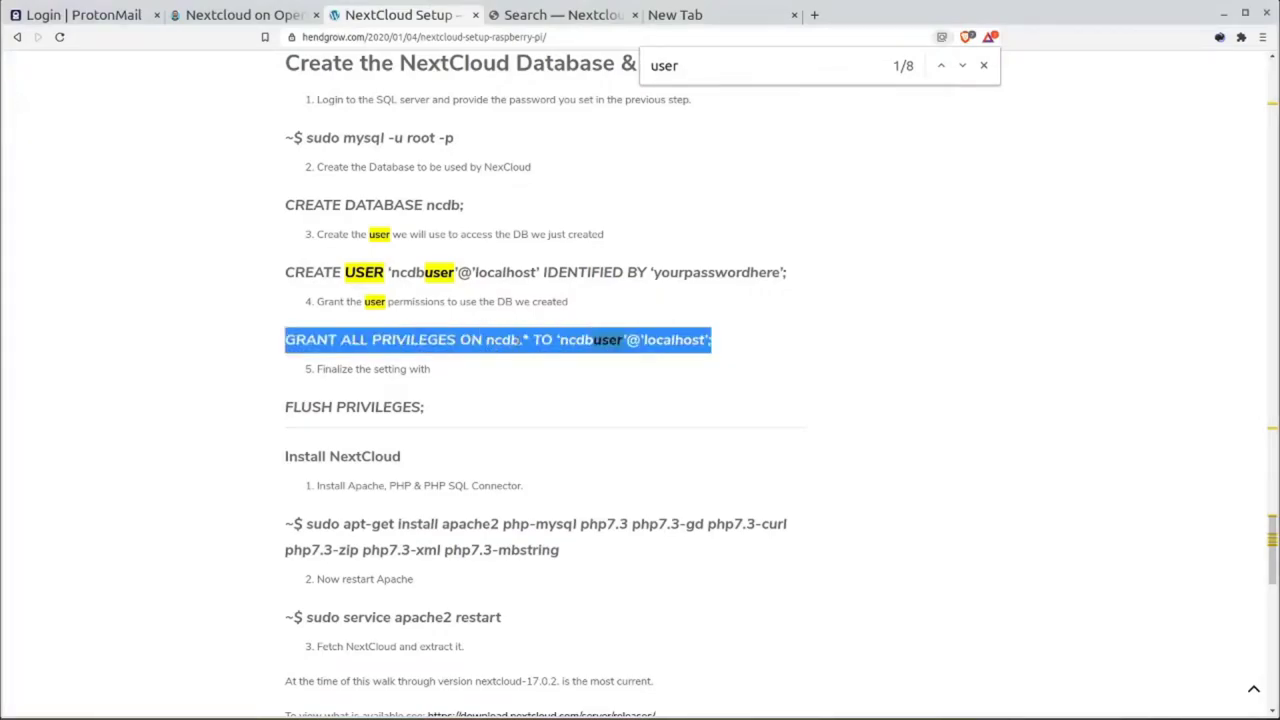
# Check the "ncdb.*" target with its dot and asterisk in the walk-through's GRANT statement, and skim the installation section below it.
pyautogui.click(517, 343)
pyautogui.moveTo(515, 341); pyautogui.dragTo(528, 341)
pyautogui.click(521, 341)
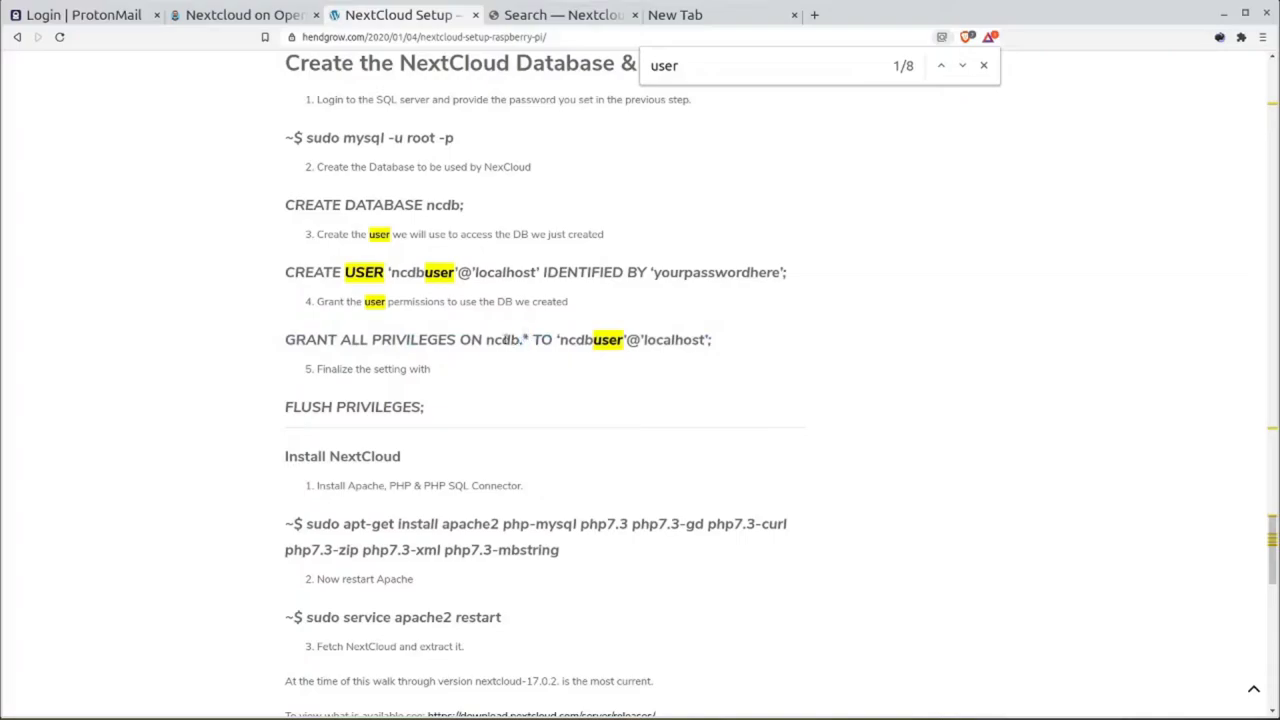
pyautogui.tripleClick(515, 341)
pyautogui.tripleClick(510, 341)
pyautogui.click(508, 341)
pyautogui.moveTo(529, 341); pyautogui.dragTo(521, 341)
pyautogui.scroll(-5, 524, 341)
pyautogui.scroll(6, 378, 474)
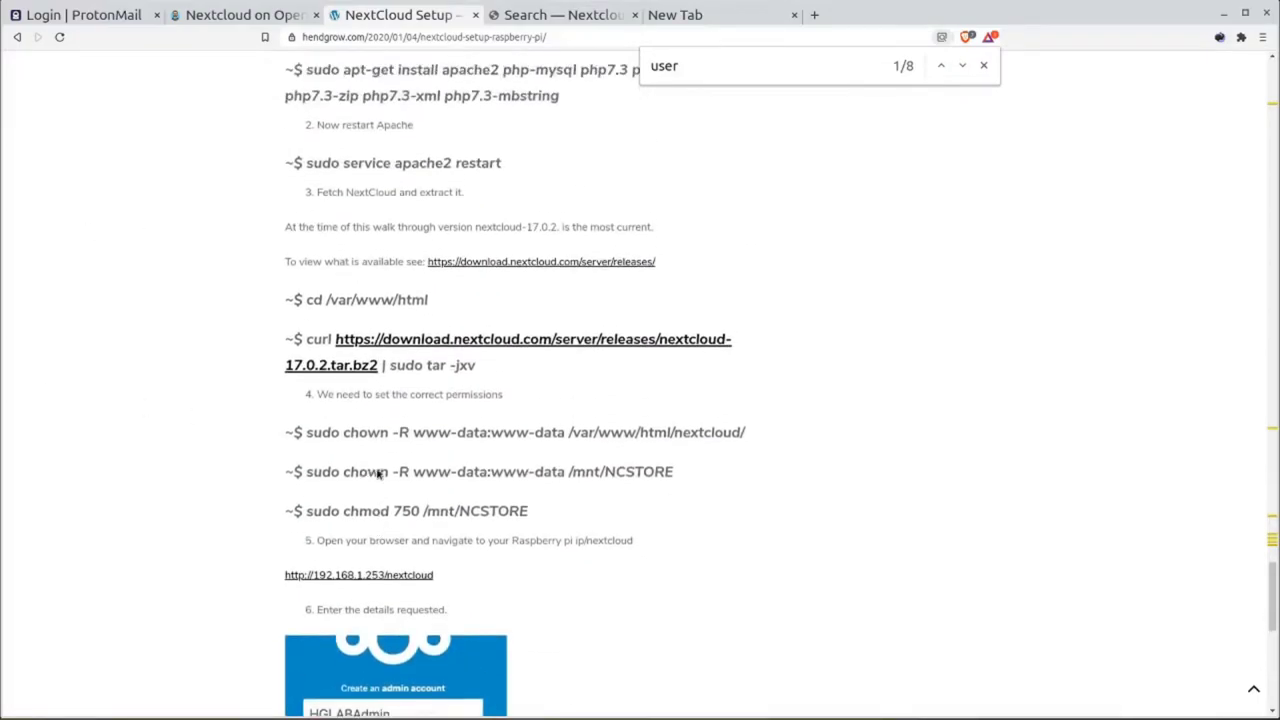
pyautogui.click(497, 411)
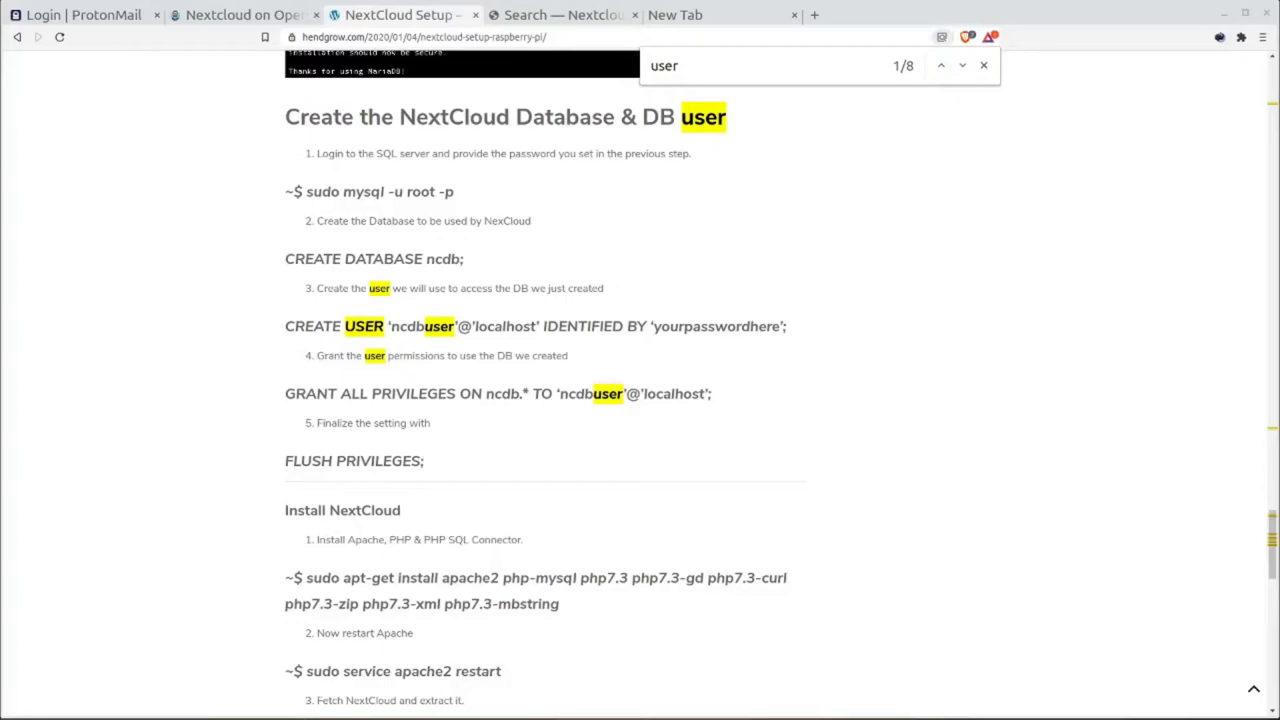
# Switch to the terminal and run "FLUSH PRIVILEGES;" at the MariaDB prompt.
pyautogui.press('F12')
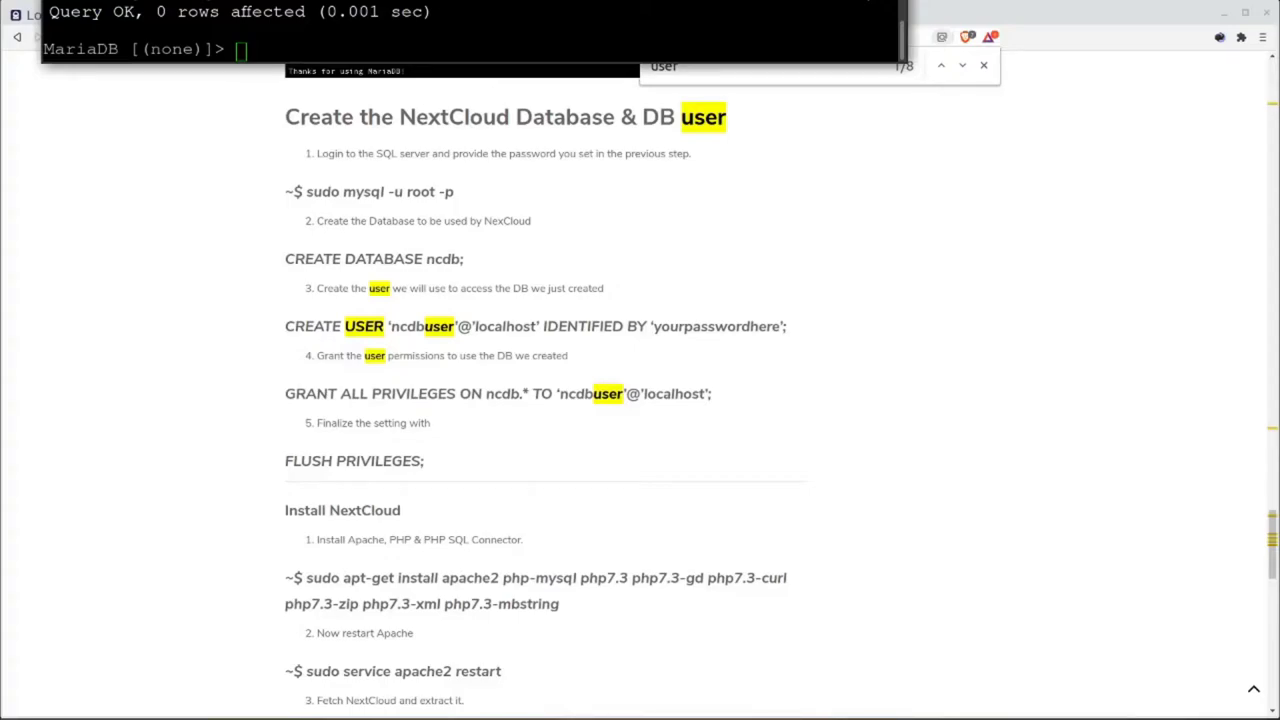
pyautogui.click(400, 40)
pyautogui.write('FLUSH ')
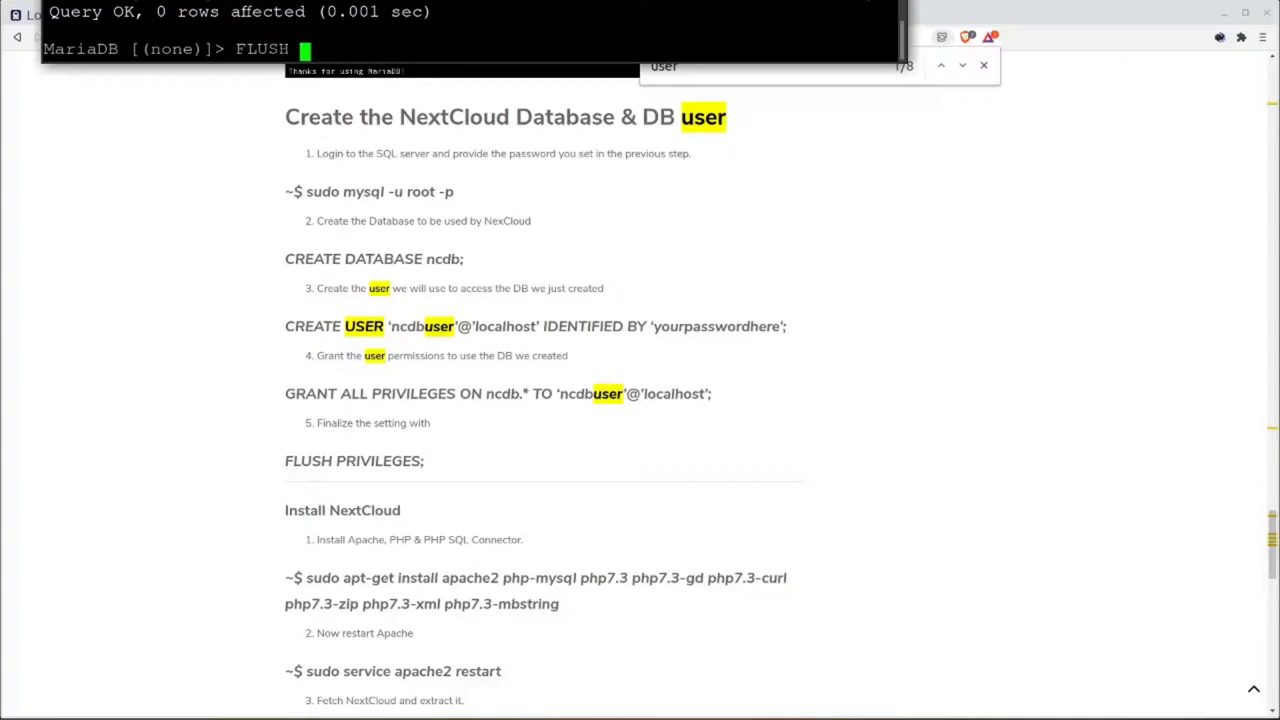
pyautogui.write('PRIVILEGES;')
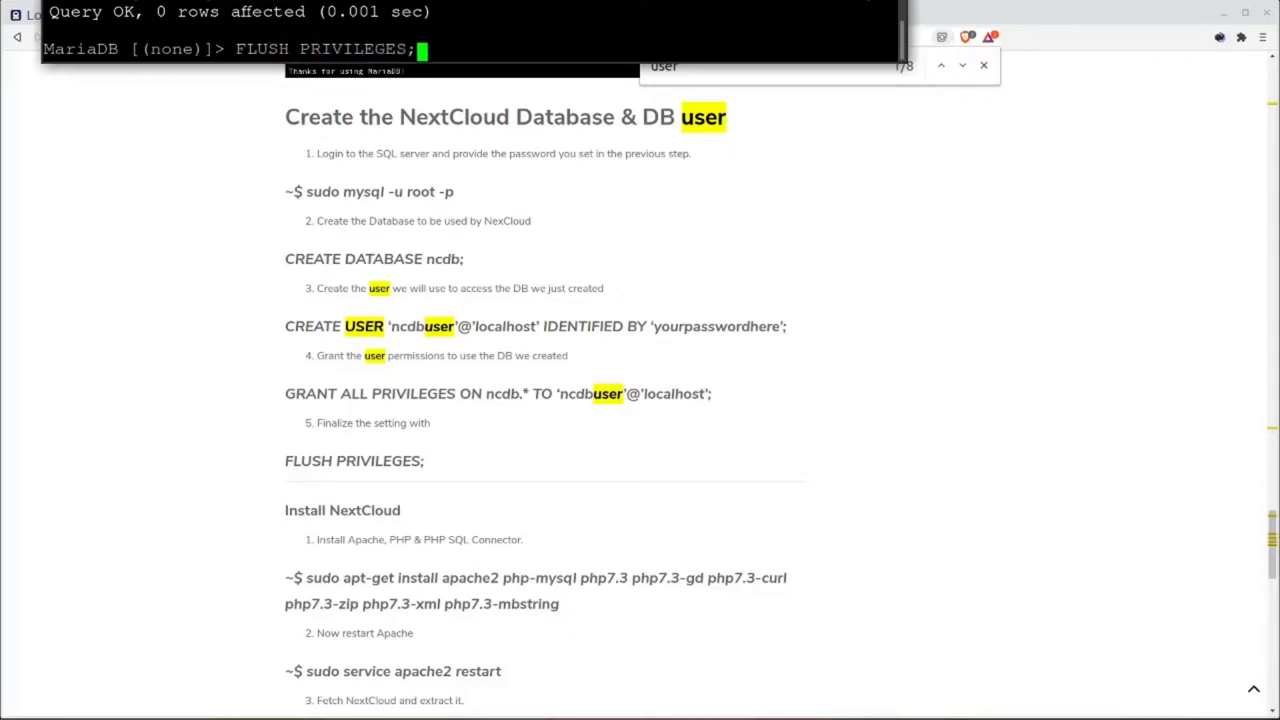
pyautogui.press('Return')
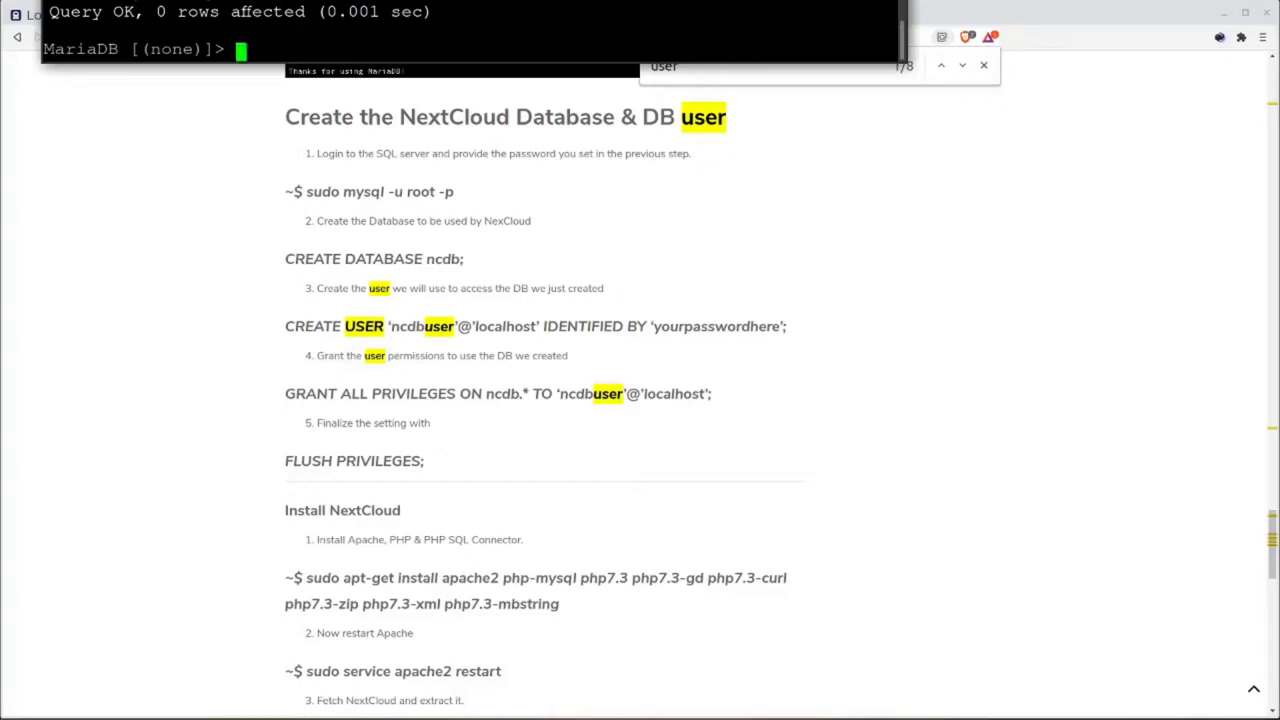
# Exit the MariaDB session and clear the terminal.
pyautogui.write('exit')
pyautogui.press('Return')
pyautogui.write('clear')
pyautogui.press('Return')
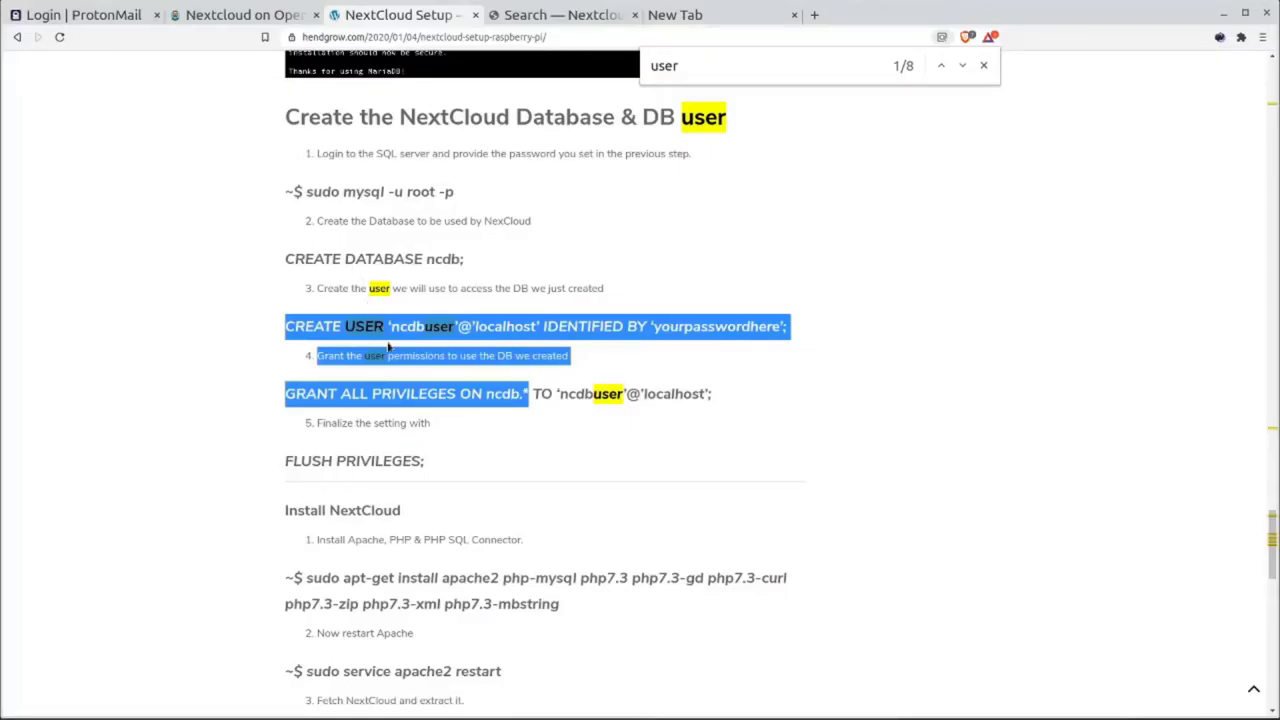
# Review the CREATE USER statement in the walk-through's database section.
pyautogui.scroll(-1, 388, 345)
pyautogui.scroll(3, 388, 340)
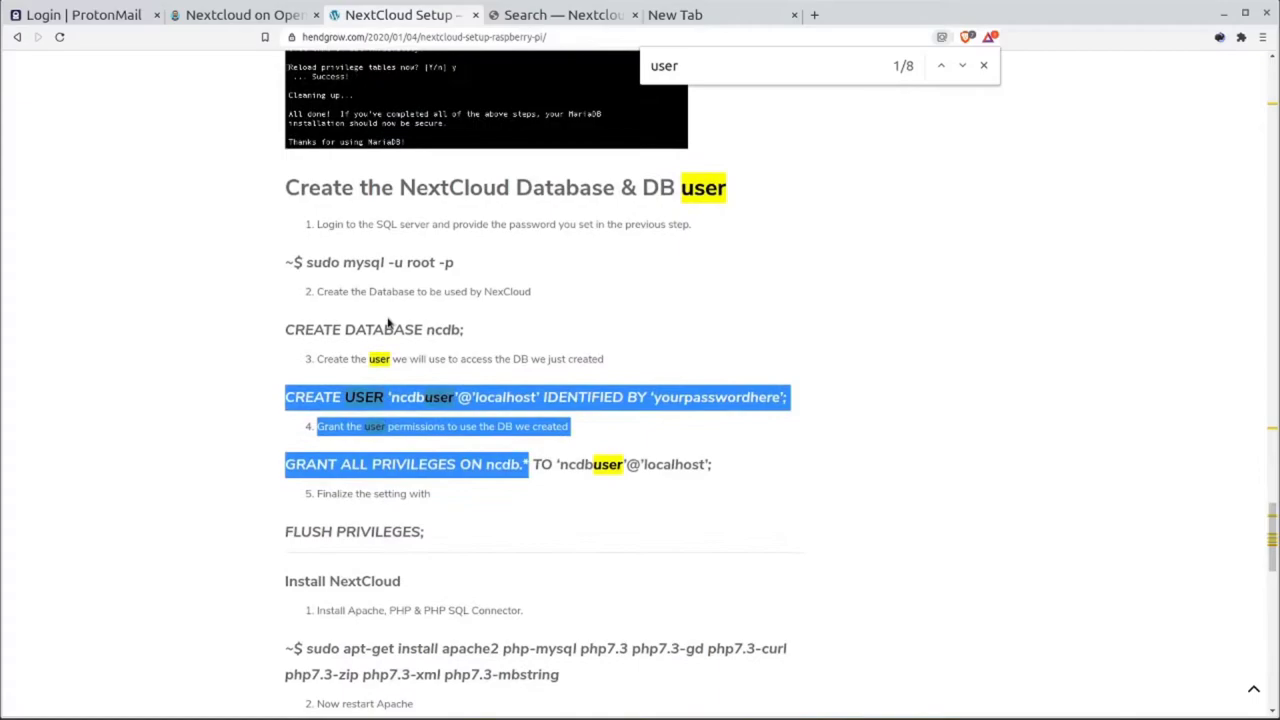
pyautogui.tripleClick(380, 400)
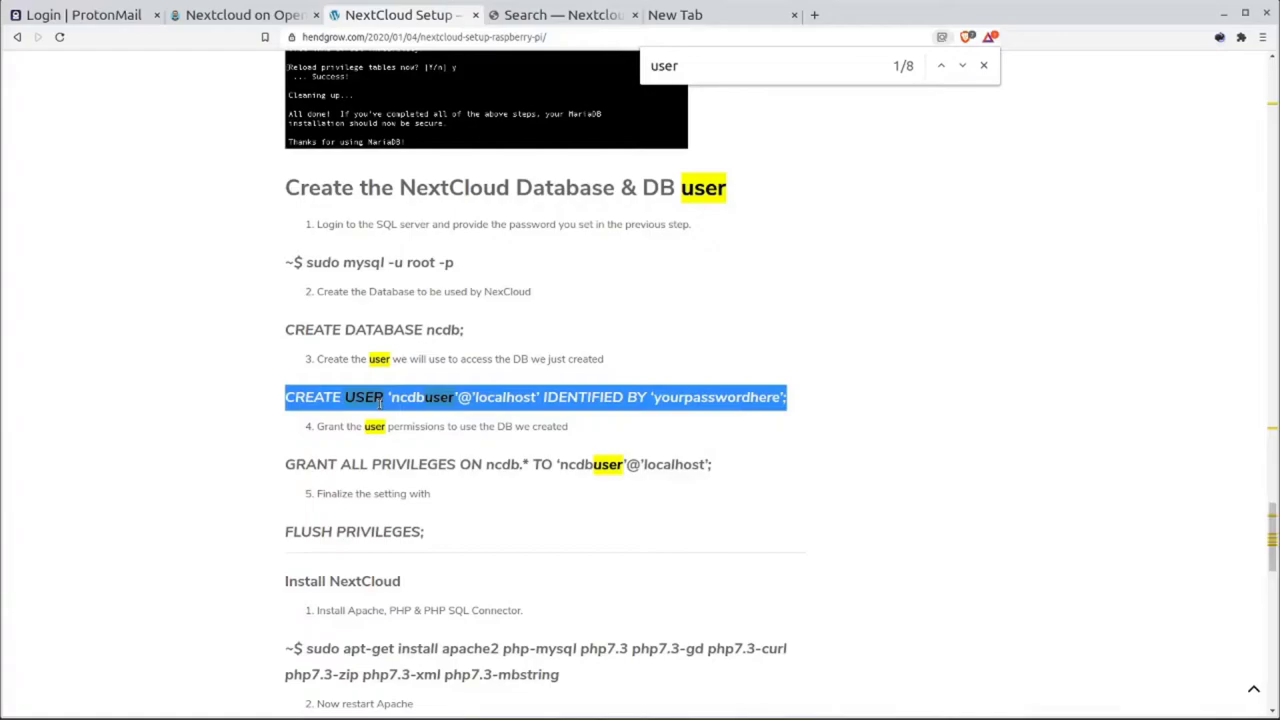
pyautogui.scroll(-4, 380, 402)
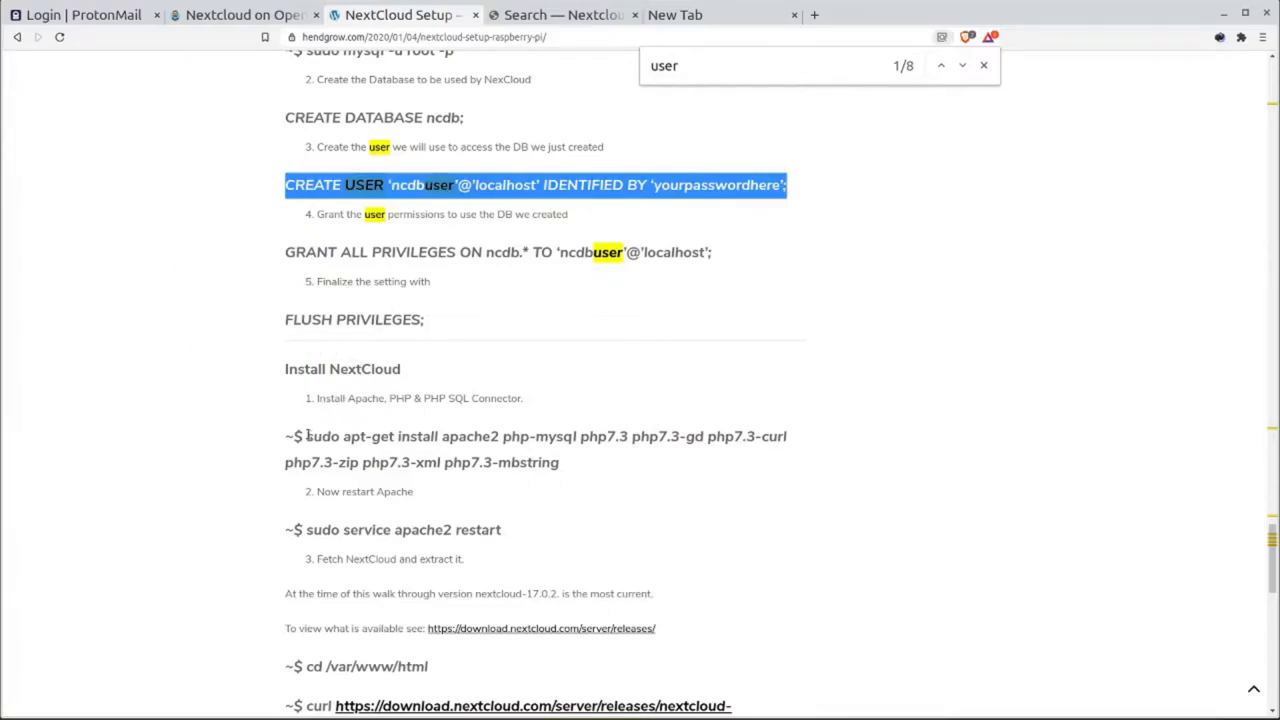
# Select the walk-through's full apt-get install command for Apache, the PHP SQL connector and the PHP 7.3 modules.
pyautogui.moveTo(308, 436); pyautogui.dragTo(354, 282)
pyautogui.click(330, 237)
pyautogui.scroll(-2, 329, 236)
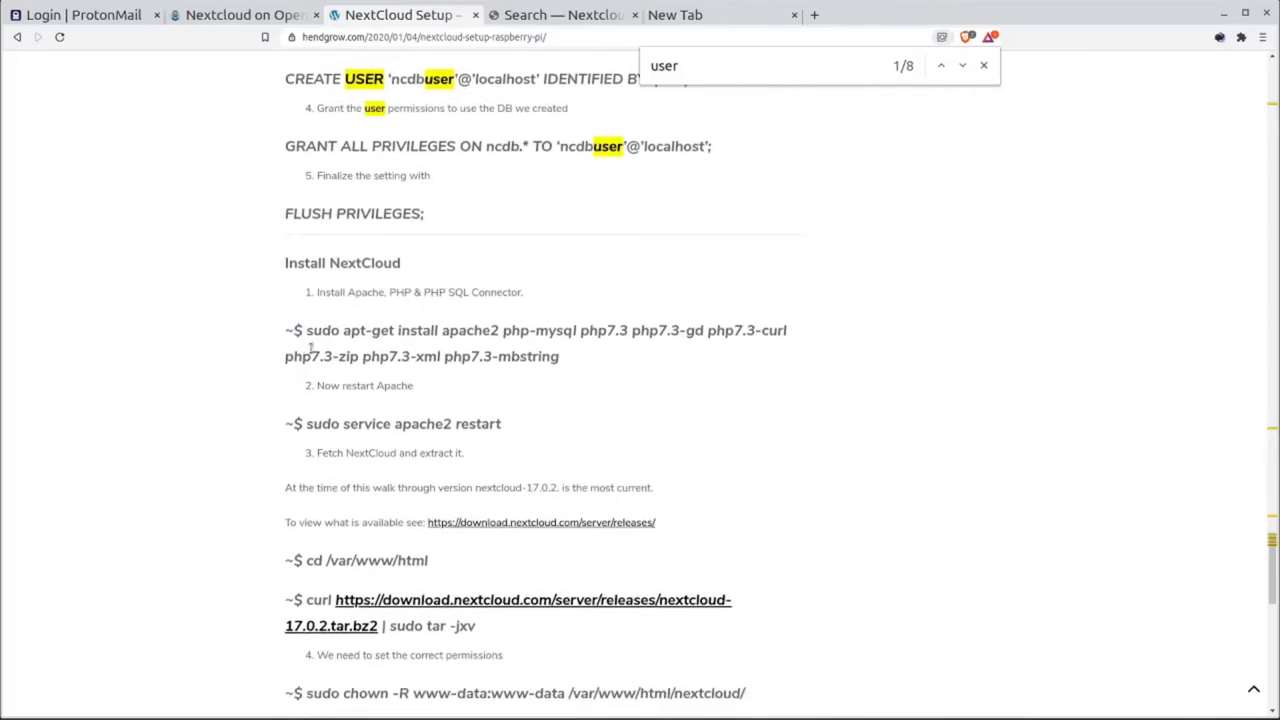
pyautogui.moveTo(306, 331); pyautogui.dragTo(665, 376)
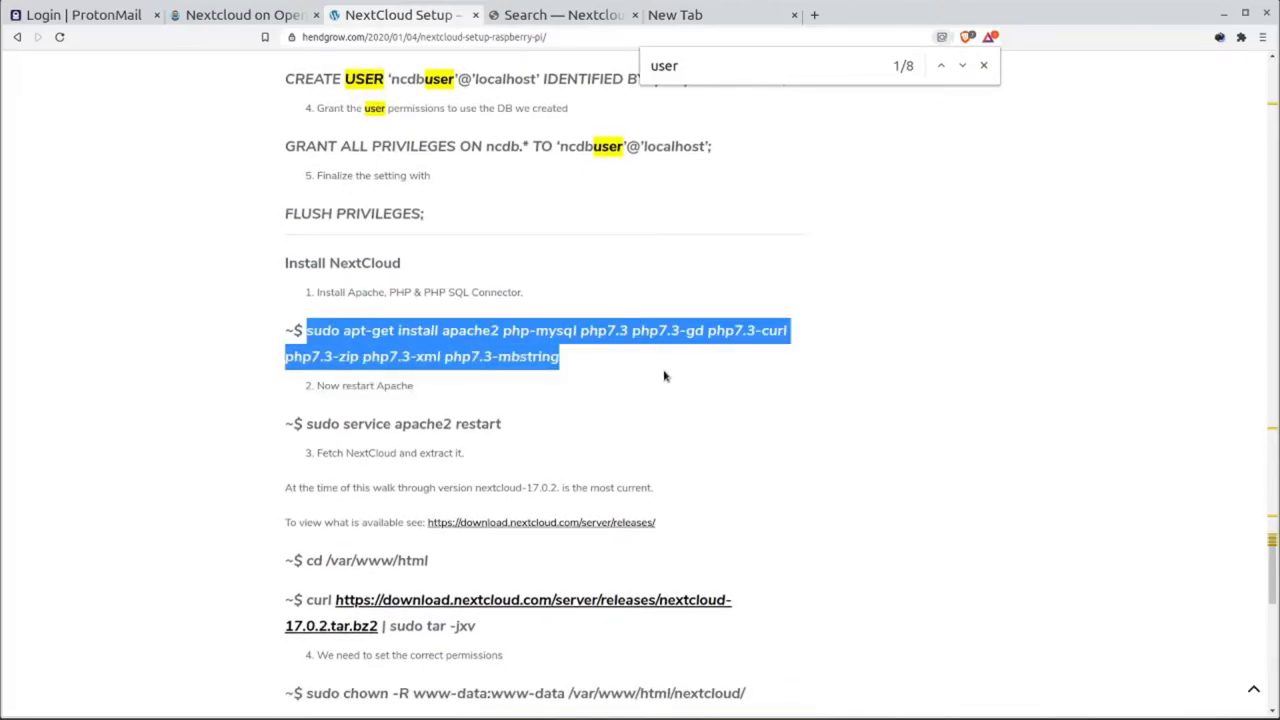
pyautogui.hotkey('alt', 'Tab')
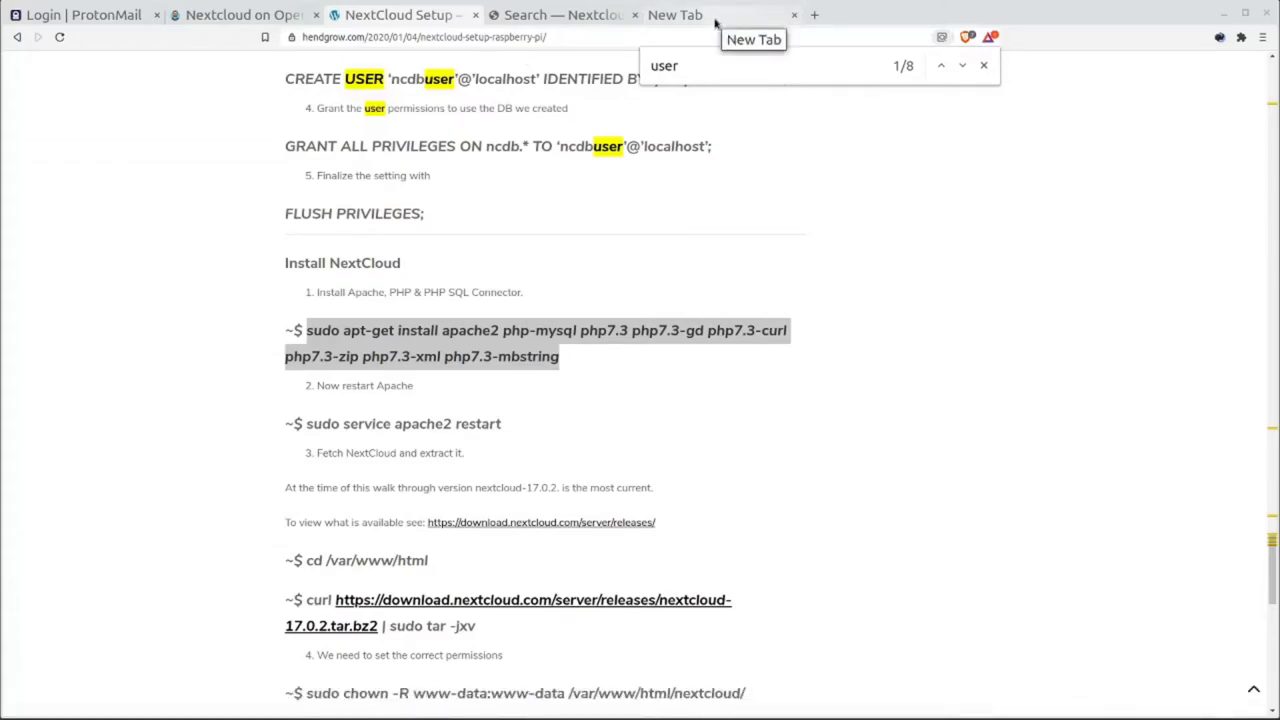
# Load 192.168.1.8 in the empty browser tab and look over the Apache2 Debian default page.
pyautogui.click(715, 22)
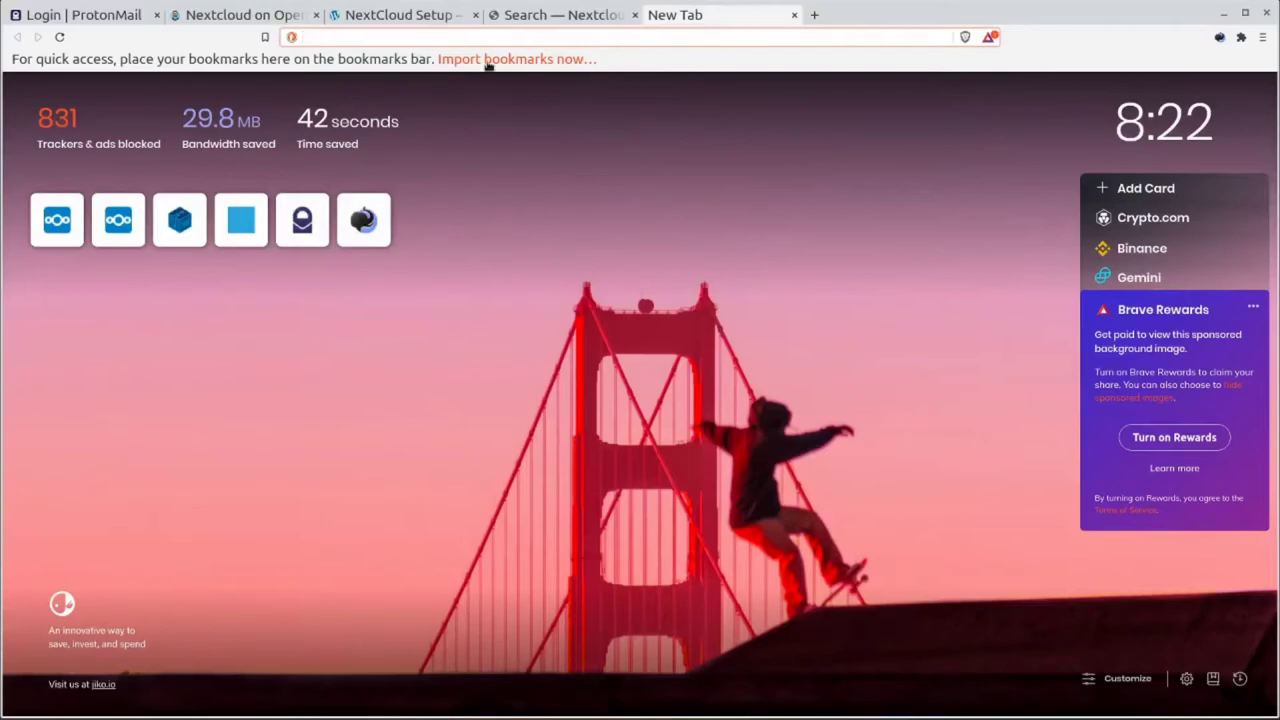
pyautogui.write('192.168.1.8')
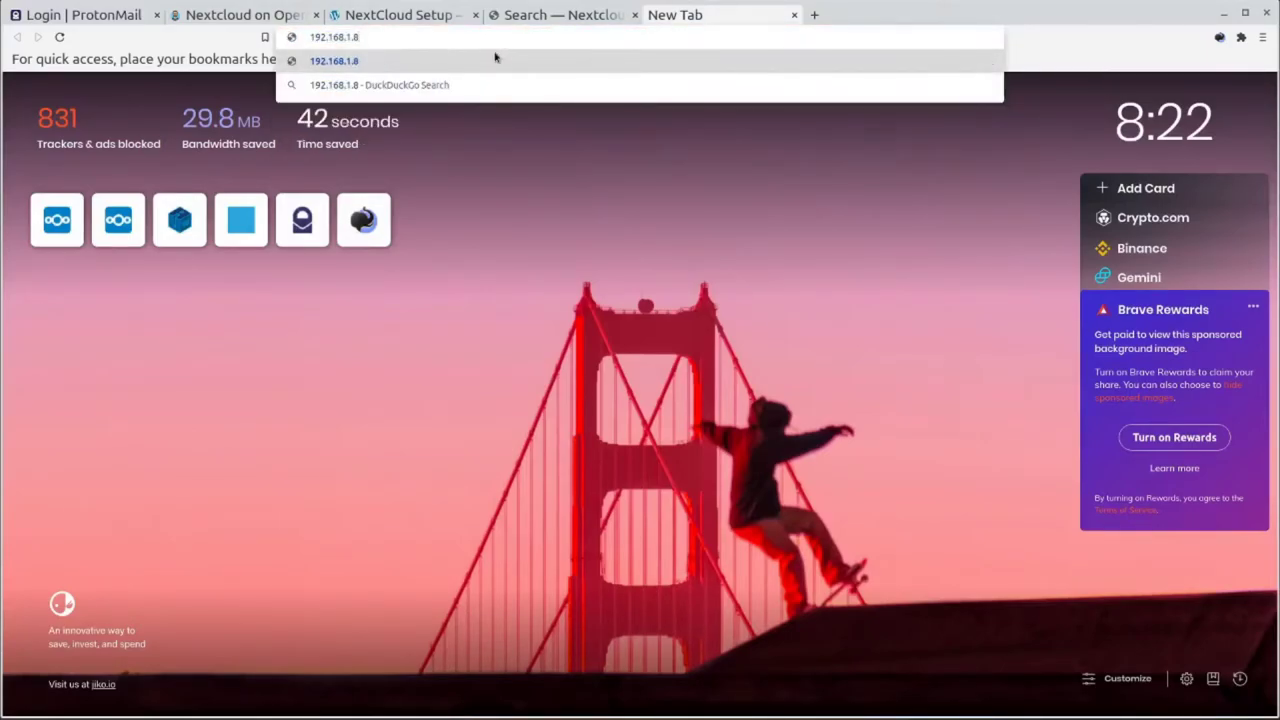
pyautogui.press('Return')
pyautogui.tripleClick(558, 216)
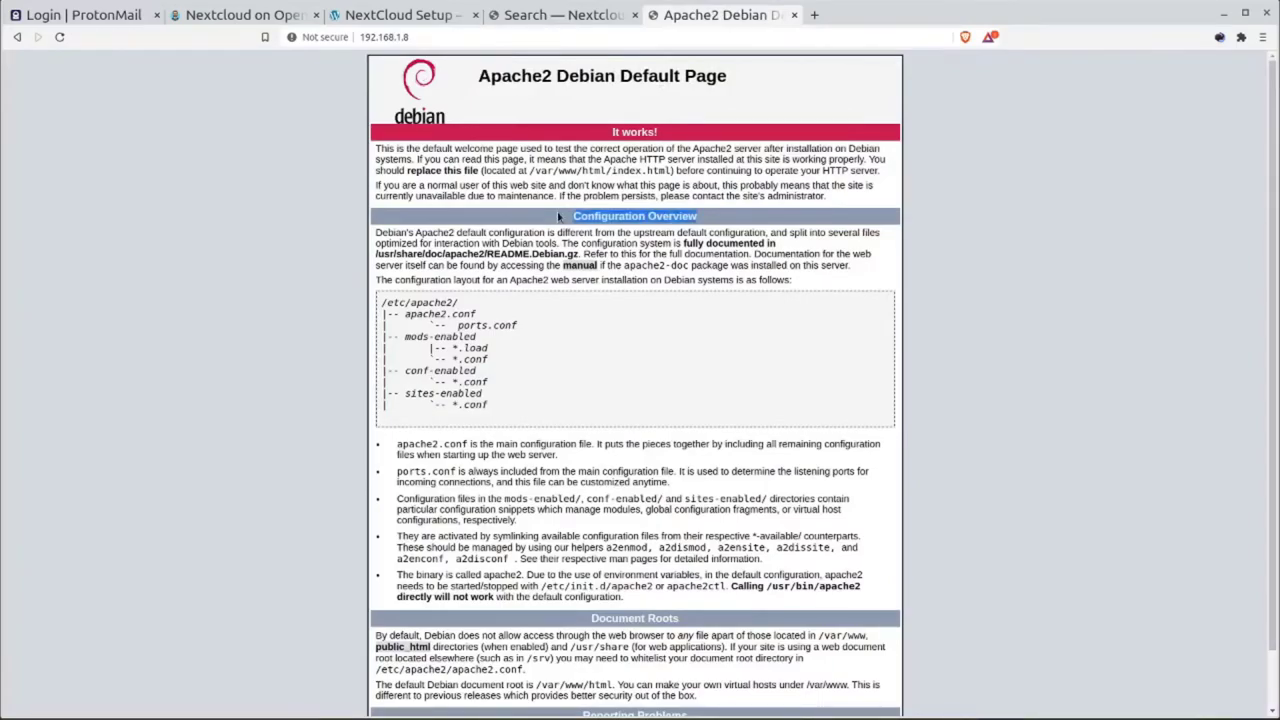
pyautogui.tripleClick(551, 158)
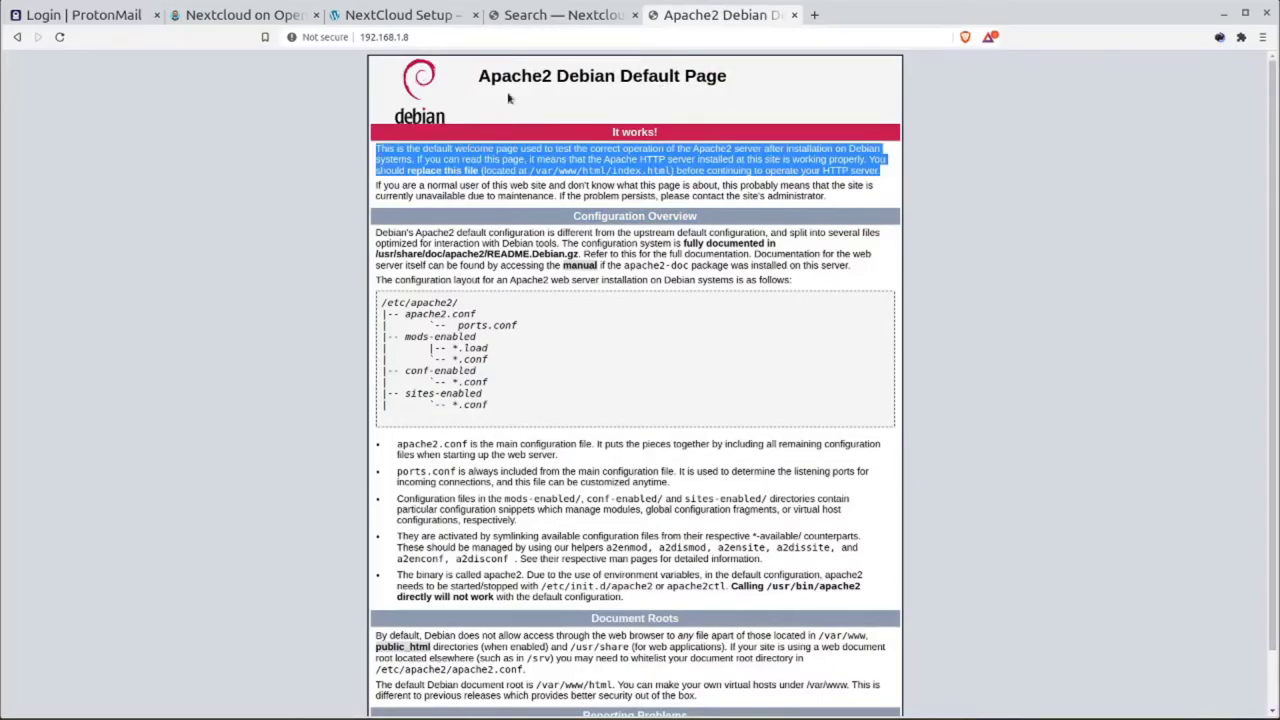
# Load 192.168.1.8:80 to test the Apache server on port 80.
pyautogui.click(436, 38)
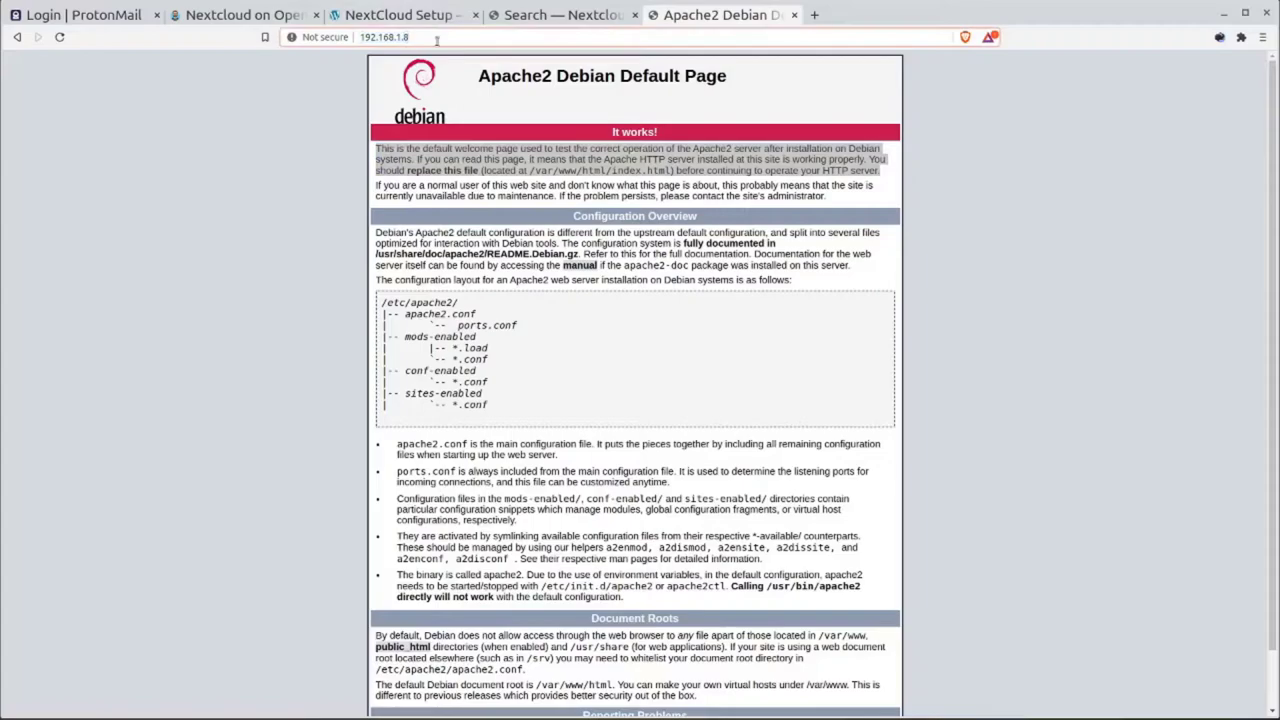
pyautogui.write('/')
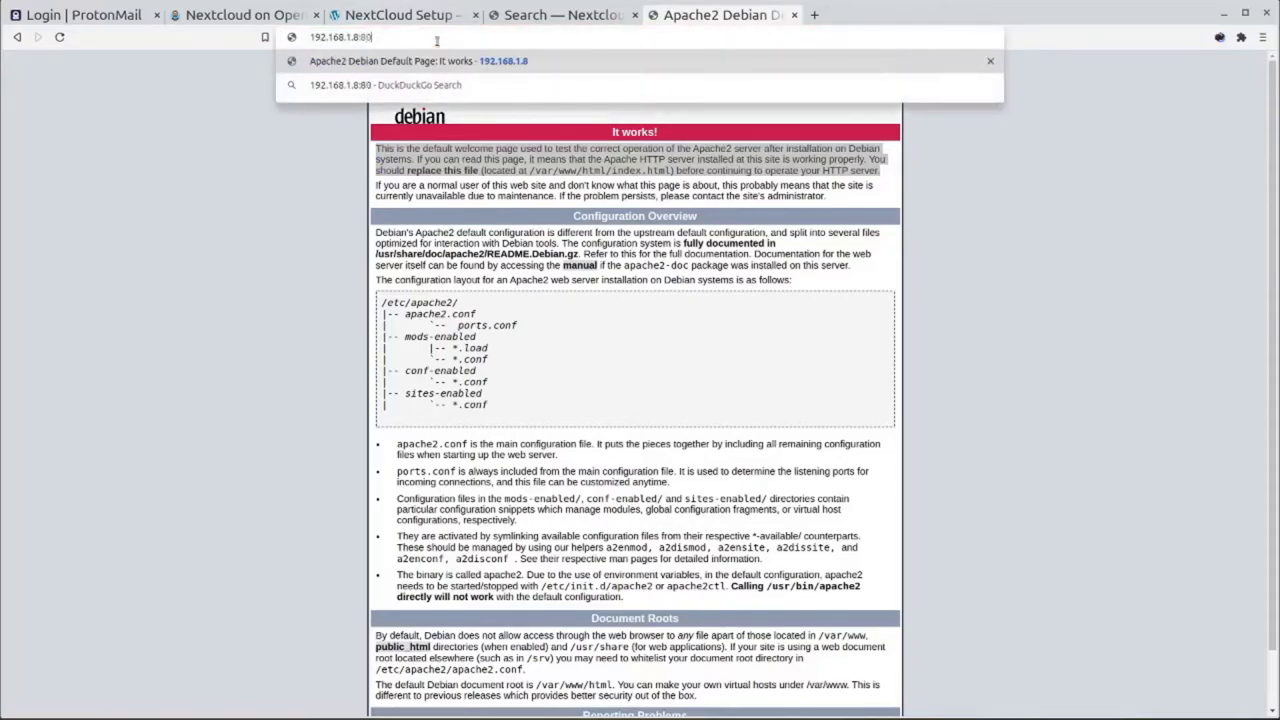
pyautogui.press('Return')
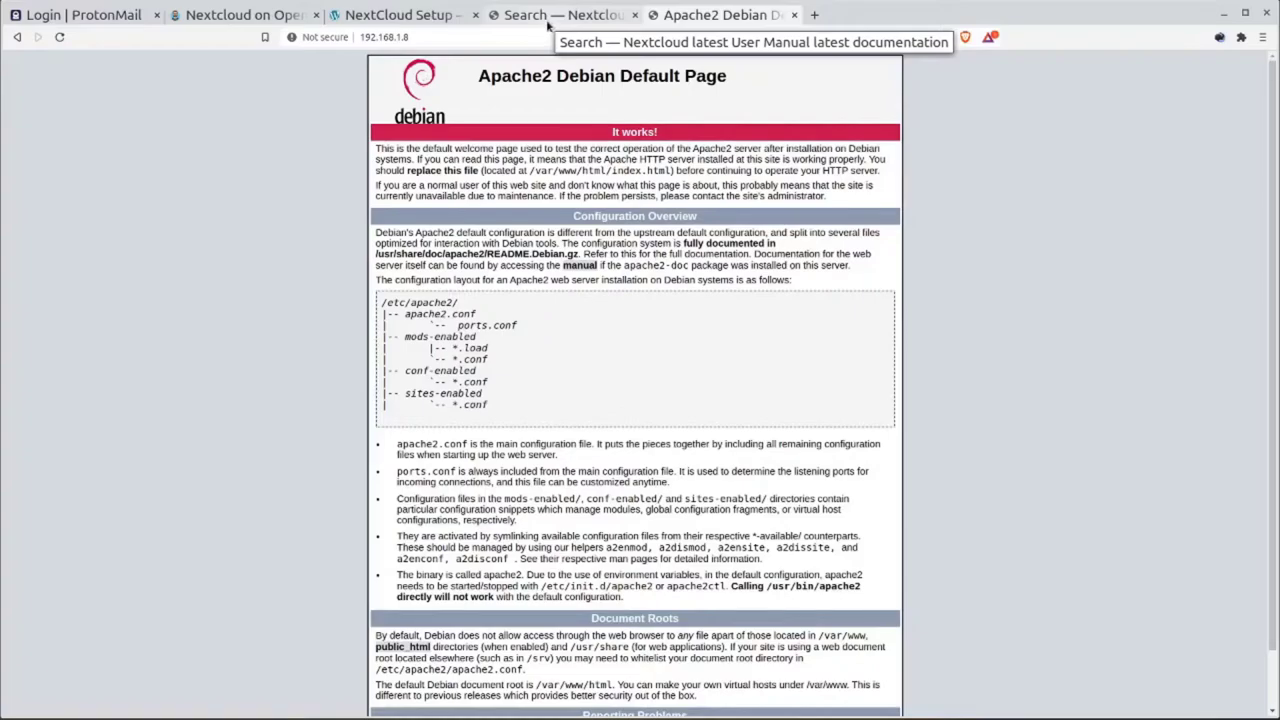
# Return to the walk-through and paste its Apache and PHP install command into the text editor, placing the cursor at apt-get.
pyautogui.click(415, 20)
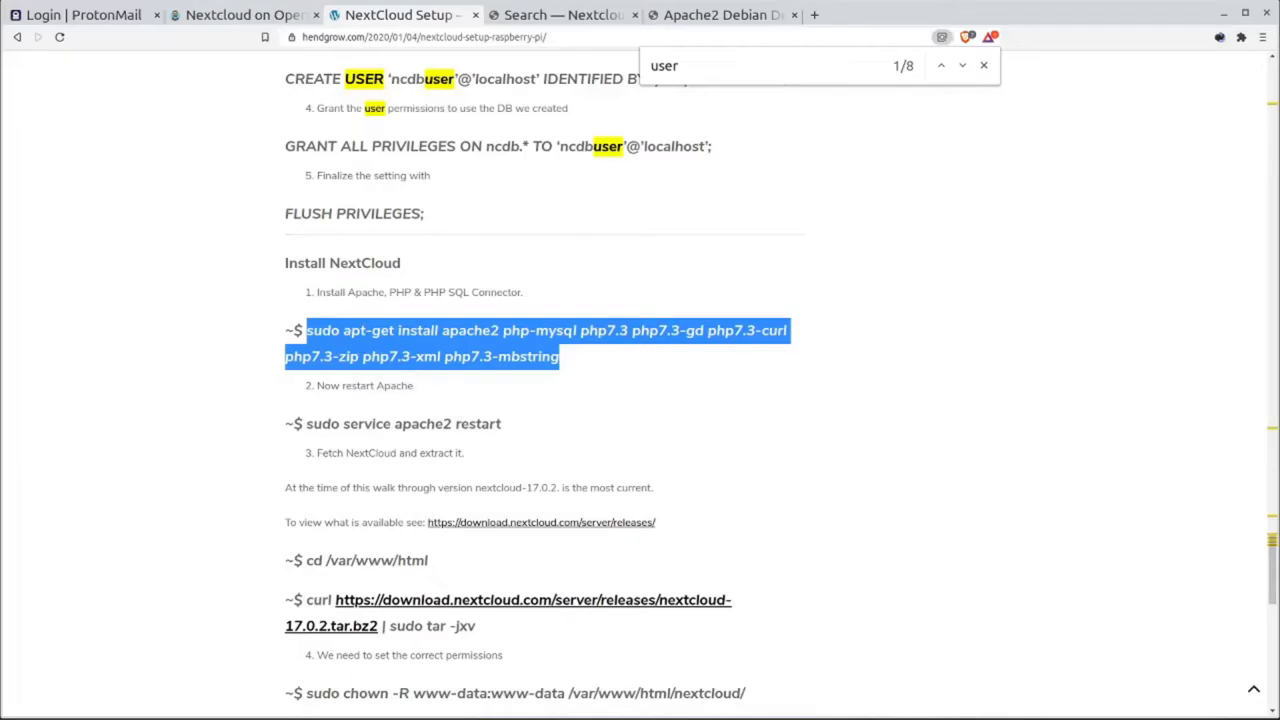
pyautogui.hotkey('alt', 'Tab')
pyautogui.hotkey('ctrl', 'v')
pyautogui.hotkey('ctrl', 'Left')
pyautogui.press('Left')
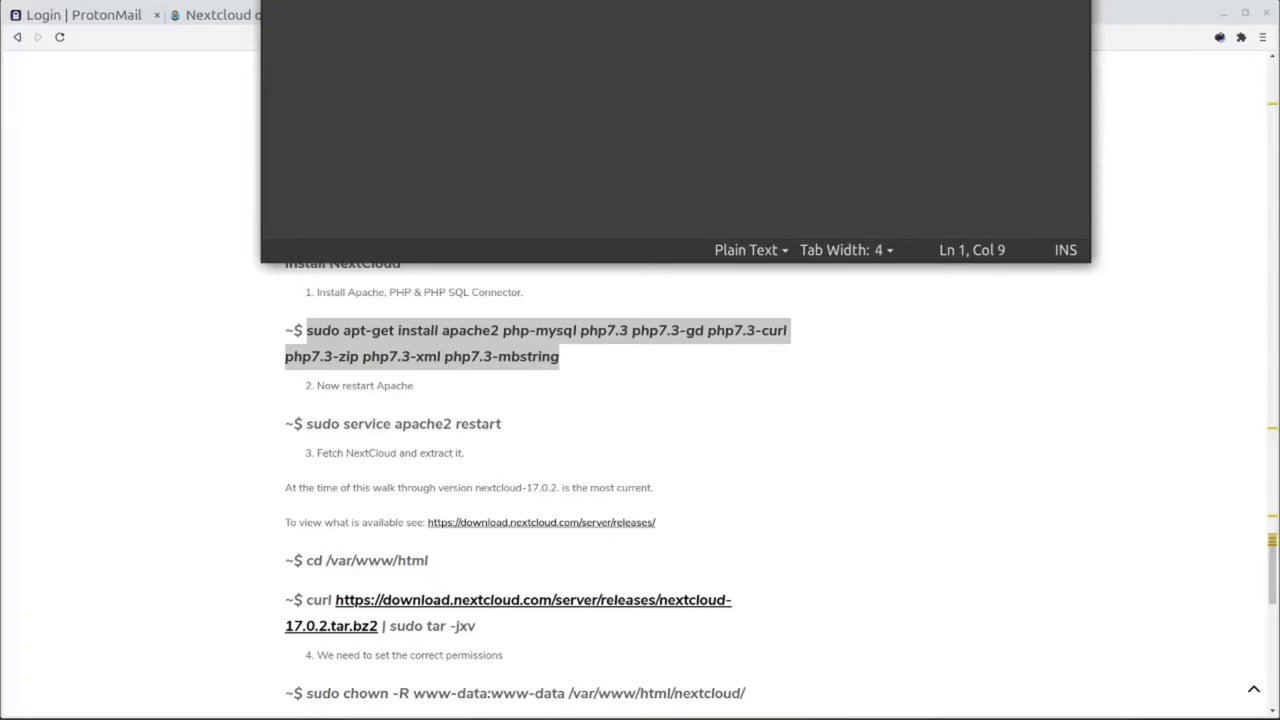
pyautogui.moveTo(374, 22); pyautogui.dragTo(384, 127)
pyautogui.click(389, 90)
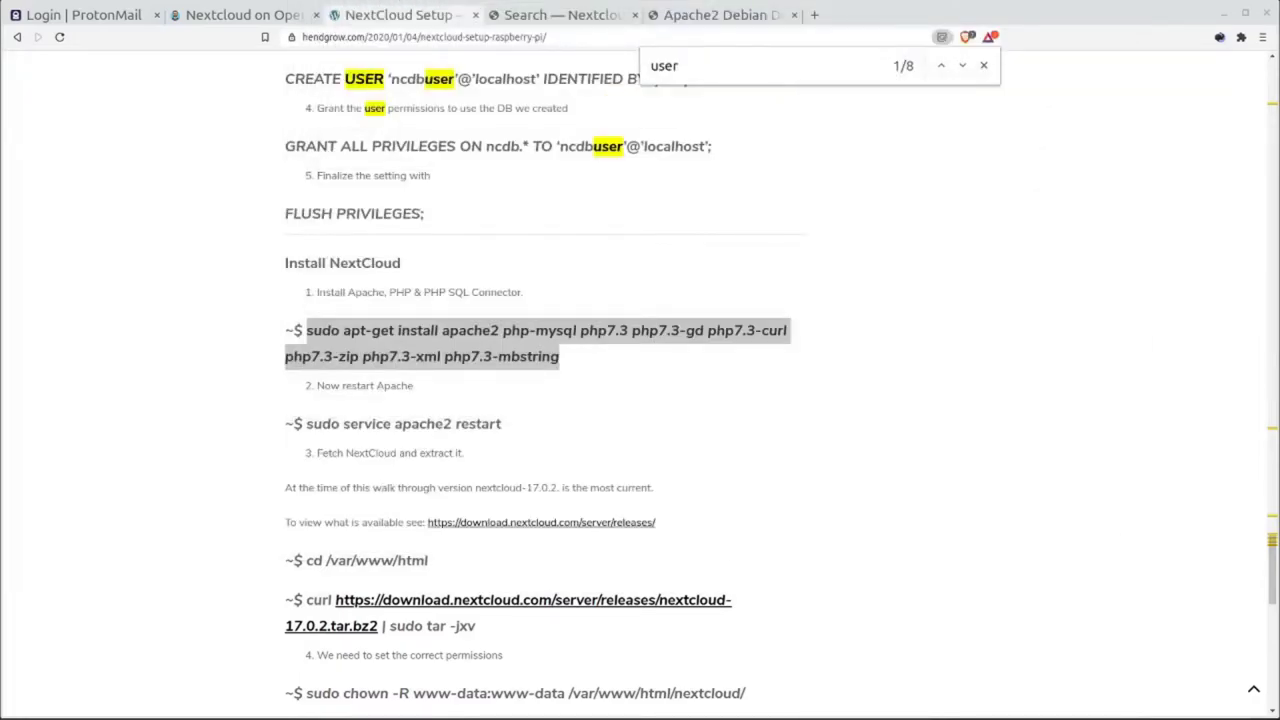
# Run "sudo apt install apache2 php-mysql php7.3 php7.3-gd php7.3-curl php7.3-zip php7.3-xml php7.3-mbstring -y" in the Raspberry Pi terminal.
pyautogui.moveTo(640, 715)
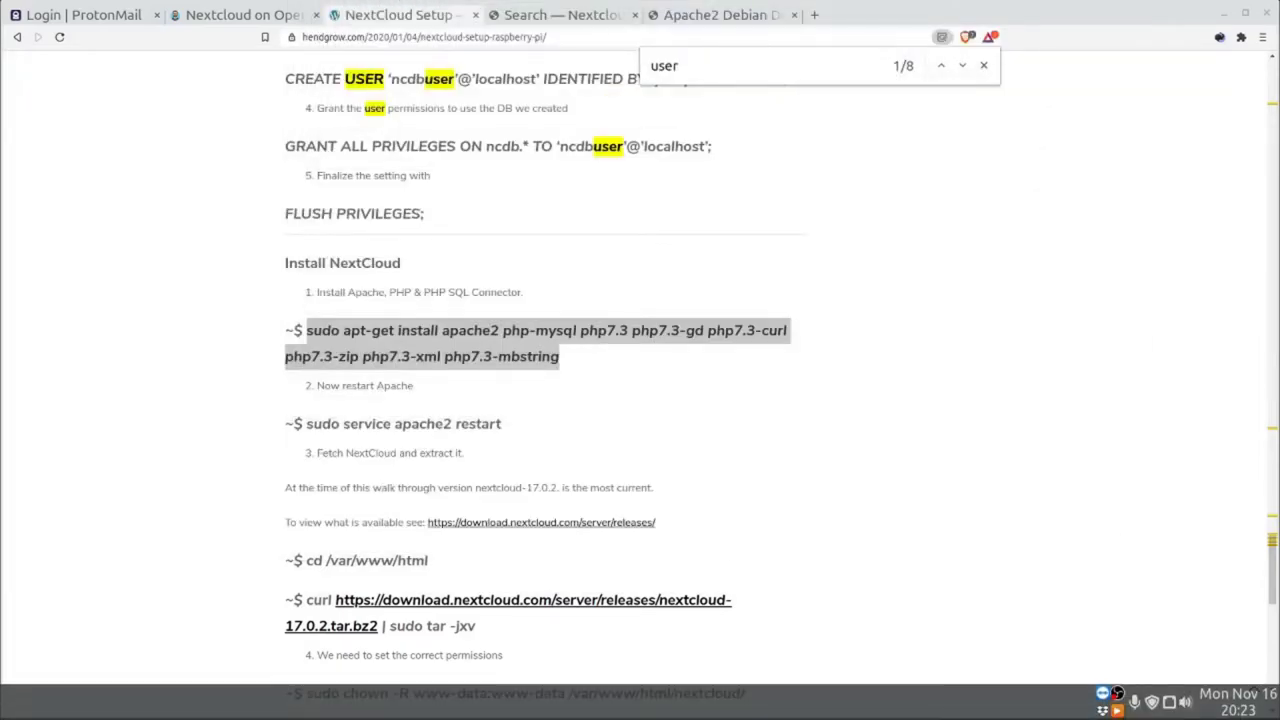
pyautogui.hotkey('ctrl', 'alt', 't')
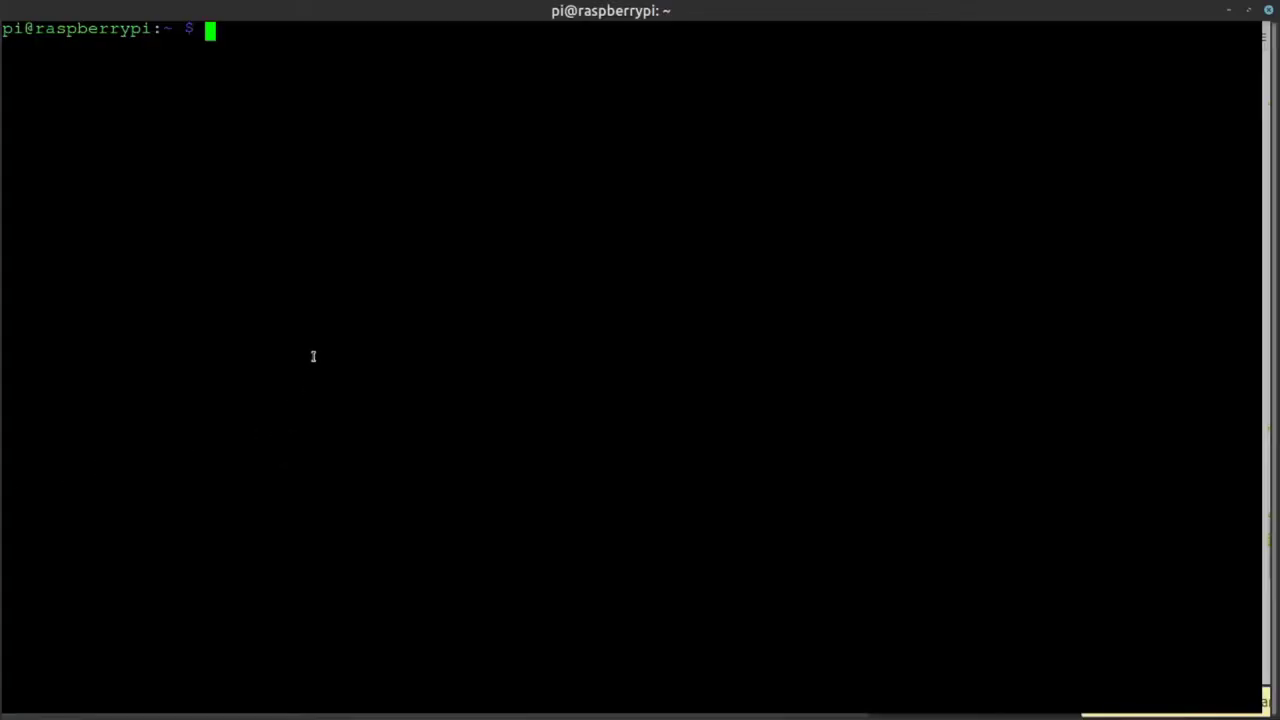
pyautogui.tripleClick(326, 331)
pyautogui.moveTo(273, 88); pyautogui.dragTo(234, 51)
pyautogui.click(223, 45)
pyautogui.write('sudo apt install apache2 php-mysql php7.3 php7.3-gd php7.3-curl php7.3-zip php7.3-xml php7.3-mbstring -y')
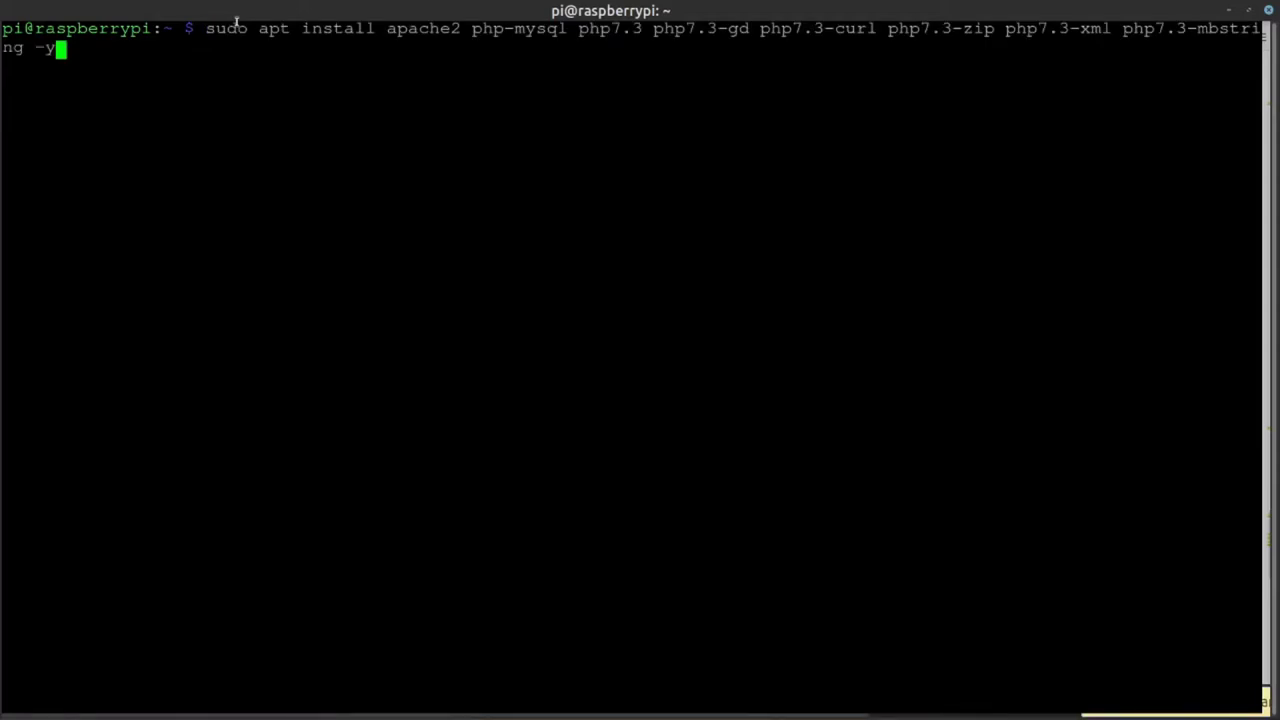
pyautogui.press('Return')
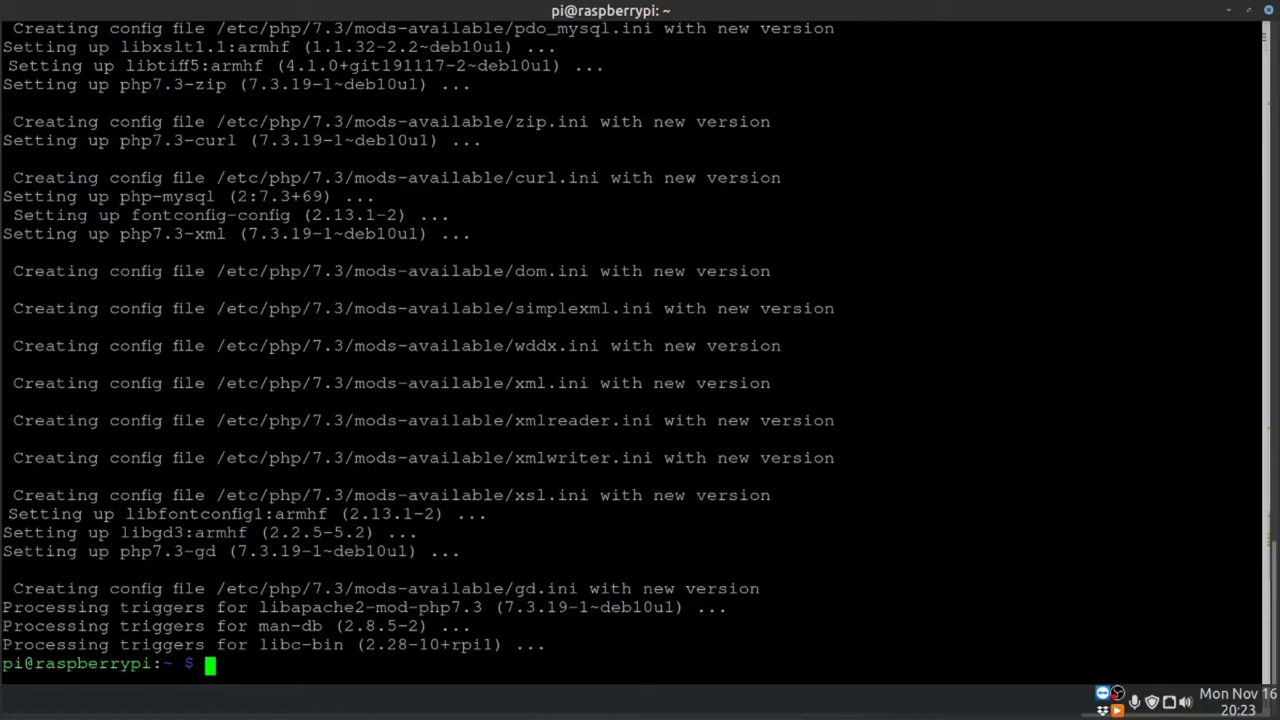
# Restart Apache in the terminal with the walk-through's command "sudo service apache2 restart".
pyautogui.moveTo(307, 424); pyautogui.dragTo(508, 438)
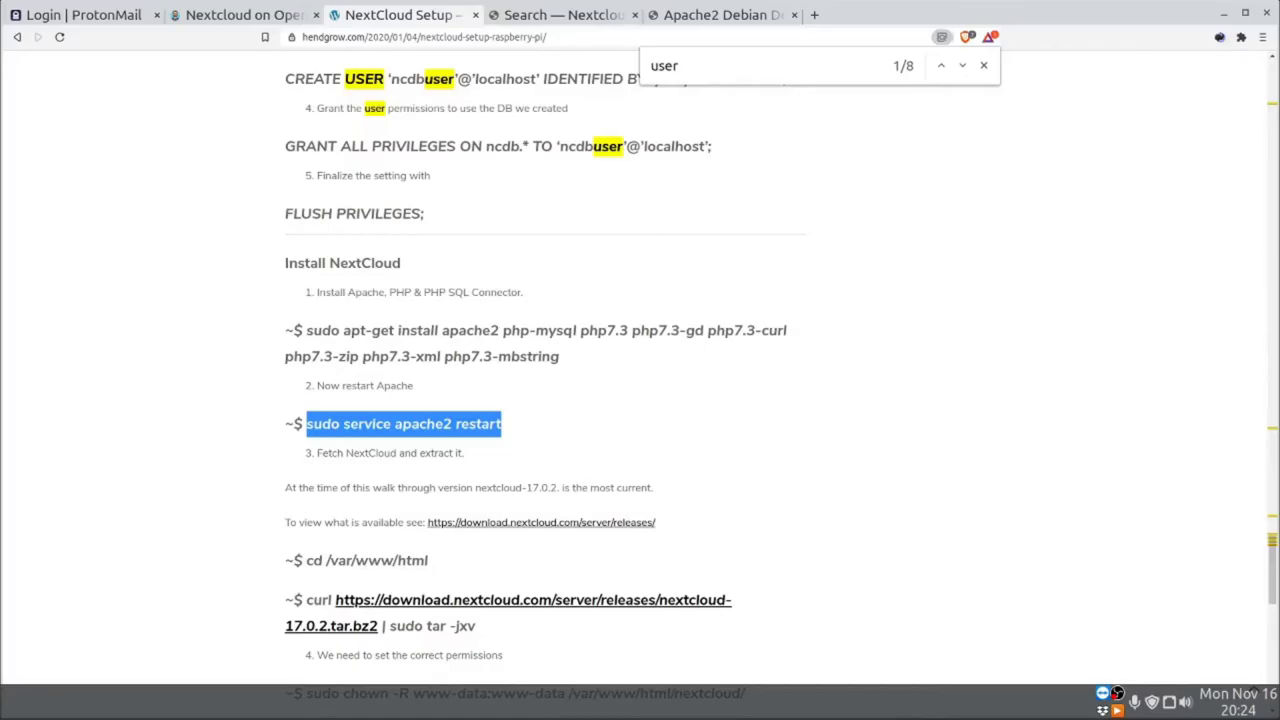
pyautogui.hotkey('alt', 'Tab')
pyautogui.write('sudo service apache2 restart')
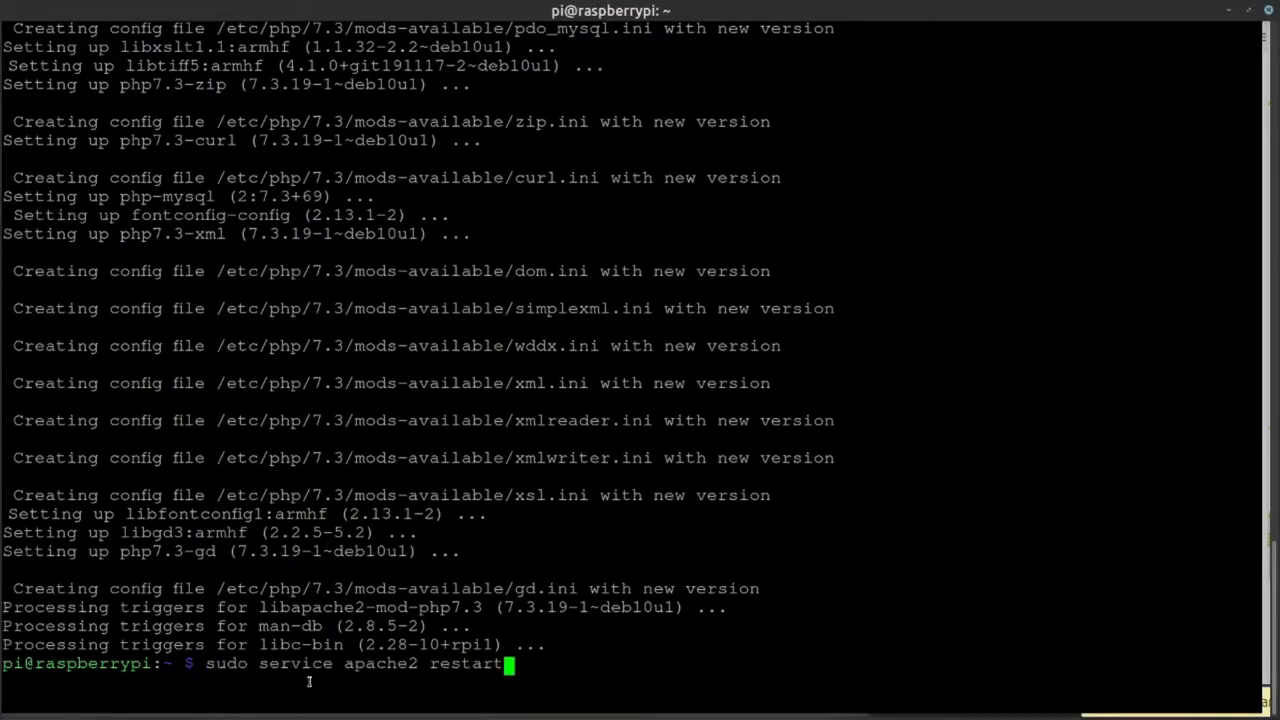
pyautogui.press('Return')
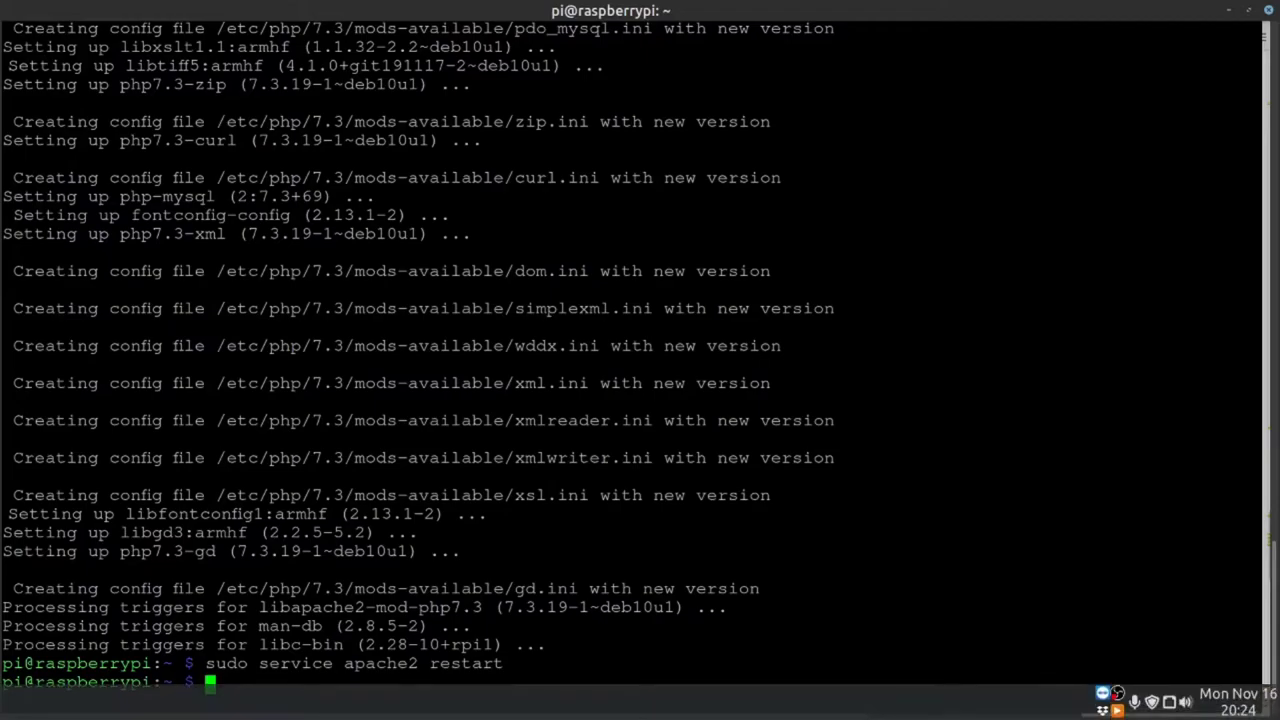
# Copy the command "cd /var/www/html" from the walk-through's section on fetching and extracting NextCloud.
pyautogui.hotkey('alt', 'Tab')
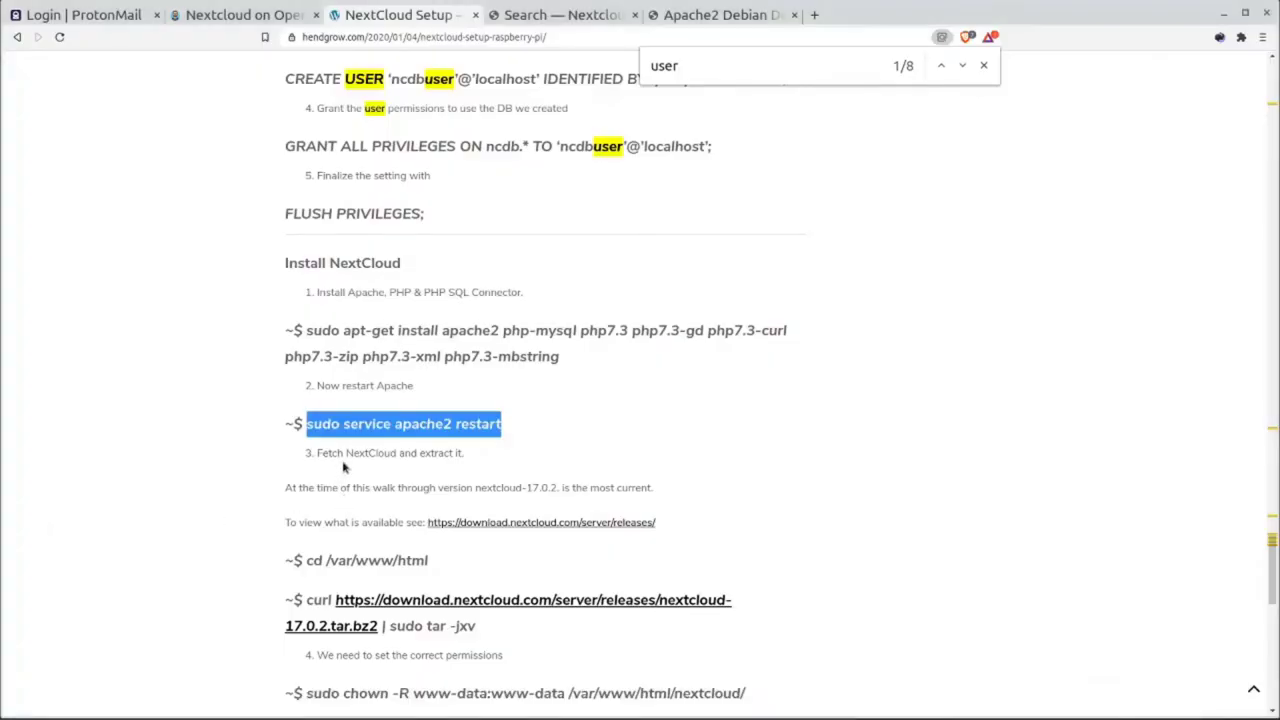
pyautogui.click(345, 468)
pyautogui.scroll(-1, 343, 466)
pyautogui.scroll(-1, 345, 466)
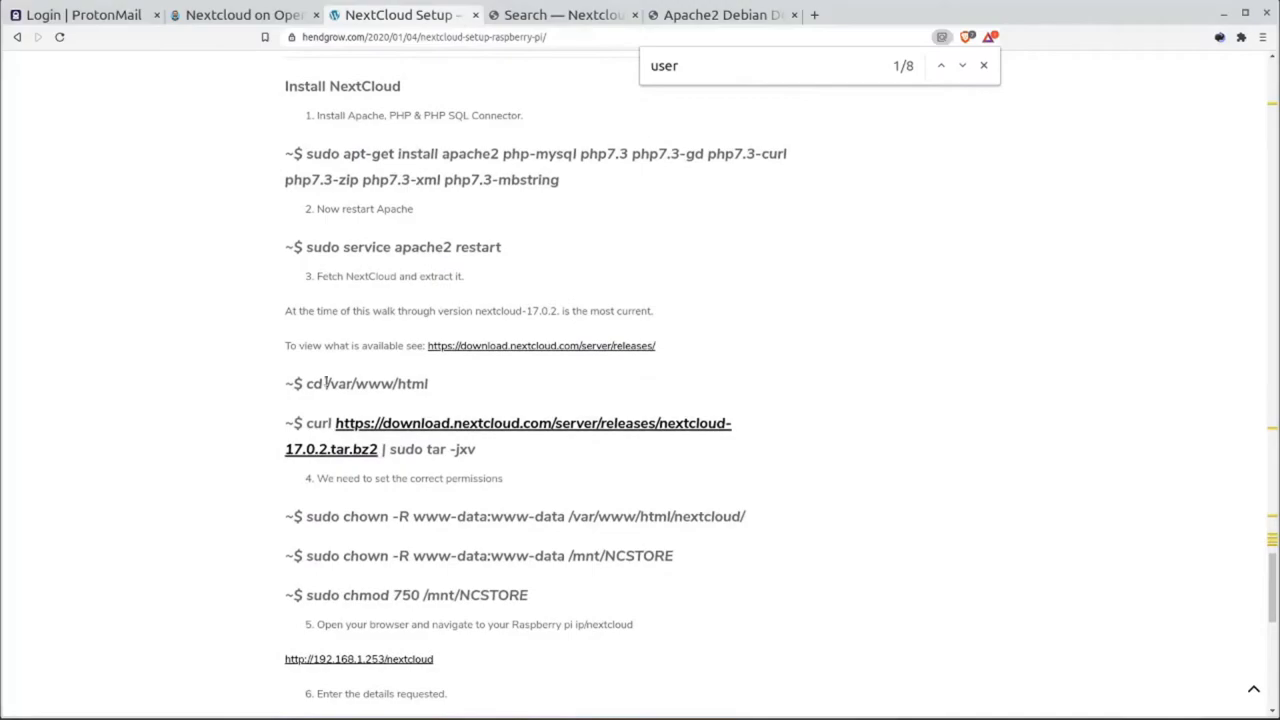
pyautogui.moveTo(306, 388); pyautogui.dragTo(455, 398)
pyautogui.hotkey('ctrl', 'c')
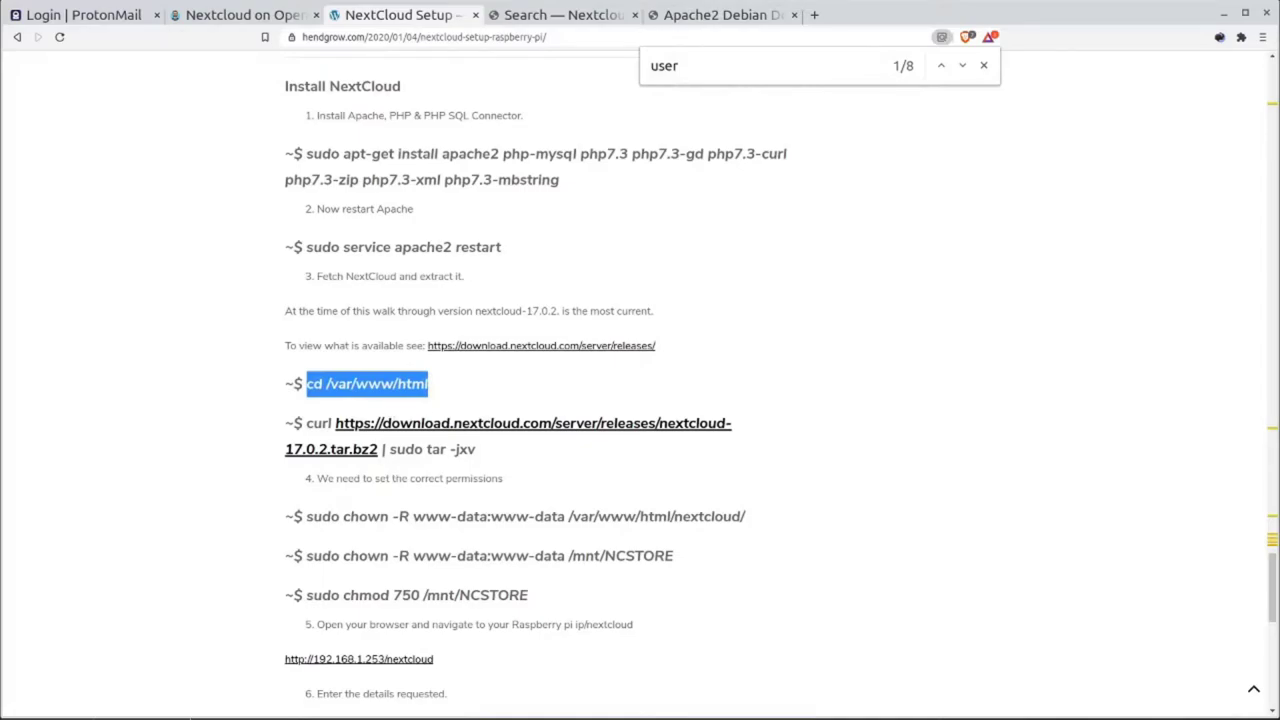
pyautogui.moveTo(440, 715)
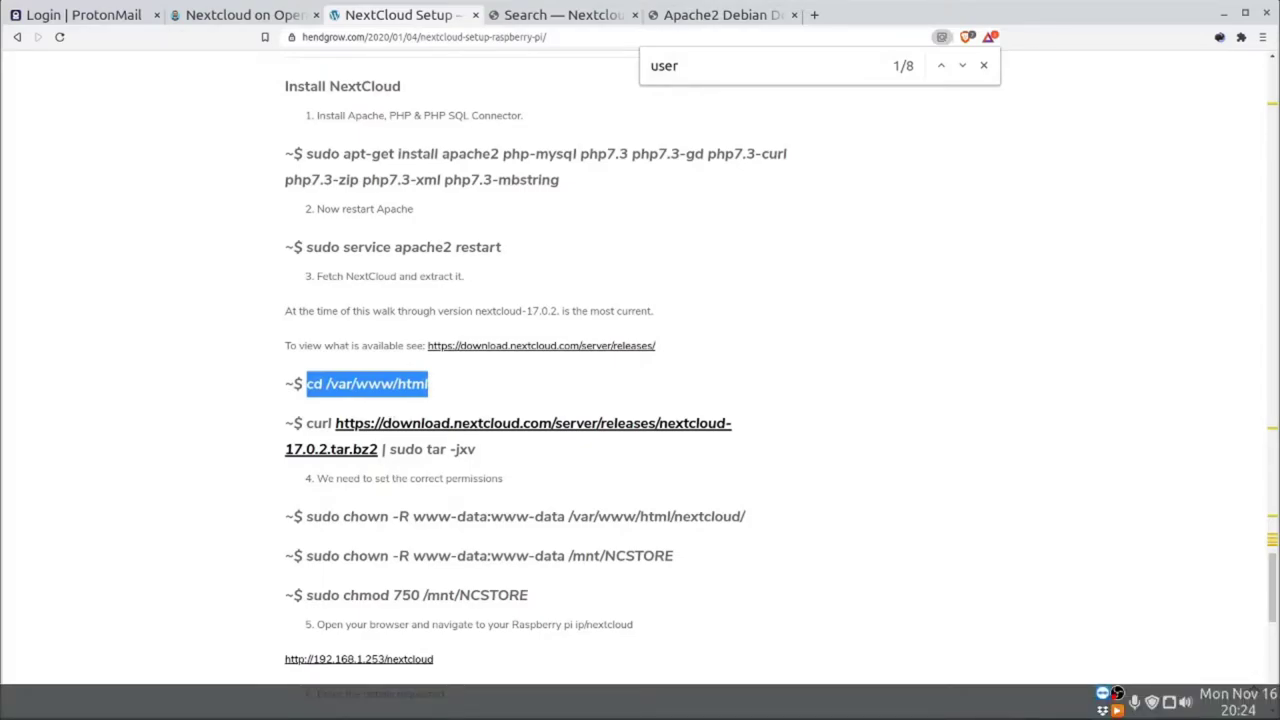
# Change to the web root in the Raspberry Pi terminal with the copied command "cd /var/www/html".
pyautogui.hotkey('alt', 'Tab')
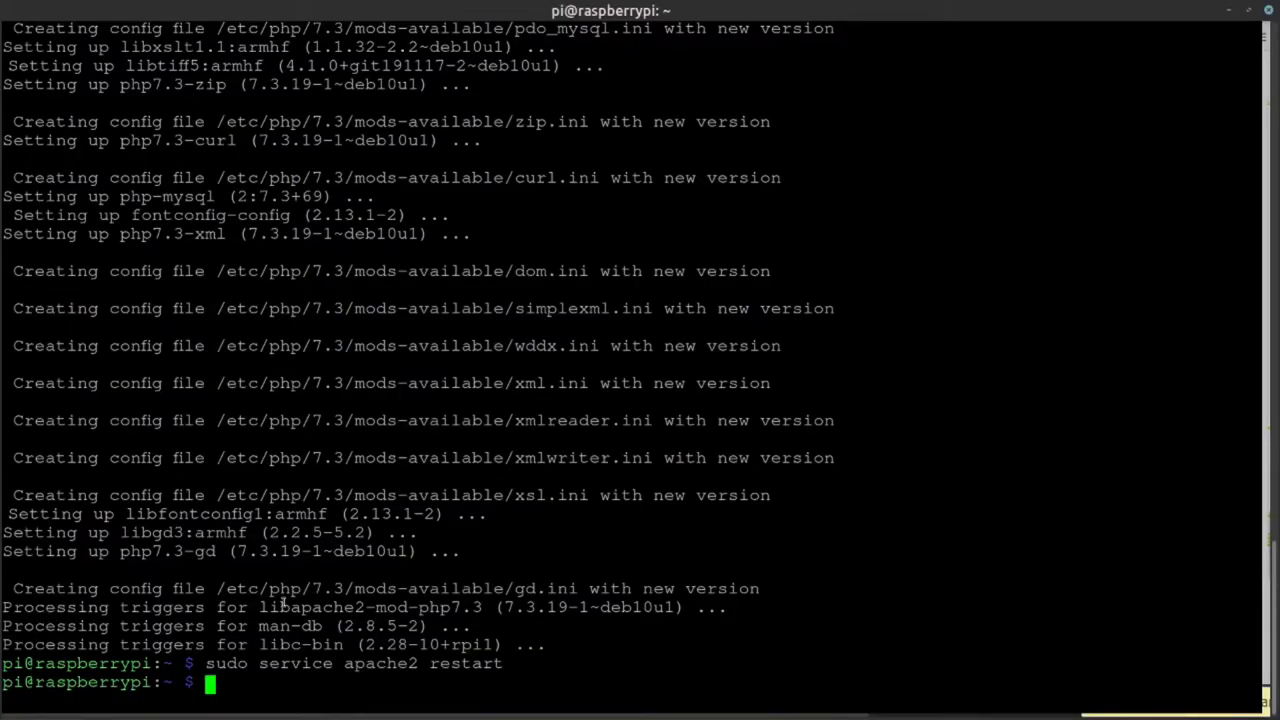
pyautogui.hotkey('ctrl', 'shift', 'v')
pyautogui.press('Return')
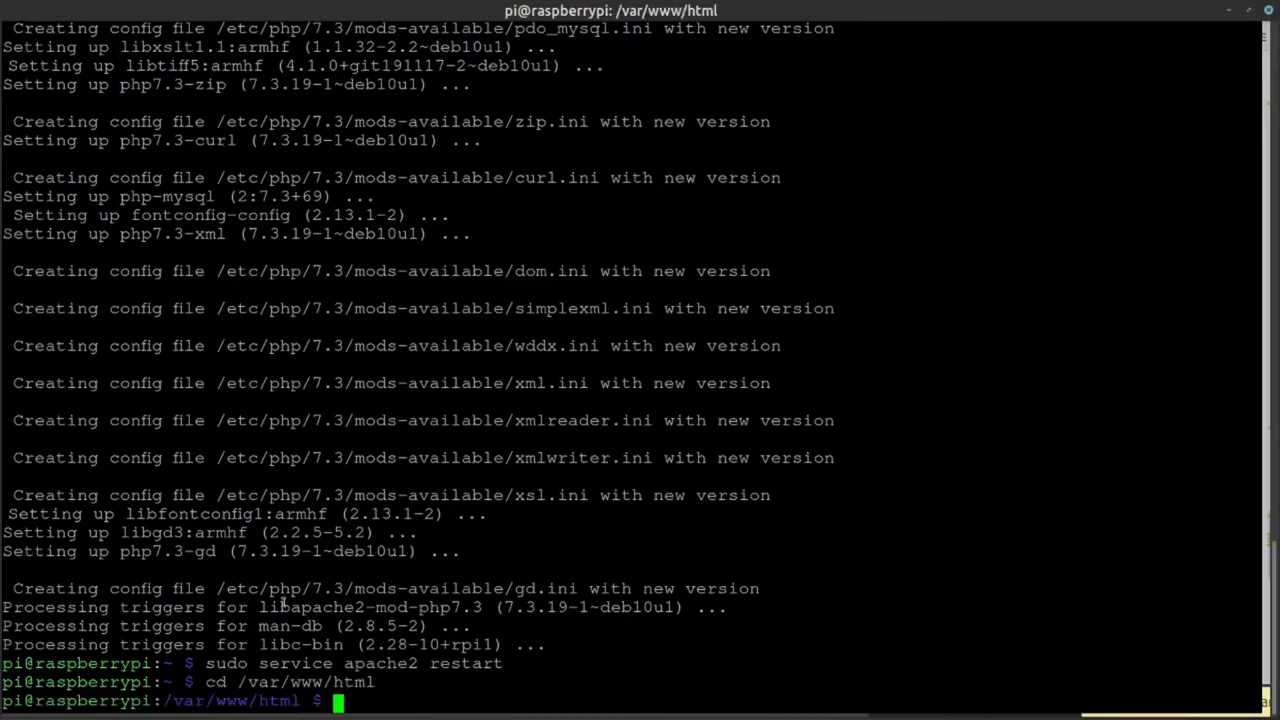
# Return to the walk-through and examine its curl and "sudo tar -jxv" command for downloading and extracting NextCloud.
pyautogui.moveTo(1117, 693)
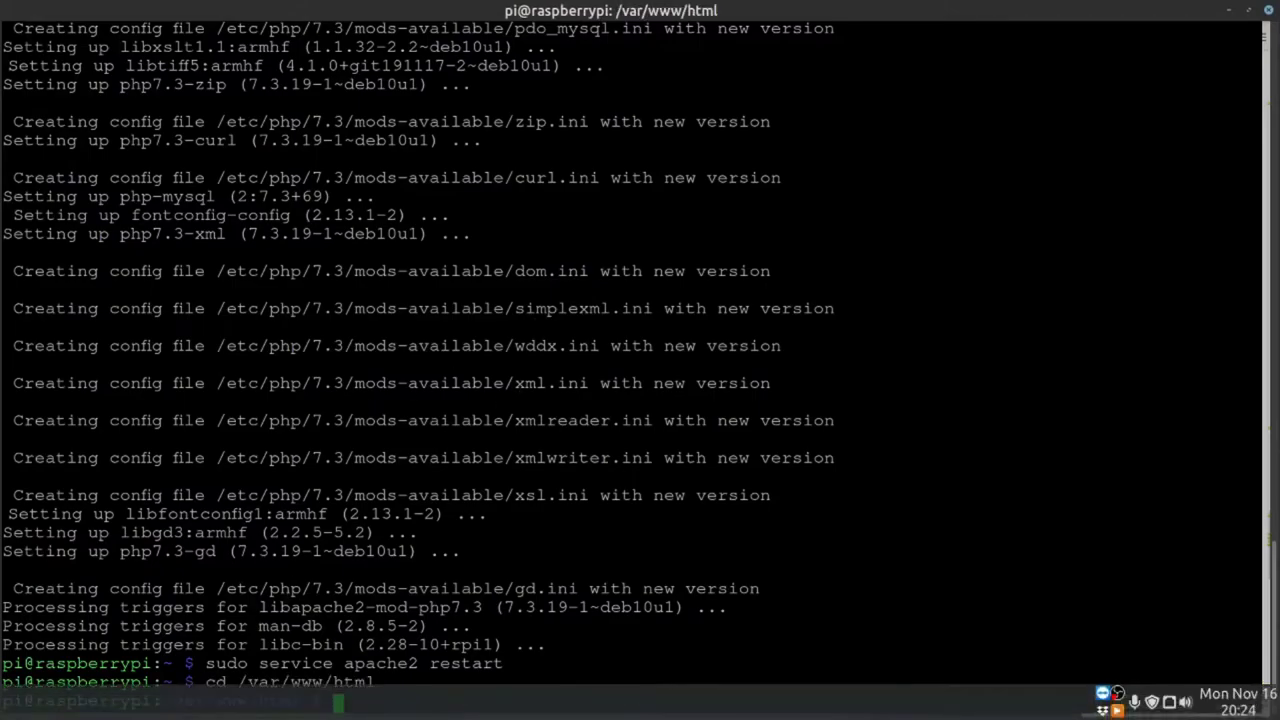
pyautogui.click(1117, 693)
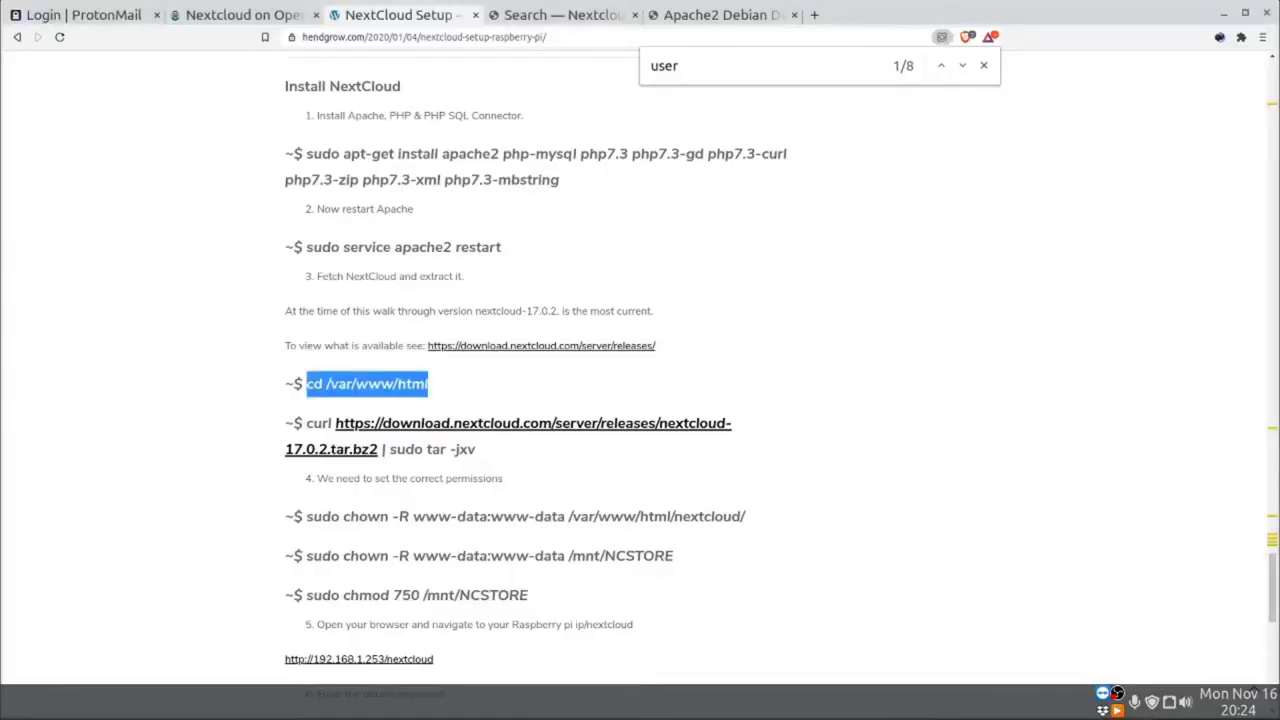
pyautogui.moveTo(306, 423); pyautogui.dragTo(477, 450)
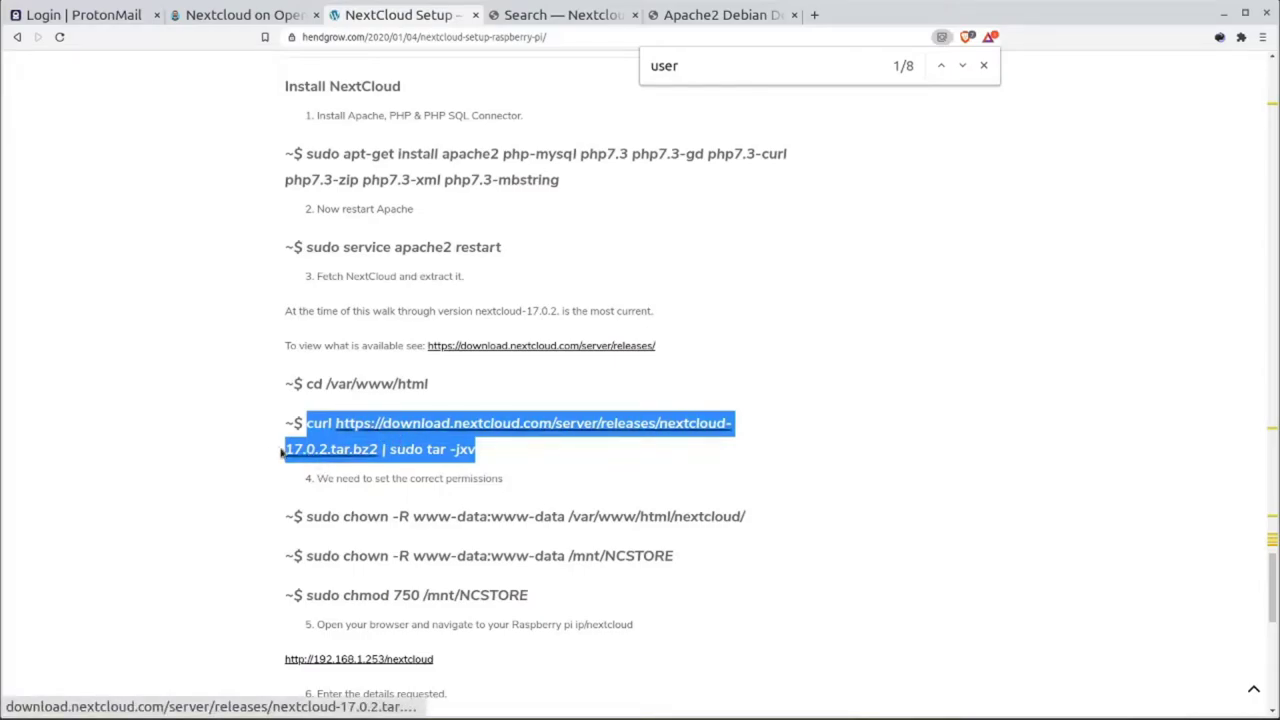
pyautogui.click(235, 428)
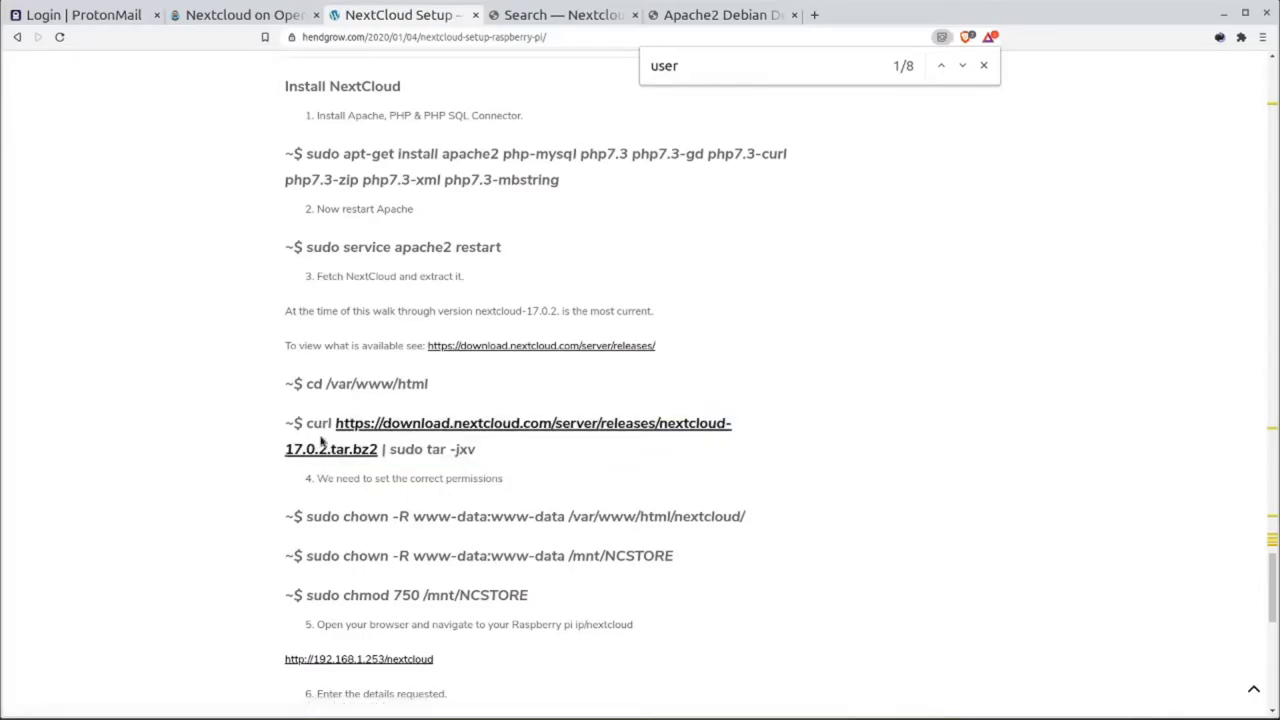
pyautogui.tripleClick(320, 432)
pyautogui.click(318, 430)
pyautogui.doubleClick(317, 430)
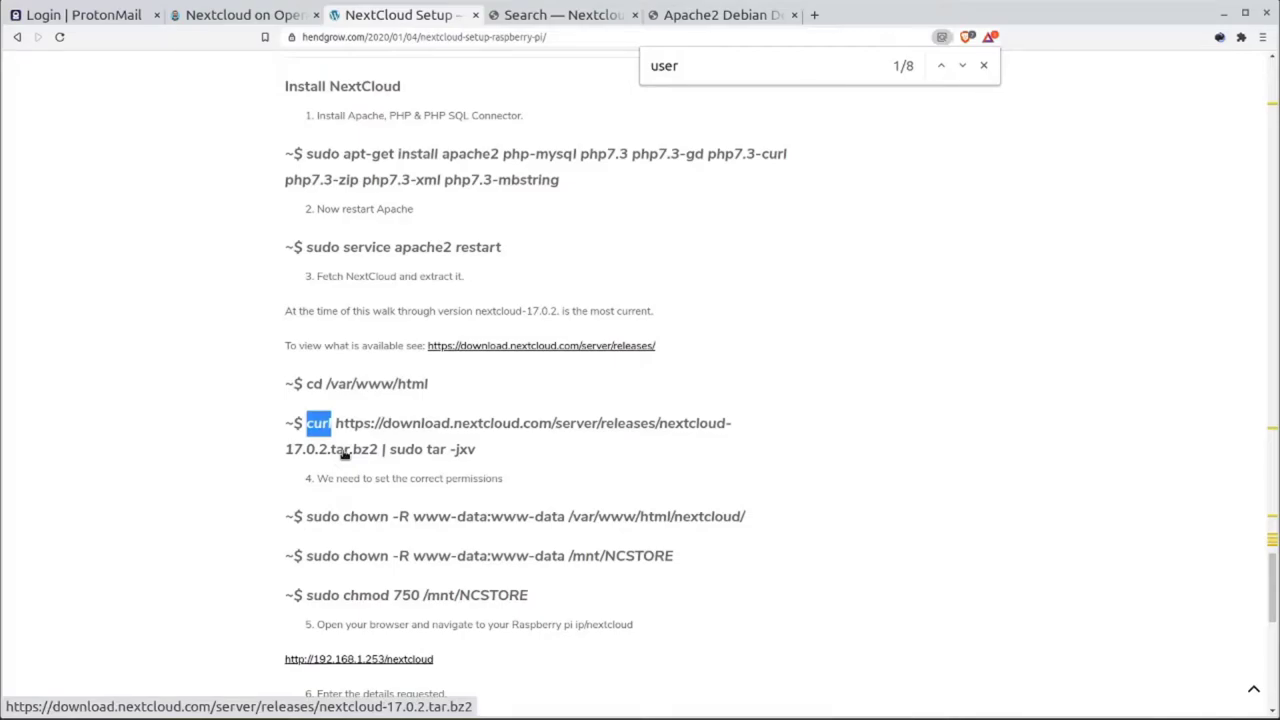
pyautogui.moveTo(390, 450); pyautogui.dragTo(487, 452)
pyautogui.click(487, 452)
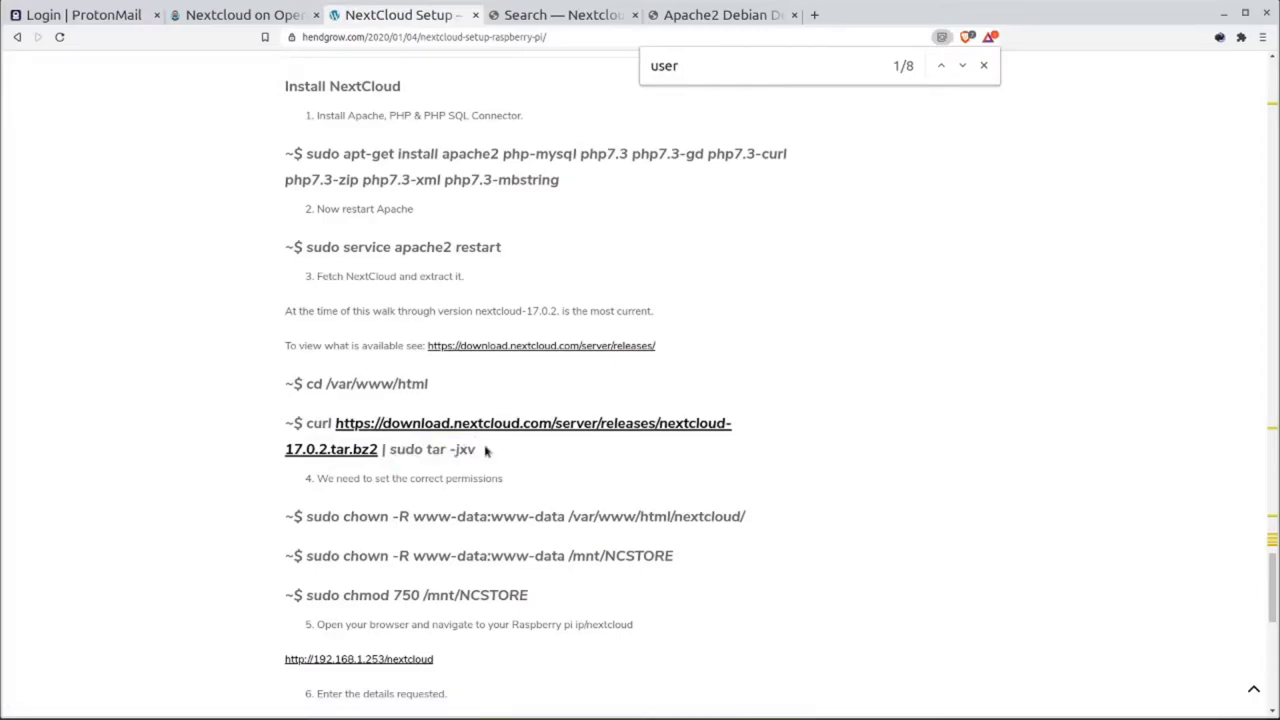
pyautogui.scroll(-1, 487, 452)
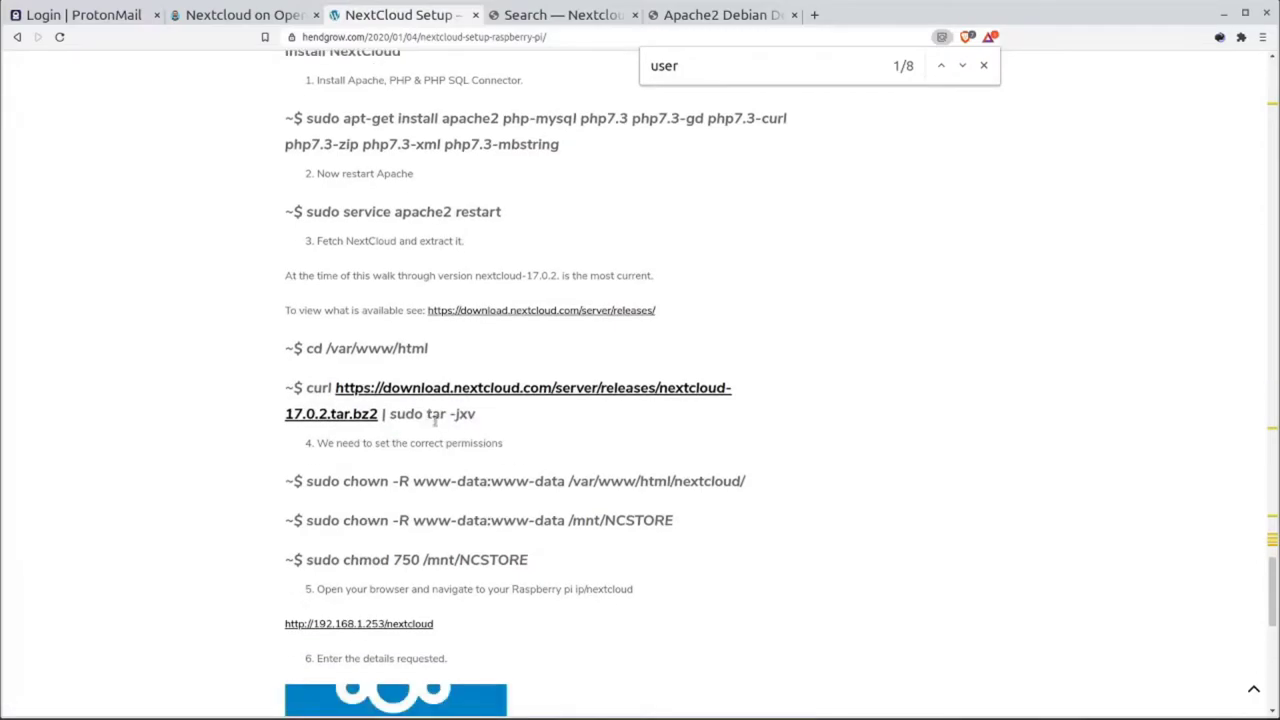
pyautogui.tripleClick(436, 420)
pyautogui.doubleClick(437, 414)
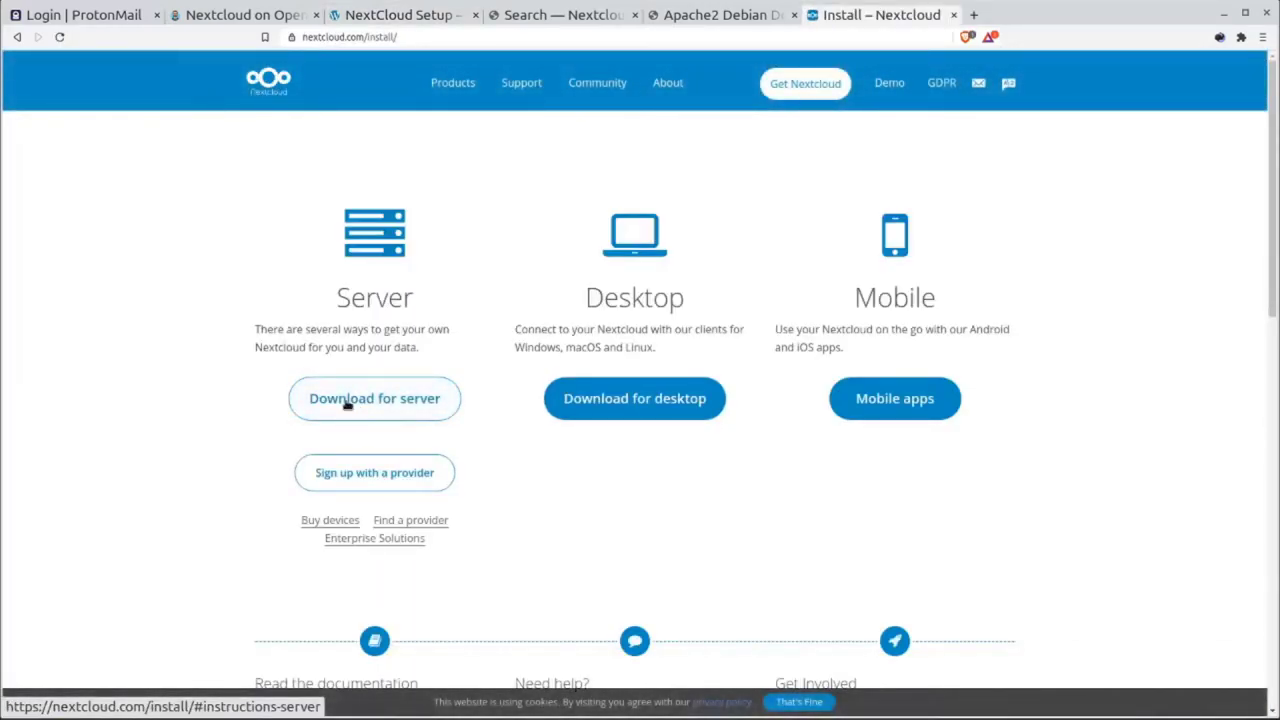
# Copy the "Download for server" link address from nextcloud.com/install and enter it after wget in the Raspberry Pi terminal.
pyautogui.rightClick(347, 404)
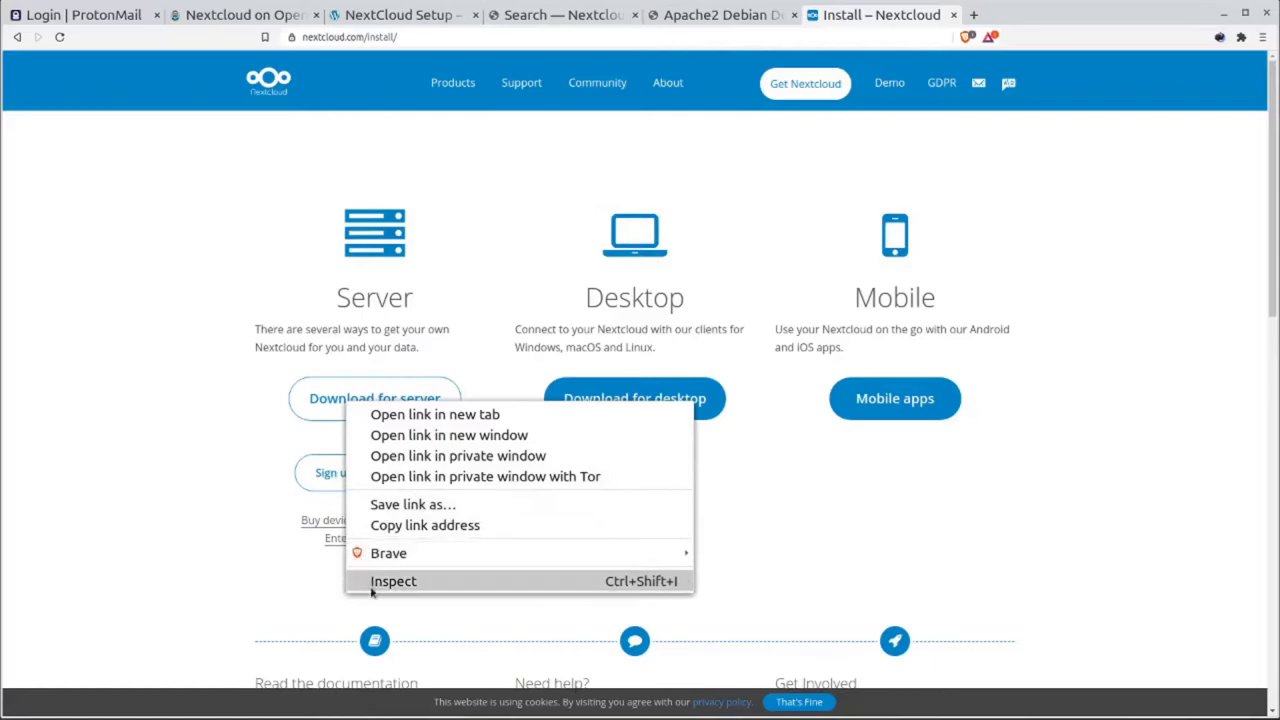
pyautogui.click(415, 525)
pyautogui.moveTo(1117, 693)
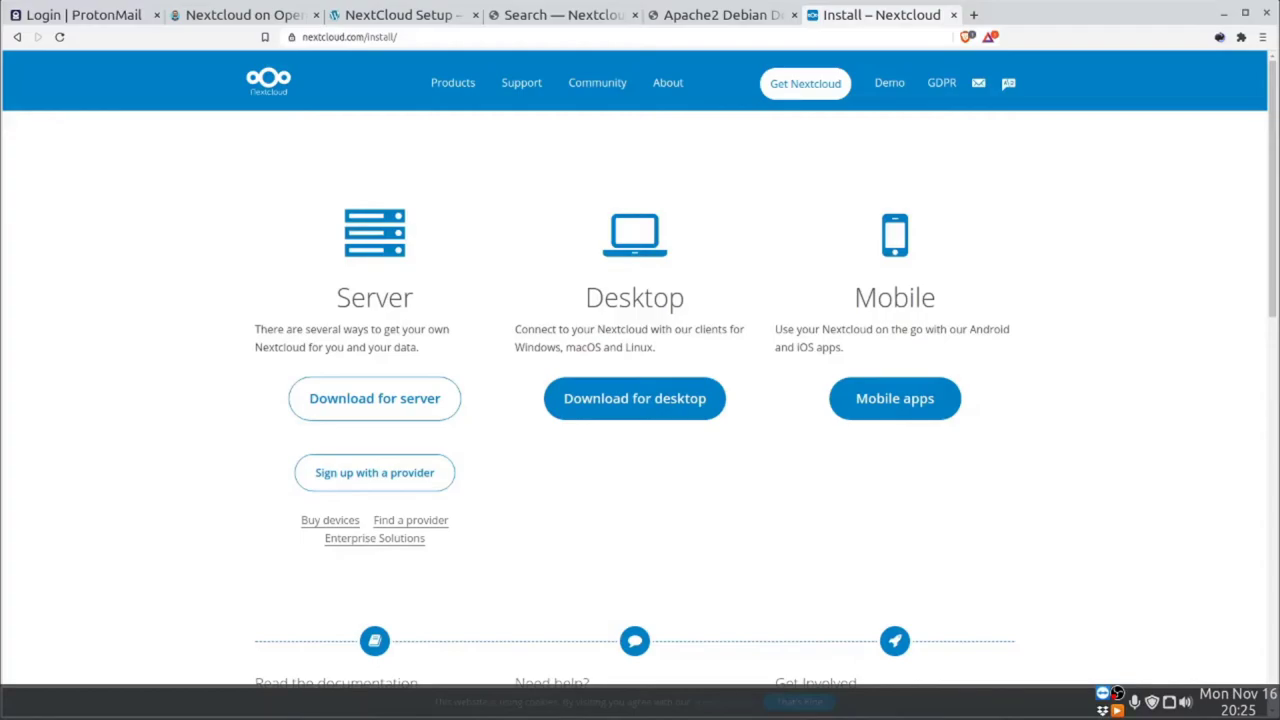
pyautogui.hotkey('alt', 'Tab')
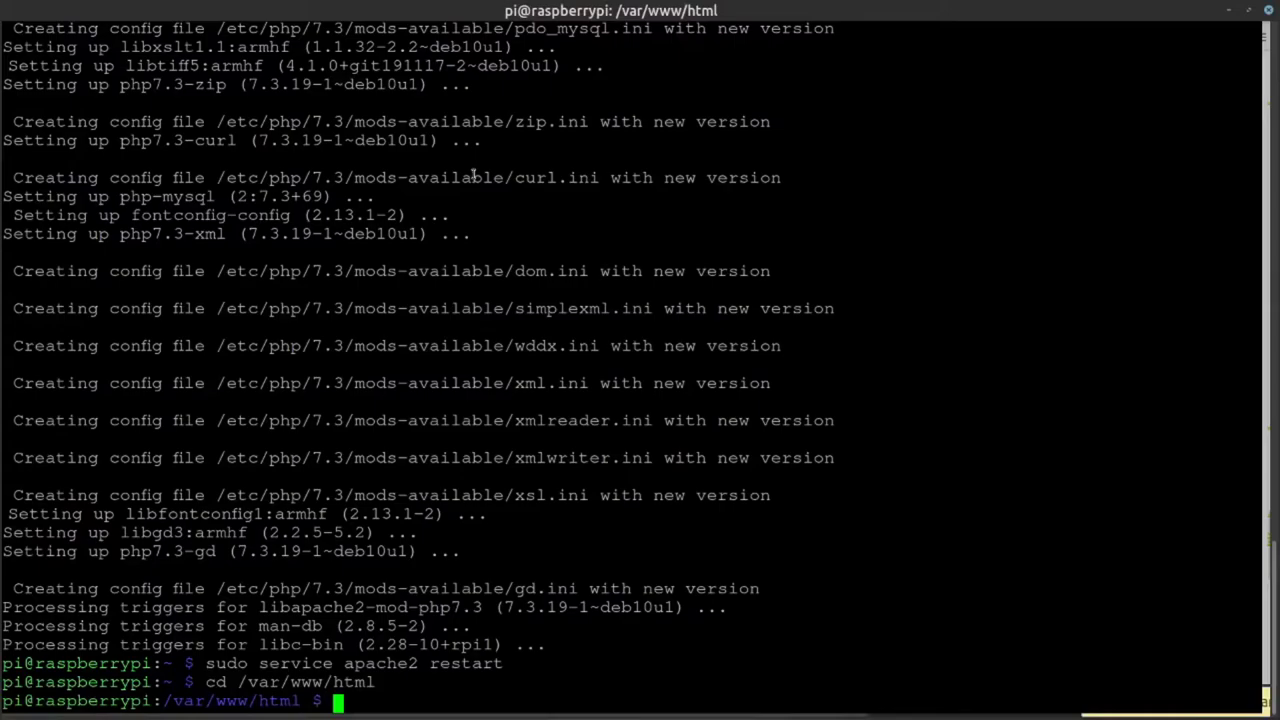
pyautogui.write('wget')
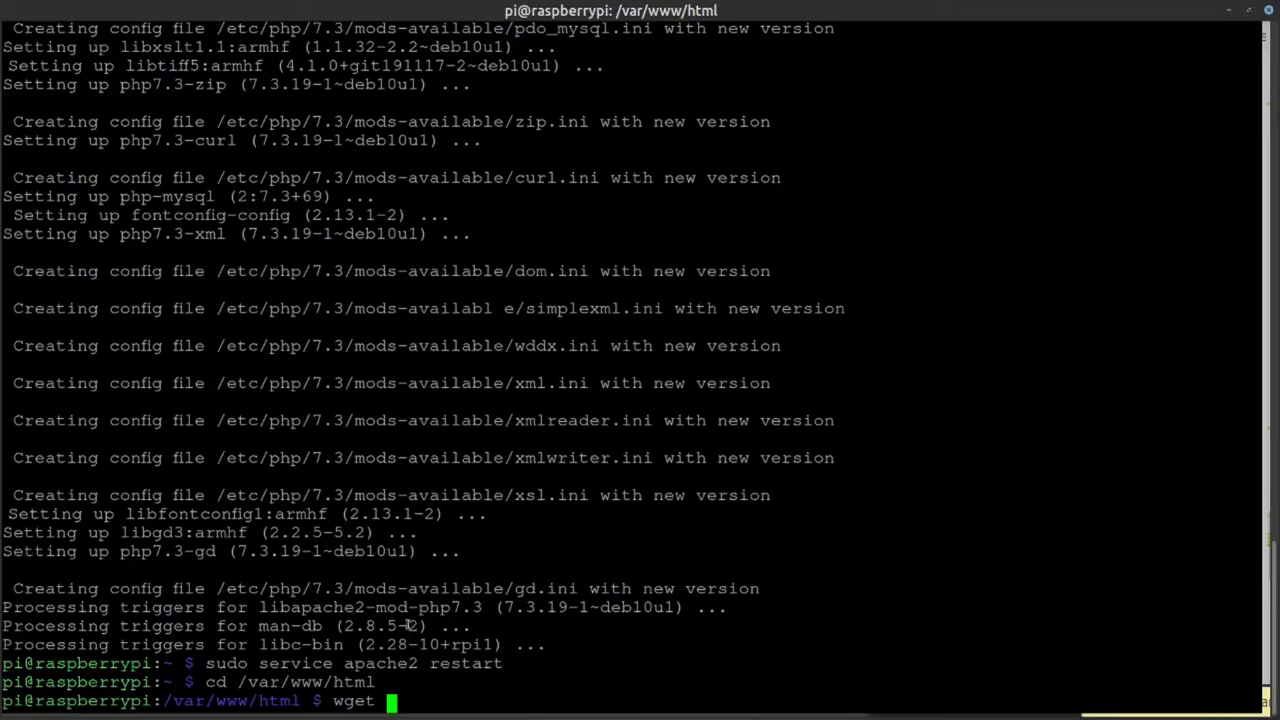
pyautogui.write('https://nextcloud.com/install/#instructions-server')
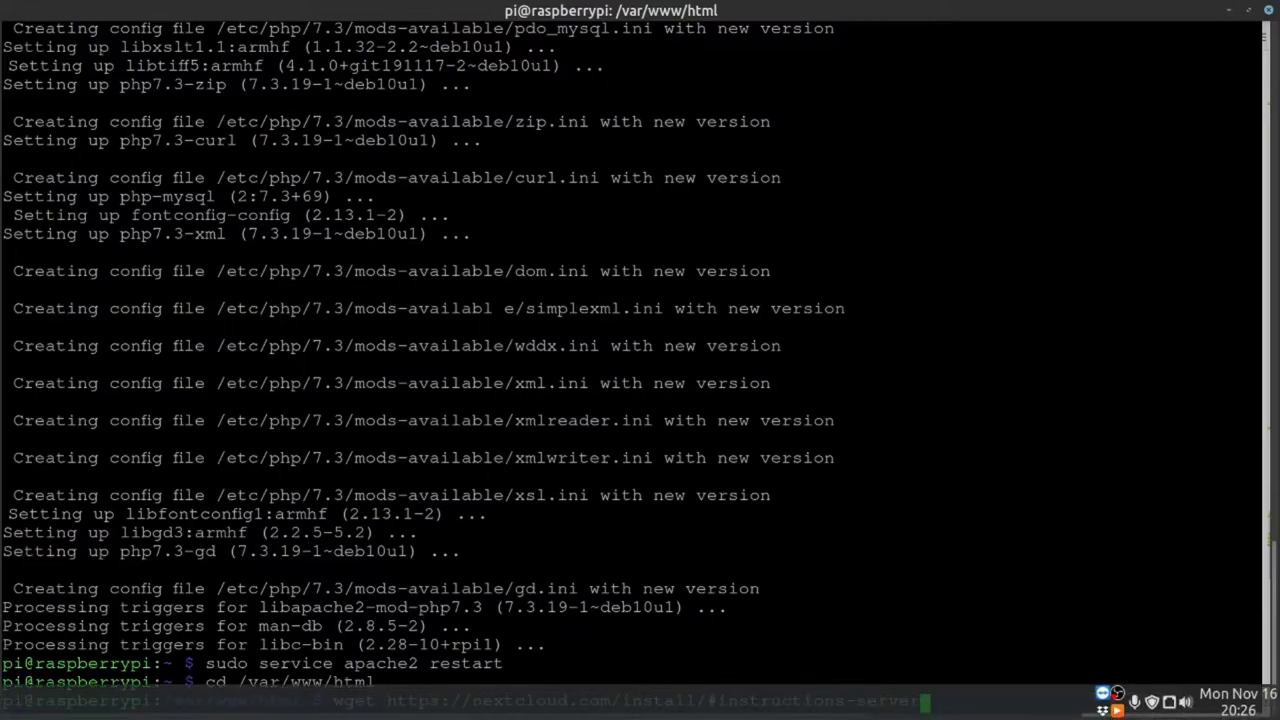
# Open the server download options on the Nextcloud install page and copy the link address of the "Download Nextcloud" archive.
pyautogui.hotkey('alt', 'Tab')
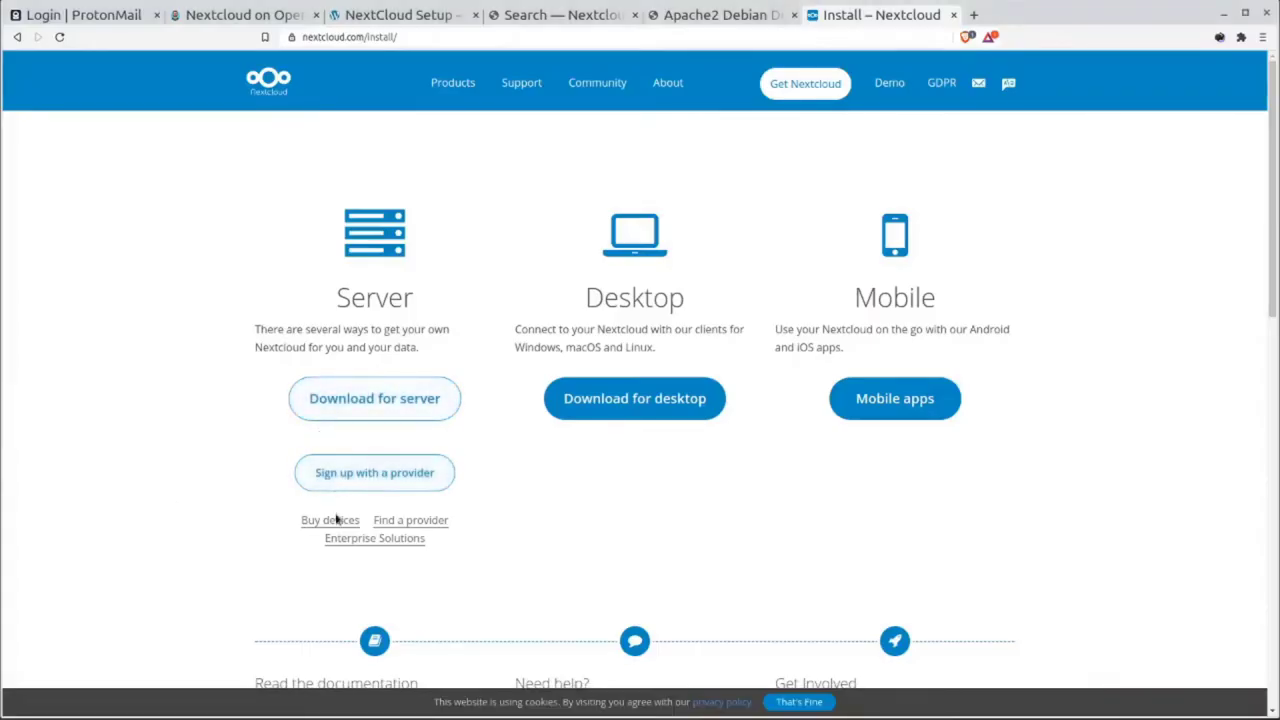
pyautogui.click(340, 403)
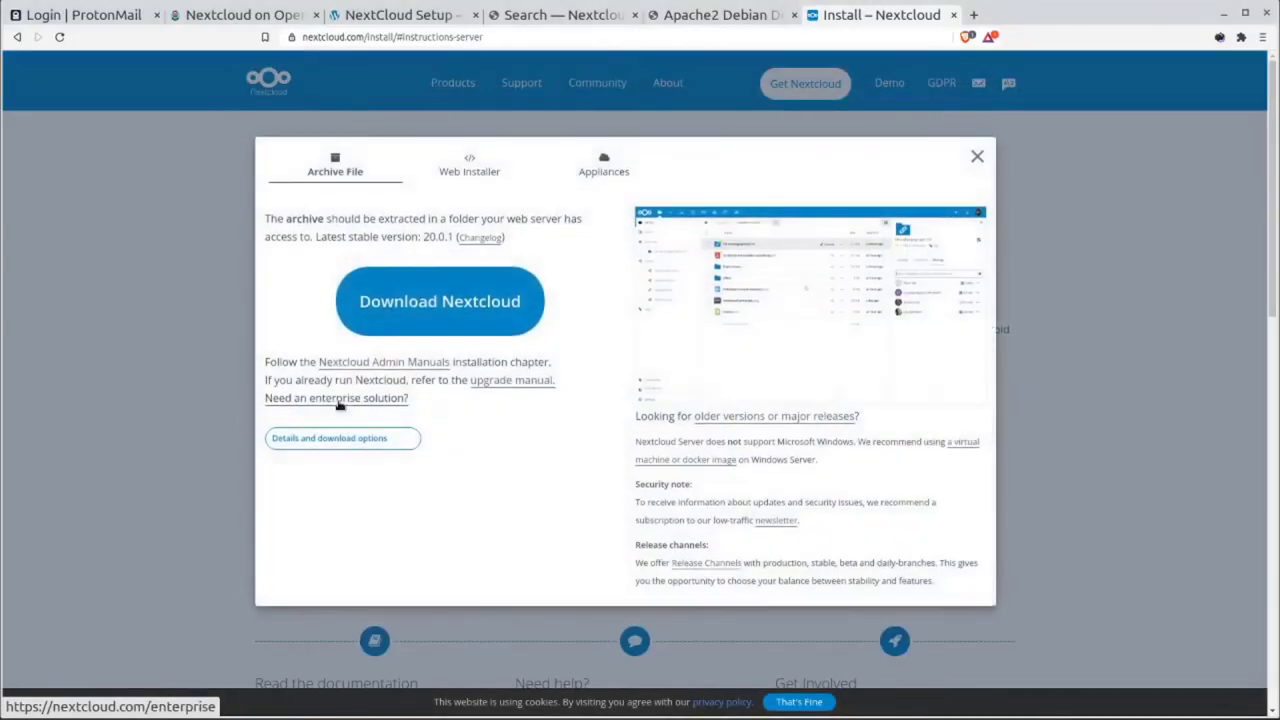
pyautogui.rightClick(428, 305)
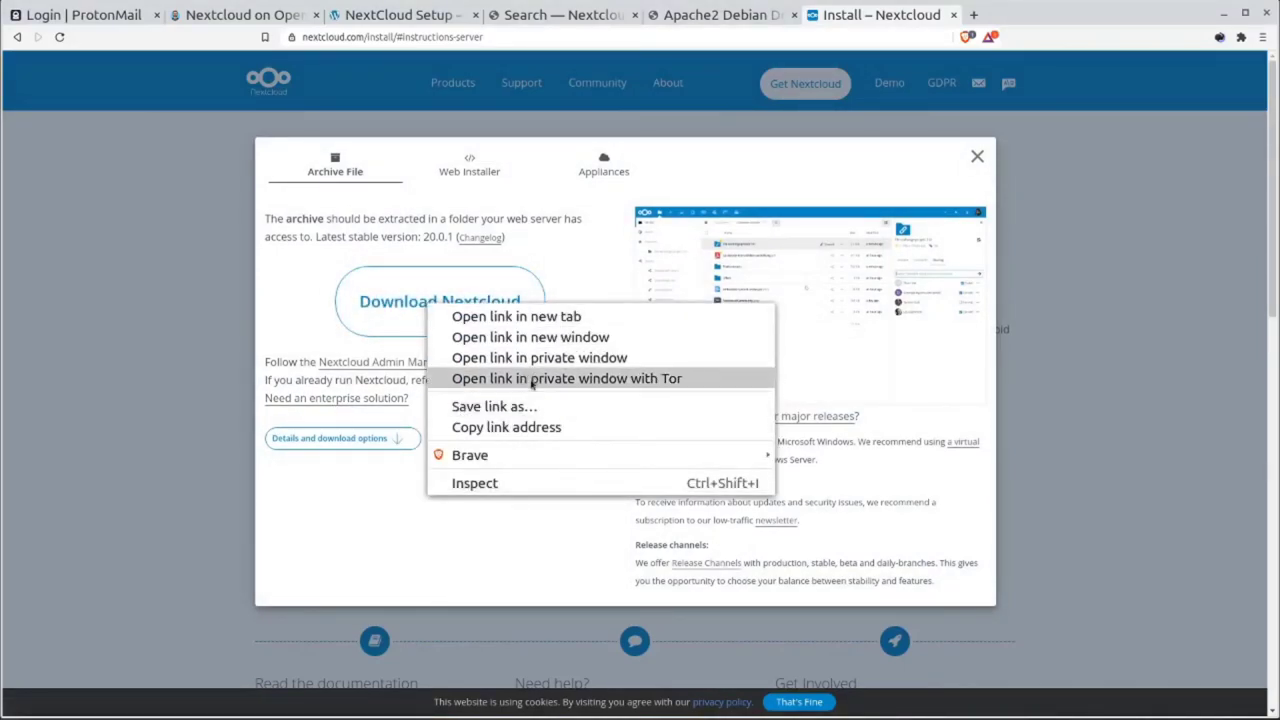
pyautogui.click(515, 427)
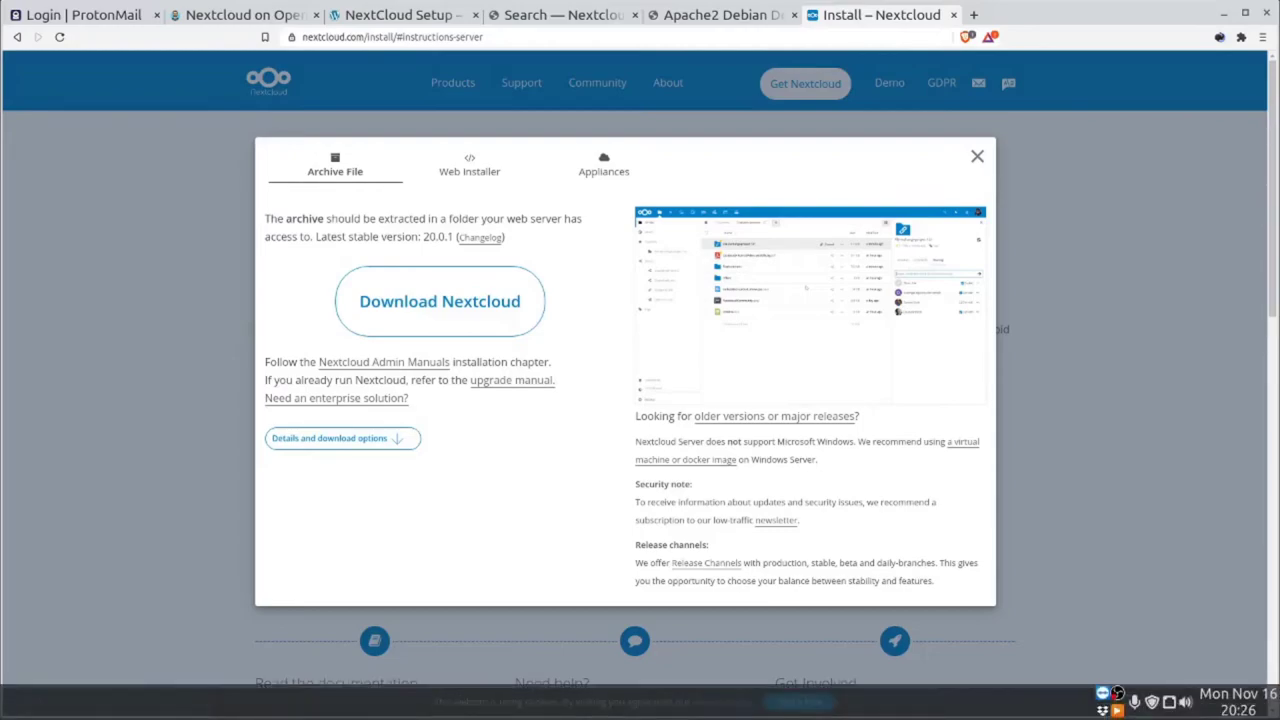
pyautogui.hotkey('alt', 'Tab')
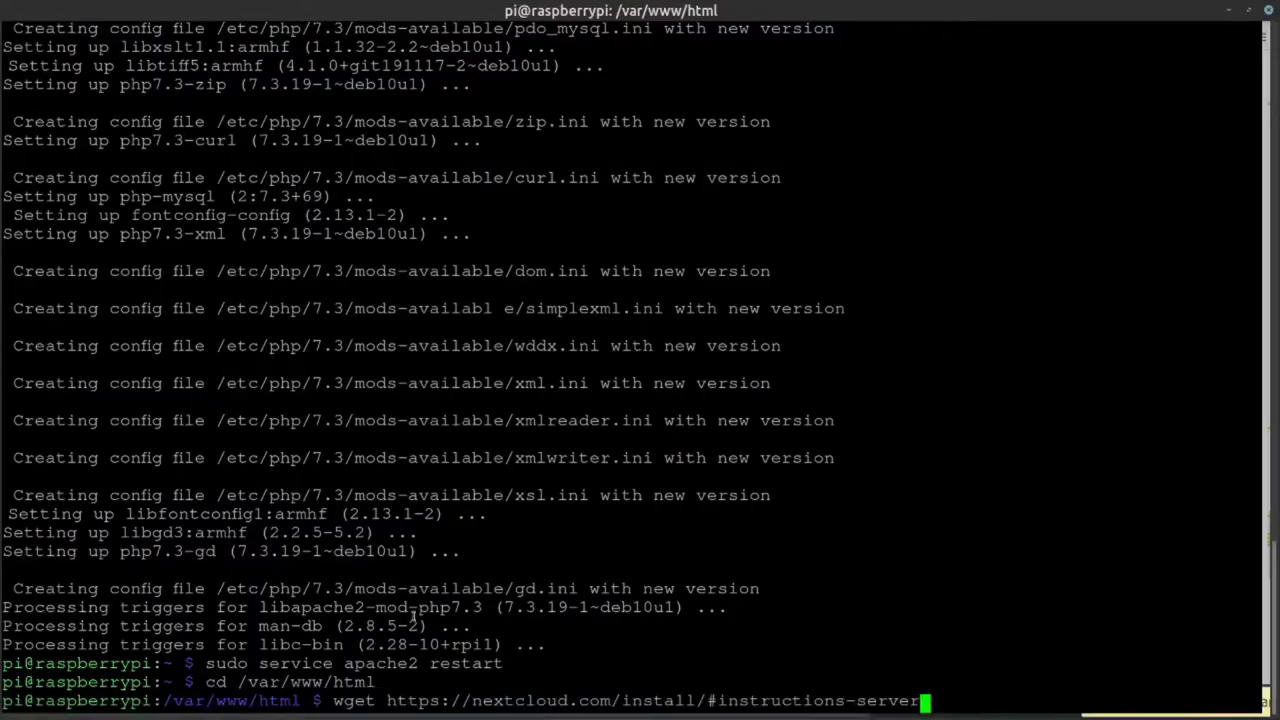
pyautogui.press('BackSpace')
pyautogui.press('BackSpace')
pyautogui.press('BackSpace')
pyautogui.press('BackSpace')
pyautogui.press('BackSpace')
pyautogui.press('BackSpace')
pyautogui.press('BackSpace')
pyautogui.press('BackSpace')
pyautogui.press('BackSpace')
pyautogui.press('BackSpace')
pyautogui.press('BackSpace')
pyautogui.press('BackSpace')
pyautogui.press('BackSpace')
pyautogui.press('BackSpace')
pyautogui.press('BackSpace')
pyautogui.press('BackSpace')
pyautogui.press('BackSpace')
pyautogui.press('BackSpace')
pyautogui.press('BackSpace')
pyautogui.press('BackSpace')
pyautogui.press('BackSpace')
pyautogui.press('BackSpace')
pyautogui.press('BackSpace')
pyautogui.press('BackSpace')
pyautogui.press('BackSpace')
pyautogui.press('BackSpace')
pyautogui.press('BackSpace')
pyautogui.press('BackSpace')
pyautogui.press('BackSpace')
pyautogui.press('BackSpace')
pyautogui.press('BackSpace')
pyautogui.press('BackSpace')
pyautogui.press('BackSpace')
pyautogui.press('BackSpace')
pyautogui.press('BackSpace')
pyautogui.press('BackSpace')
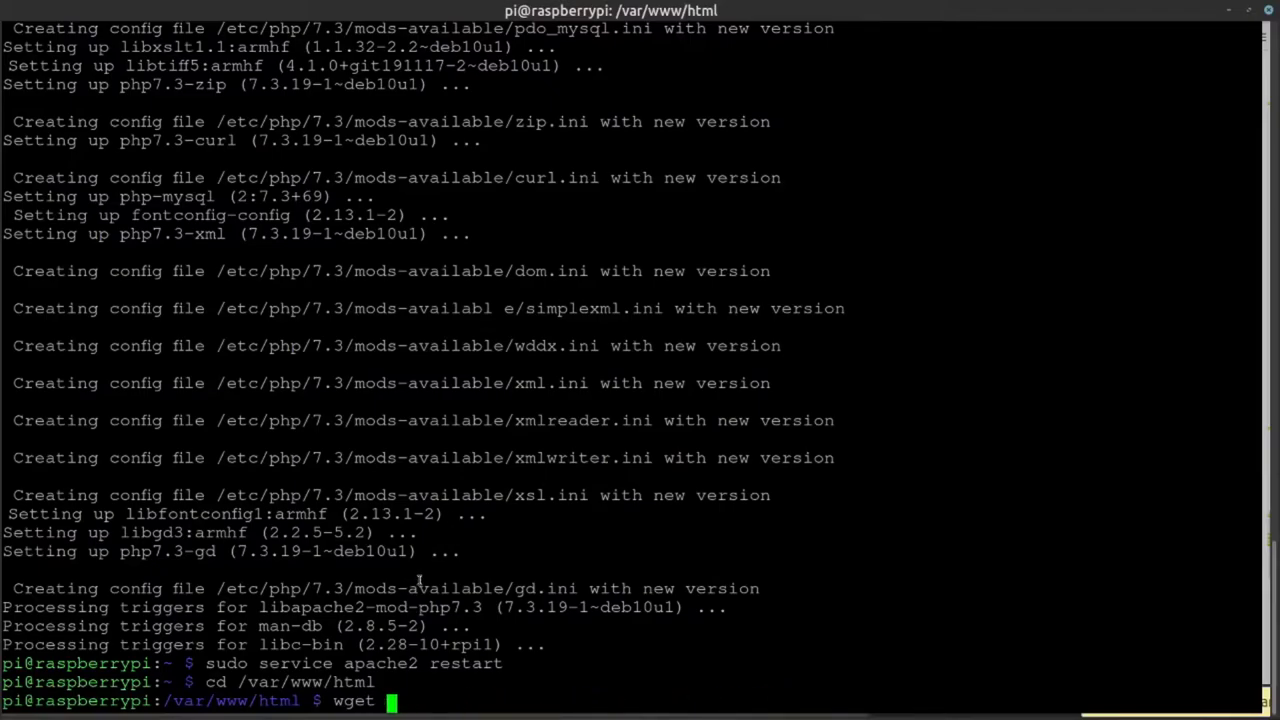
pyautogui.hotkey('ctrl', 'shift', 'v')
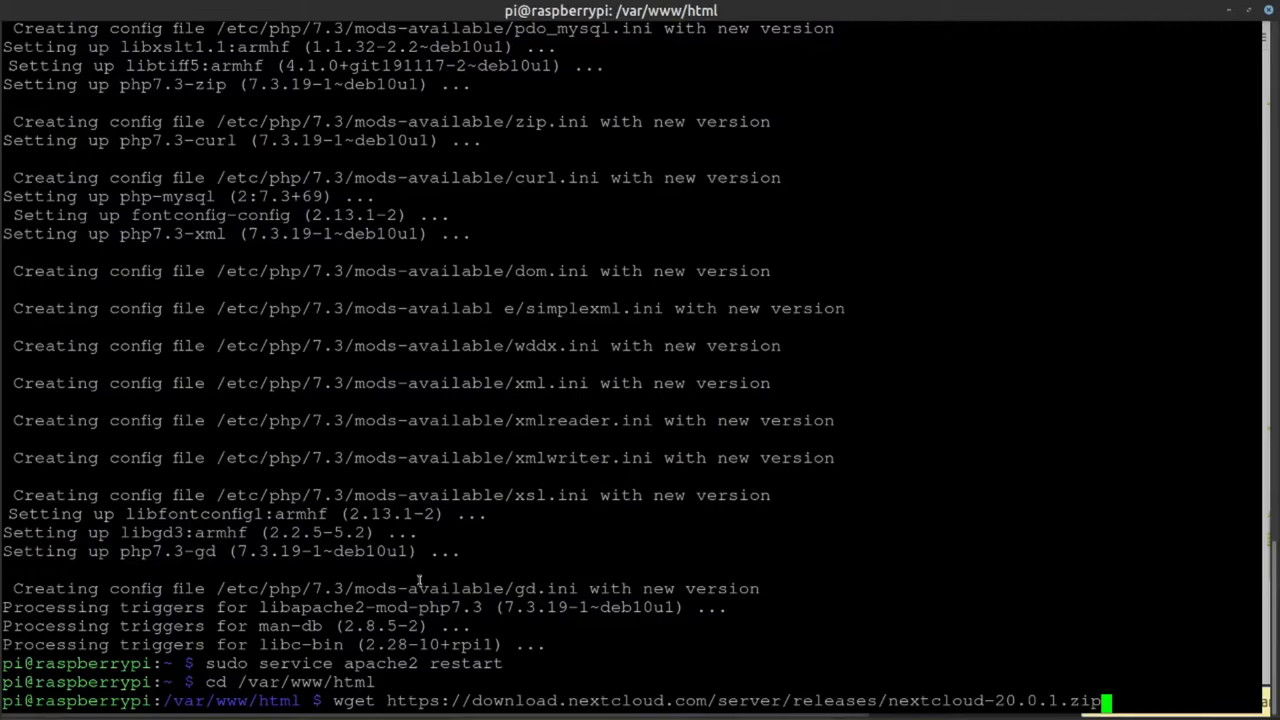
pyautogui.press('Return')
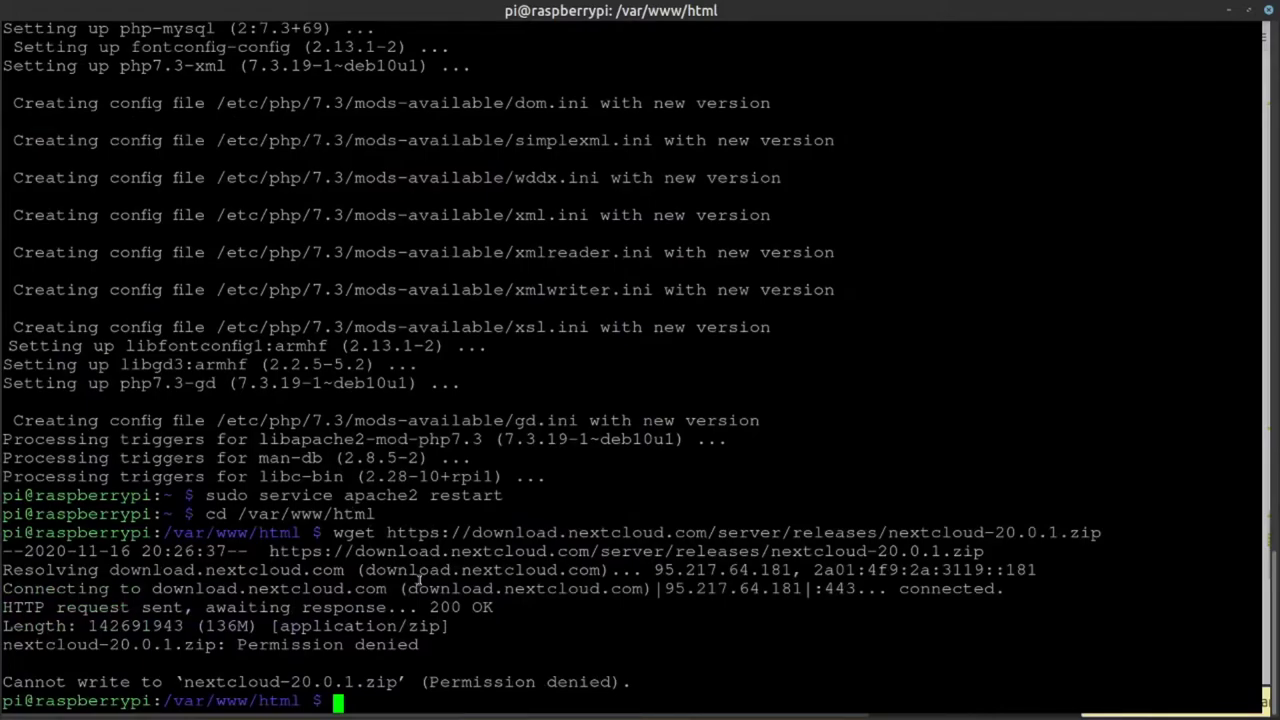
pyautogui.write('sudo wget')
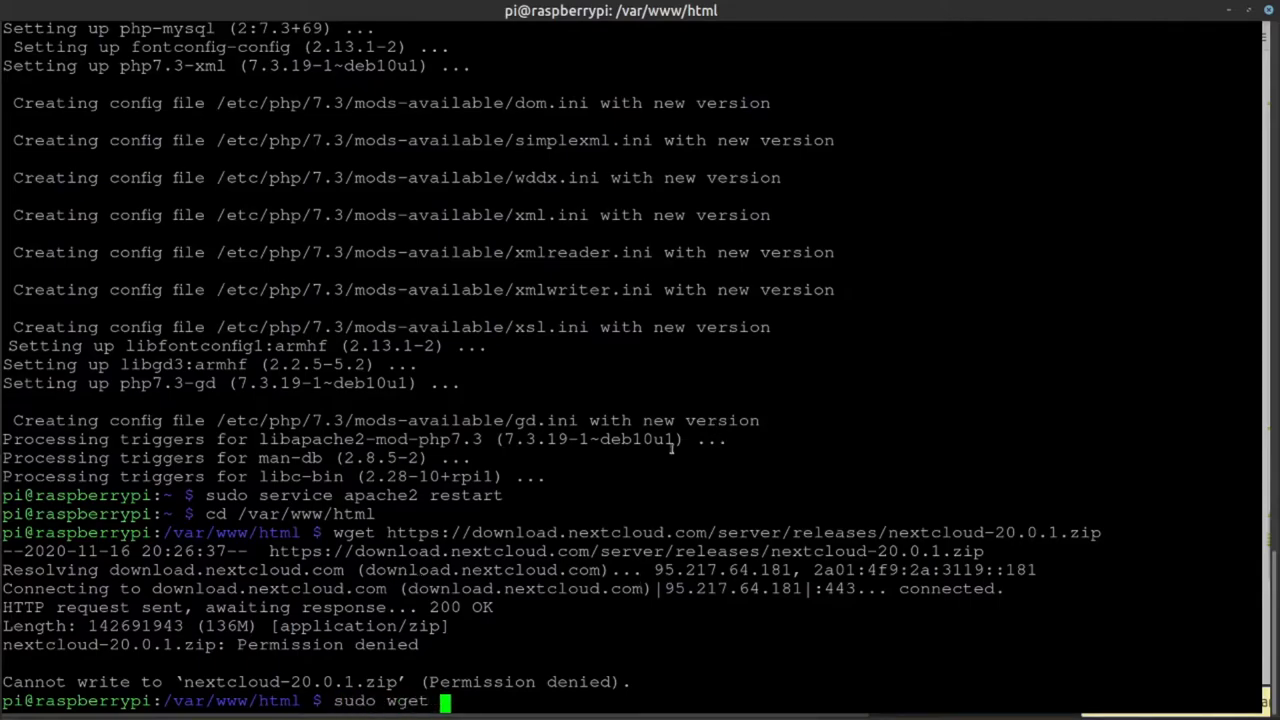
pyautogui.hotkey('ctrl', 'shift', 'v')
pyautogui.press('Return')
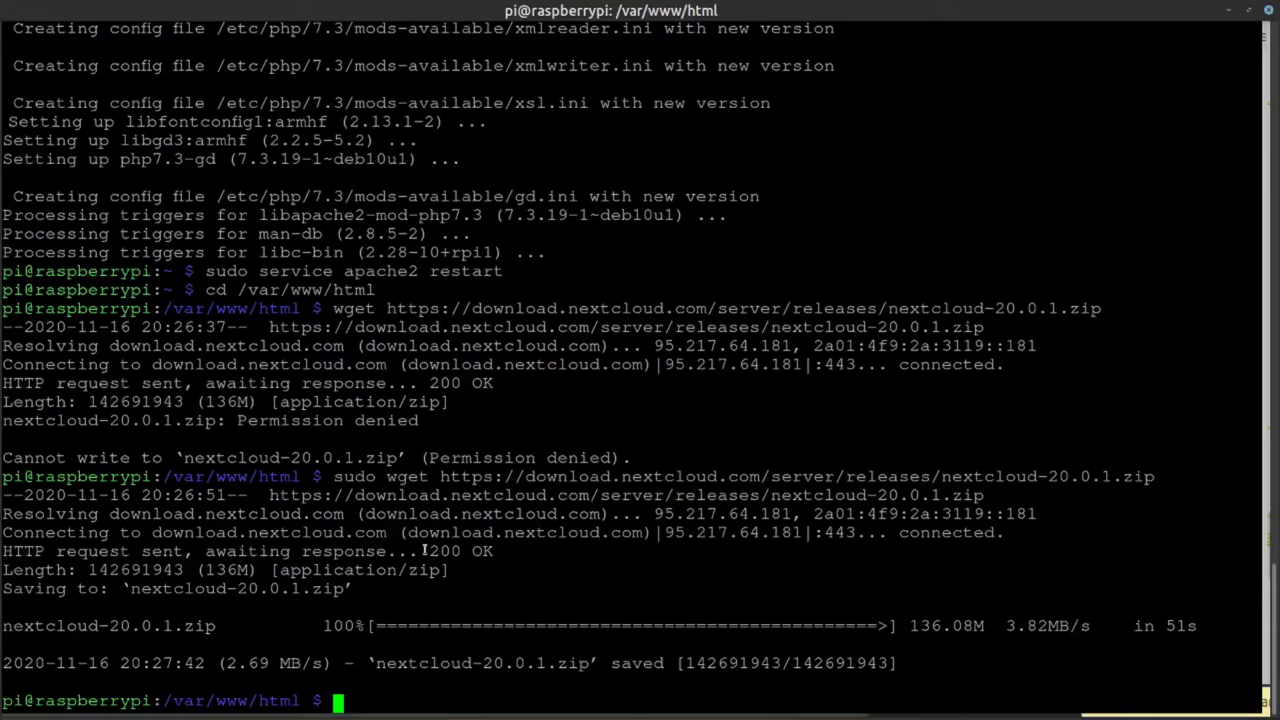
pyautogui.write('ls')
pyautogui.press('Return')
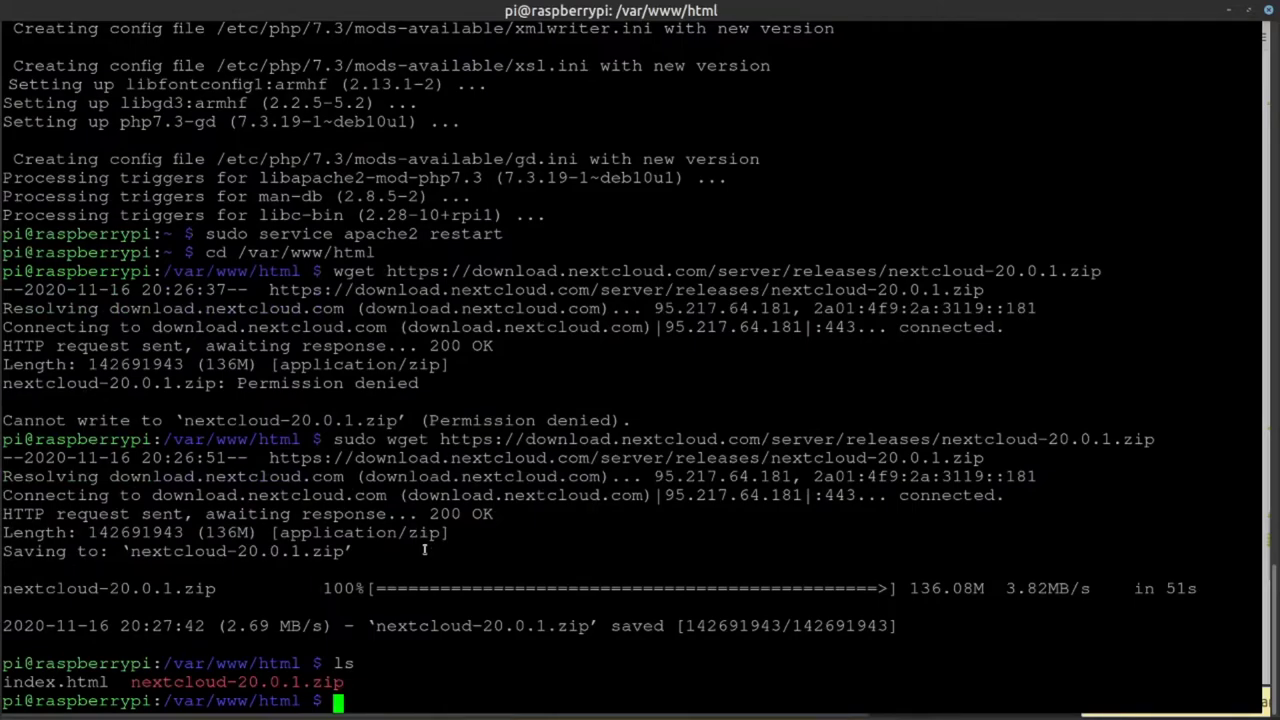
# Extract nextcloud-20.0.1.zip in /var/www/html with unzip, repeating the command with sudo.
pyautogui.write('unzip nex')
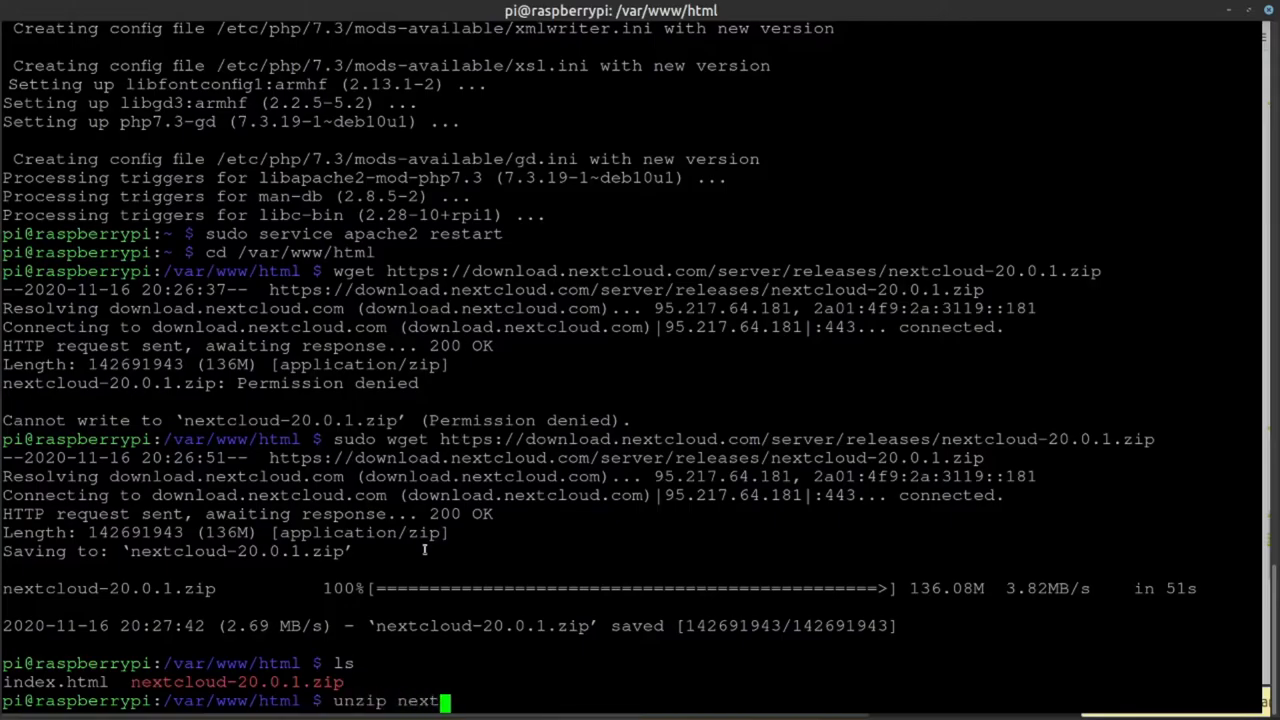
pyautogui.write('t')
pyautogui.press('Tab')
pyautogui.press('Return')
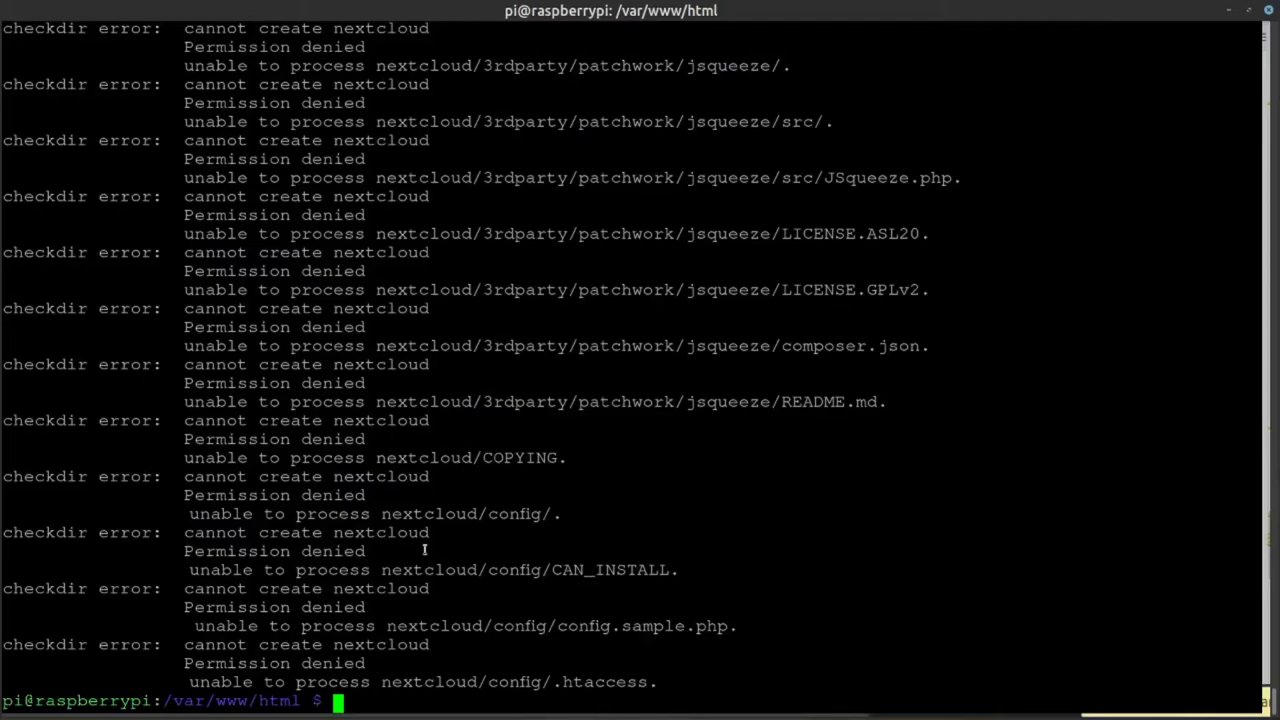
pyautogui.write('sudo')
# Copy the data directory command from the pcmac.biz OpenMediaVault guide and run "sudo mkdir -p /var/www/html/nextcloud/data" in the terminal.
pyautogui.hotkey('alt', 'Tab')
pyautogui.tripleClick(165, 378)
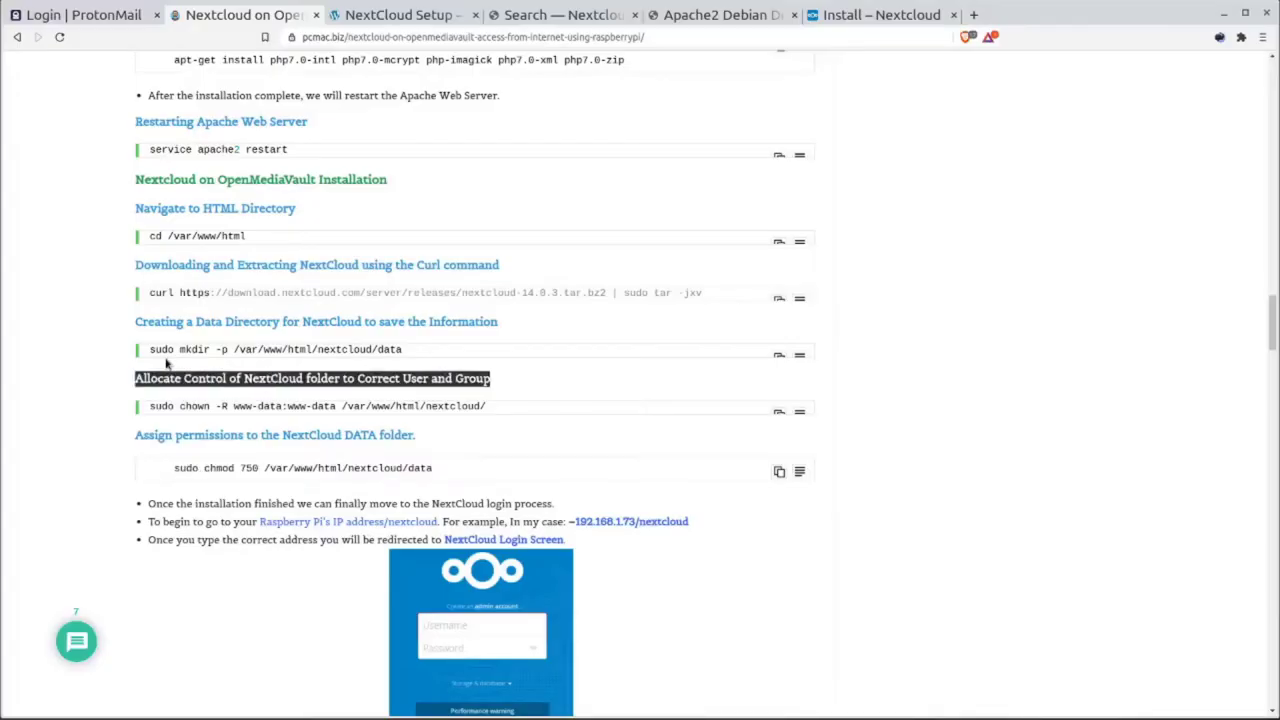
pyautogui.tripleClick(167, 351)
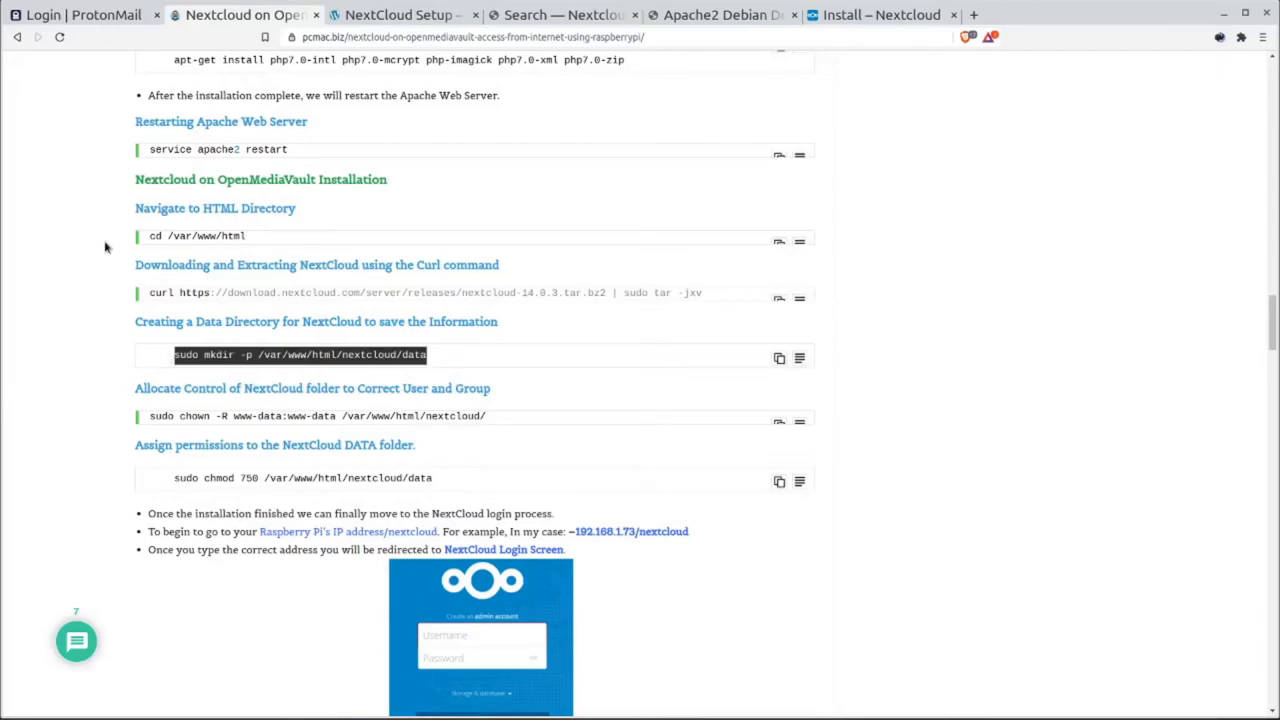
pyautogui.moveTo(1117, 693)
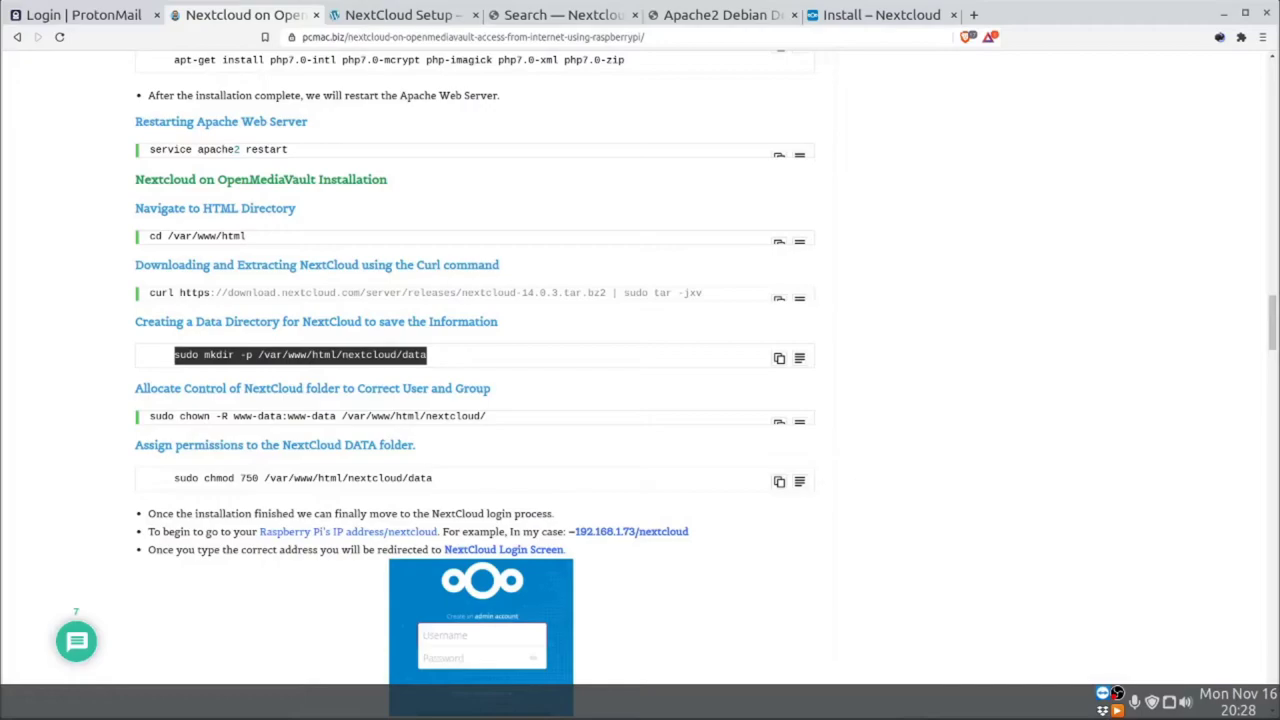
pyautogui.hotkey('alt', 'Tab')
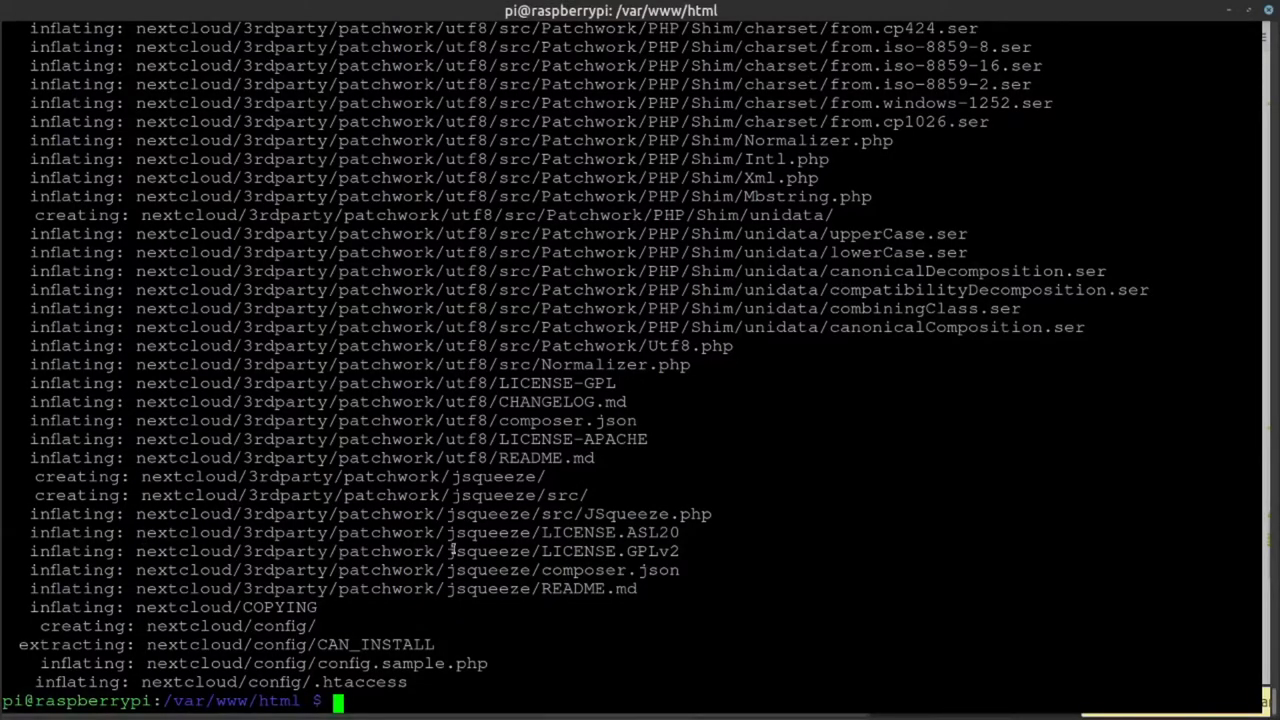
pyautogui.hotkey('ctrl', 'shift', 'v')
pyautogui.press('Return')
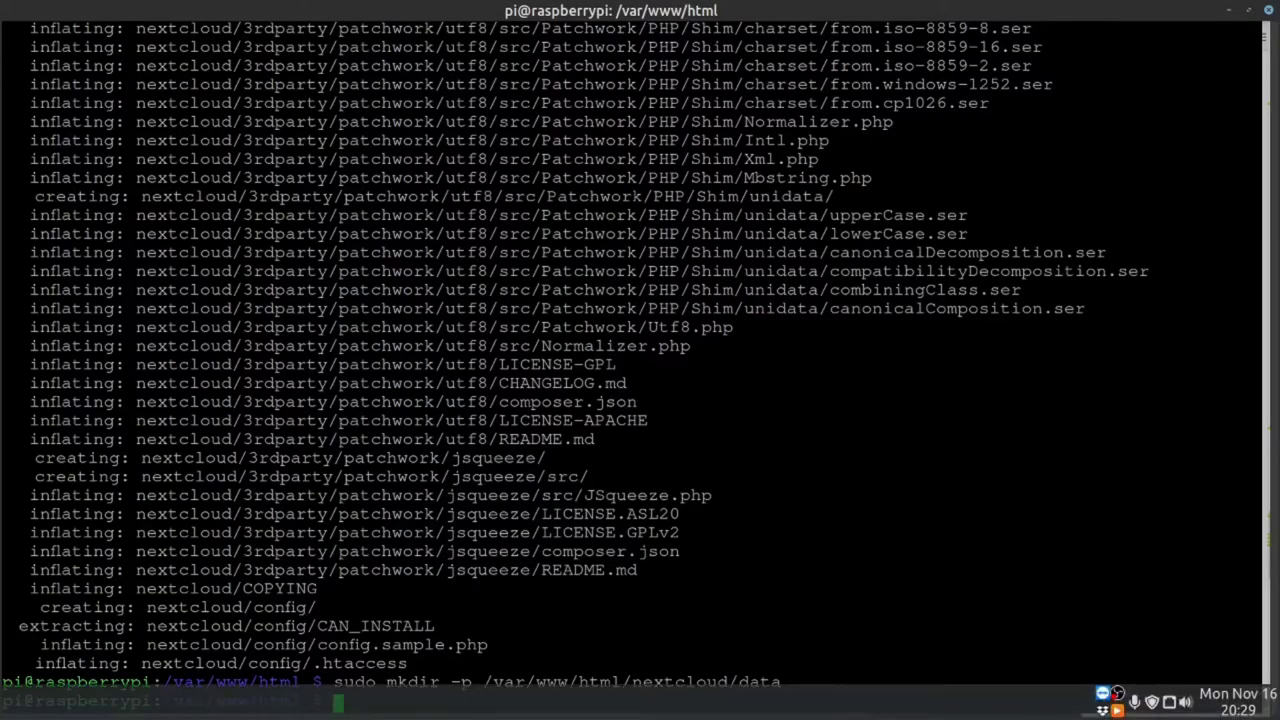
# Copy the ownership command from the pcmac.biz guide and run "sudo chown -R www-data:www-data /var/www/html/nextcloud/" in the terminal.
pyautogui.hotkey('alt', 'Tab')
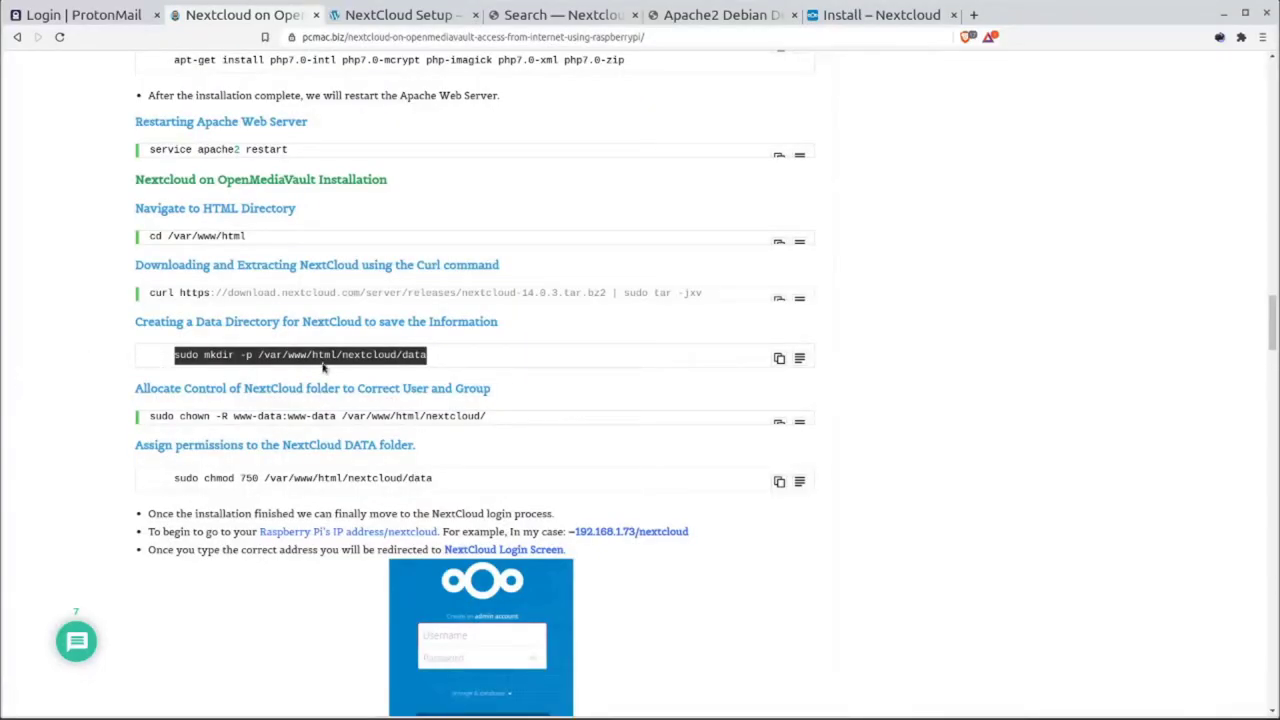
pyautogui.doubleClick(160, 416)
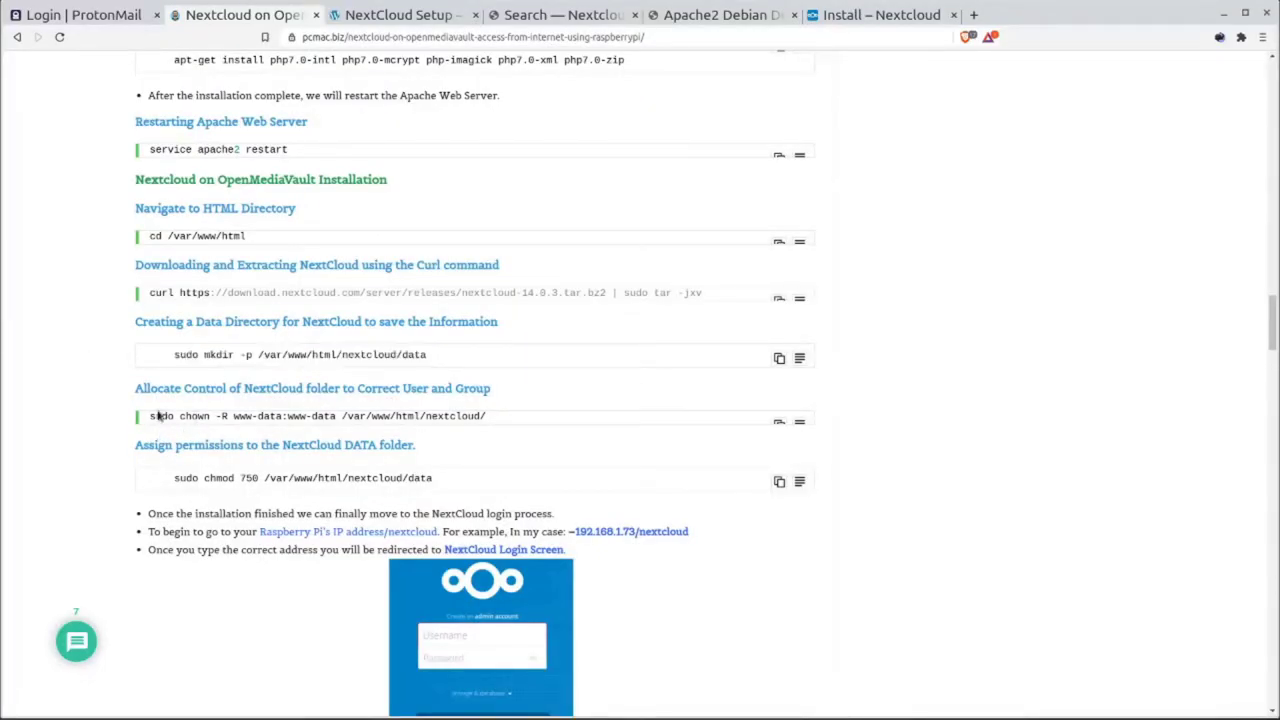
pyautogui.click(778, 425)
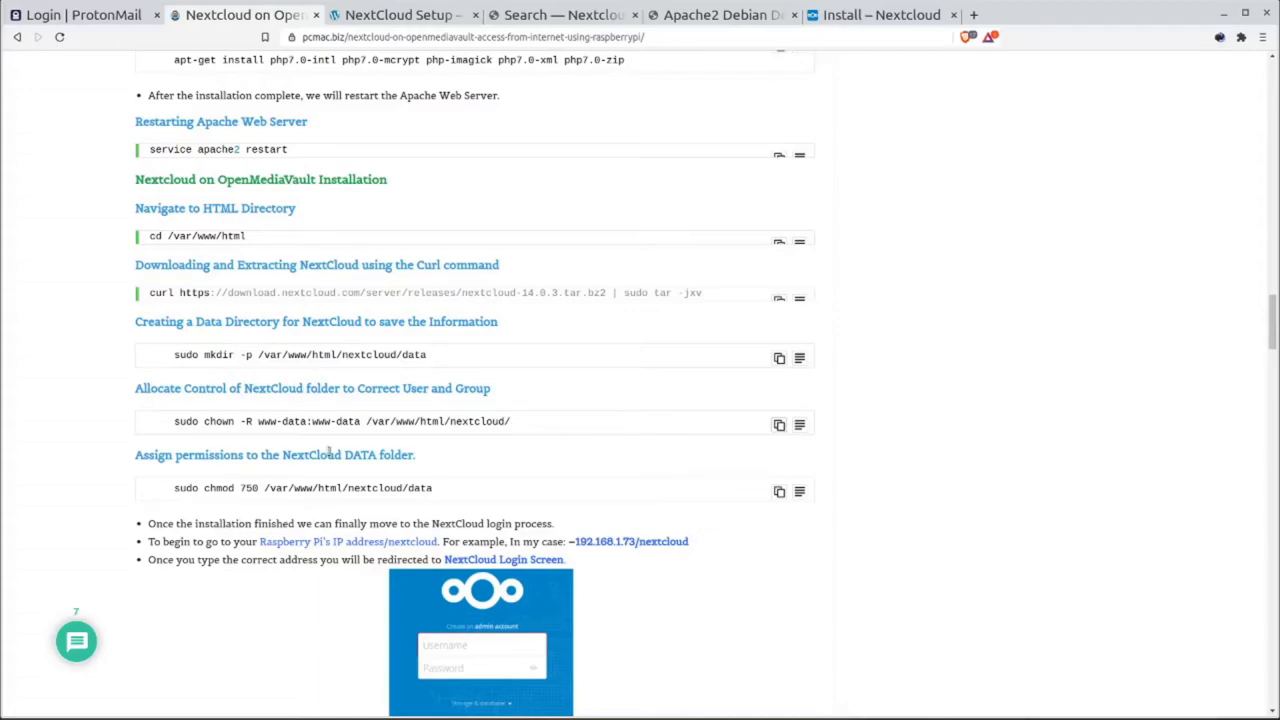
pyautogui.moveTo(1117, 695)
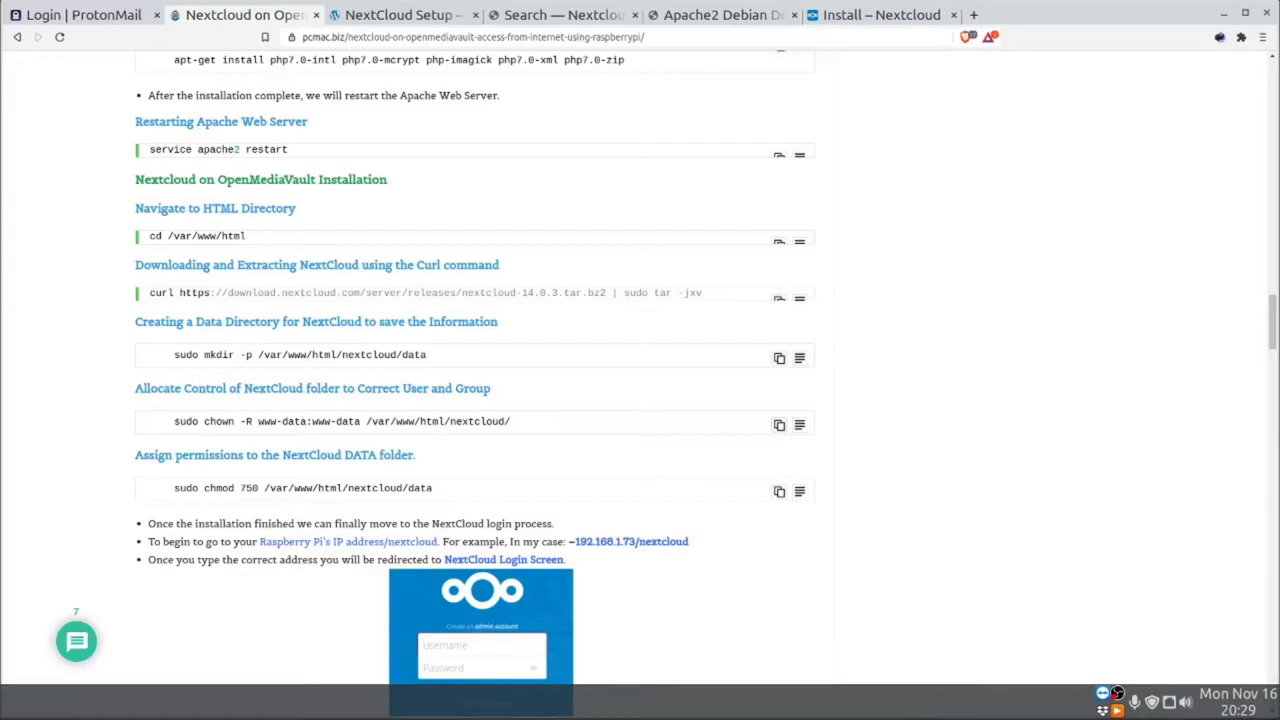
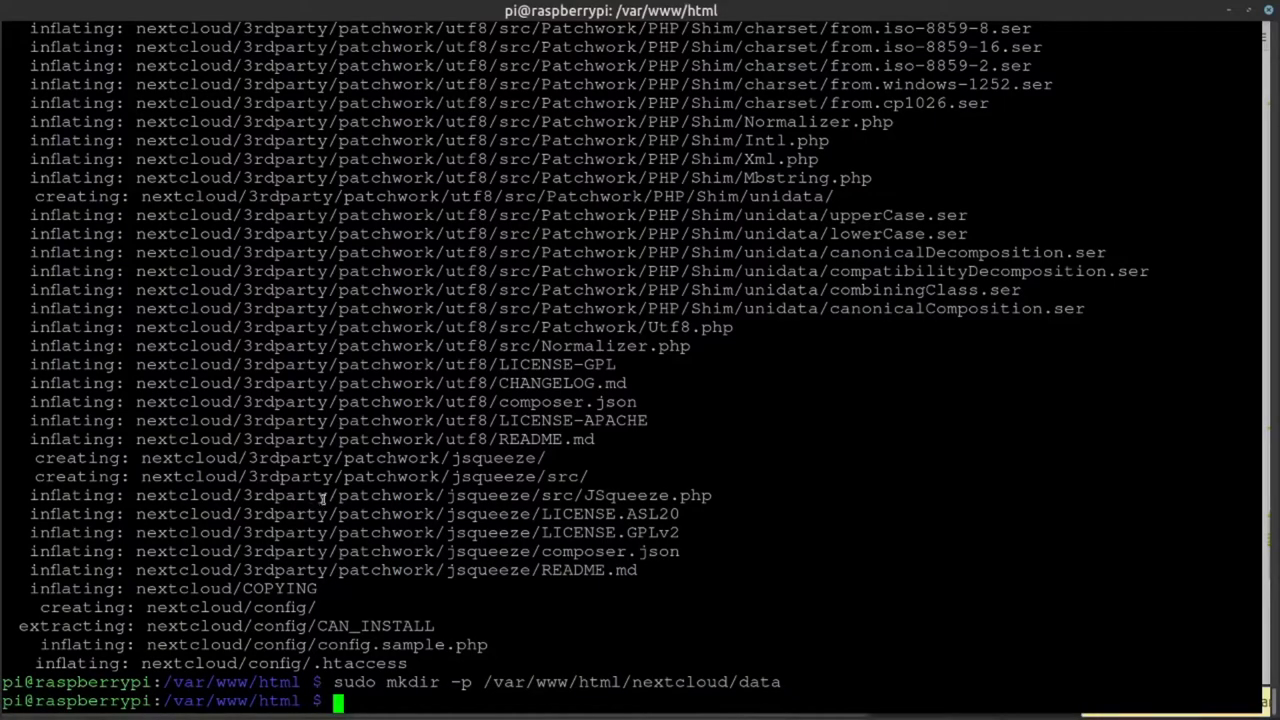
pyautogui.write('sudo chown -R www-data:www-data /var/www/html/nextcloud/')
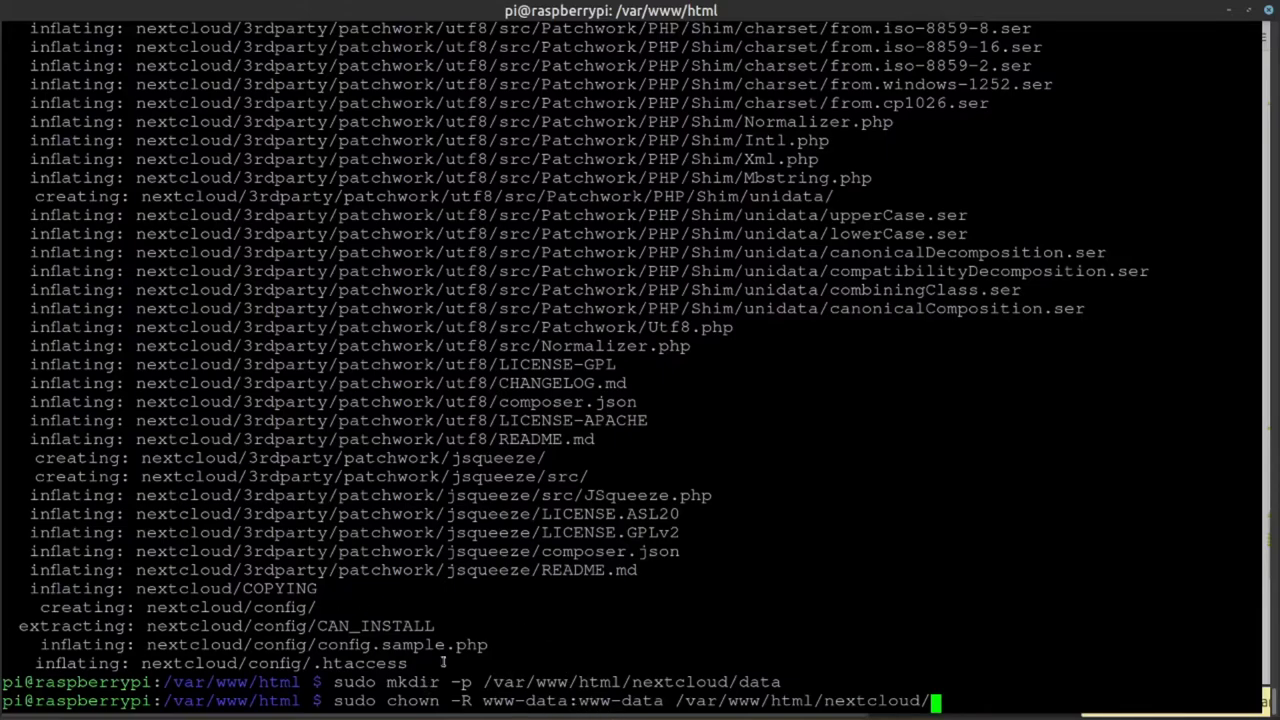
pyautogui.press('Return')
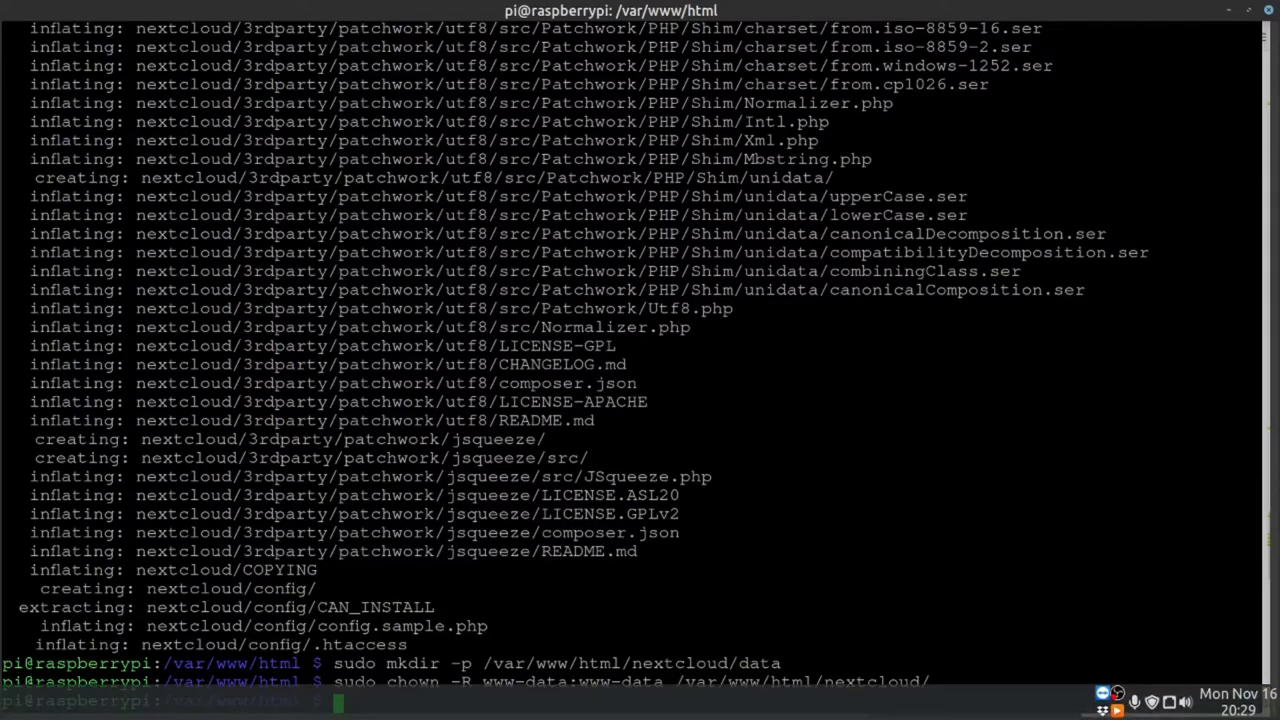
# Copy the data folder permissions command from the guide and run "sudo chmod 750 /var/www/html/nextcloud/data" in the terminal.
pyautogui.hotkey('alt', 'Tab')
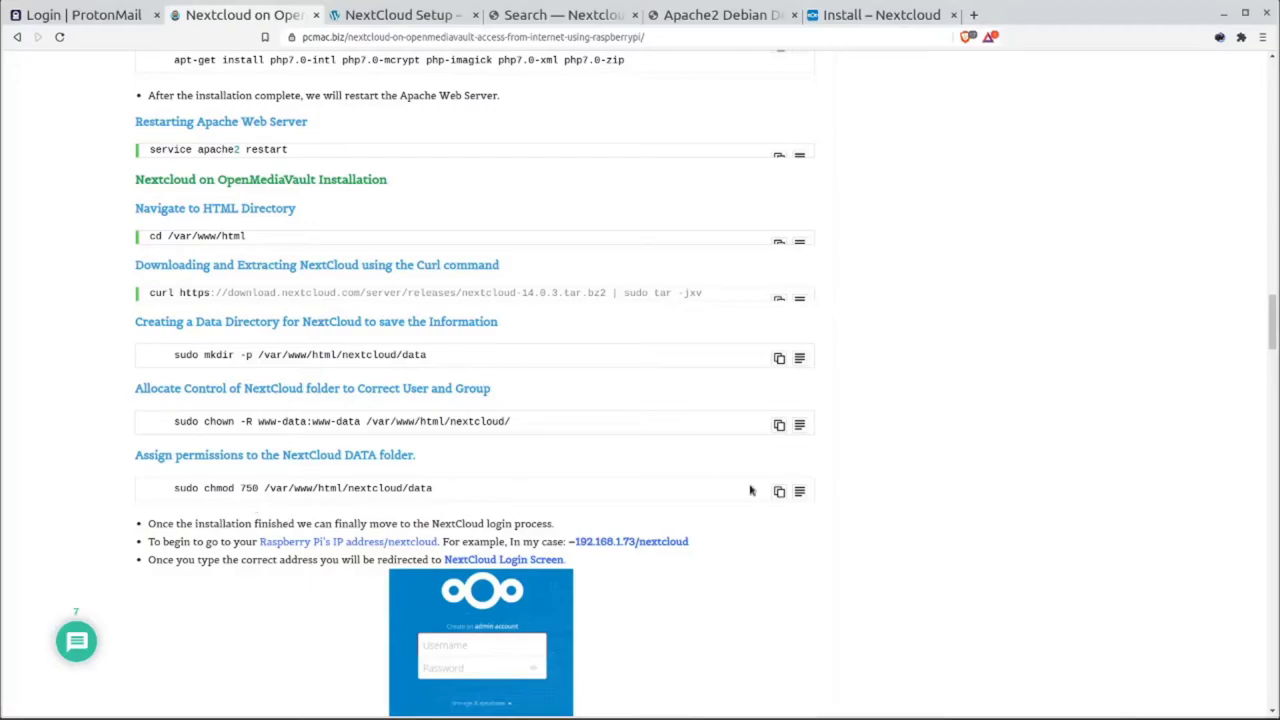
pyautogui.click(781, 491)
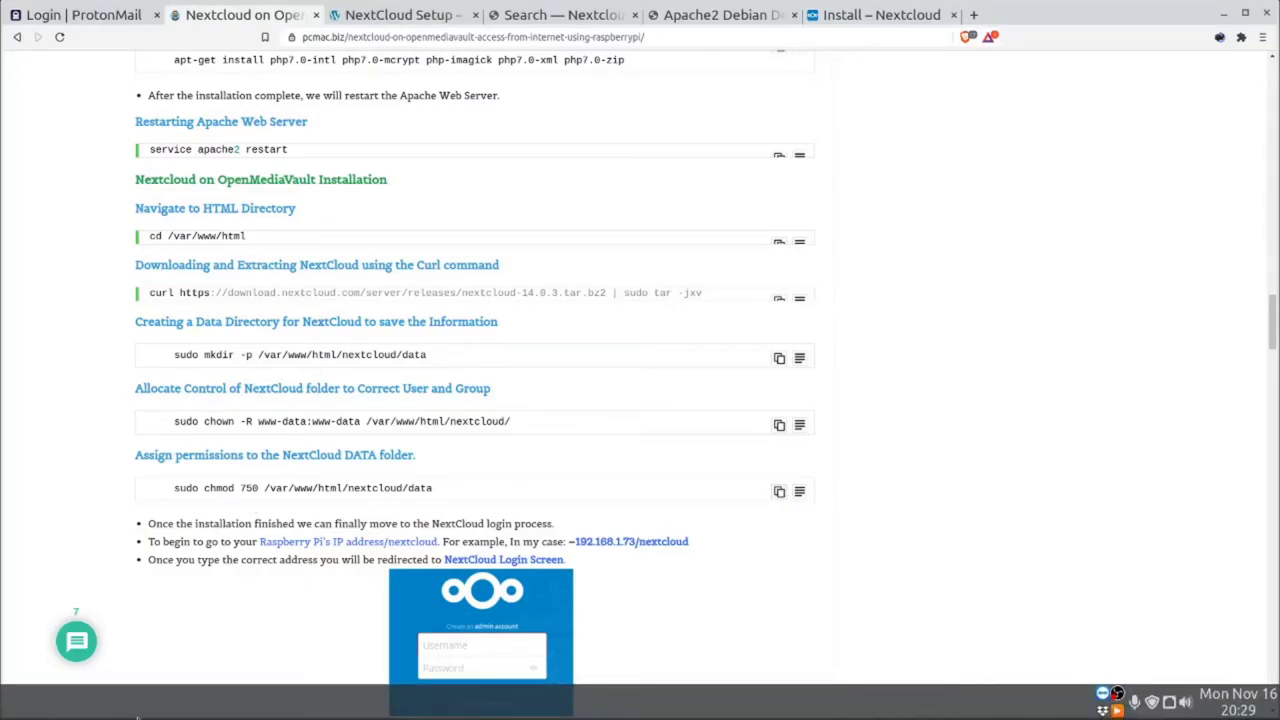
pyautogui.hotkey('alt', 'Tab')
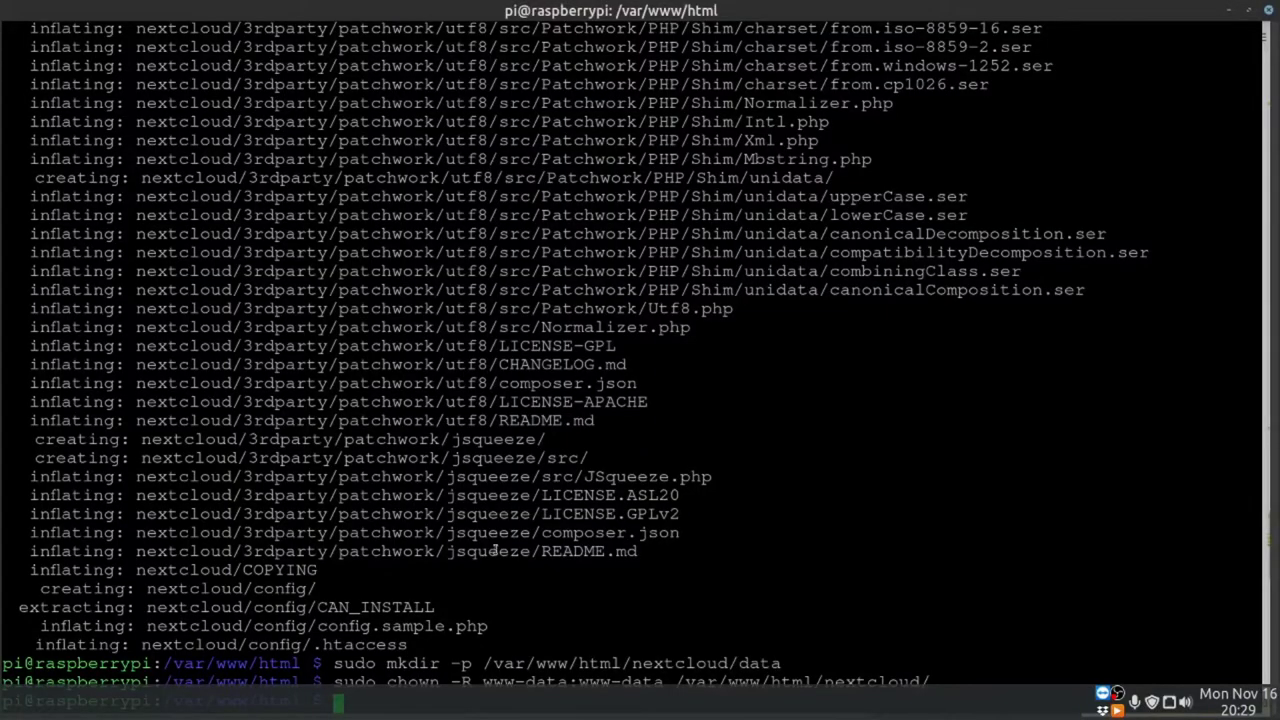
pyautogui.write('sudo chmod 750 /var/www/html/nextcloud/data')
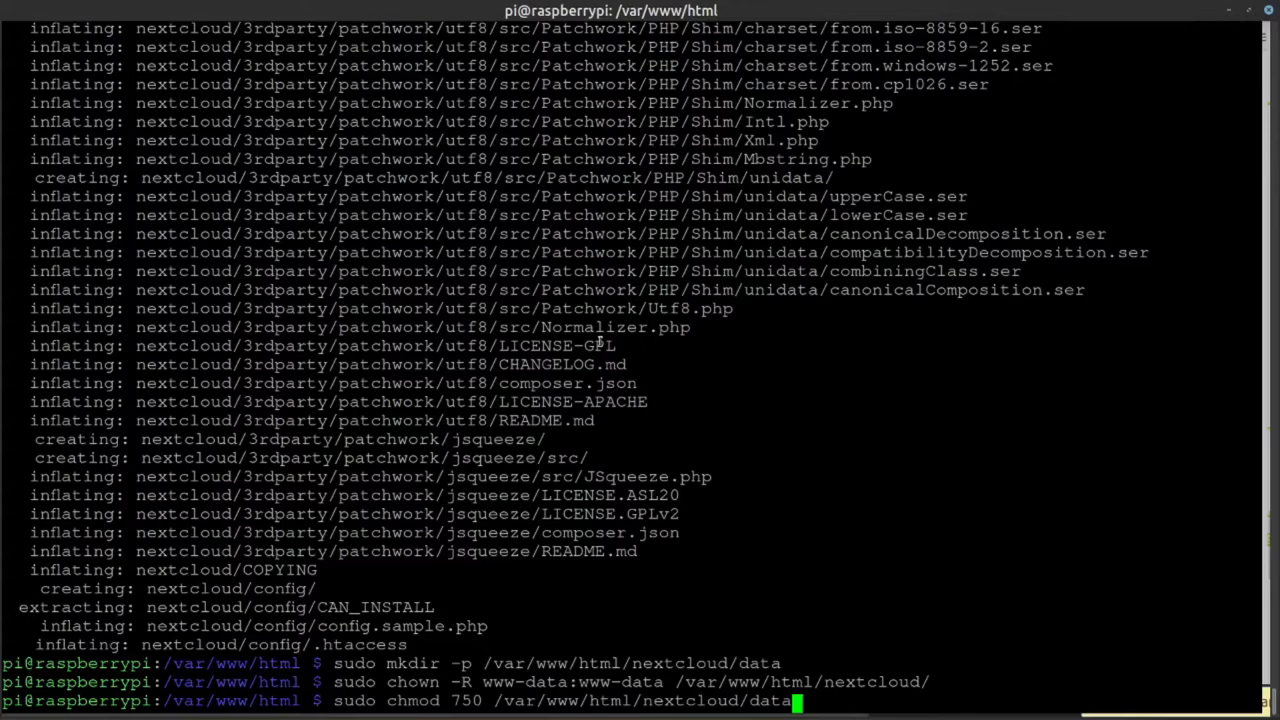
pyautogui.press('Return')
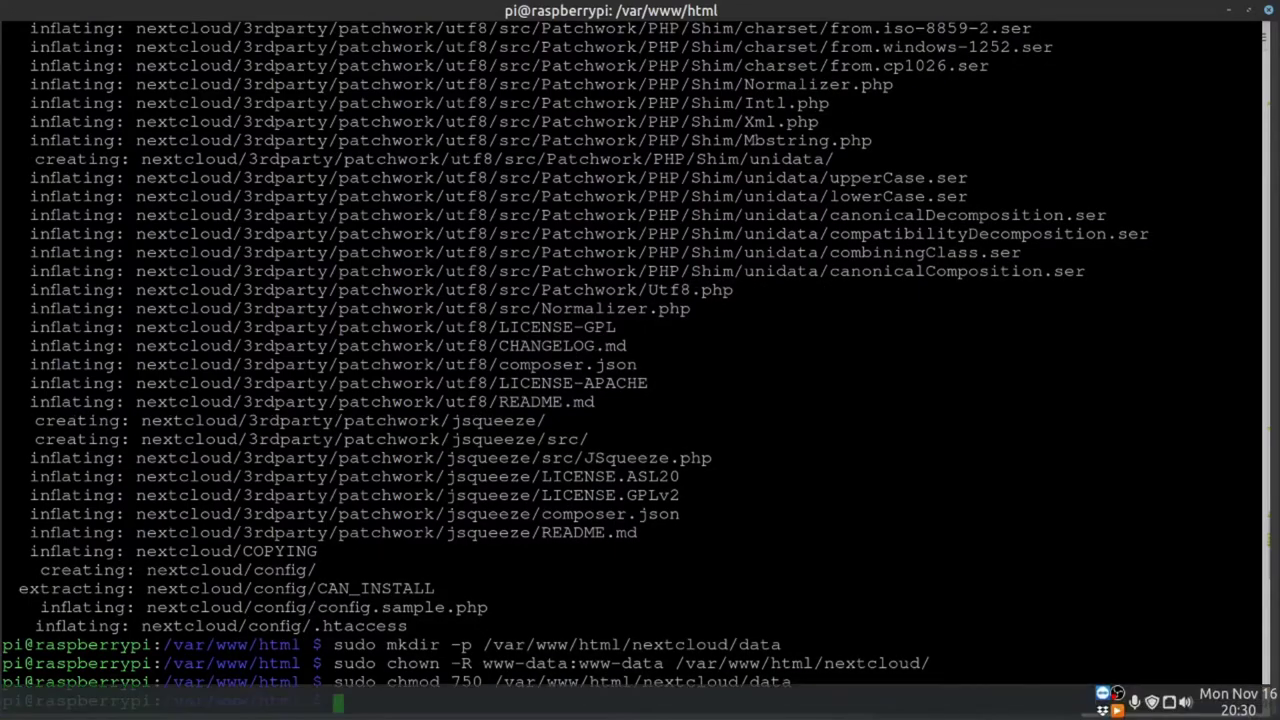
# Check the guide's login instructions in the browser and try to open 192.168.1.8/Nextcloud in a new tab.
pyautogui.hotkey('alt', 'Tab')
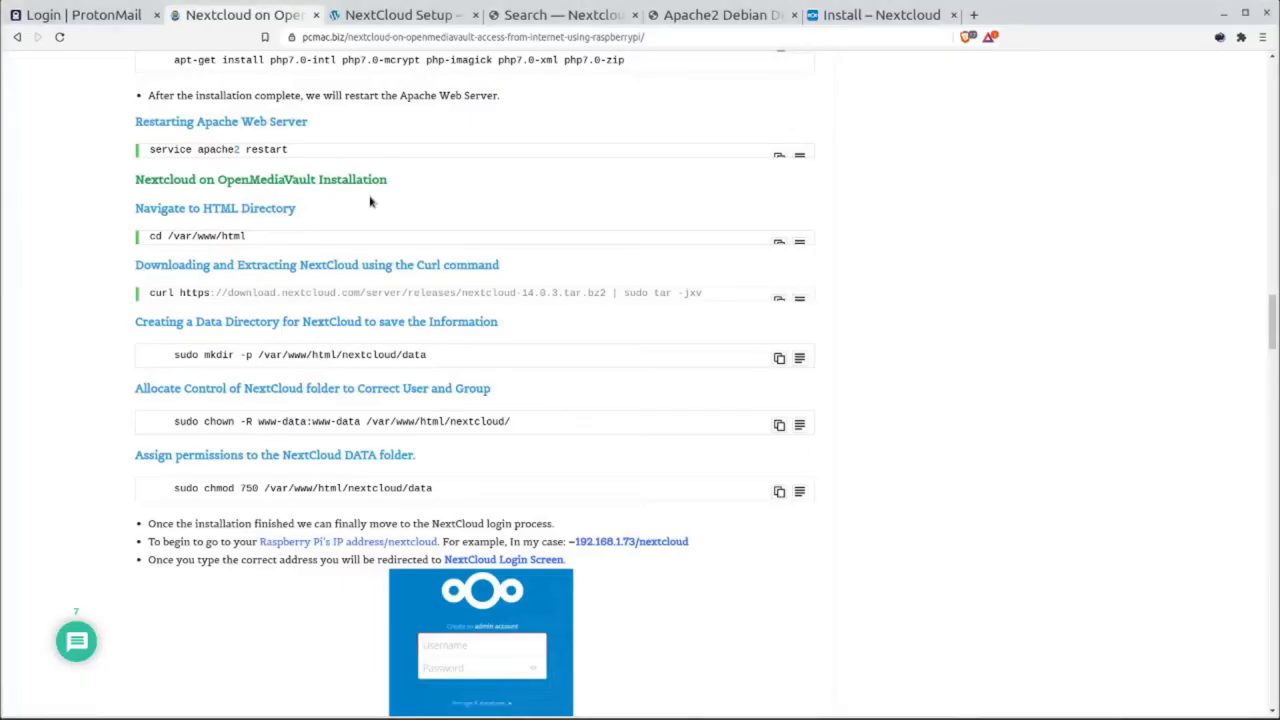
pyautogui.scroll(-2, 420, 189)
pyautogui.scroll(-5, 420, 189)
pyautogui.scroll(5, 143, 318)
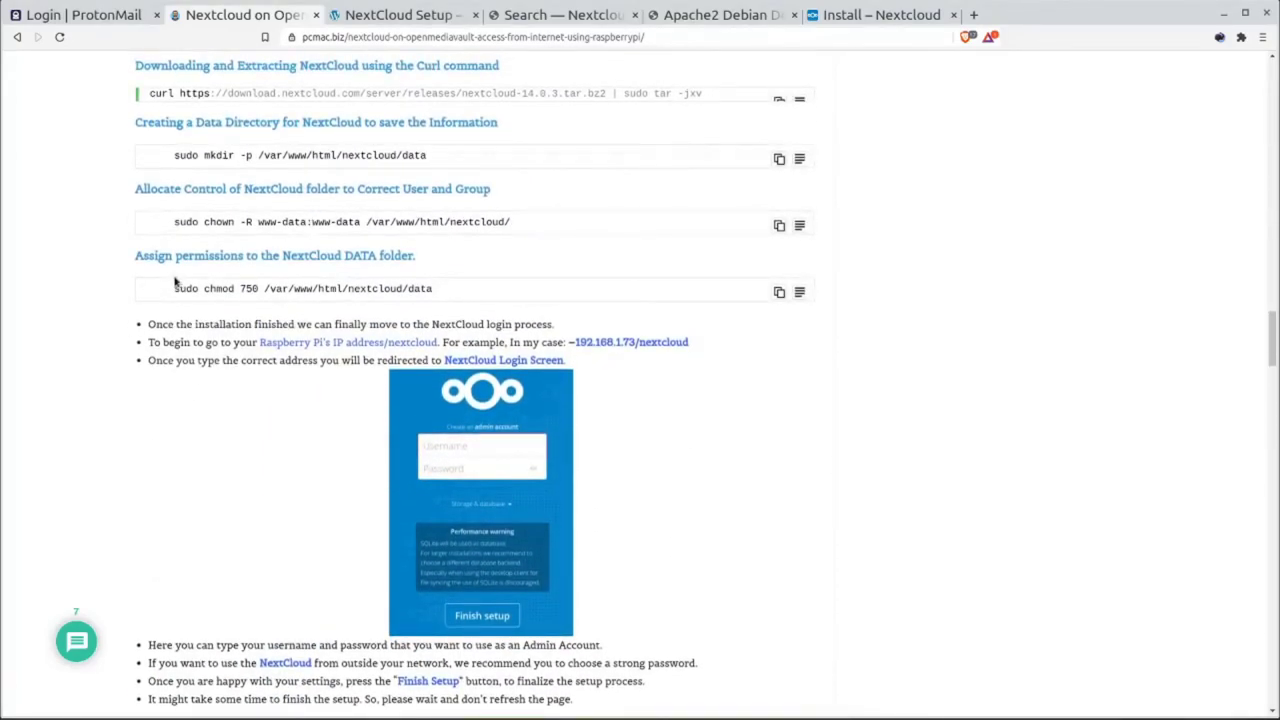
pyautogui.tripleClick(178, 288)
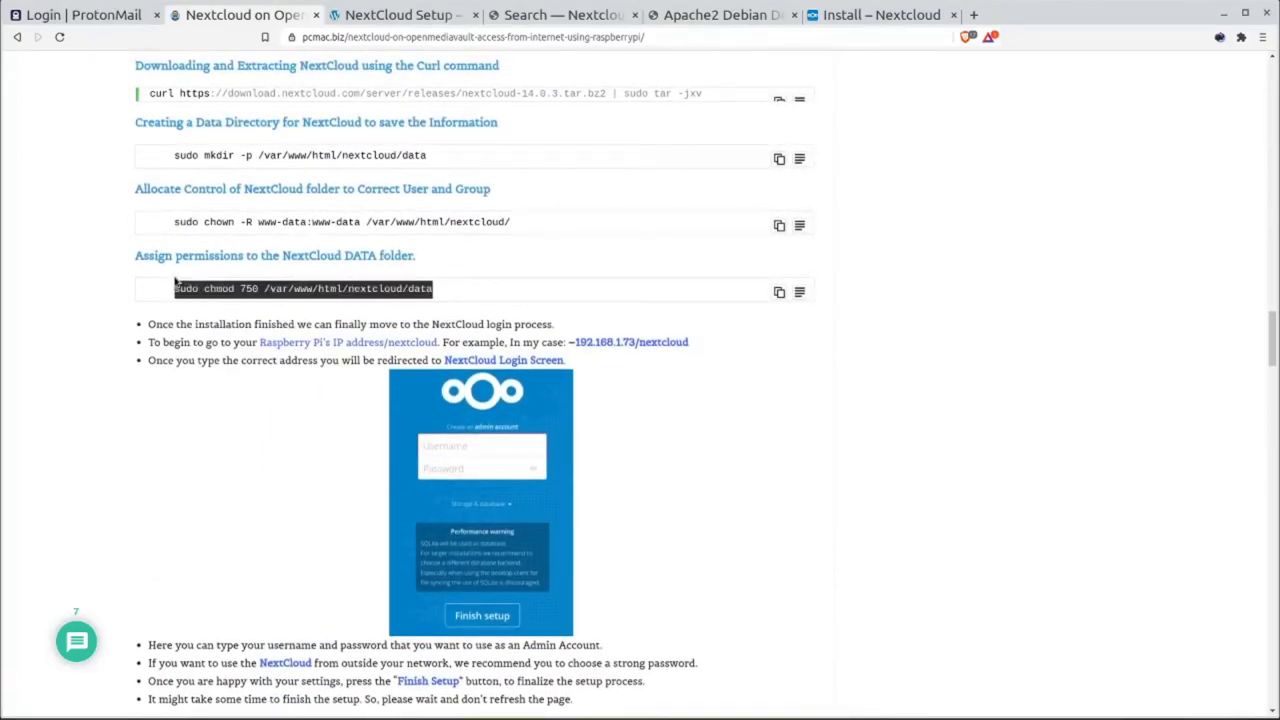
pyautogui.tripleClick(178, 360)
pyautogui.click(184, 395)
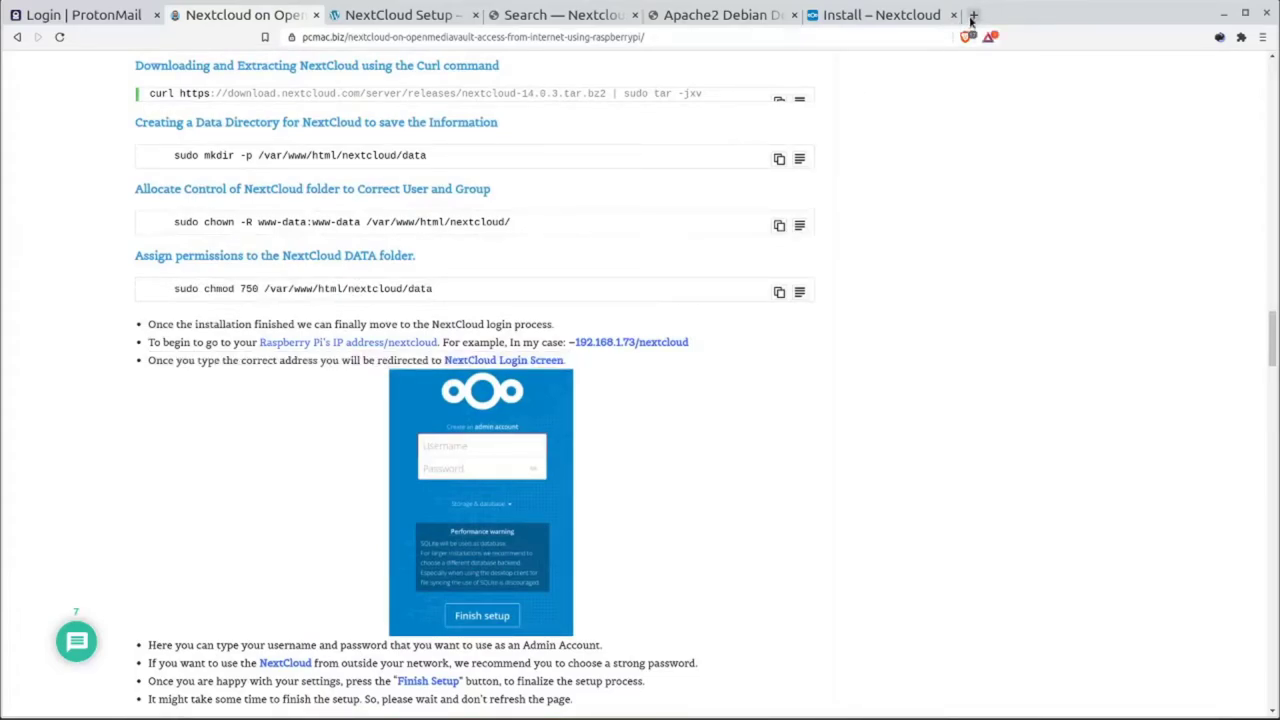
pyautogui.click(972, 18)
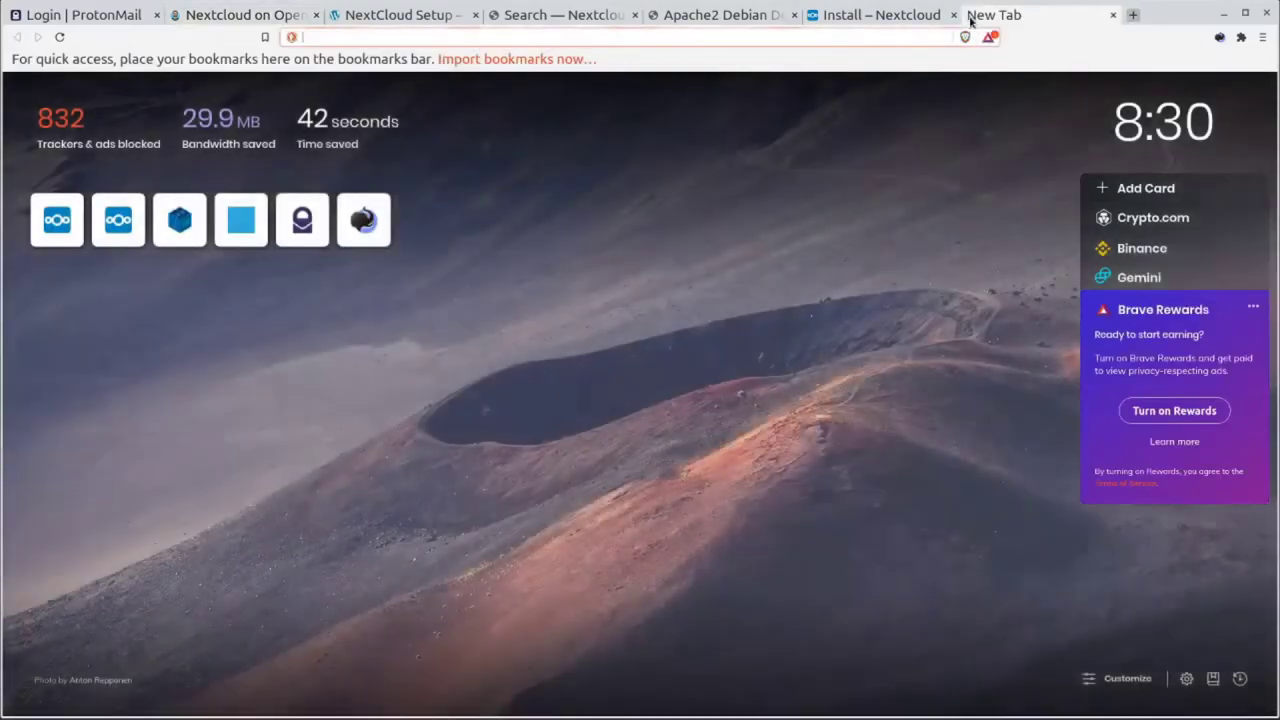
pyautogui.write('192.168.1.8')
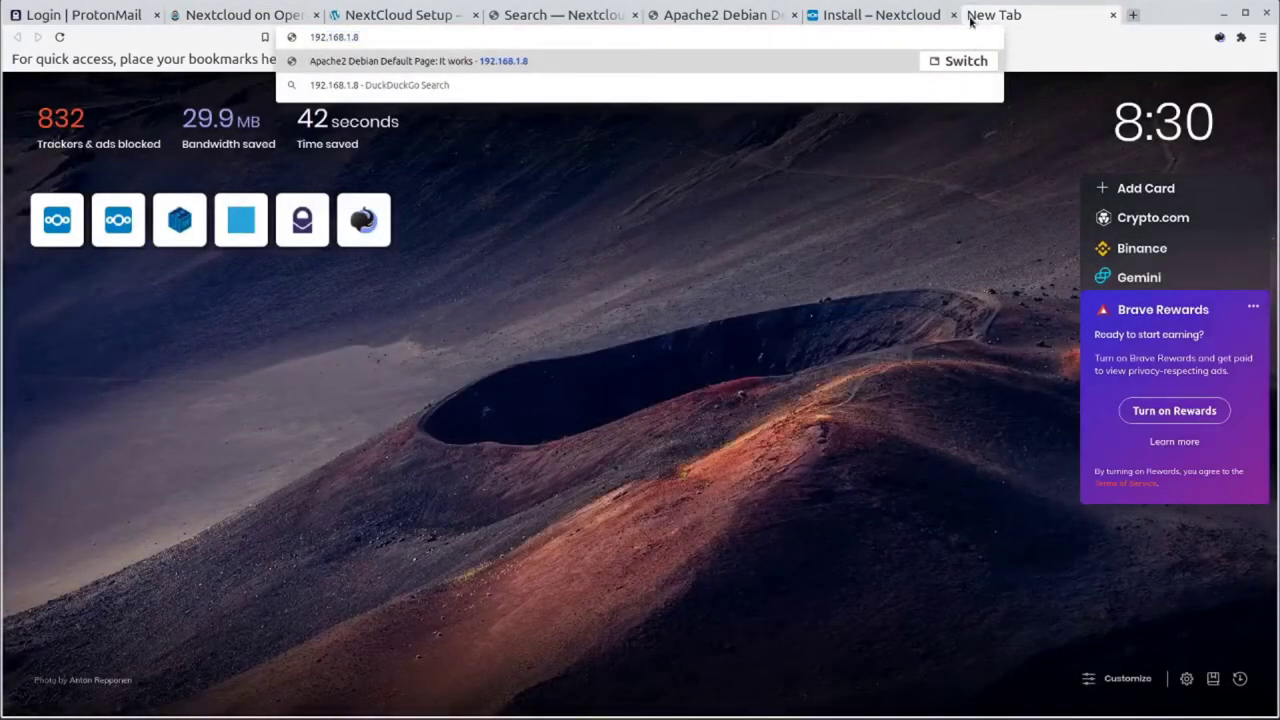
pyautogui.write('/Next')
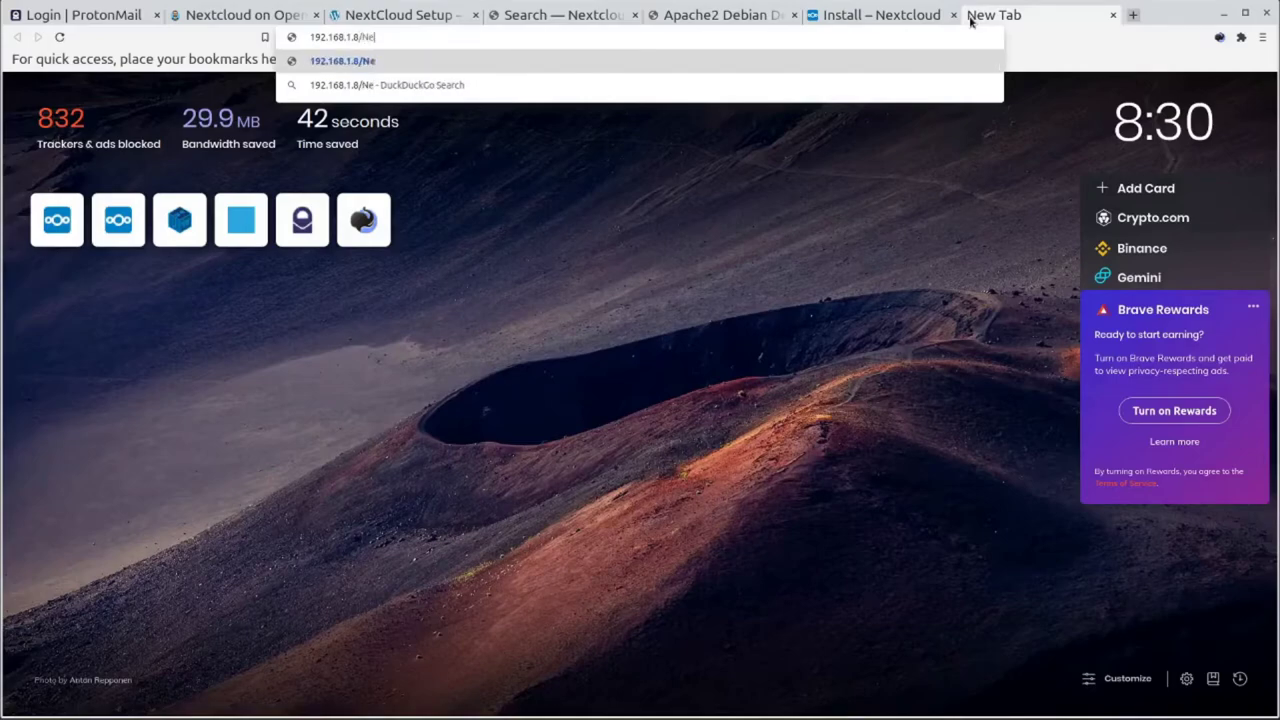
pyautogui.write('cloud')
pyautogui.press('Return')
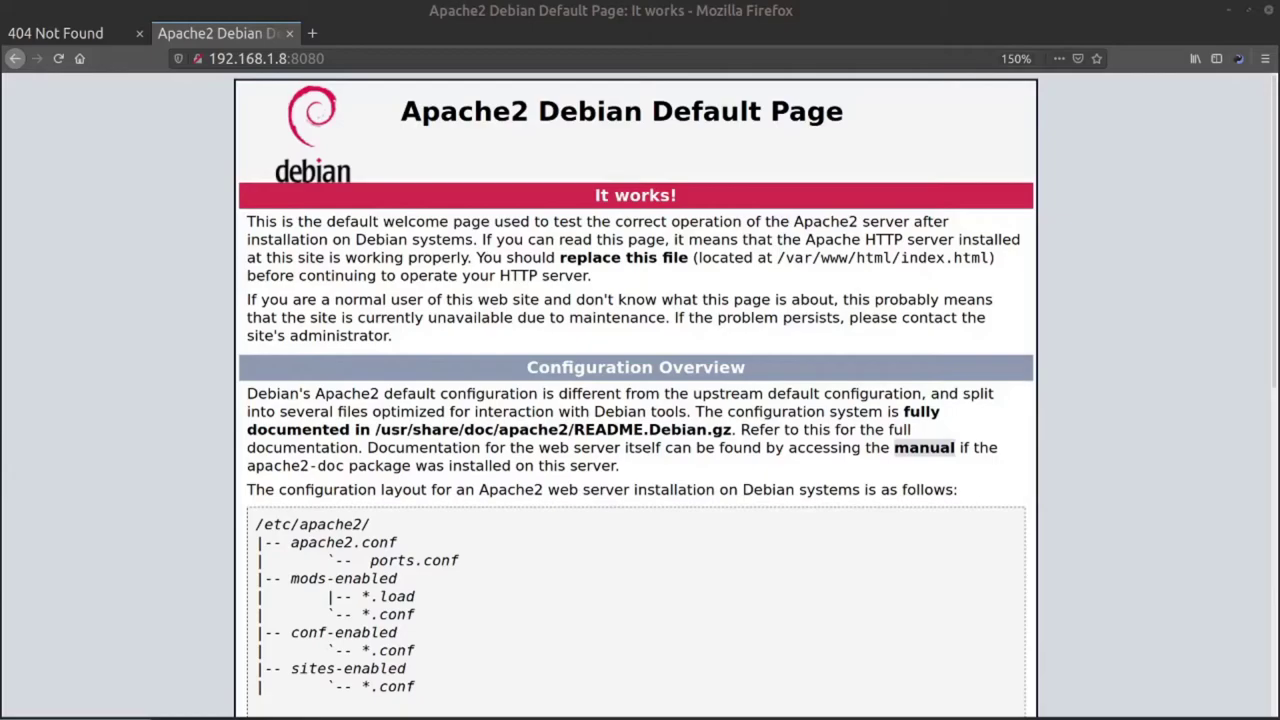
# Correct the address of the Not Found page in Firefox to 192.168.1.8:8080/nextcloud and load it.
pyautogui.click(70, 33)
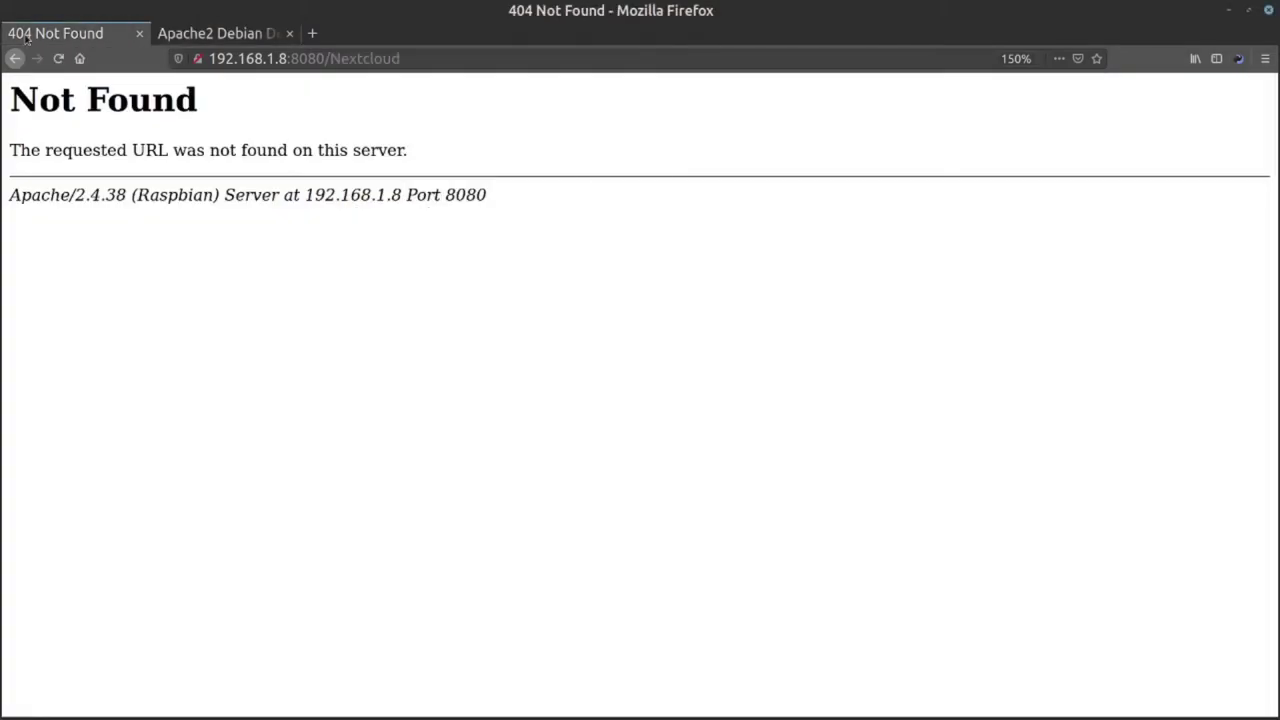
pyautogui.click(318, 58)
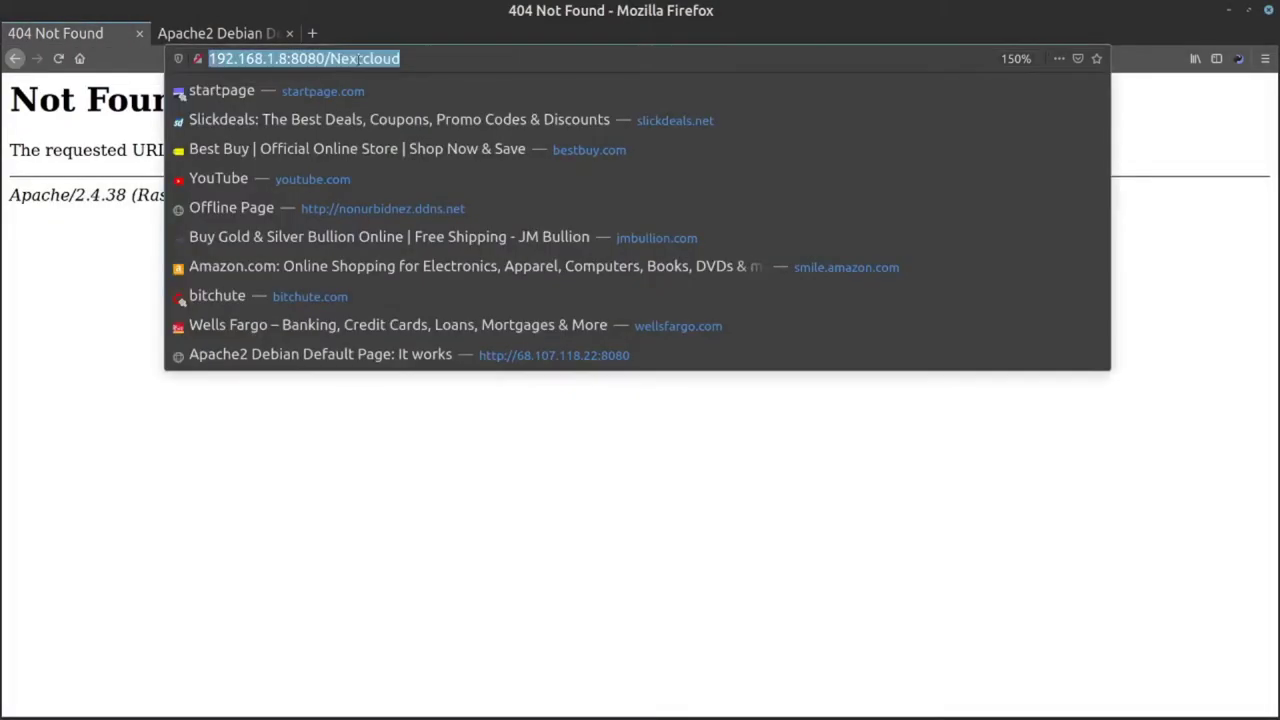
pyautogui.click(339, 60)
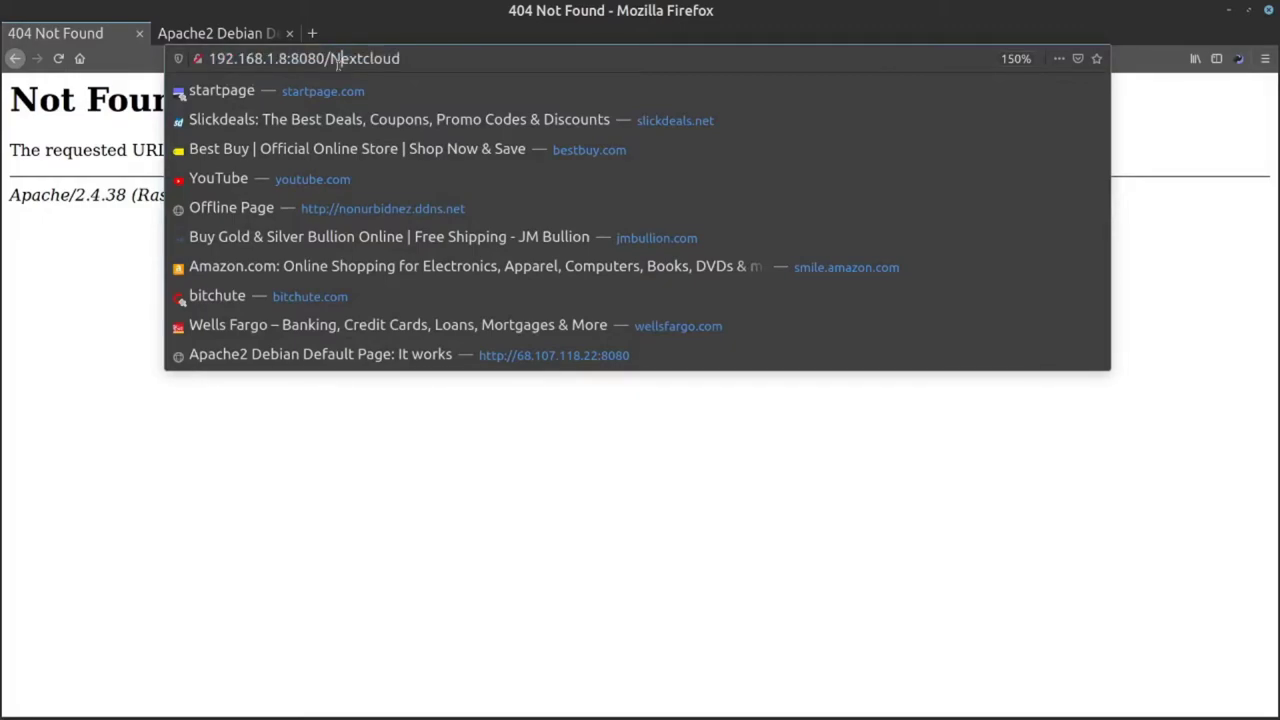
pyautogui.press('BackSpace')
pyautogui.write('n')
pyautogui.press('Return')
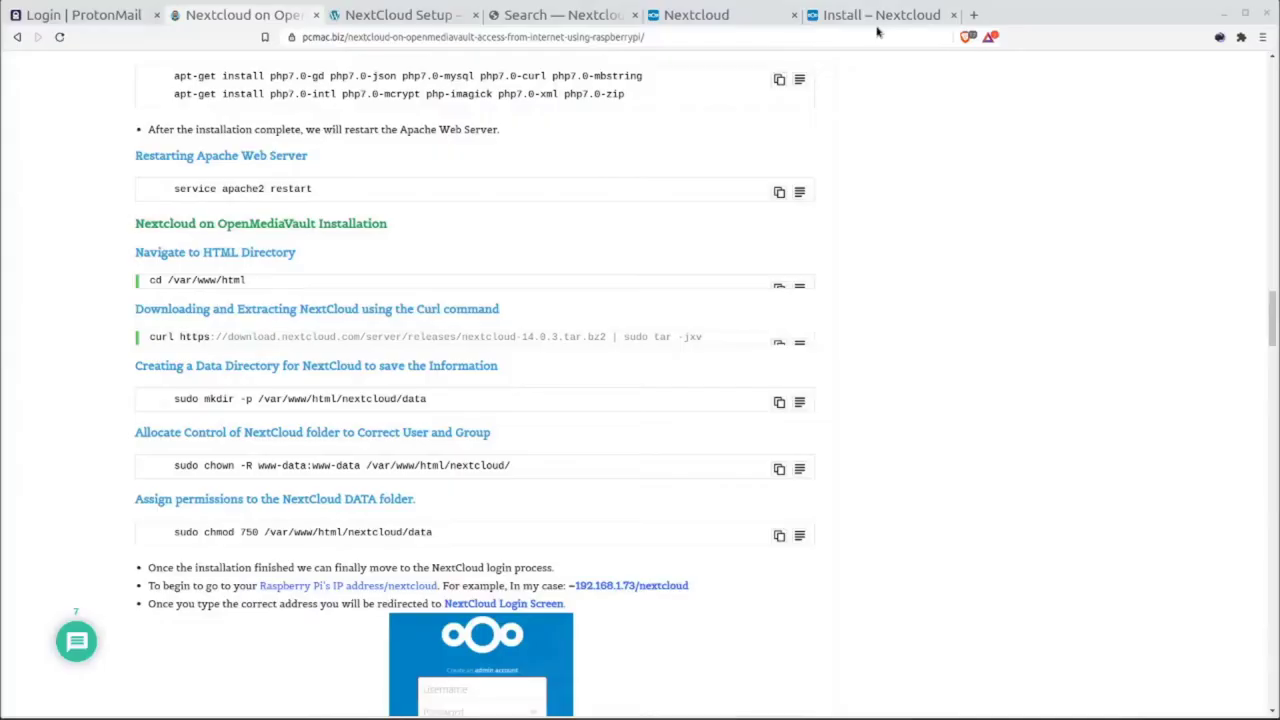
# Copy the database user name ncdbuser from the hendgrow.com guide into the database user field of the Nextcloud setup form in Brave.
pyautogui.click(764, 24)
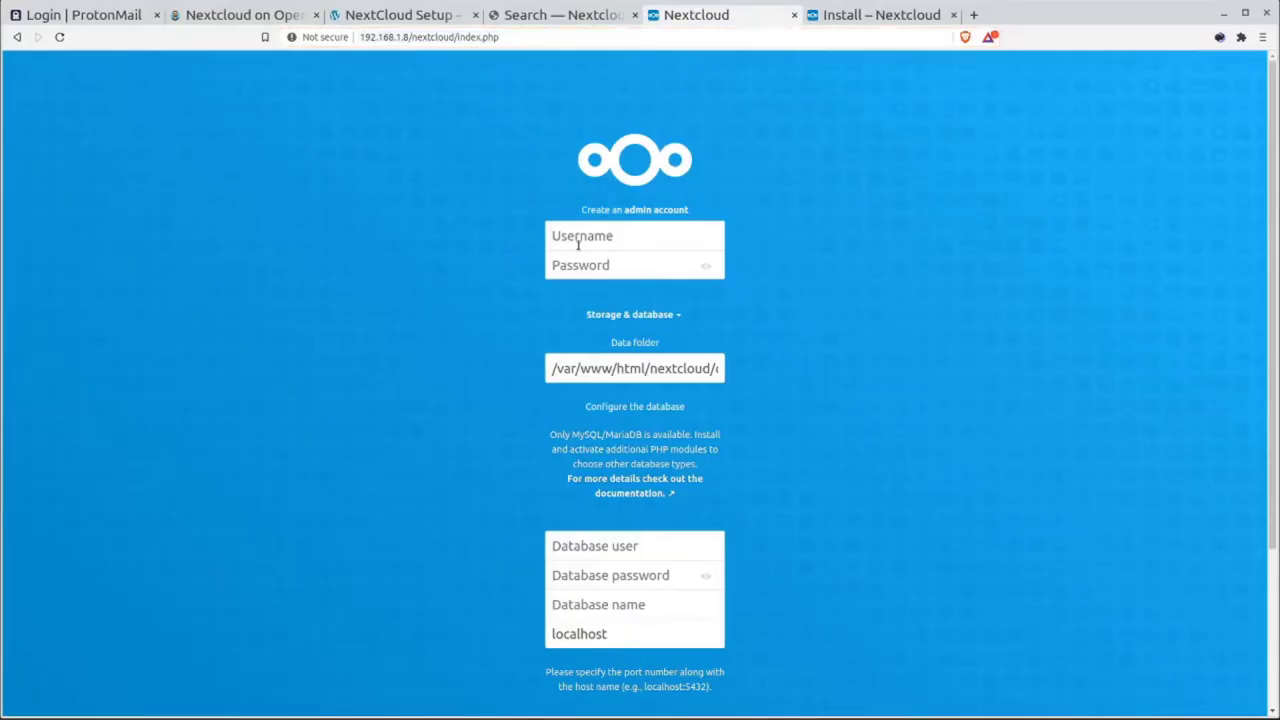
pyautogui.scroll(-3, 572, 288)
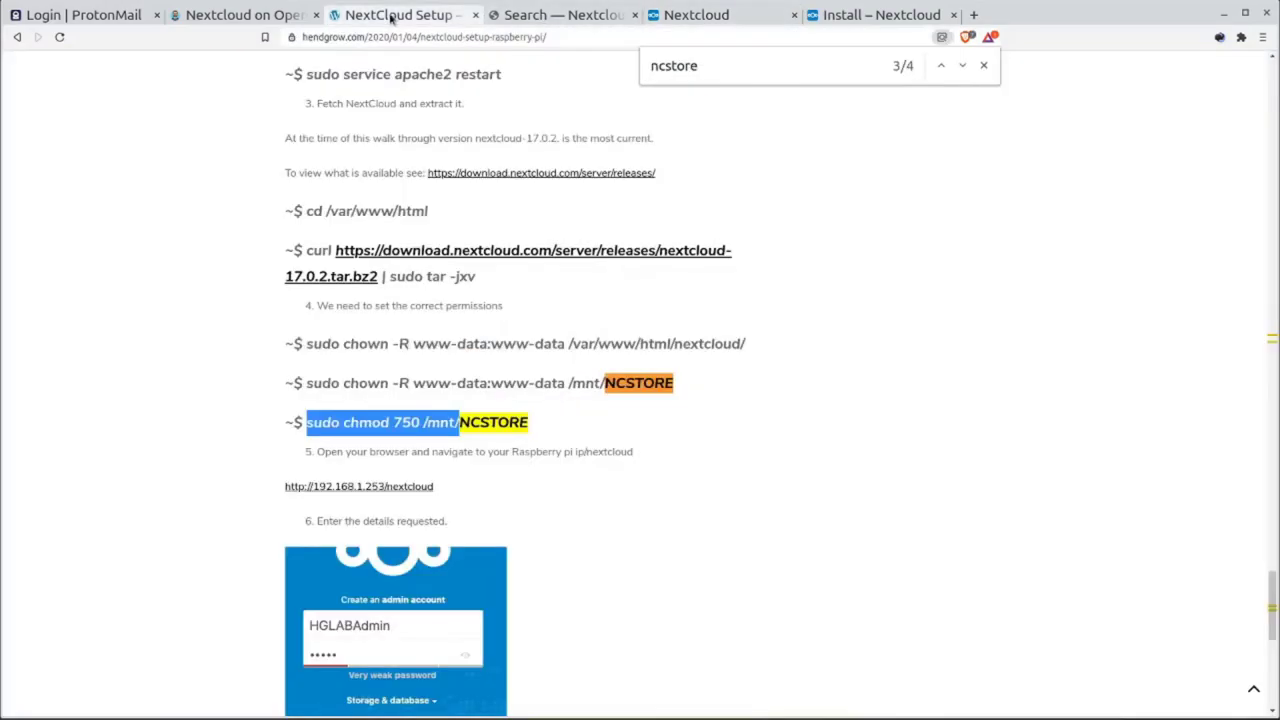
pyautogui.click(410, 15)
pyautogui.scroll(1, 353, 330)
pyautogui.scroll(6, 353, 330)
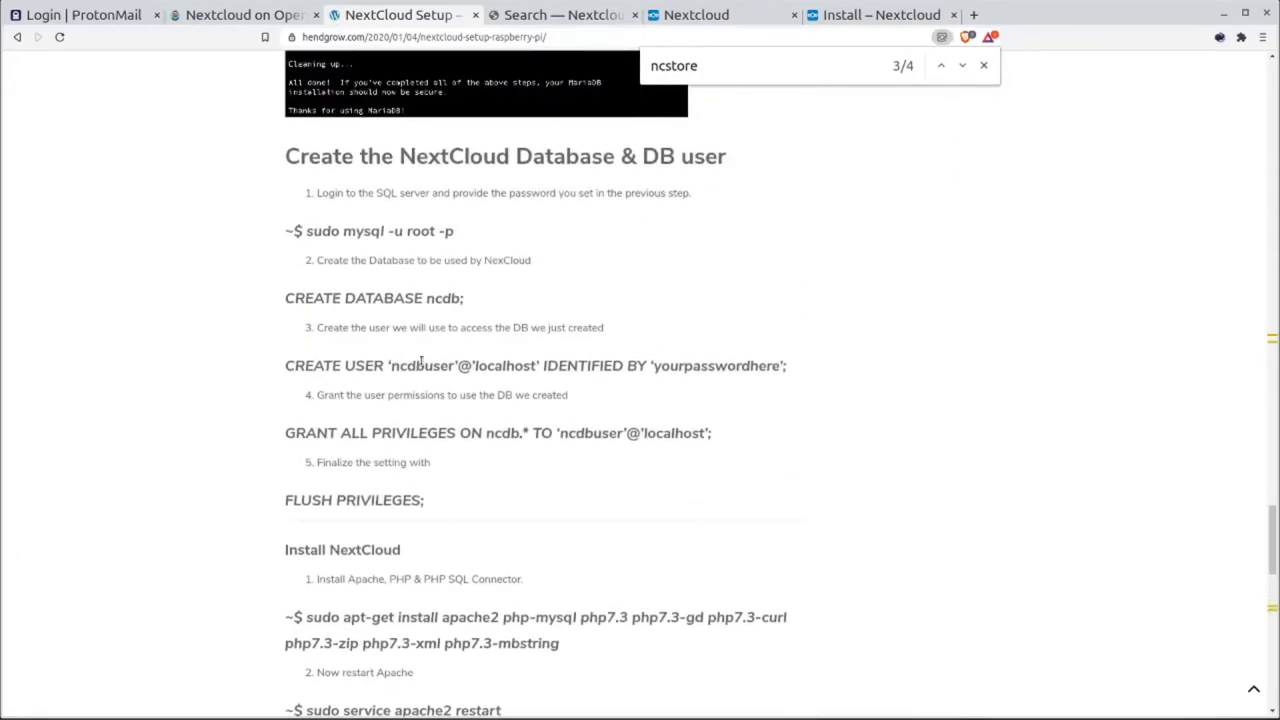
pyautogui.doubleClick(422, 364)
pyautogui.hotkey('ctrl', 'c')
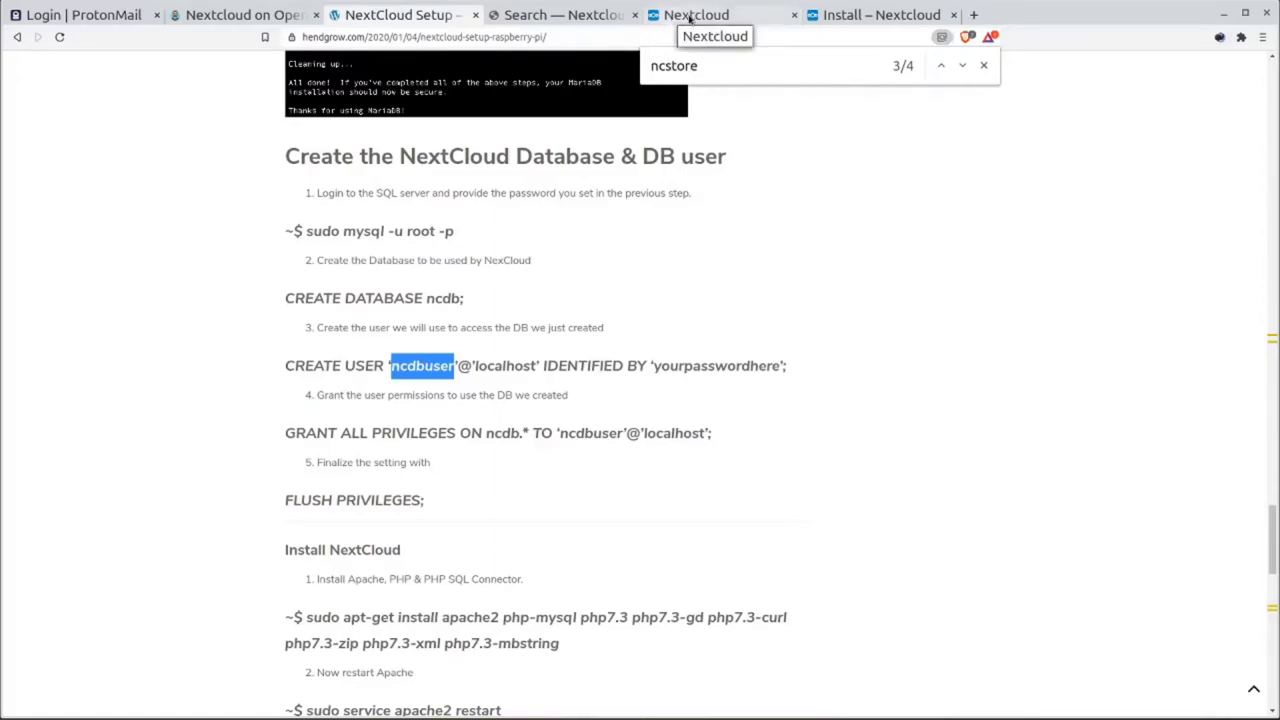
pyautogui.click(757, 19)
pyautogui.rightClick(606, 322)
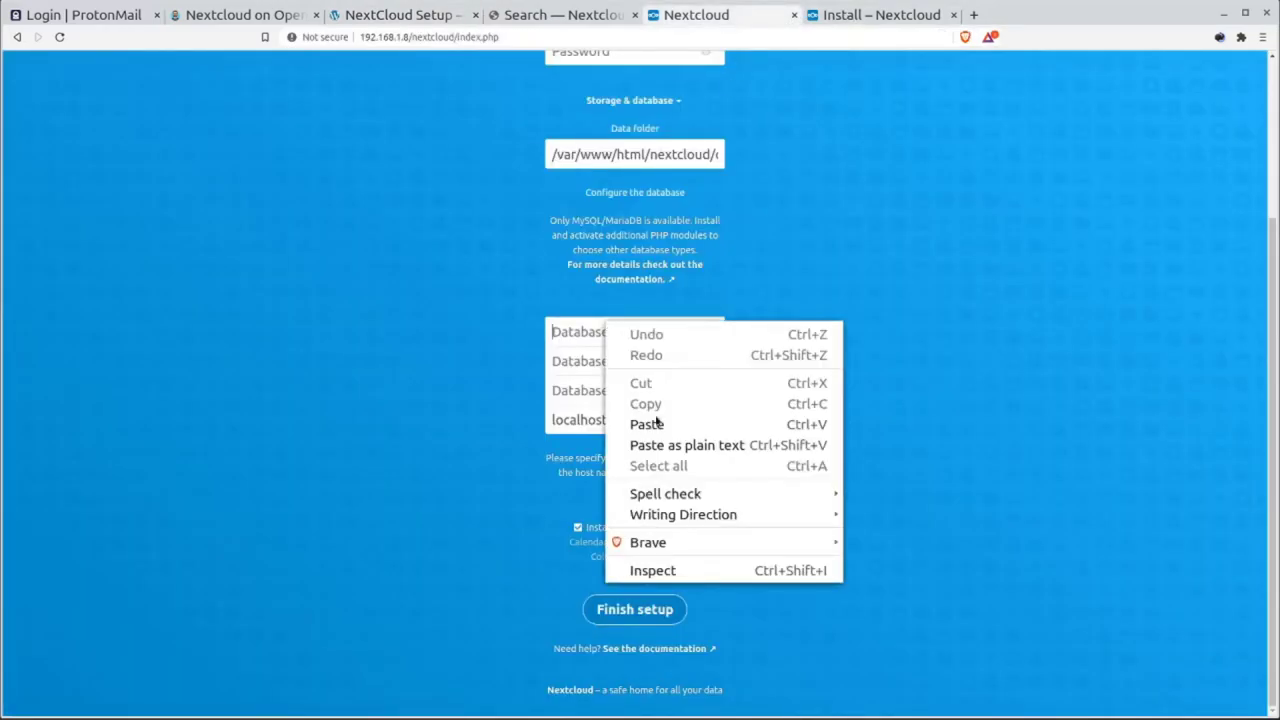
pyautogui.click(662, 445)
# Enter the database password for ncdbuser in the Nextcloud setup form.
pyautogui.click(620, 364)
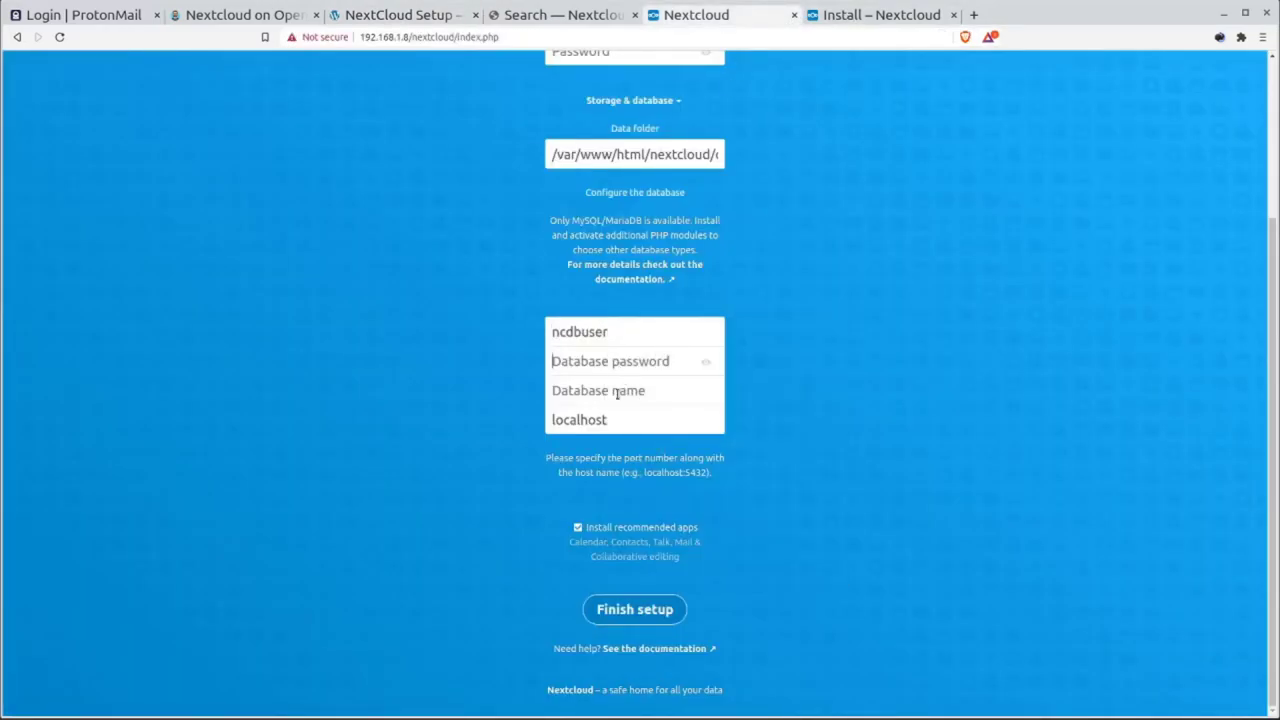
pyautogui.click(618, 364)
pyautogui.write('you')
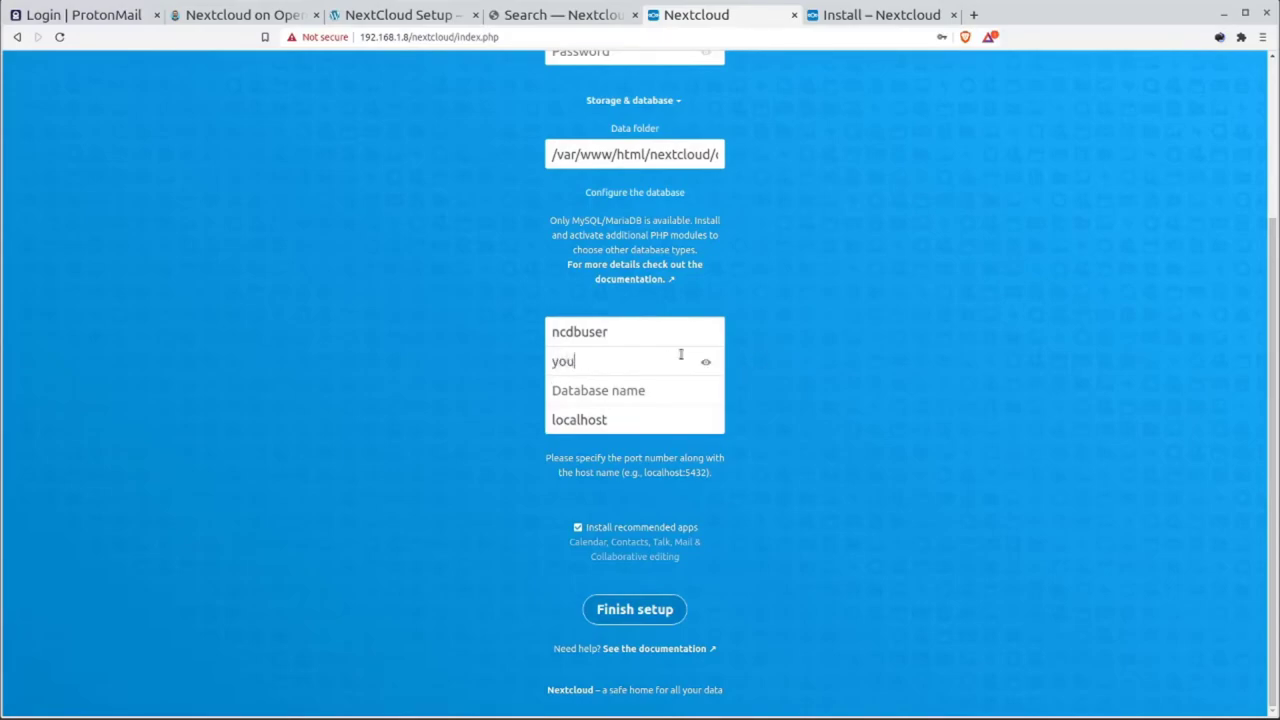
pyautogui.write('rpasswordhere')
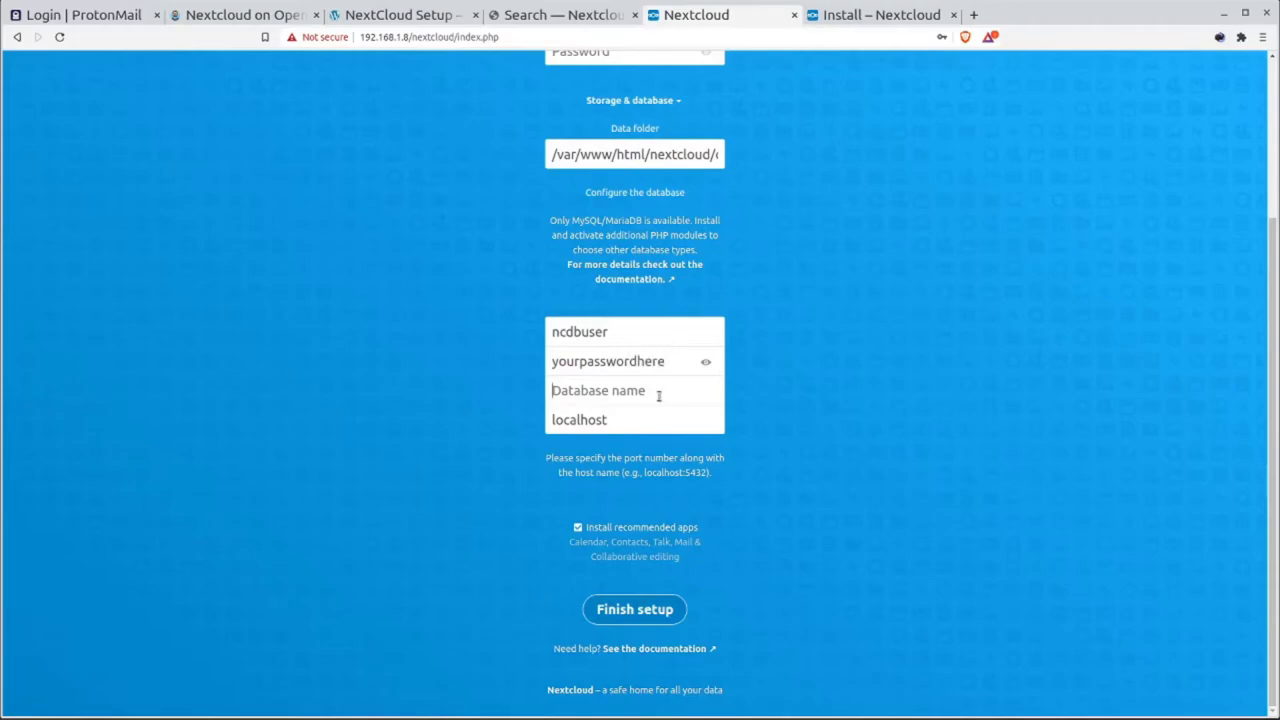
# Complete the rest of the Nextcloud setup form from the database name on, and decline saving the login in the browser.
pyautogui.scroll(2, 658, 395)
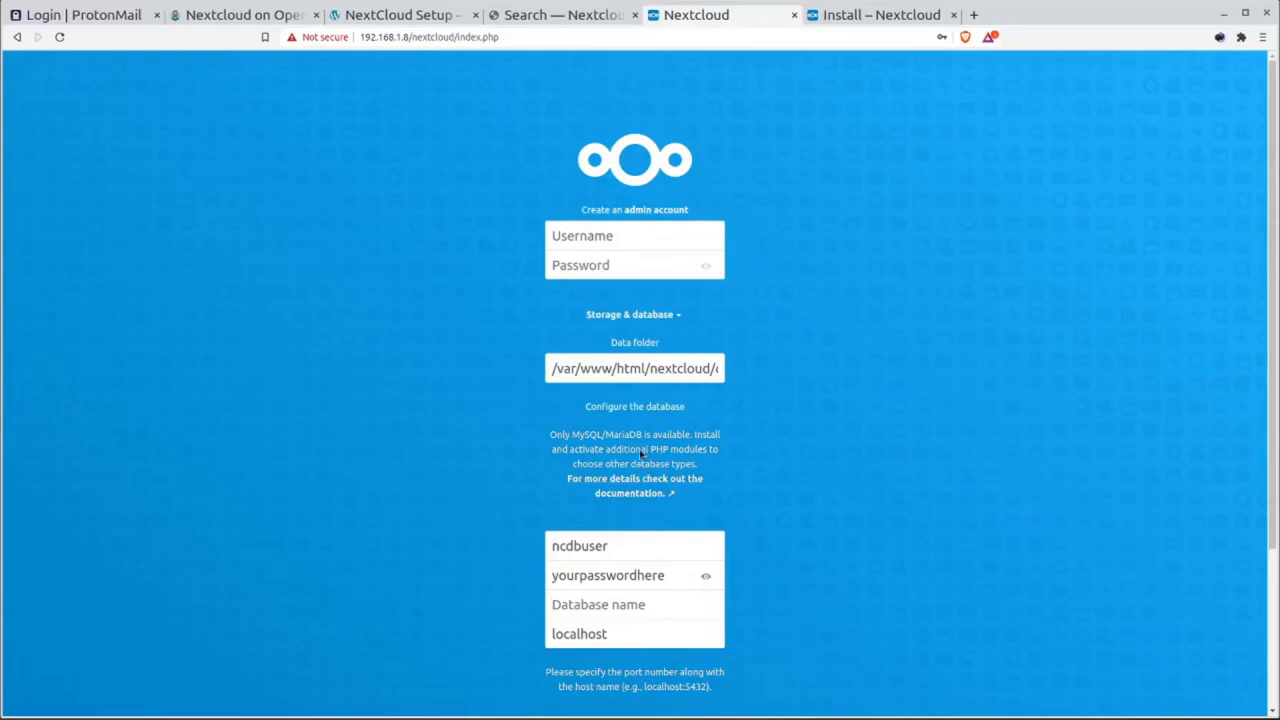
pyautogui.click(600, 604)
pyautogui.hotkey('alt', 'Tab')
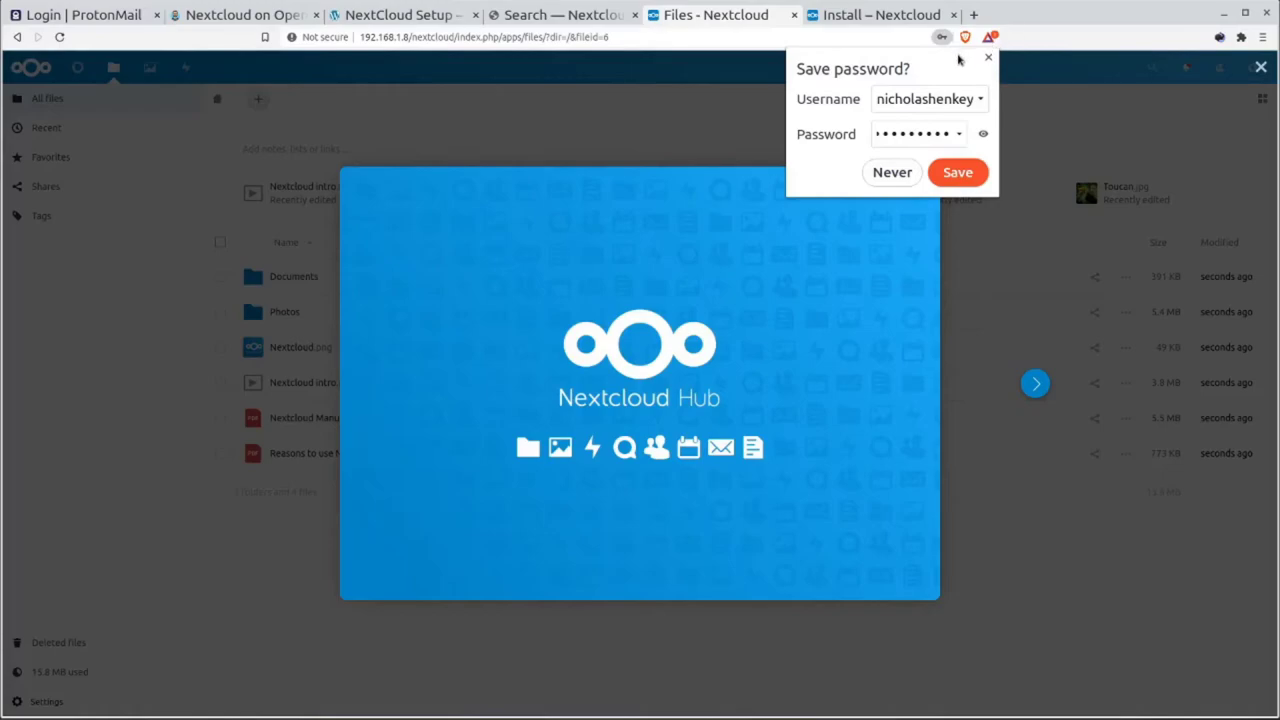
pyautogui.click(886, 176)
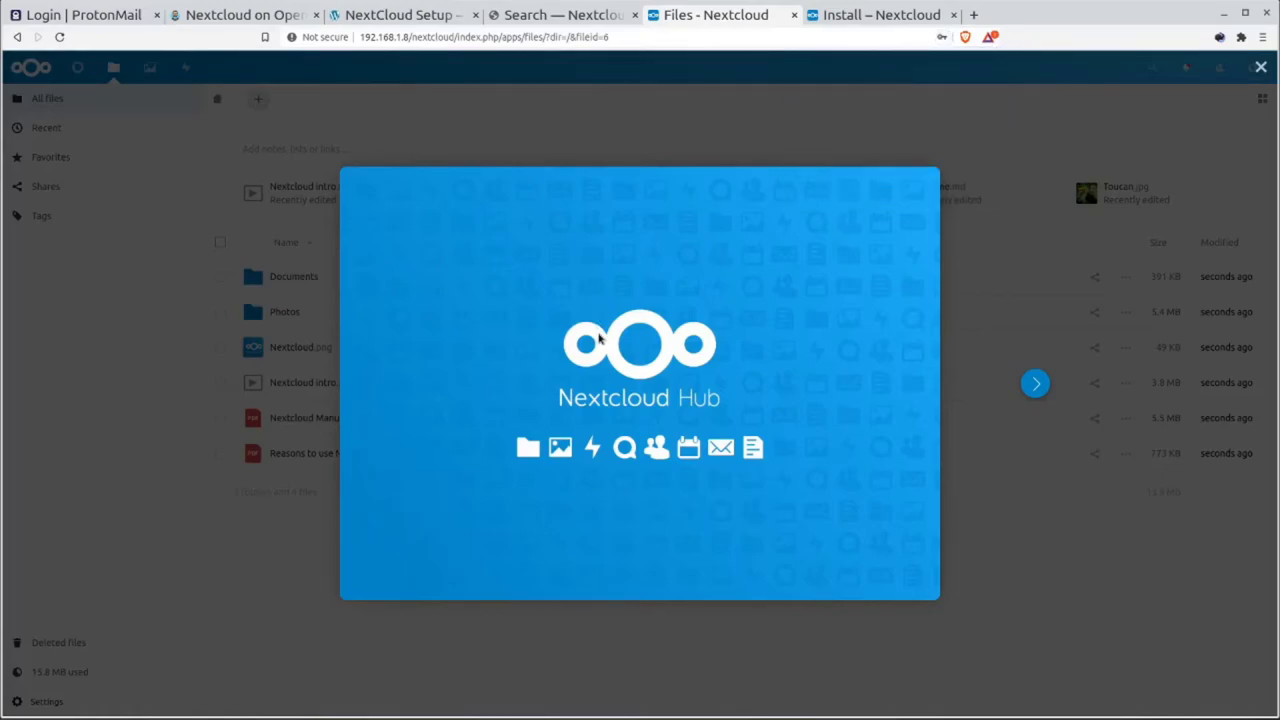
# Page through the Nextcloud Hub welcome introduction to its end and close it to reach the files view.
pyautogui.click(1033, 386)
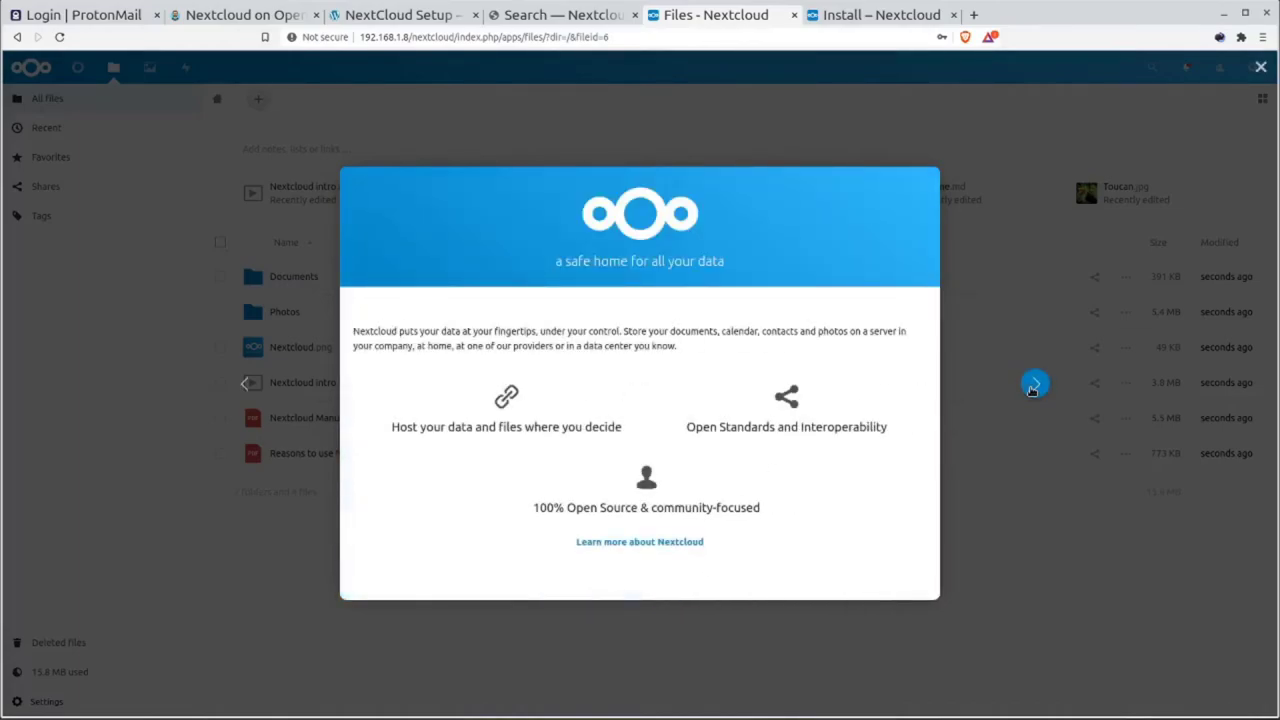
pyautogui.click(1033, 386)
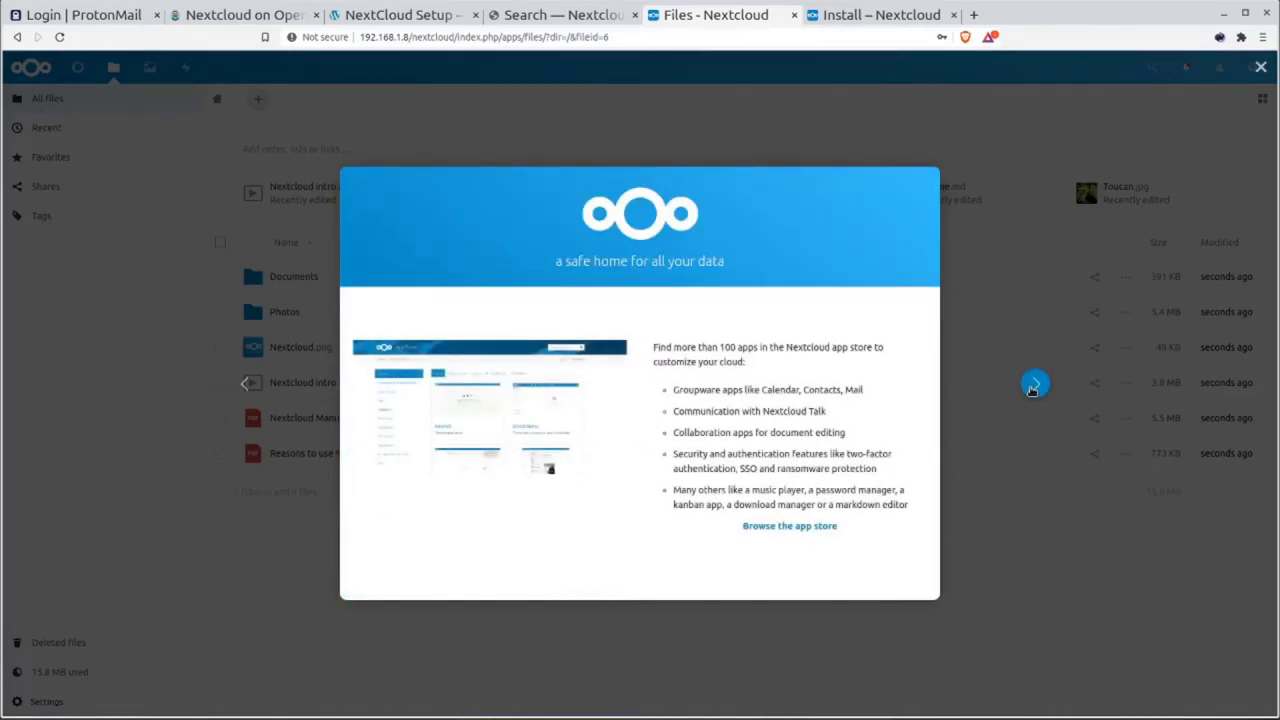
pyautogui.click(1033, 386)
pyautogui.click(1033, 386)
pyautogui.click(1030, 387)
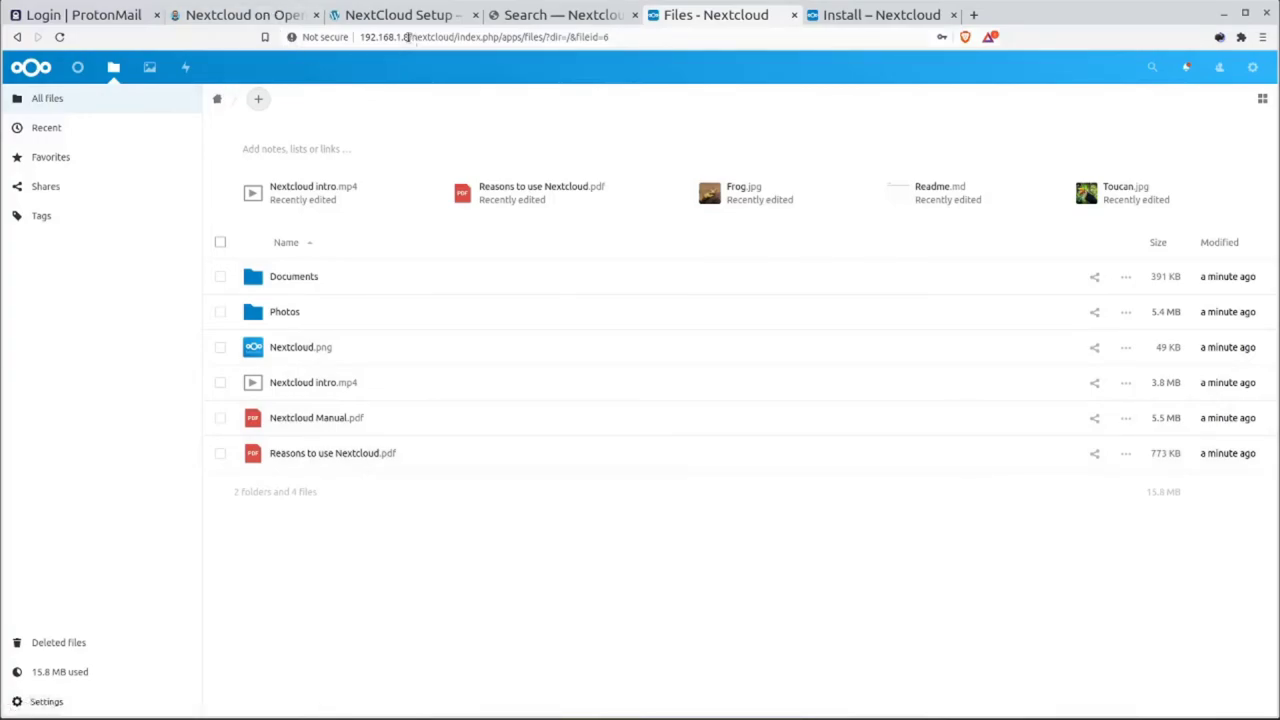
# Highlight the server's IP address in the Nextcloud page address and open a new browser tab.
pyautogui.click(373, 37)
pyautogui.moveTo(375, 34); pyautogui.dragTo(407, 37)
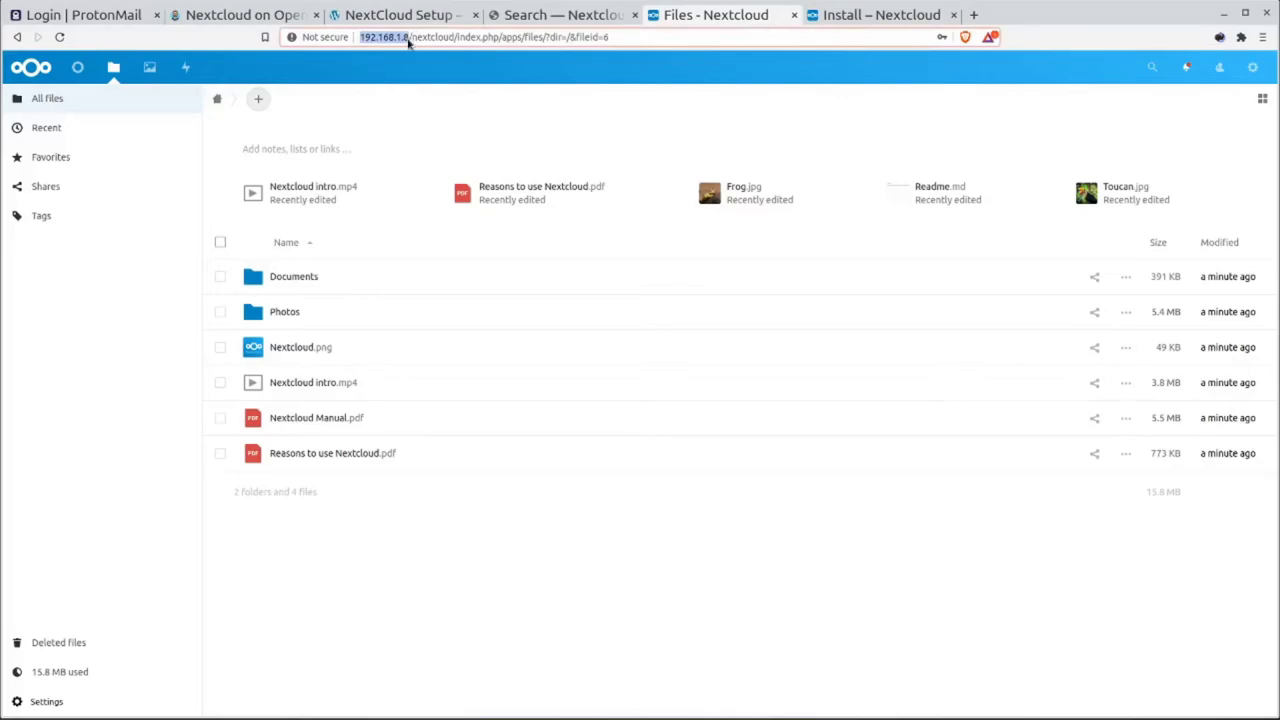
pyautogui.tripleClick(407, 38)
pyautogui.click(407, 38)
pyautogui.moveTo(200, 716)
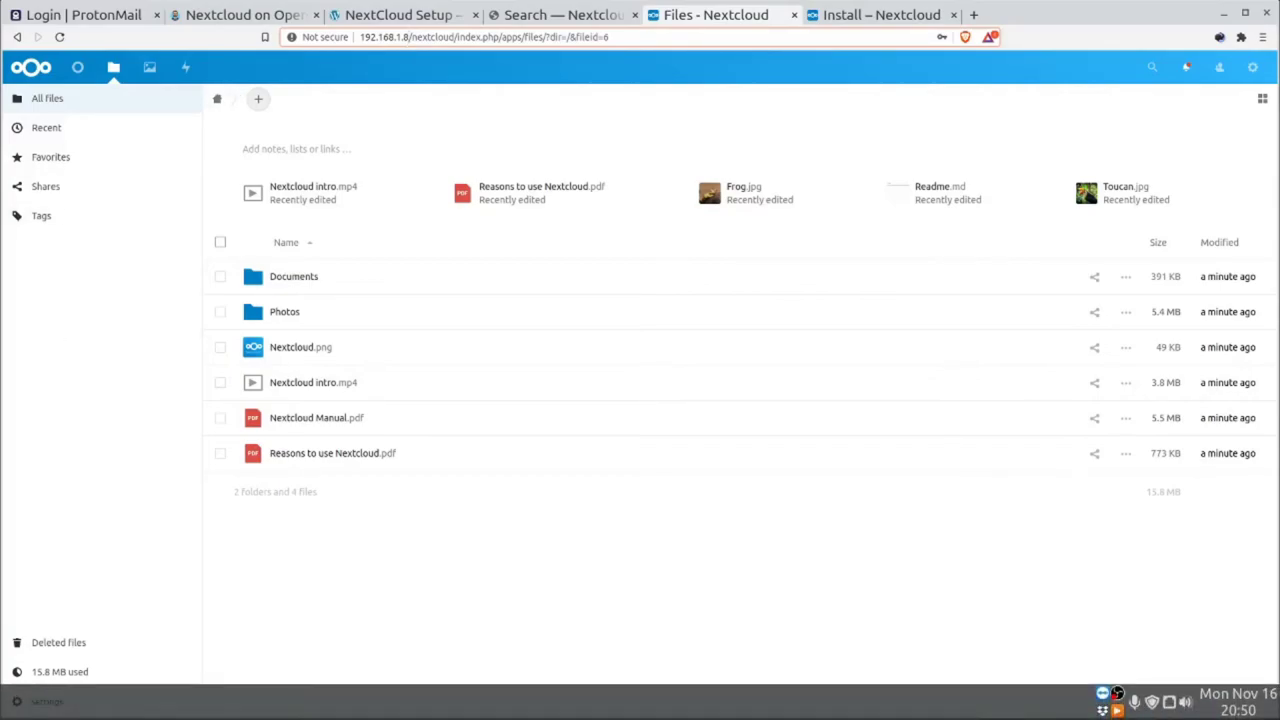
pyautogui.click(973, 14)
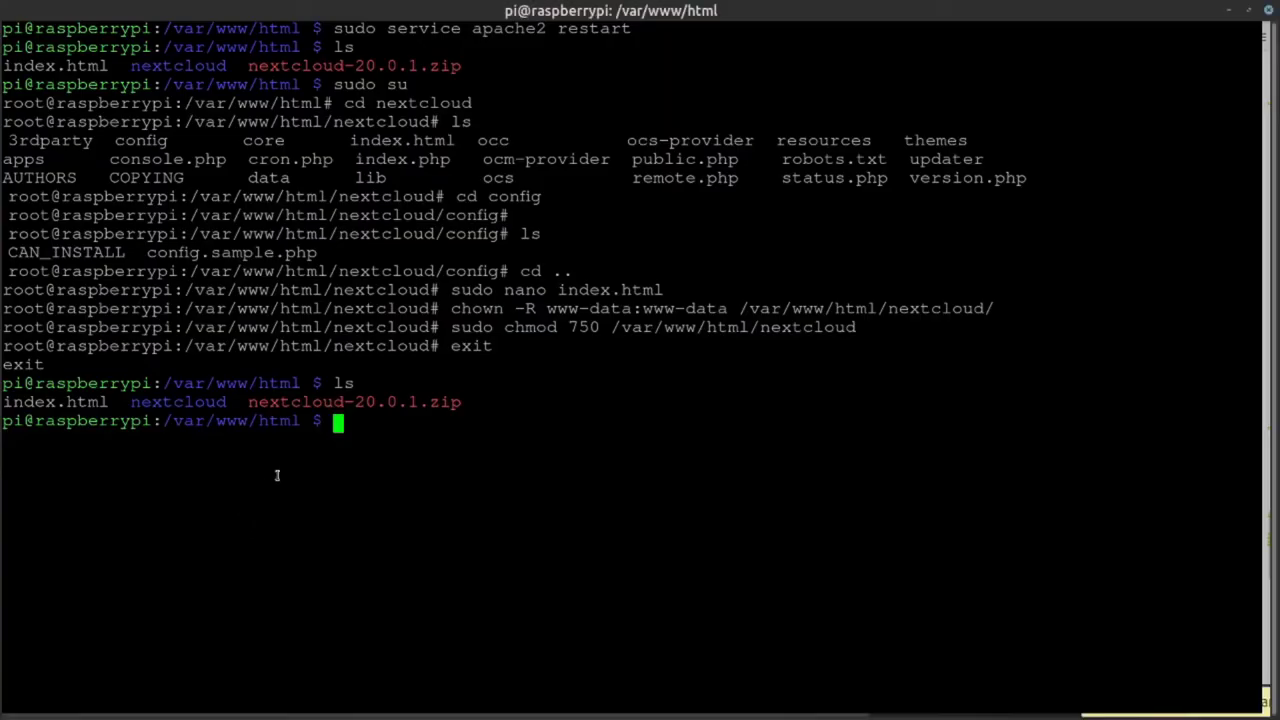
# Switch to the Raspberry Pi terminal, change to the /etc/apache2 directory and list its contents.
pyautogui.write('cd')
pyautogui.press('Return')
pyautogui.write('cd /etc/apa')
pyautogui.press('Tab')
pyautogui.press('Return')
pyautogui.write('ls')
pyautogui.press('Return')
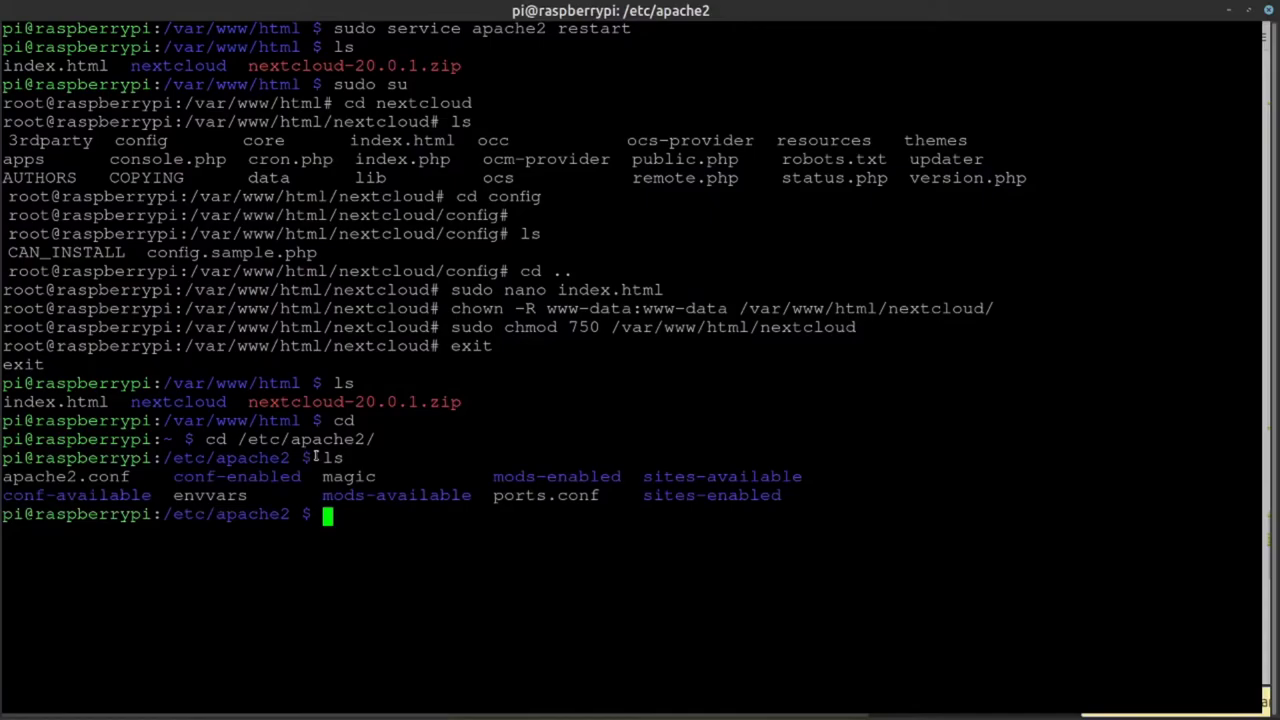
# Open ports.conf in nano with sudo.
pyautogui.write('sudo nano ports')
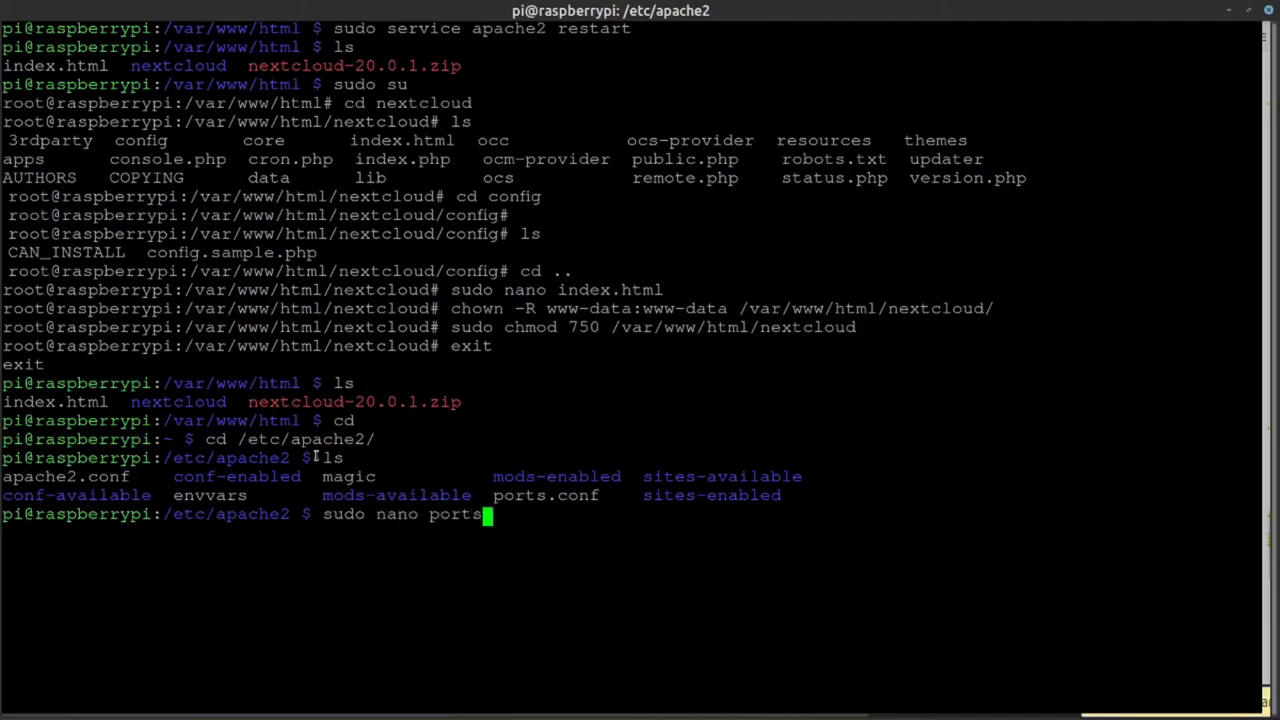
pyautogui.write('.conf')
pyautogui.press('Return')
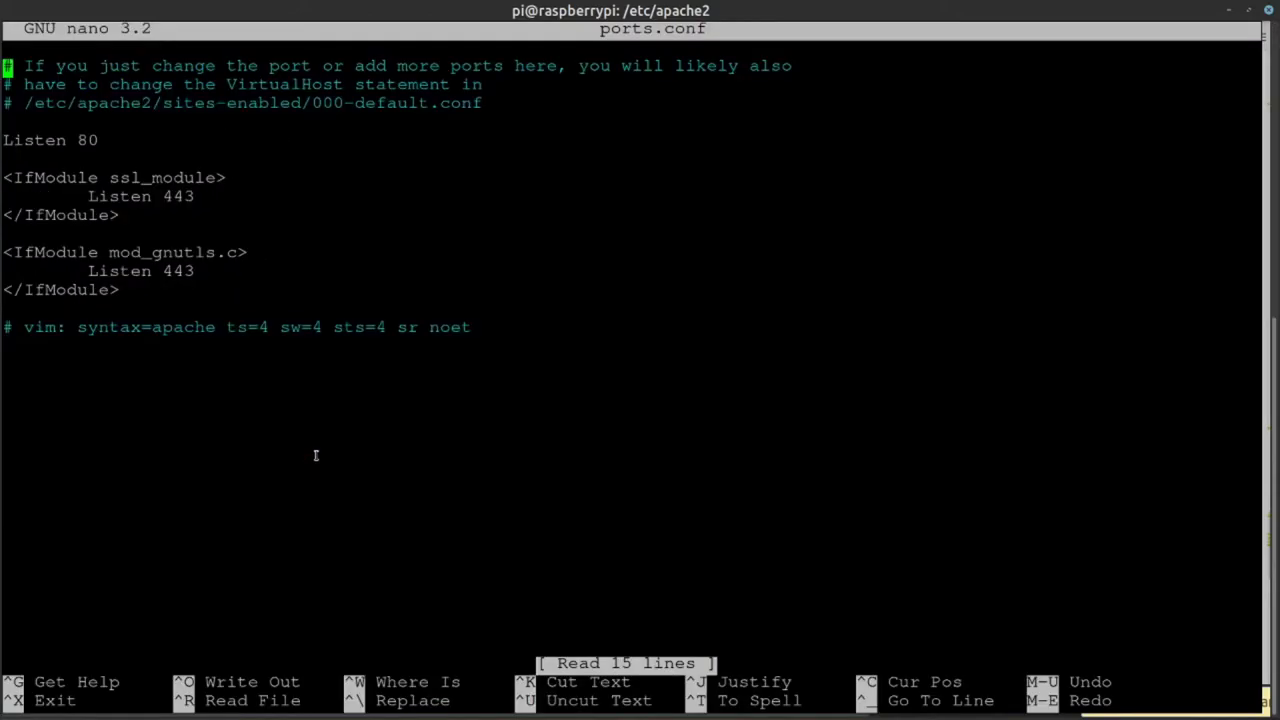
# Change the main Listen directive outside the IfModule blocks to port 8080, save ports.conf and exit nano.
pyautogui.press('Down')
pyautogui.press('Down')
pyautogui.press('Down')
pyautogui.hotkey('ctrl', 'c')
pyautogui.press('Down')
pyautogui.press('End')
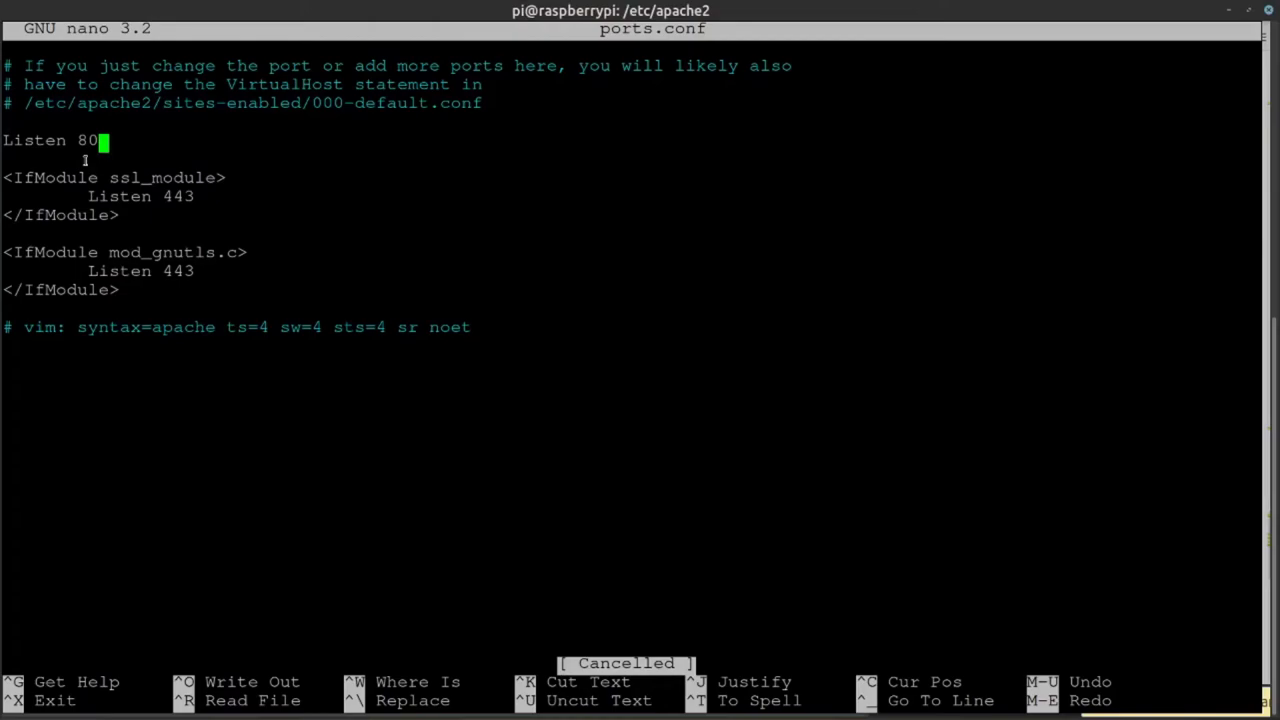
pyautogui.write('80')
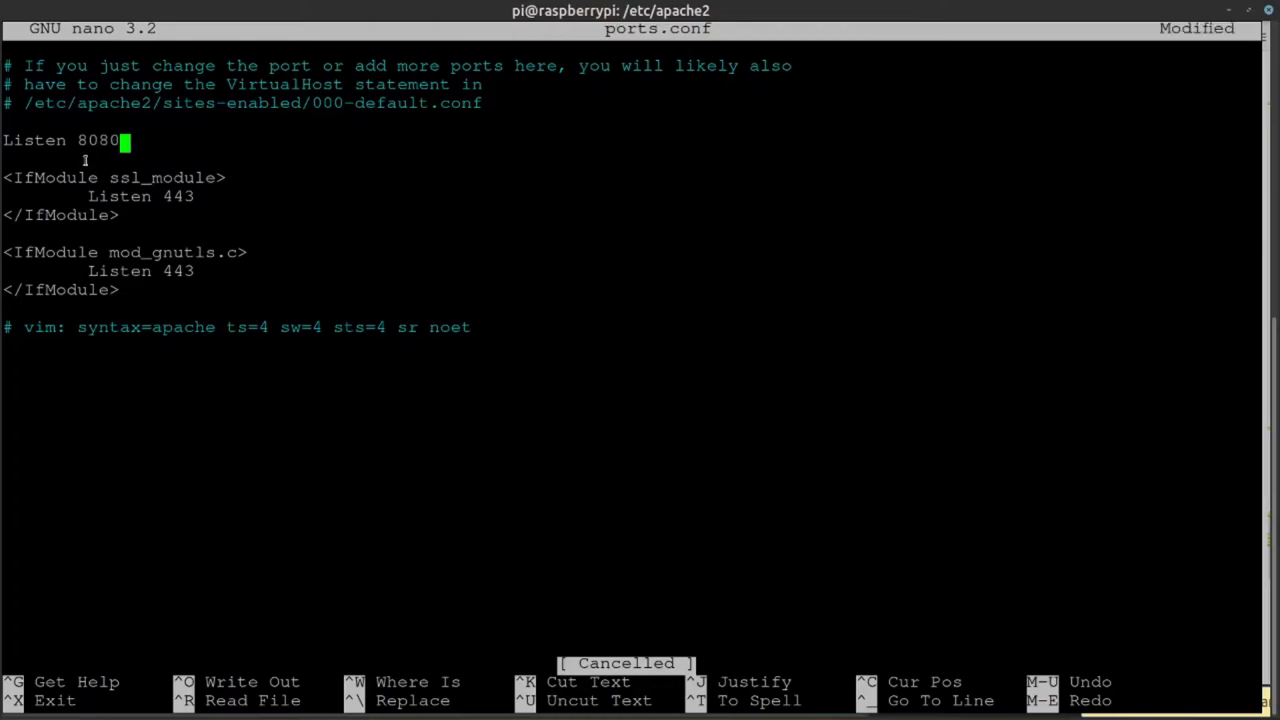
pyautogui.hotkey('ctrl', 'x')
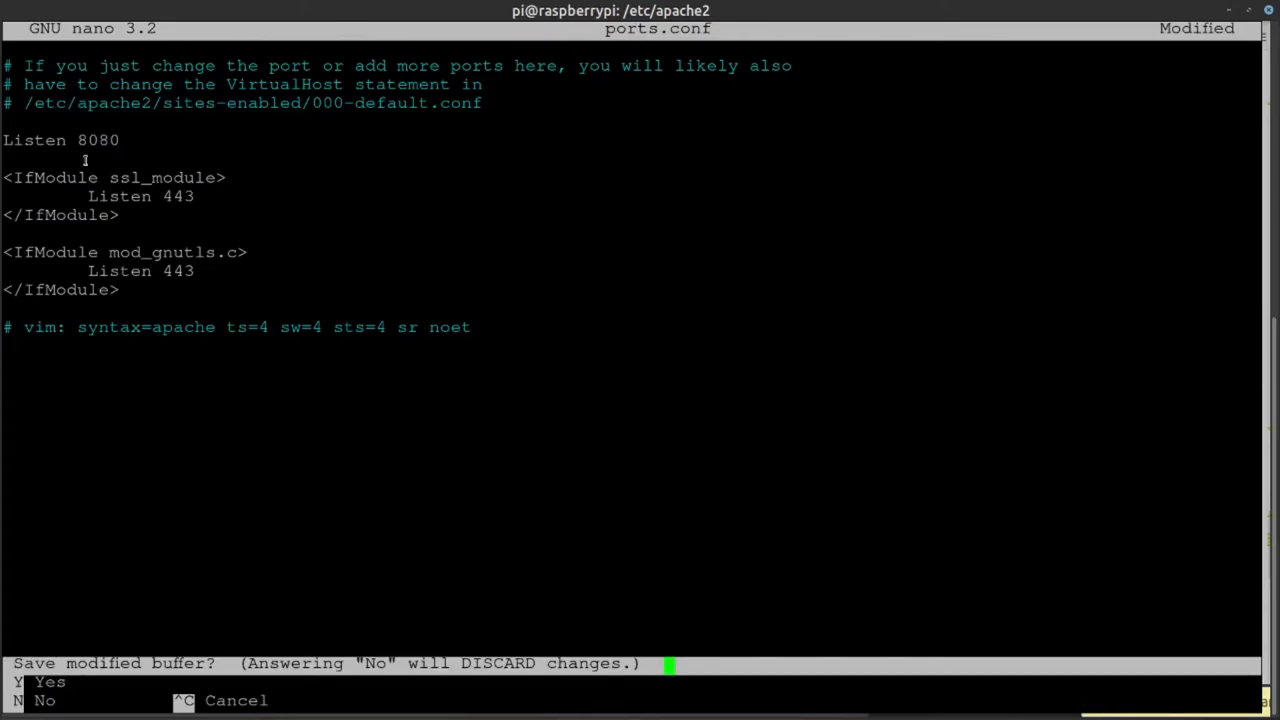
pyautogui.press('y')
pyautogui.press('Return')
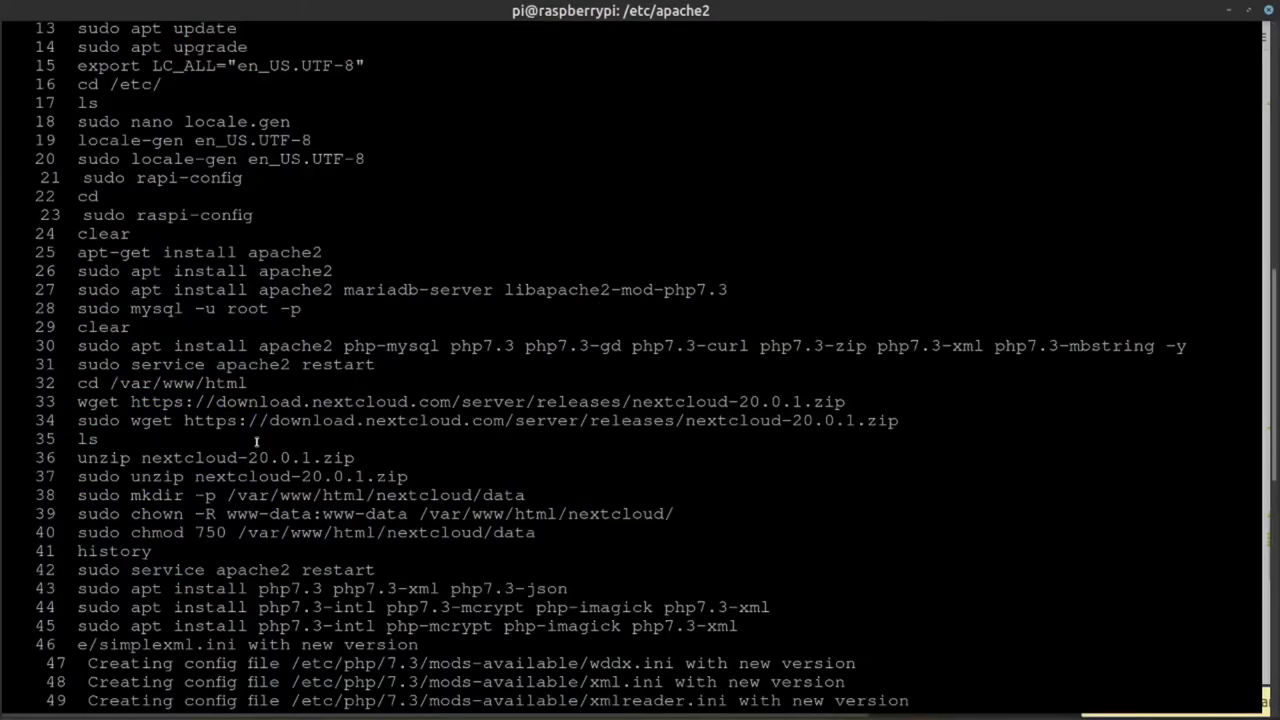
# Restart the Apache web server by running sudo service apache2 restart.
pyautogui.write('service')
pyautogui.press('BackSpace')
pyautogui.press('BackSpace')
pyautogui.press('BackSpace')
pyautogui.press('BackSpace')
pyautogui.press('BackSpace')
pyautogui.press('BackSpace')
pyautogui.press('BackSpace')
pyautogui.write('sudo services')
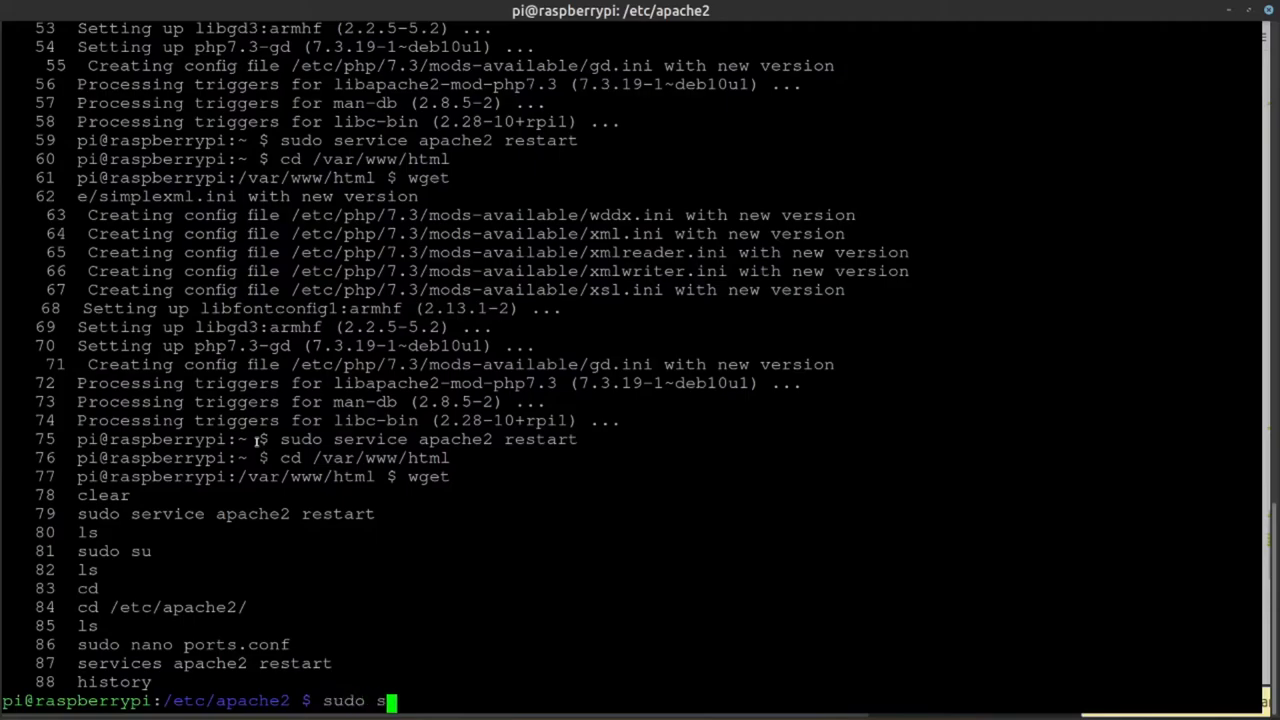
pyautogui.press('BackSpace')
pyautogui.press('BackSpace')
pyautogui.write('apache2')
pyautogui.write('restart')
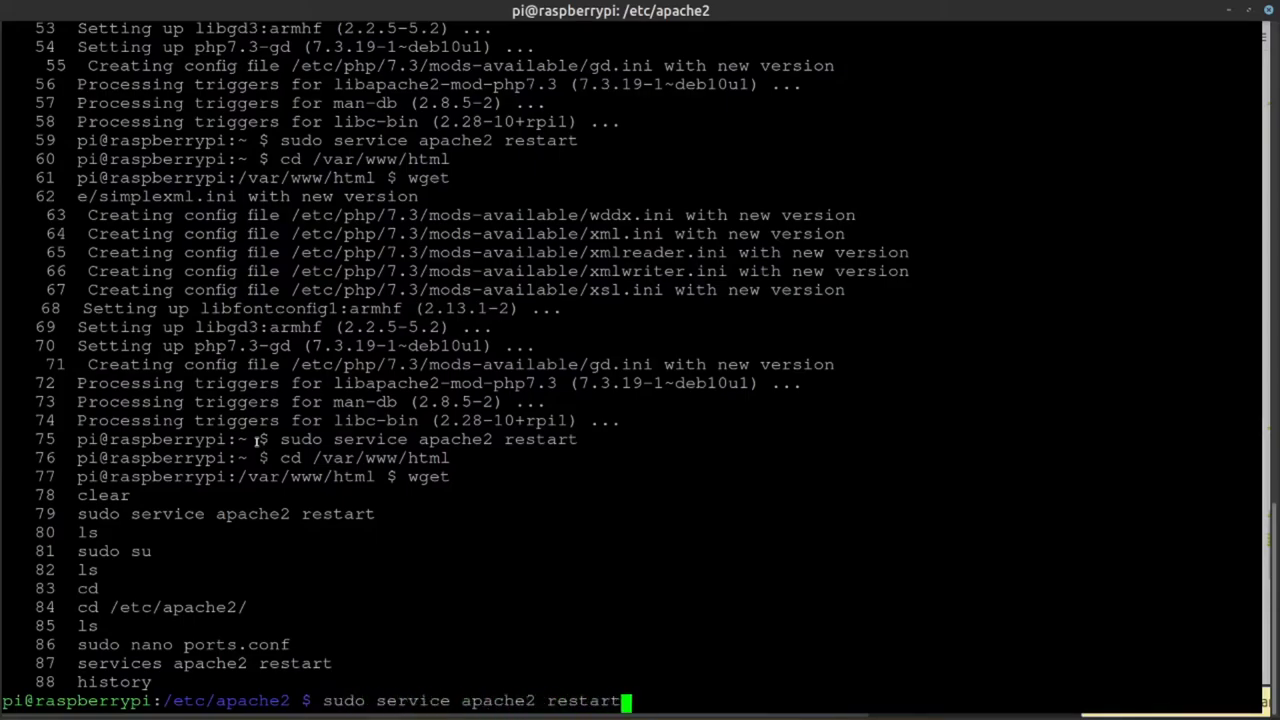
pyautogui.press('Return')
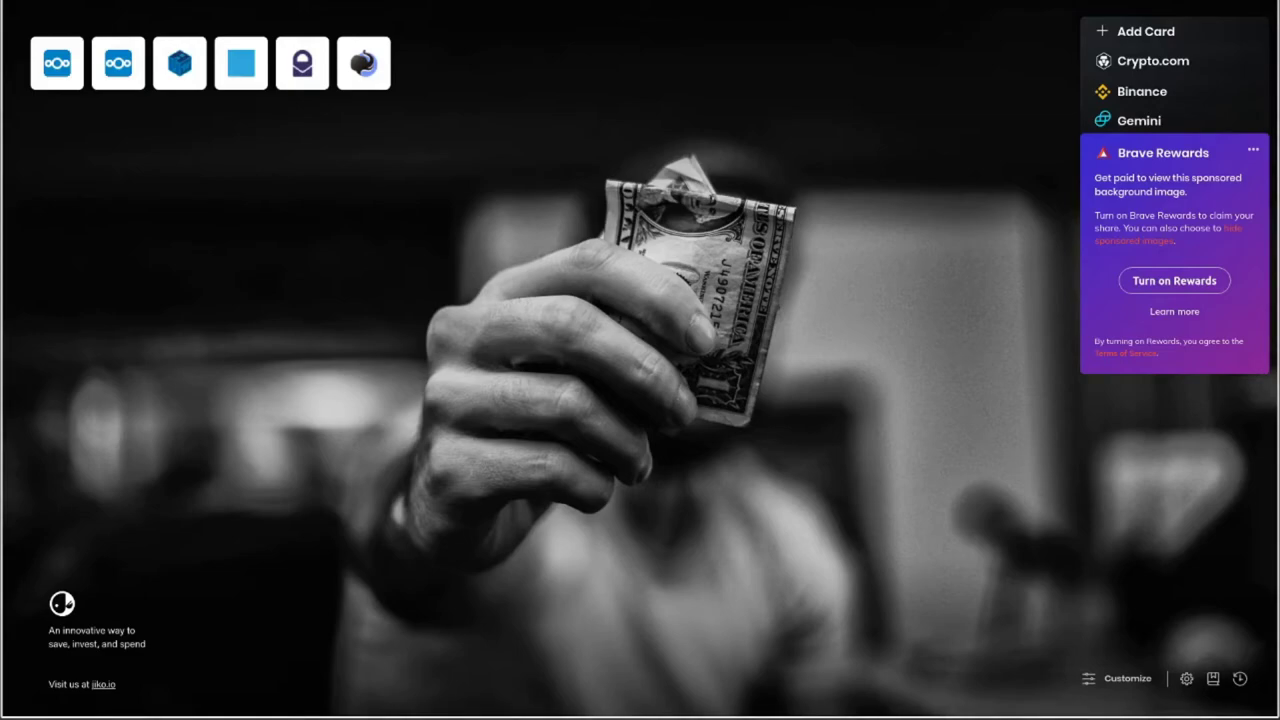
# Switch to the Pluma notes and delete everything above the line 255.255.255.255:8080/nextcloud.
pyautogui.hotkey('alt', 'Tab')
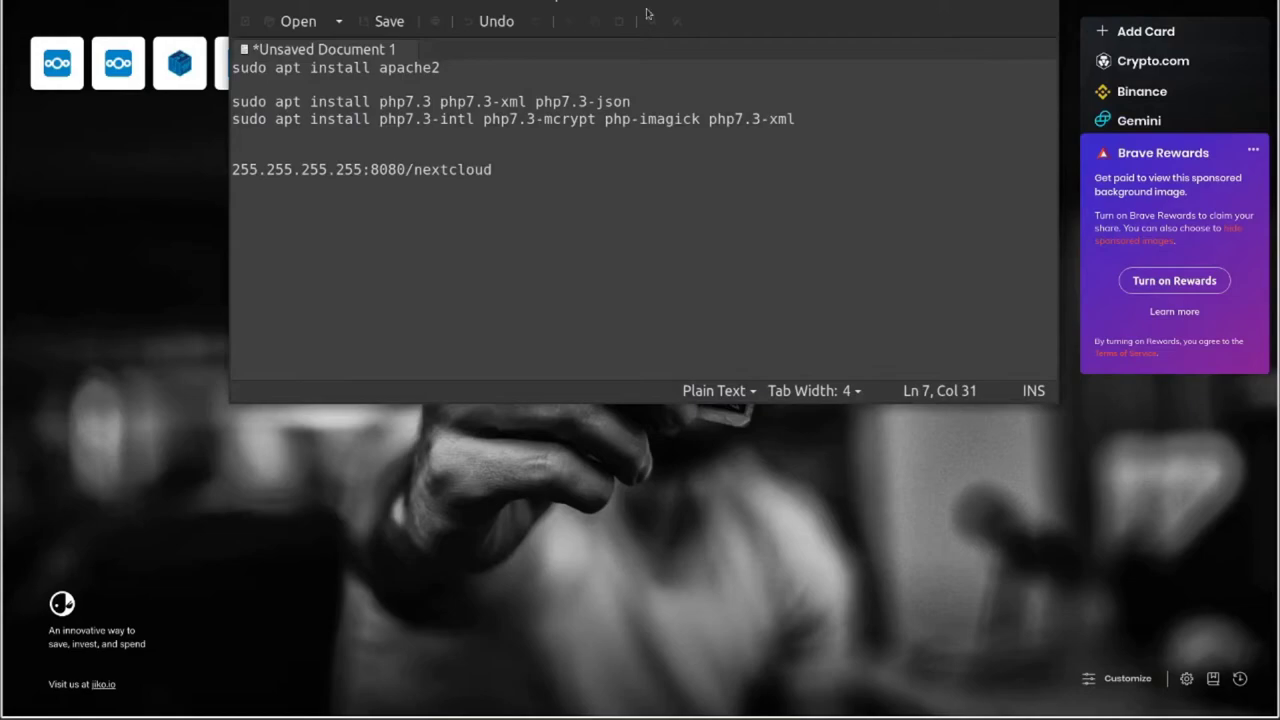
pyautogui.moveTo(846, 136); pyautogui.dragTo(232, 67)
pyautogui.press('BackSpace')
pyautogui.press('Delete')
pyautogui.press('Delete')
# Highlight the parts of the sample address one after another: the IP address numbers, the port :8080 and the whole line.
pyautogui.click(249, 78)
pyautogui.click(240, 67)
pyautogui.doubleClick(247, 67)
pyautogui.doubleClick(280, 67)
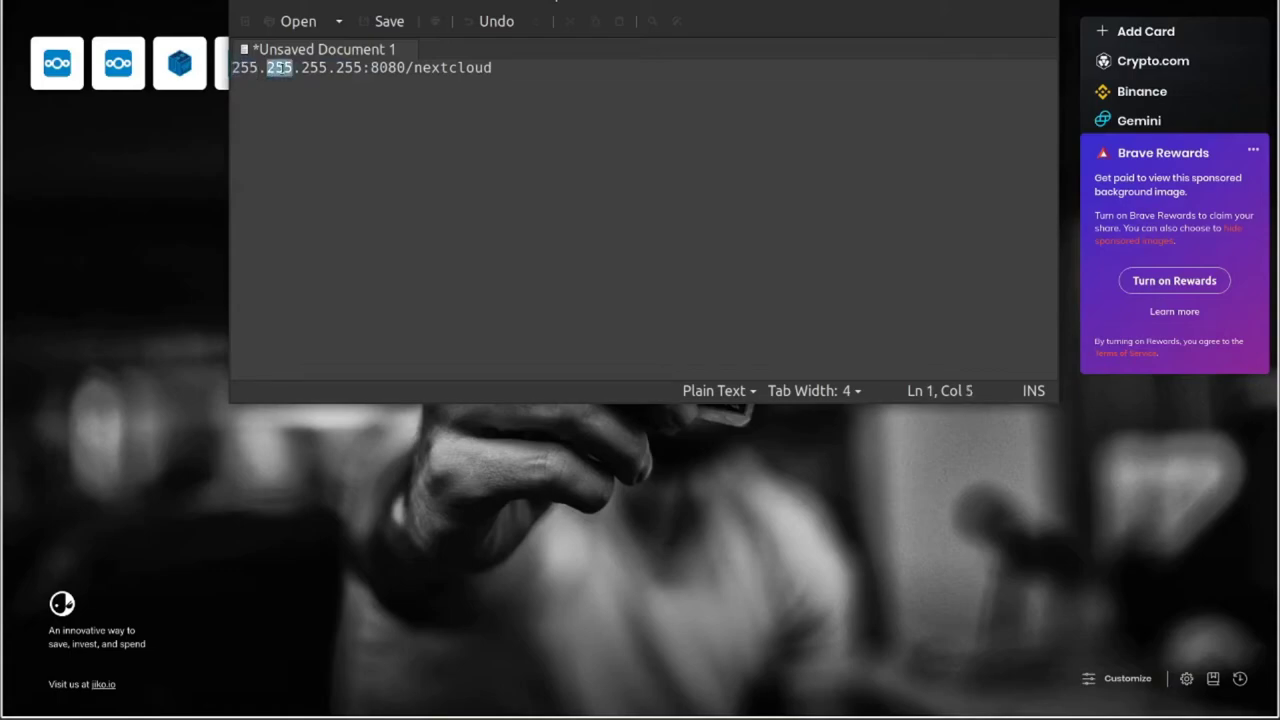
pyautogui.click(328, 67)
pyautogui.moveTo(362, 67); pyautogui.dragTo(406, 67)
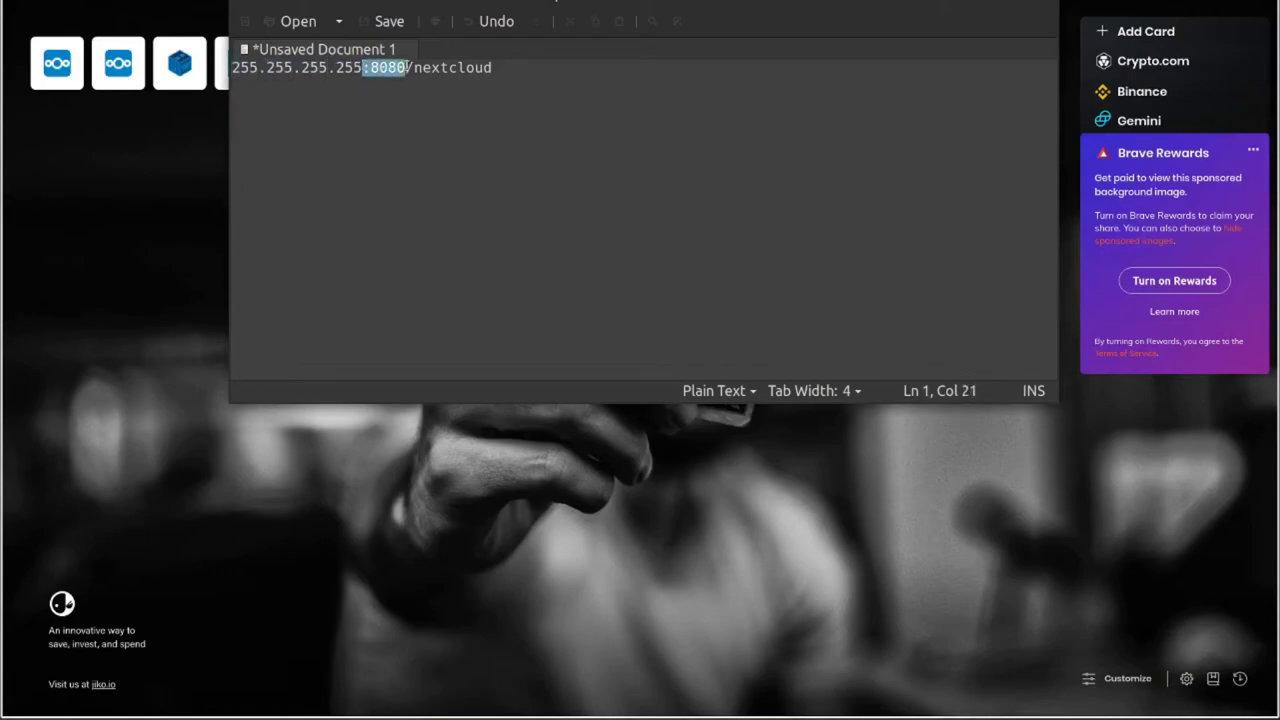
pyautogui.tripleClick(456, 67)
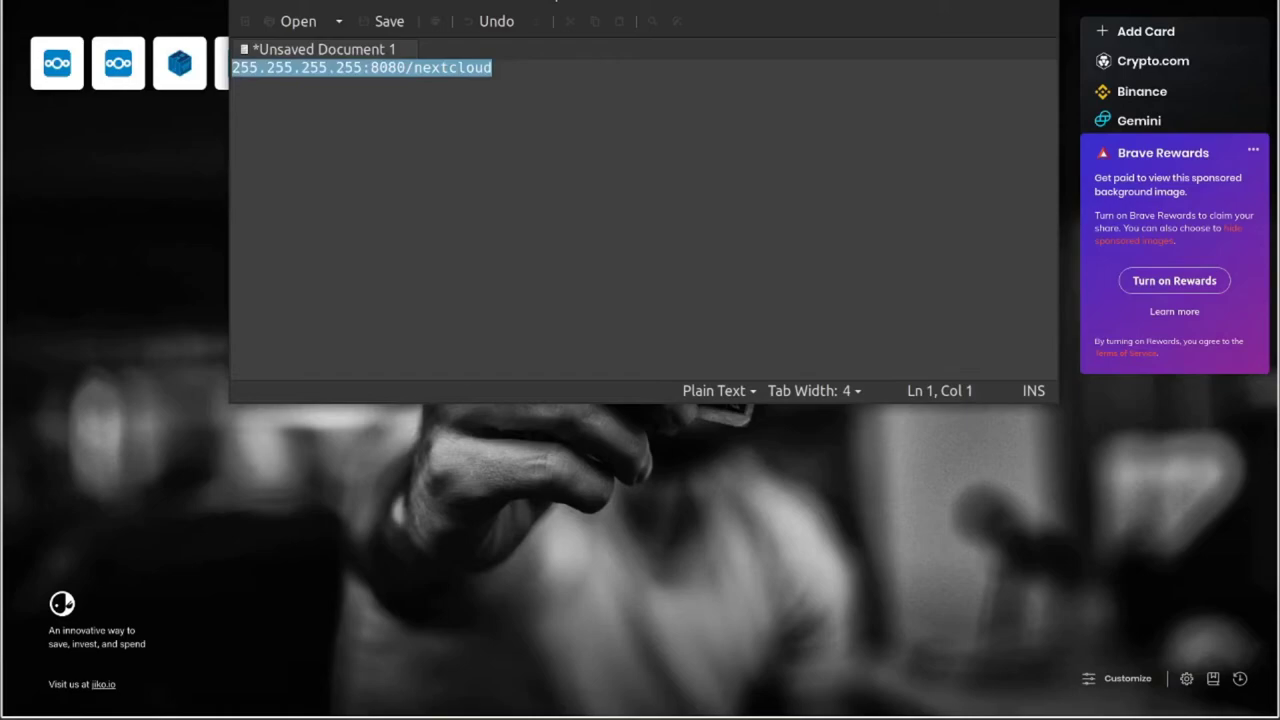
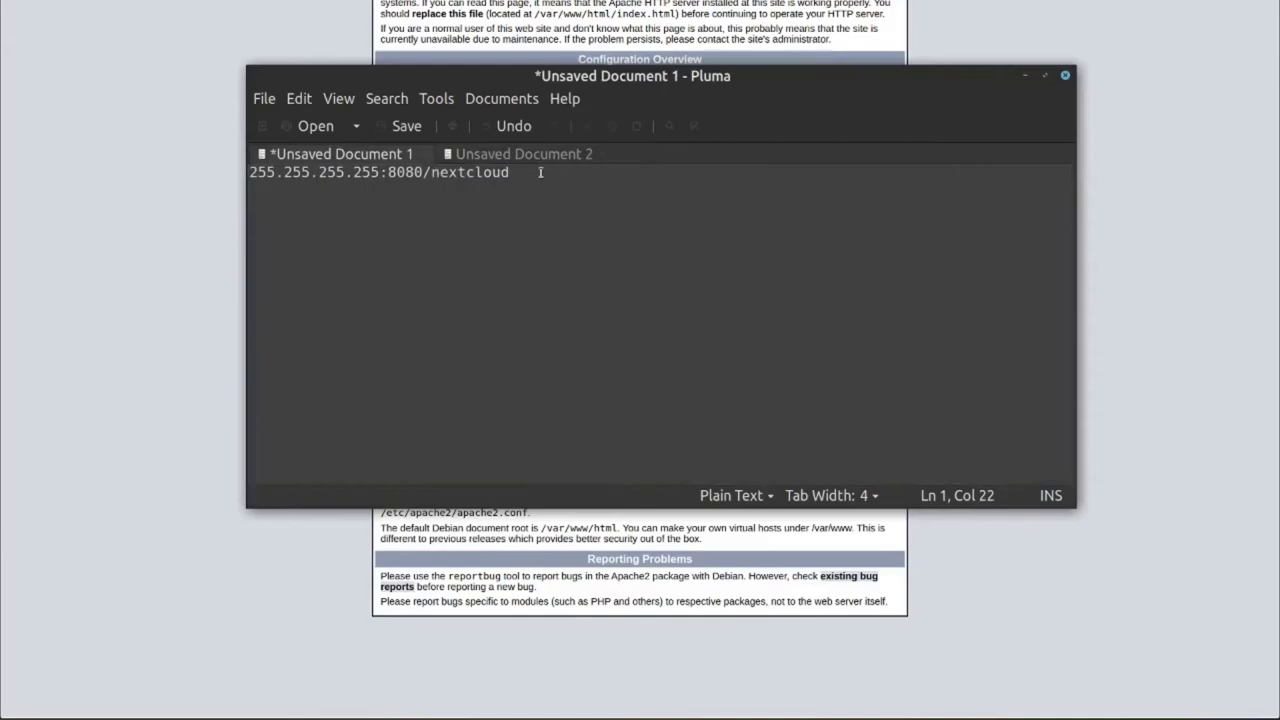
pyautogui.moveTo(540, 172); pyautogui.dragTo(422, 178)
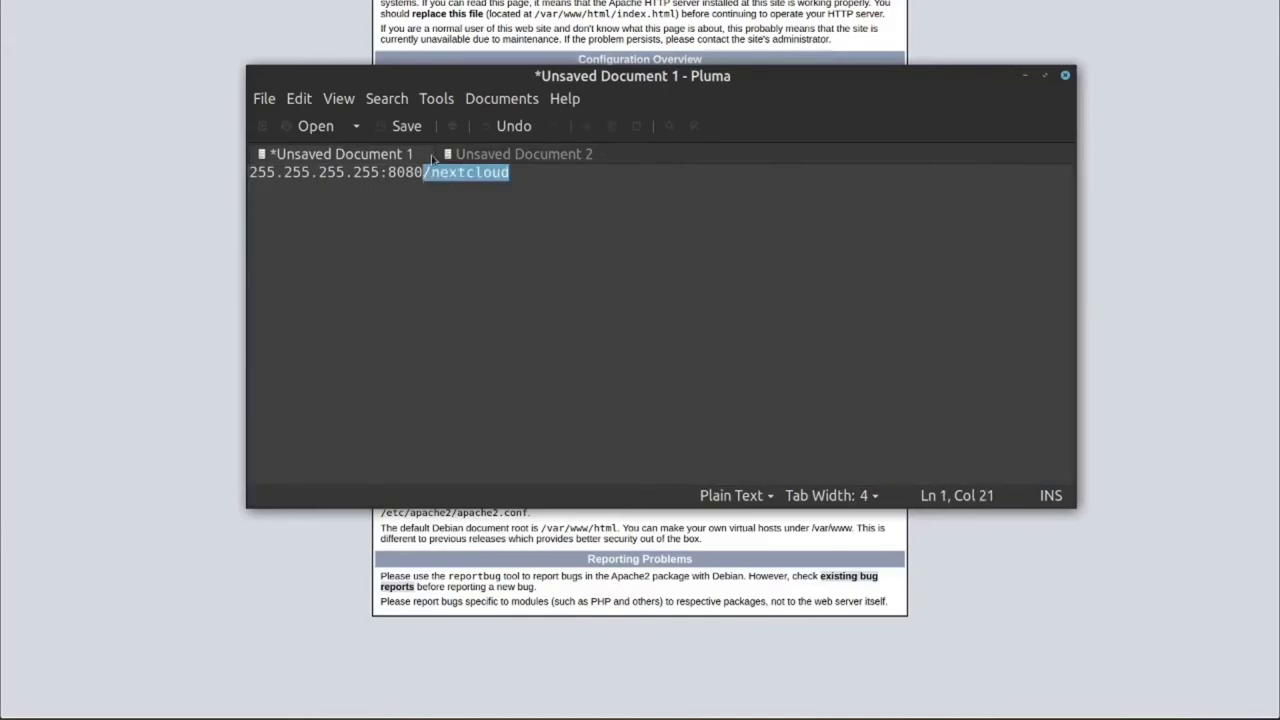
pyautogui.press('BackSpace')
pyautogui.hotkey('ctrl', 'z')
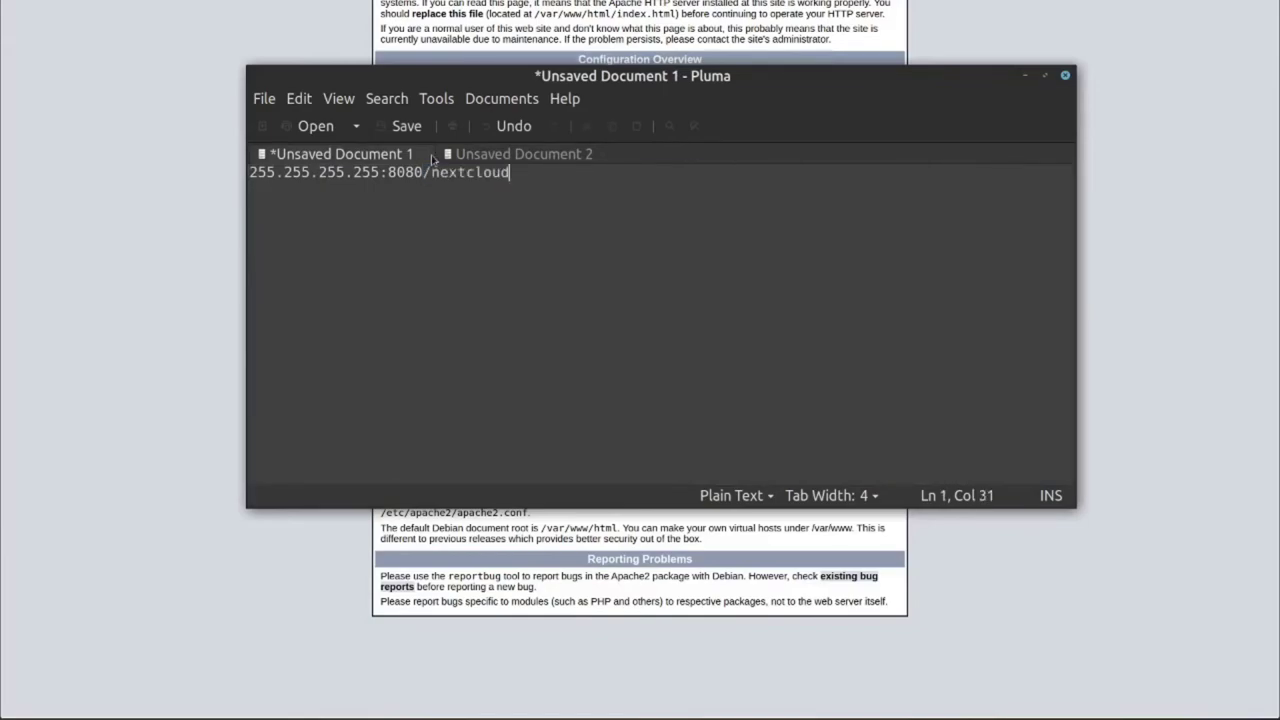
# Highlight the complete sample address in the notes, and after it only the /nextcloud part.
pyautogui.tripleClick(300, 174)
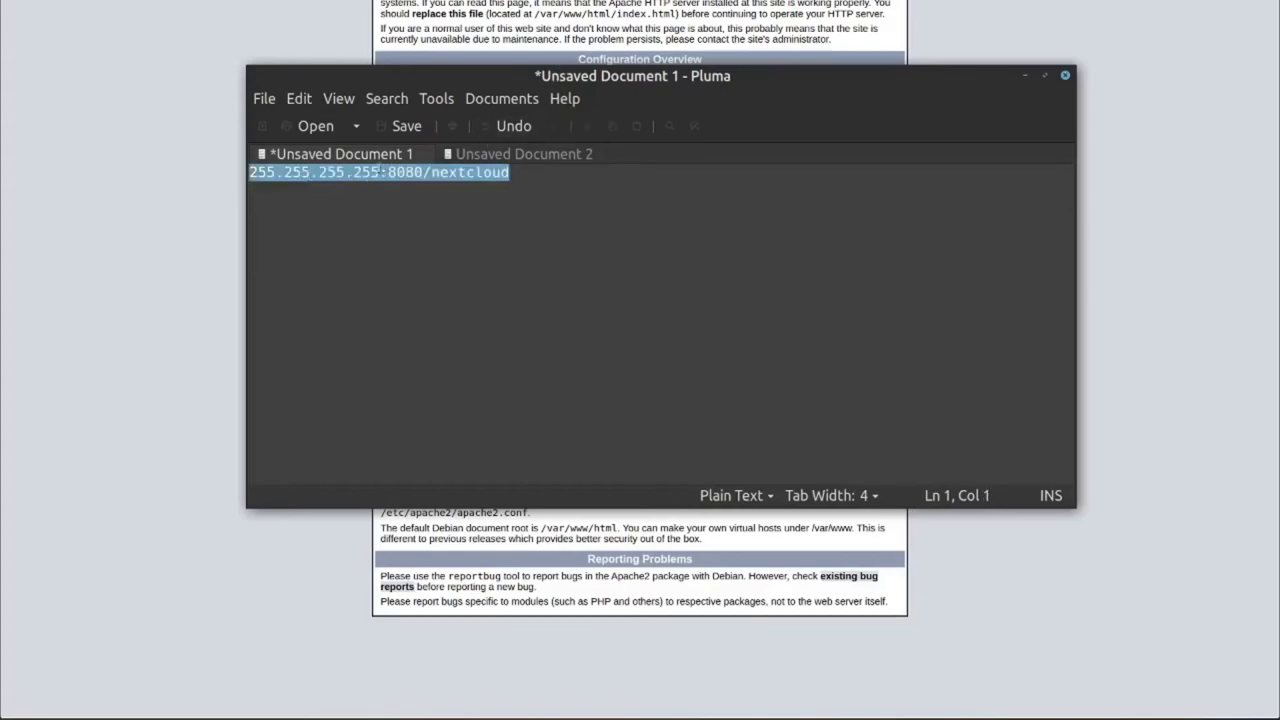
pyautogui.click(438, 175)
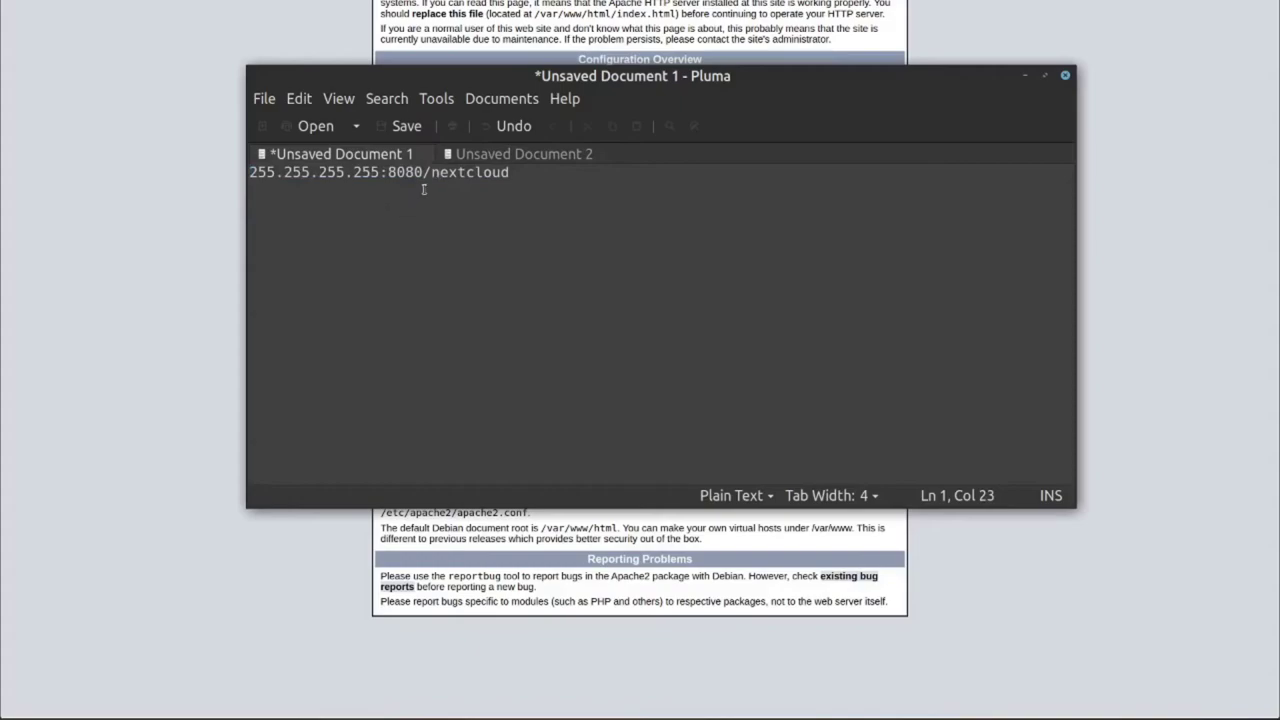
pyautogui.moveTo(424, 173); pyautogui.dragTo(608, 172)
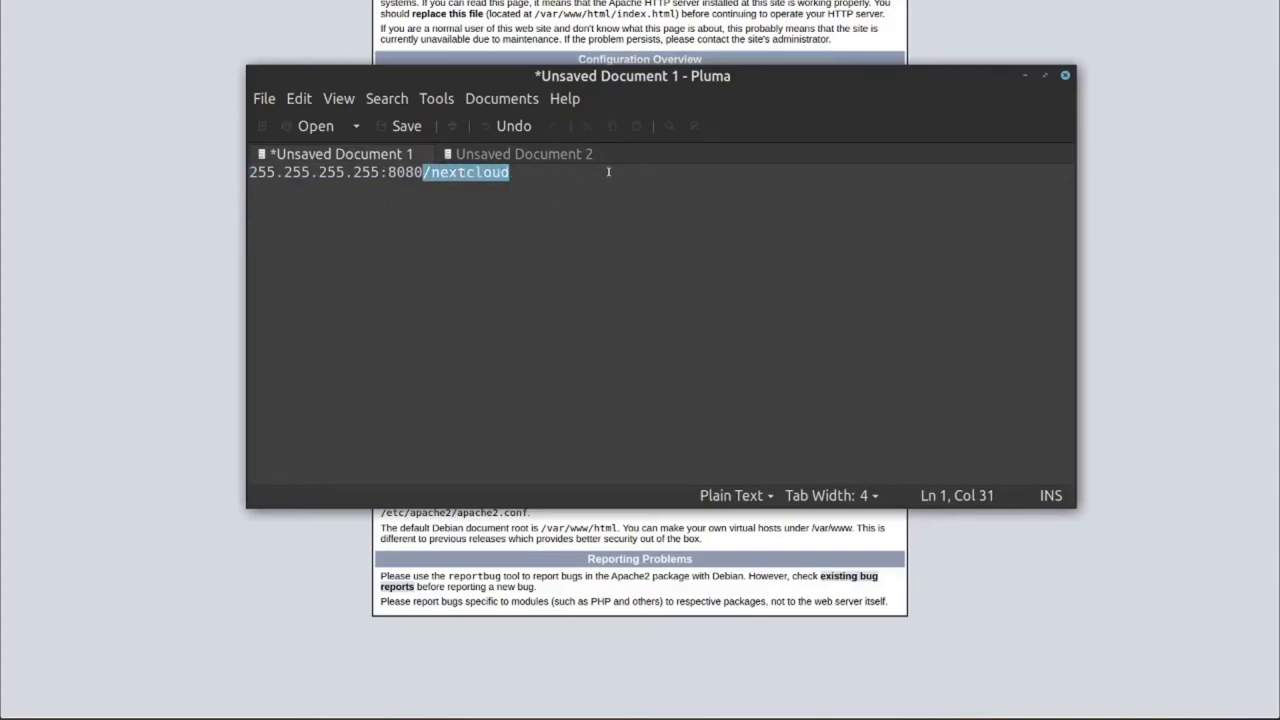
# Switch to the browser and examine the Nextcloud notice about access through an untrusted domain.
pyautogui.hotkey('alt', 'Tab')
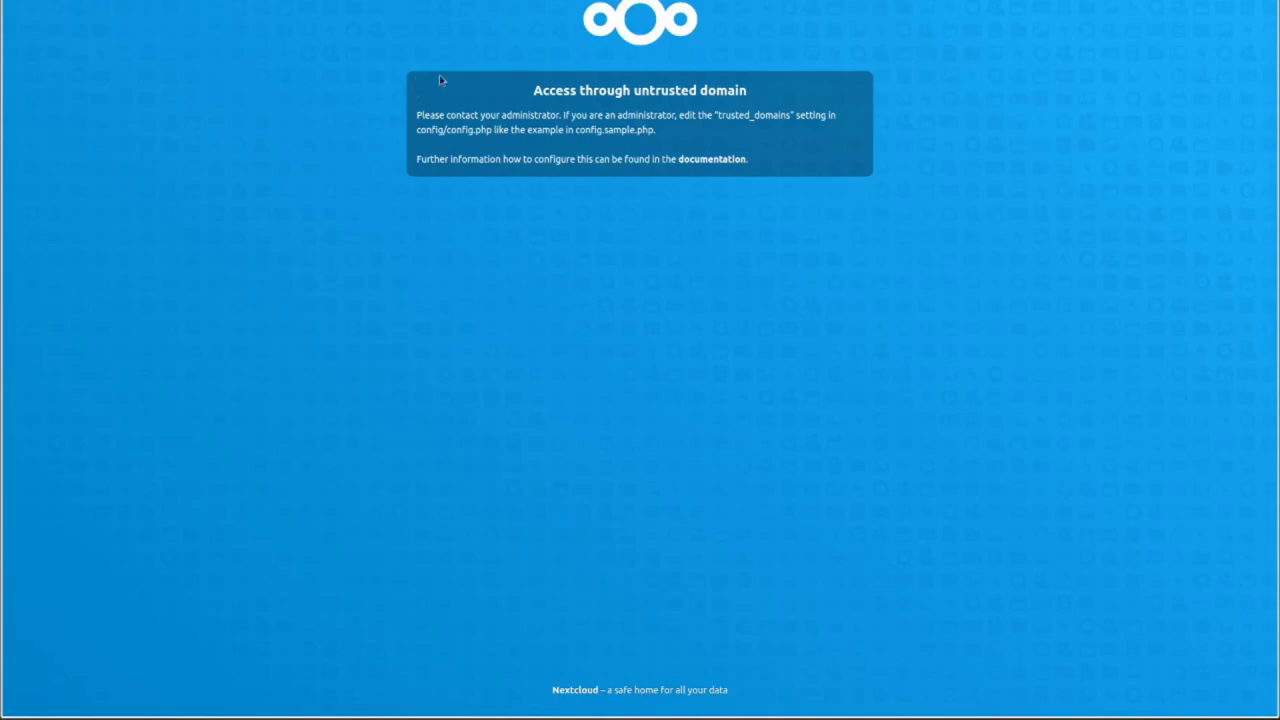
pyautogui.moveTo(443, 80); pyautogui.dragTo(730, 253)
pyautogui.click(517, 162)
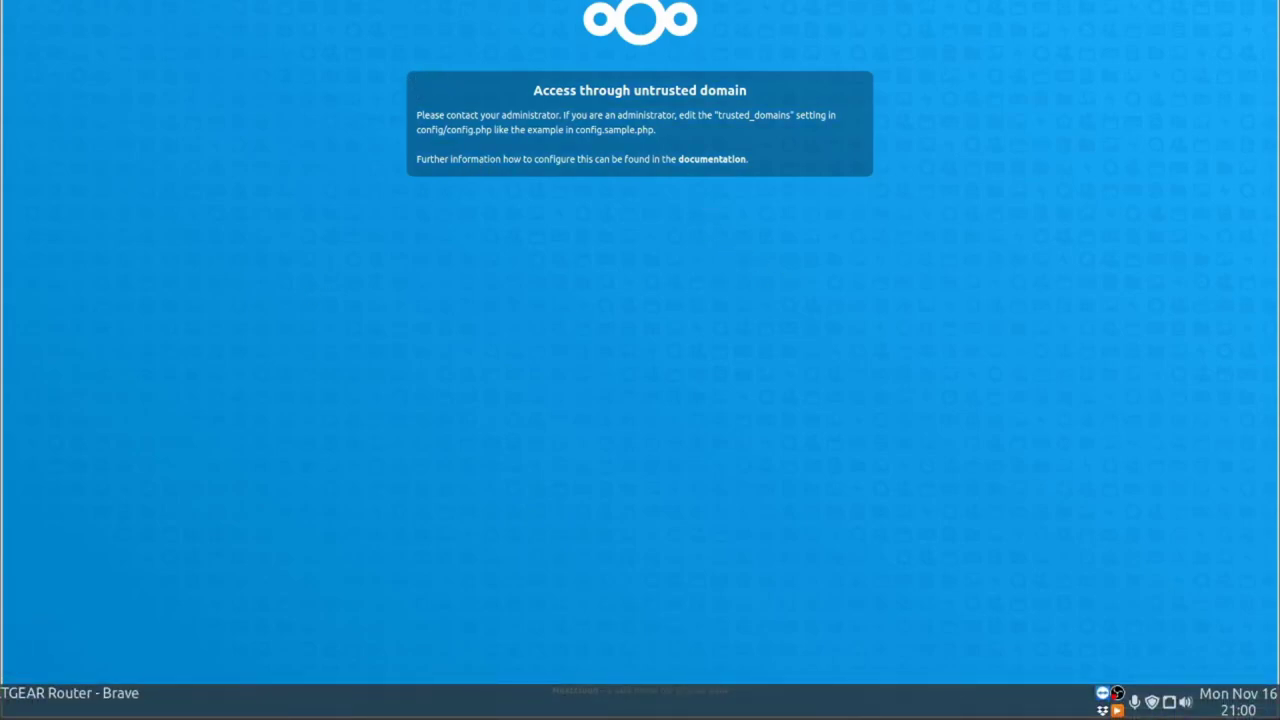
# Switch to the Raspberry Pi terminal and close its old session window.
pyautogui.hotkey('alt', 'Tab')
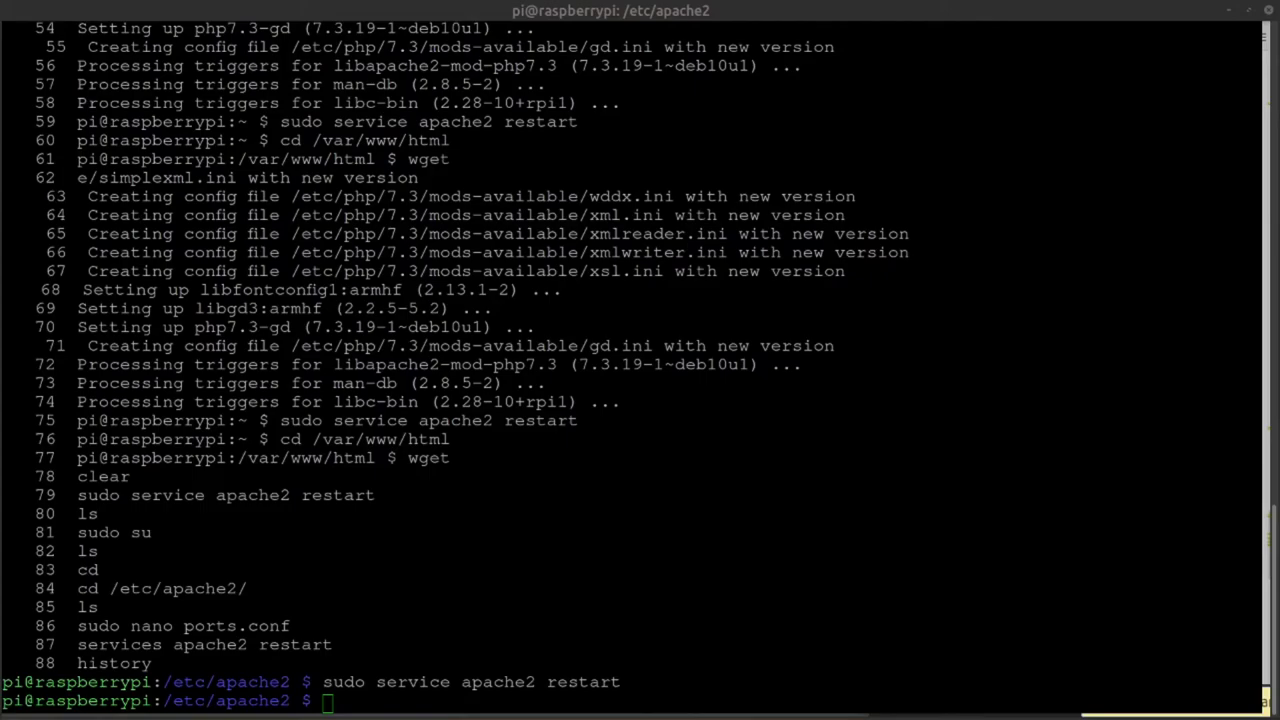
pyautogui.click(244, 516)
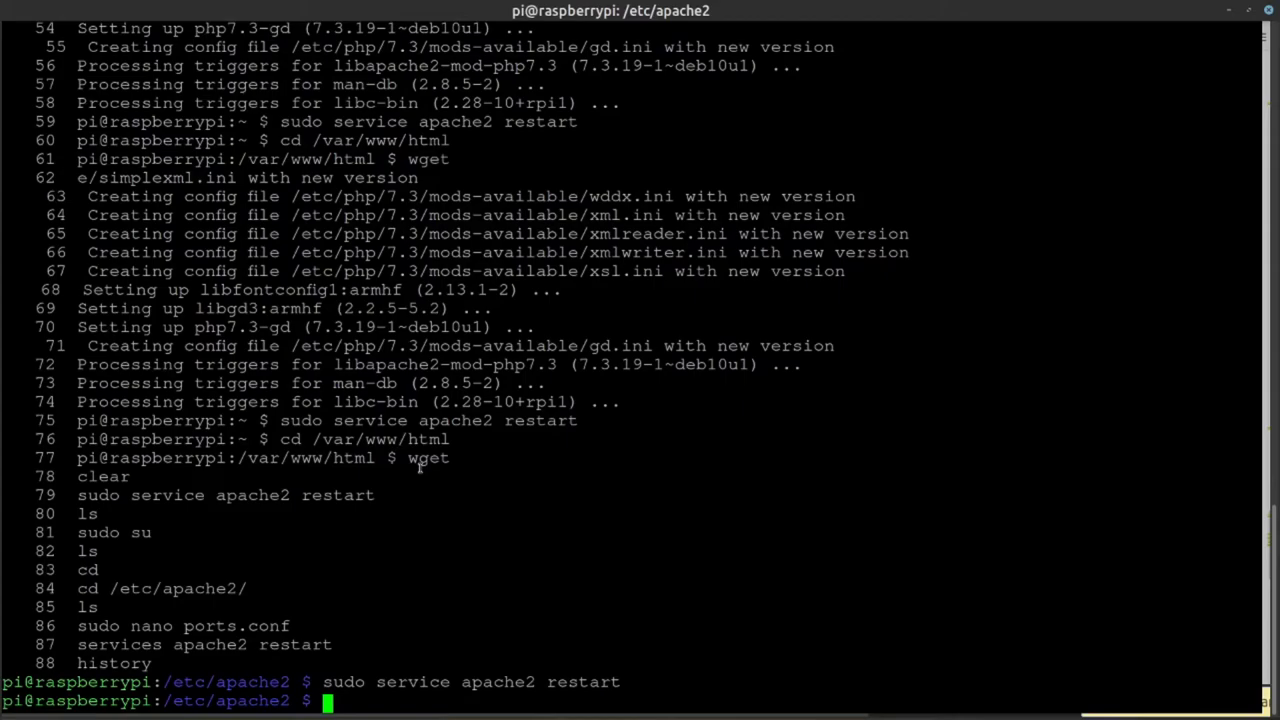
pyautogui.click(1270, 10)
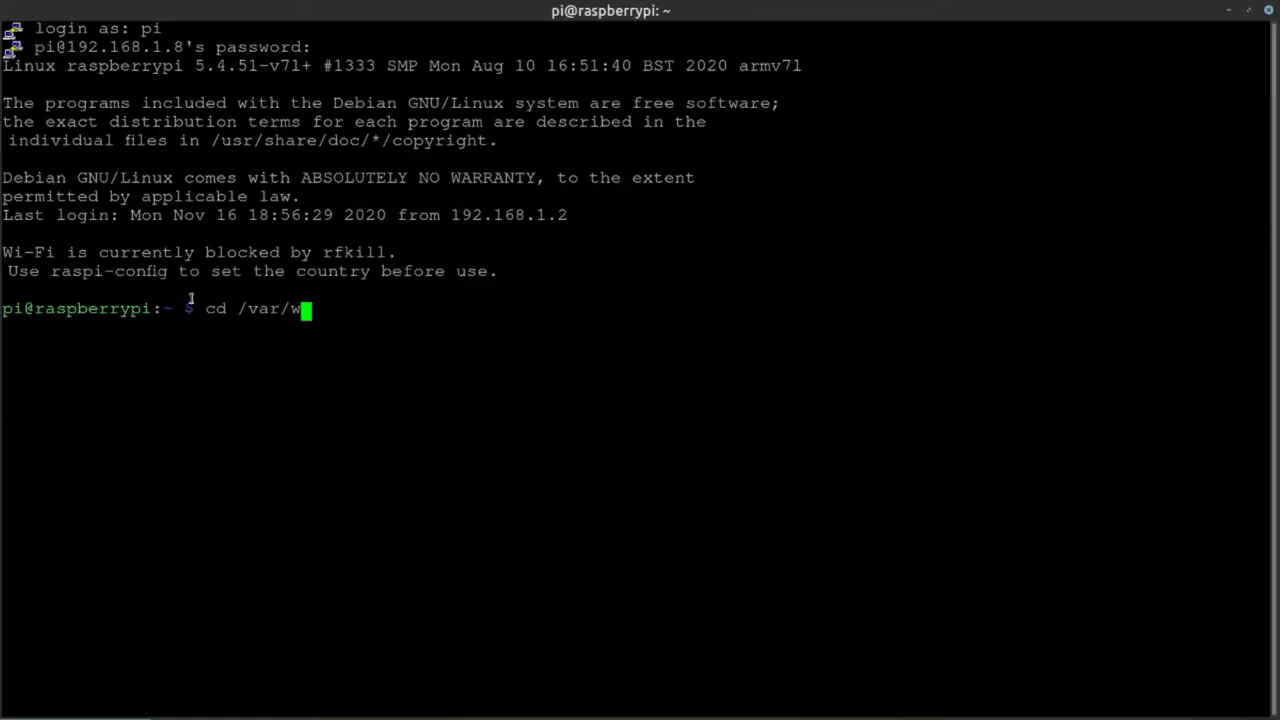
# Change to the /var/www/html directory in the new terminal session and list its contents.
pyautogui.write('www/ht')
pyautogui.press('Tab')
pyautogui.press('Return')
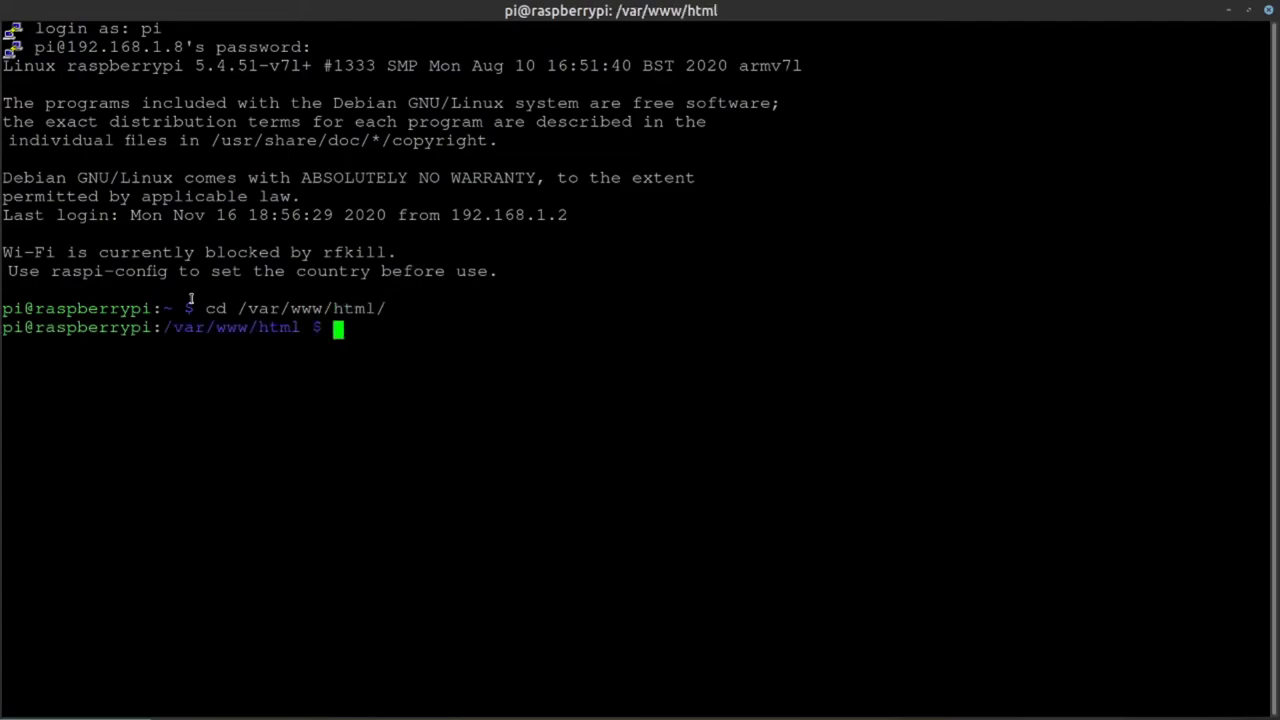
pyautogui.write('ls')
pyautogui.press('Return')
# Become root with sudo su, list the web folder again and enter the nextcloud directory.
pyautogui.write('sudo su')
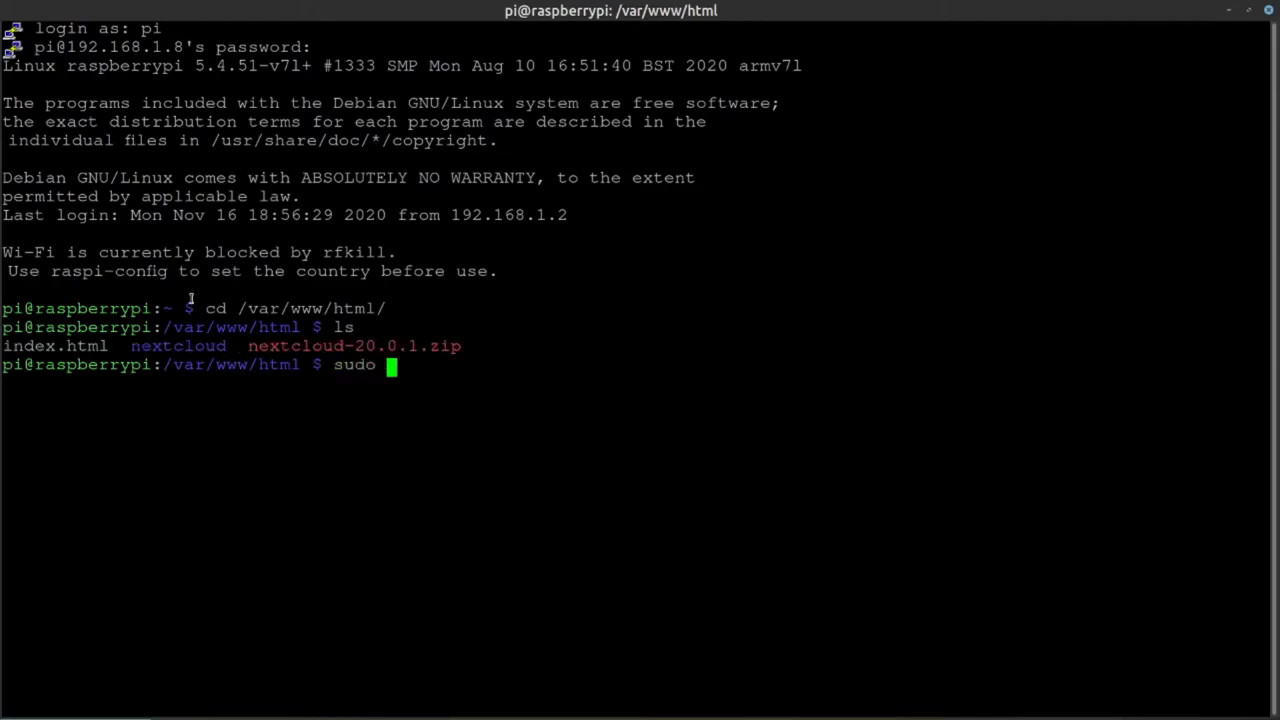
pyautogui.press('Return')
pyautogui.write('ls')
pyautogui.press('Return')
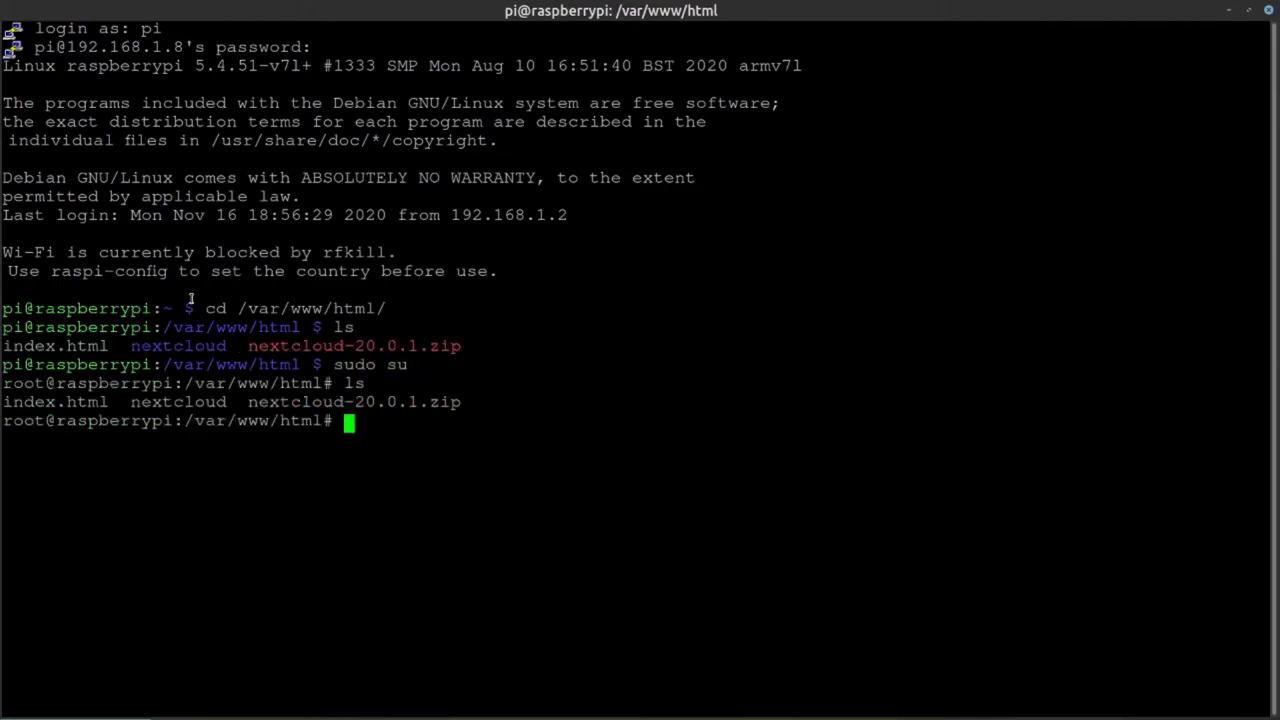
pyautogui.write('cd nextcloud')
pyautogui.press('Return')
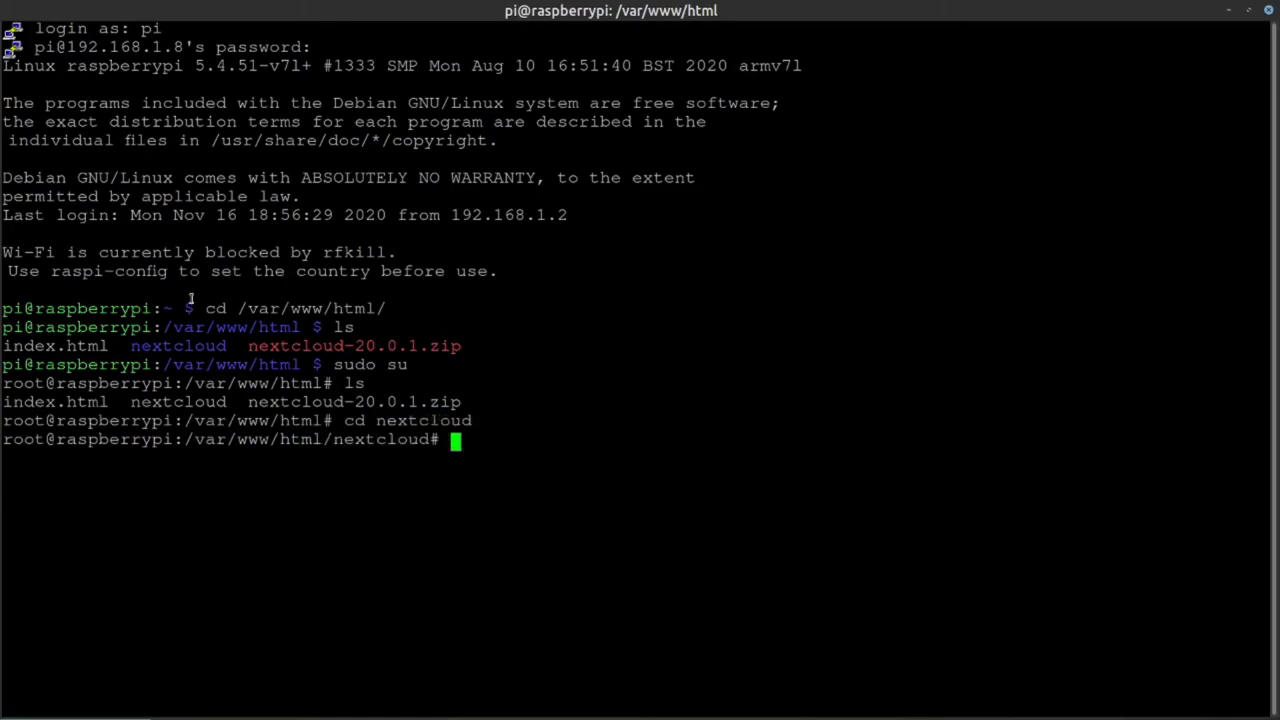
# List the contents of the nextcloud folder and change into its config directory.
pyautogui.write('ls')
pyautogui.press('Return')
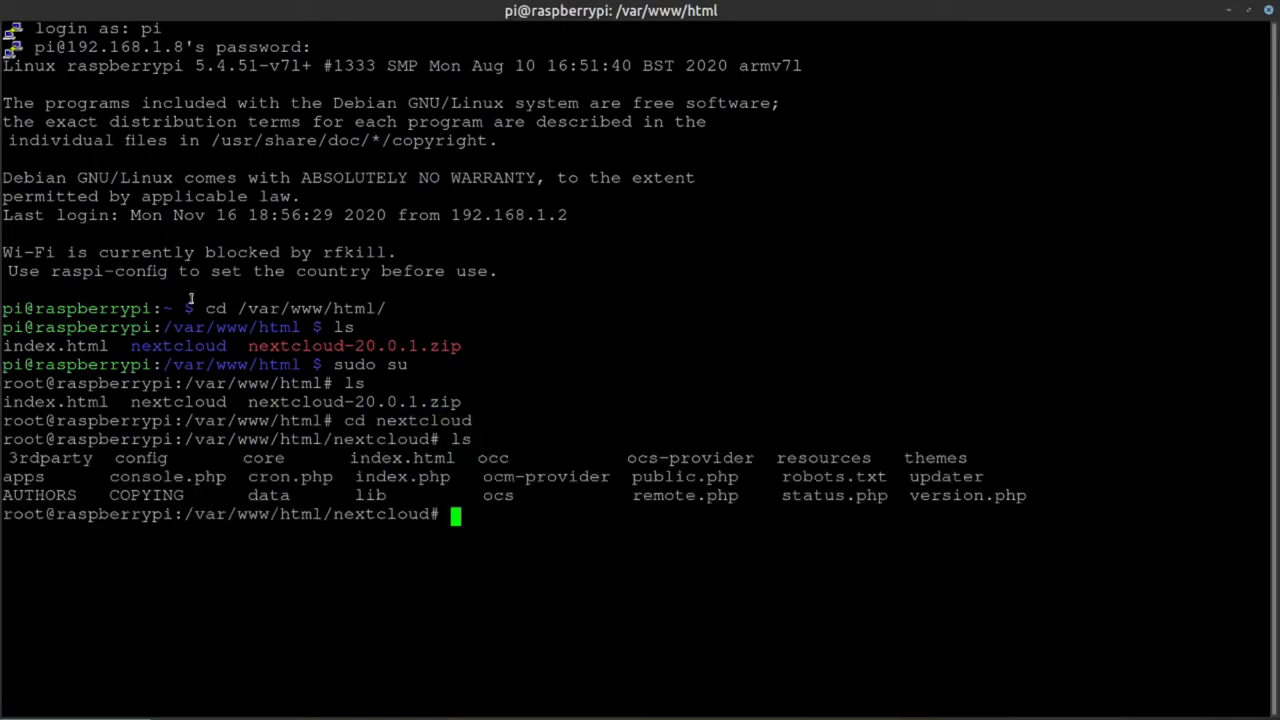
pyautogui.write('cd config')
pyautogui.press('Return')
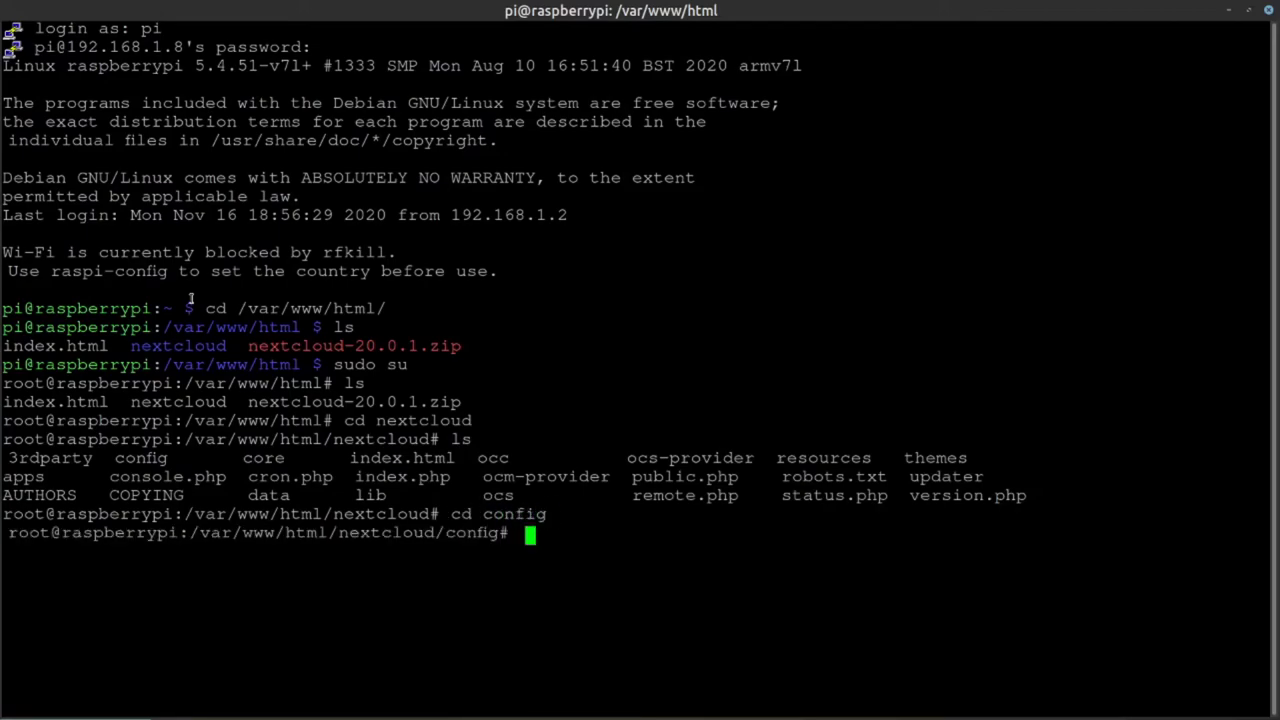
# List the config directory and open config.php in the nano editor.
pyautogui.write('ls')
pyautogui.press('Return')
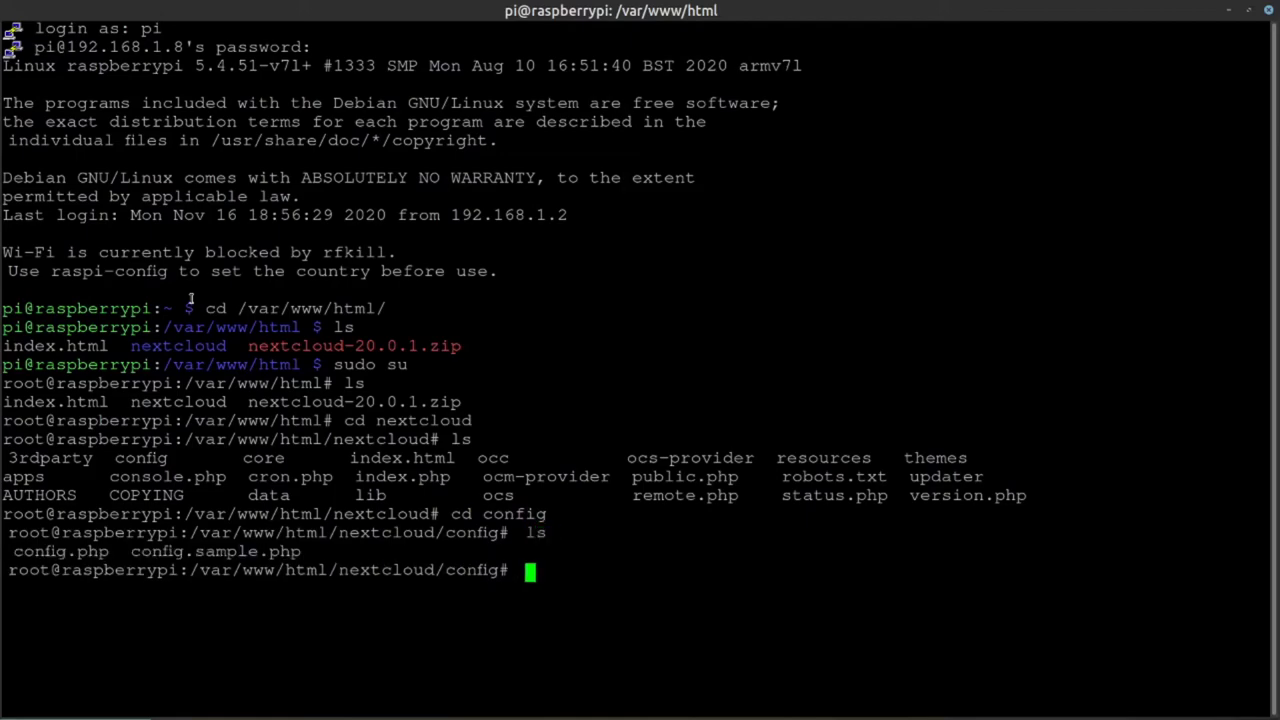
pyautogui.write('nano config.php')
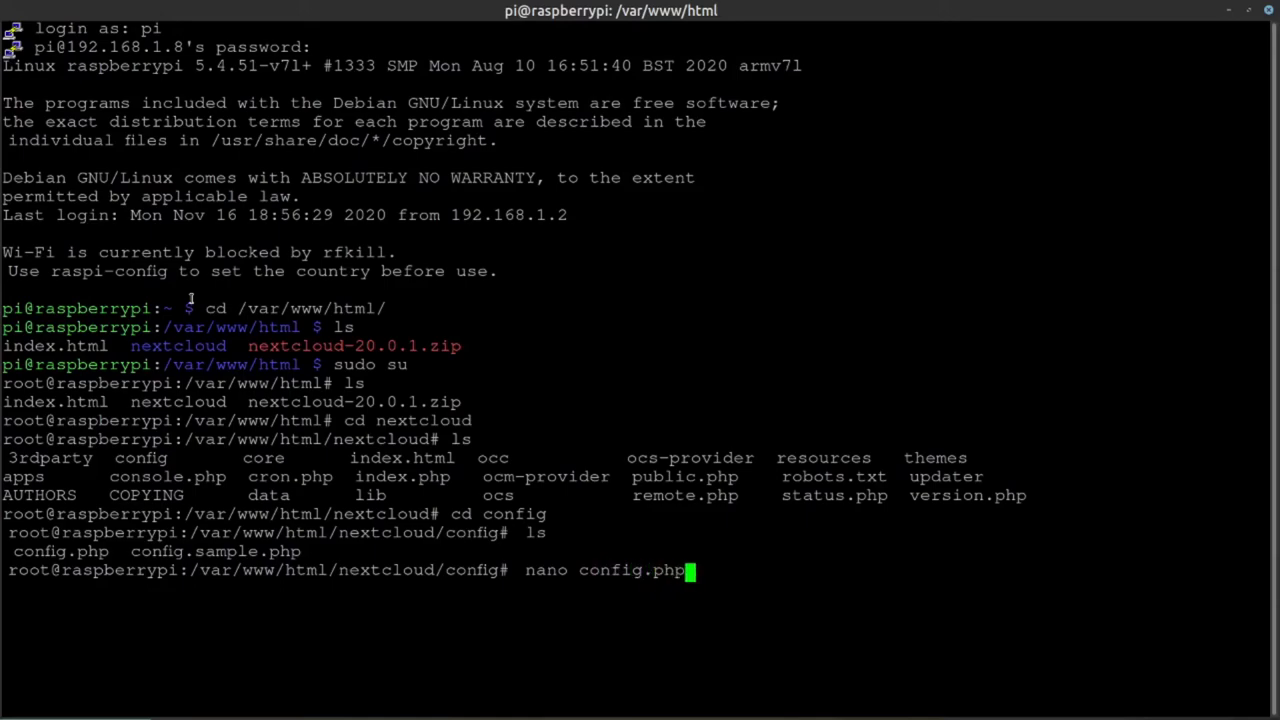
pyautogui.press('Return')
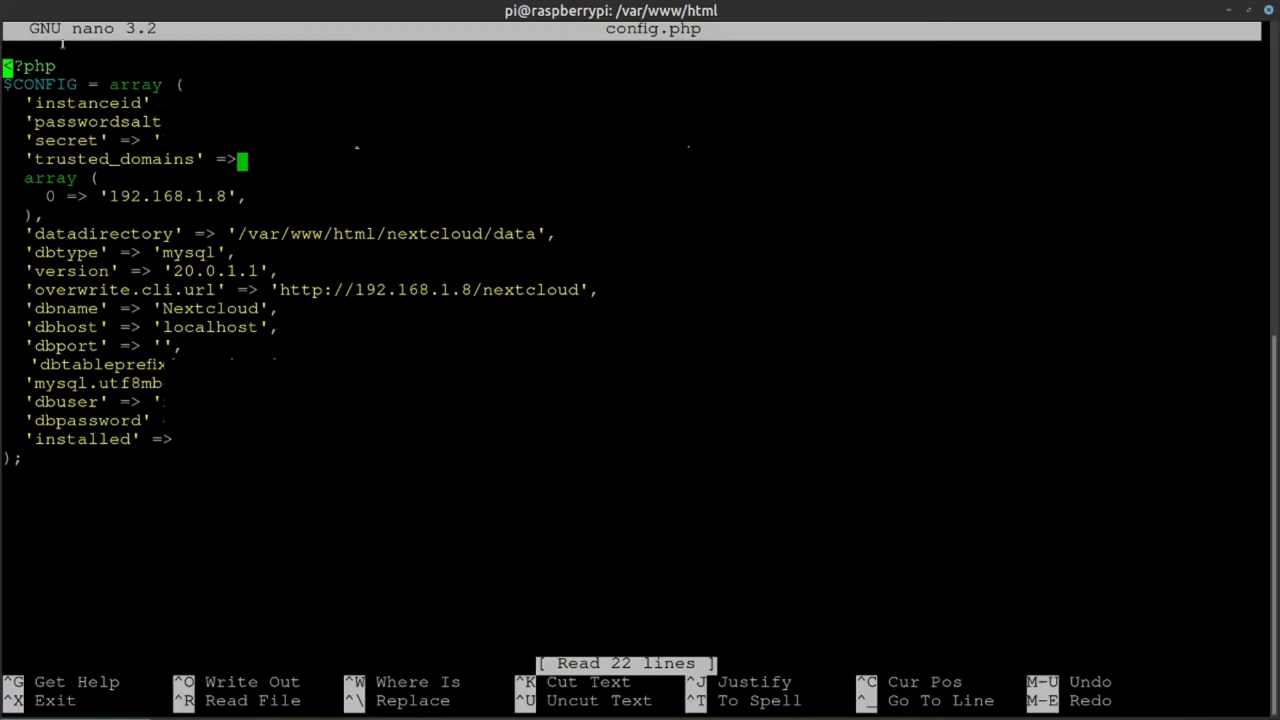
# Add the trusted_domains entry 1 => 'myurl.something.net' below '192.168.1.8' in config.php, and return to the terminal from the browser.
pyautogui.press('Down')
pyautogui.press('Down')
pyautogui.press('Down')
pyautogui.press('Down')
pyautogui.press('Down')
pyautogui.press('Down')
pyautogui.press('Right')
pyautogui.press('Right')
pyautogui.press('Right')
pyautogui.press('Right')
pyautogui.press('Right')
pyautogui.press('Right')
pyautogui.press('Down')
pyautogui.press('Right')
pyautogui.press('Right')
pyautogui.press('Right')
pyautogui.press('Right')
pyautogui.press('Right')
pyautogui.press('Right')
pyautogui.press('Right')
pyautogui.press('Right')
pyautogui.press('Right')
pyautogui.press('Right')
pyautogui.press('Right')
pyautogui.press('Right')
pyautogui.press('Right')
pyautogui.press('Right')
pyautogui.press('Right')
pyautogui.press('Right')
pyautogui.press('Right')
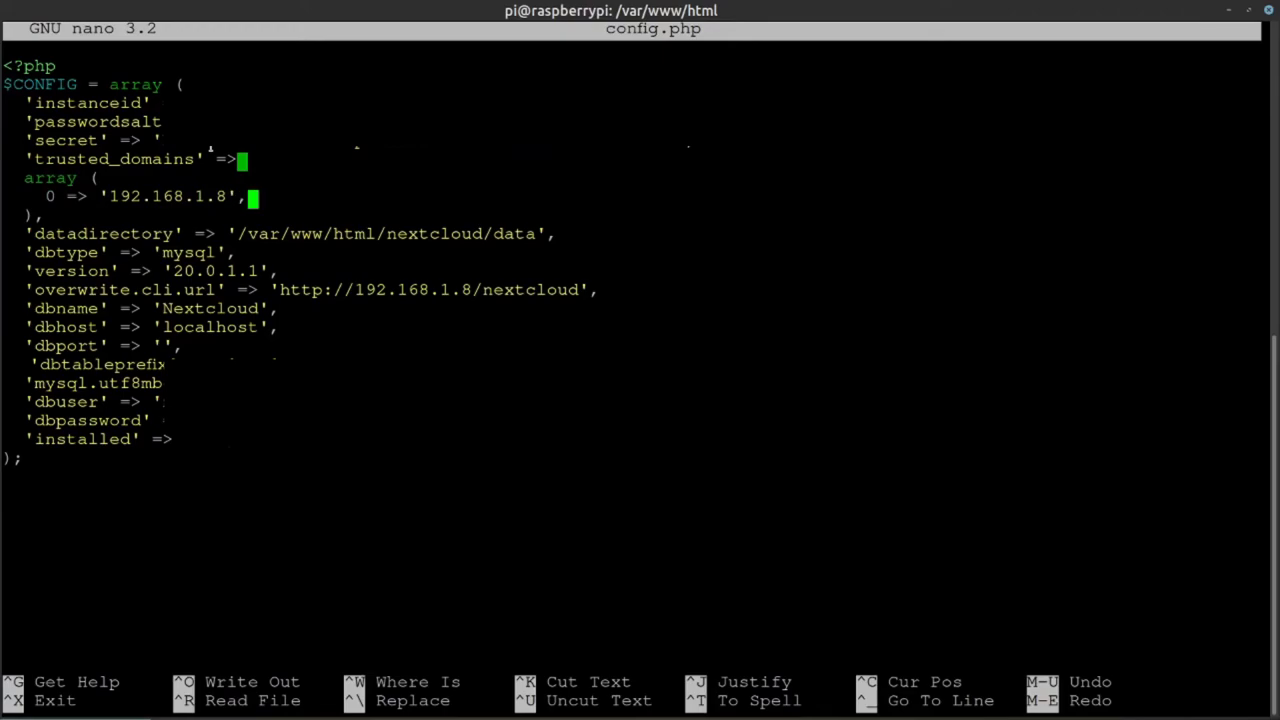
pyautogui.press('Return')
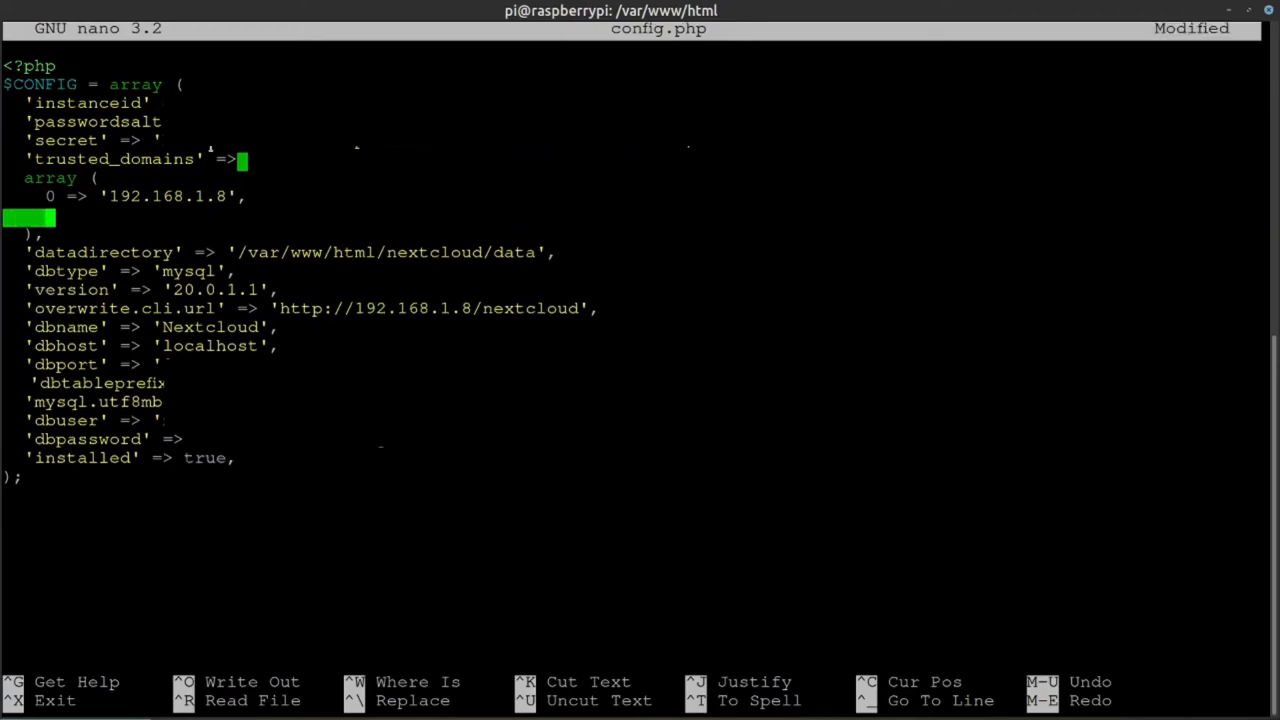
pyautogui.write('1')
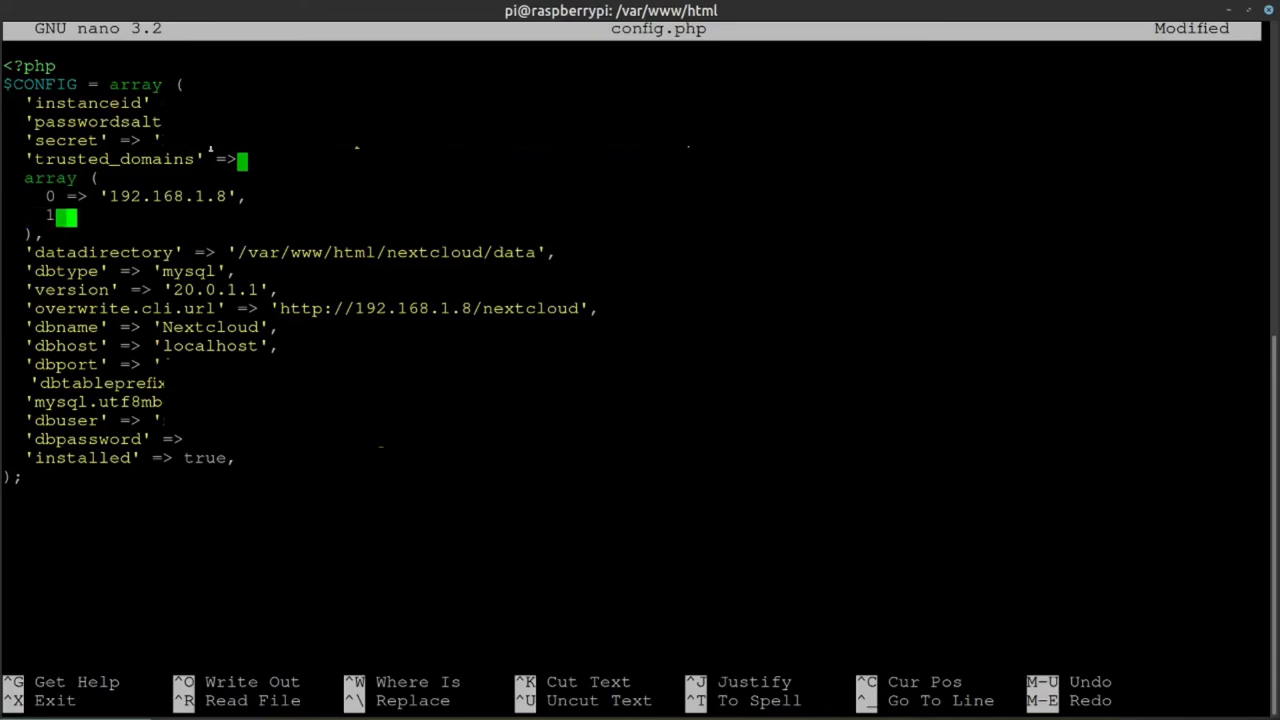
pyautogui.write(" => '")
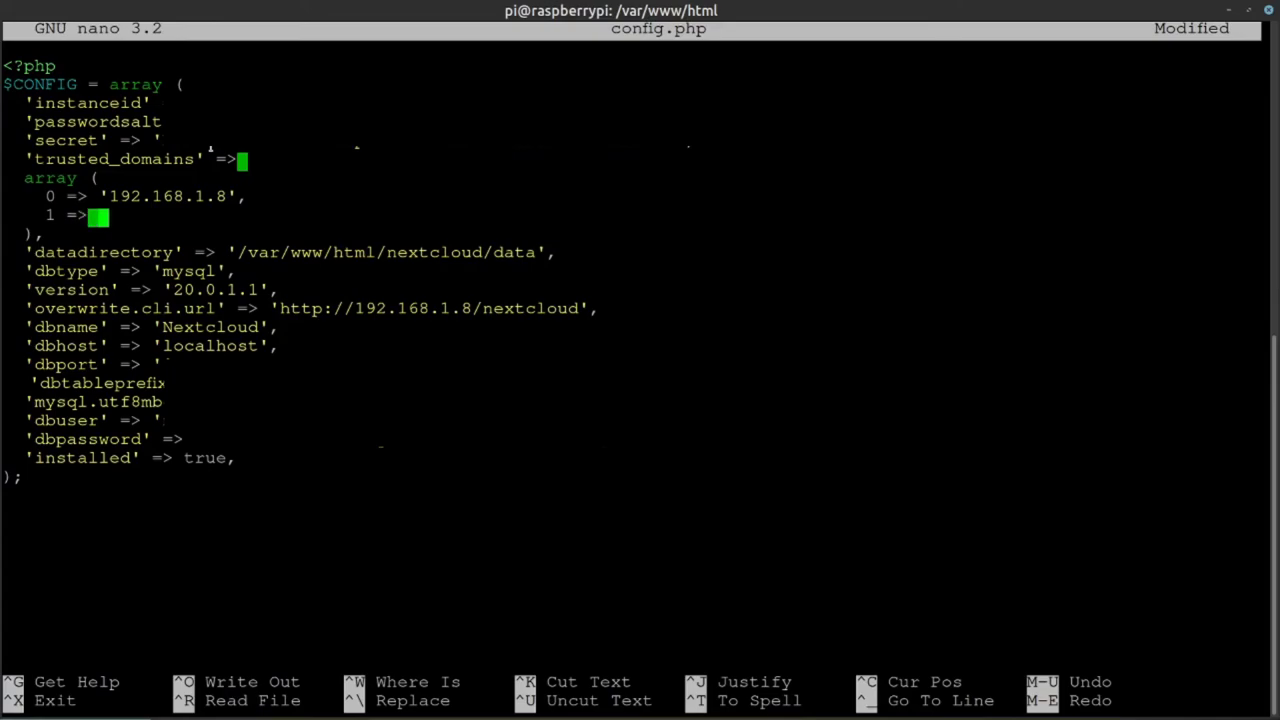
pyautogui.write('myurl')
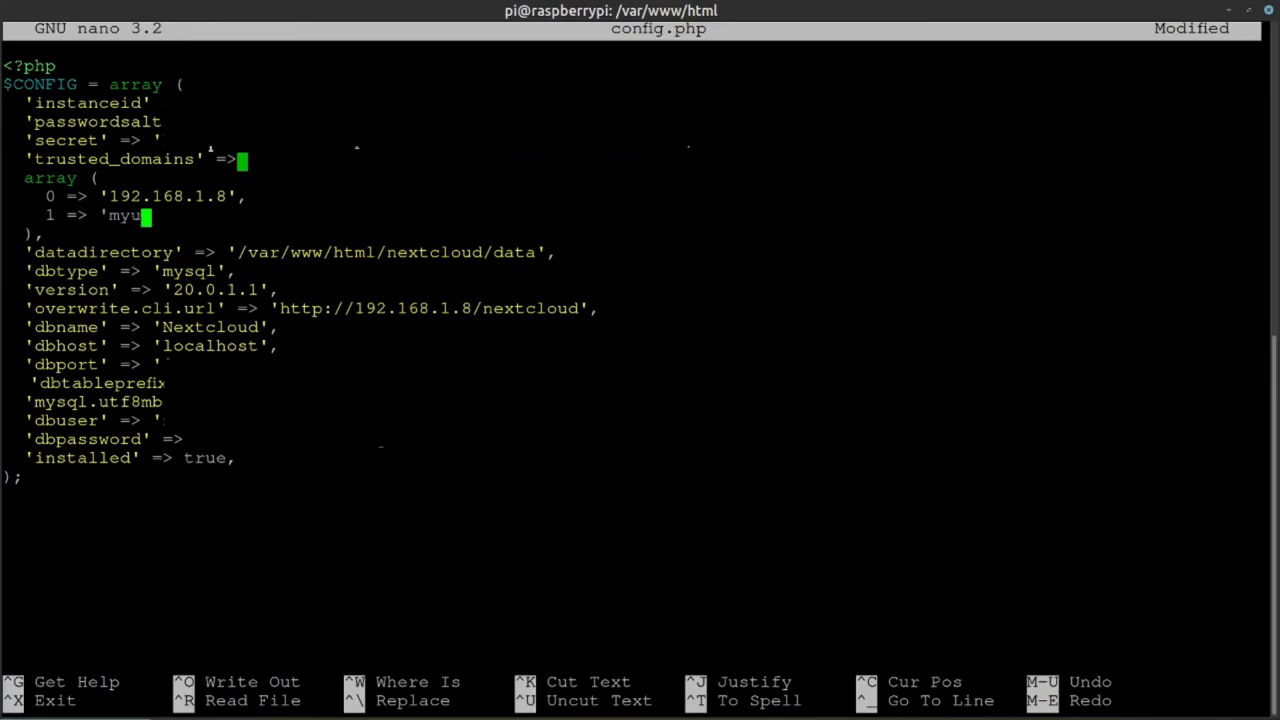
pyautogui.write(".something.net'")
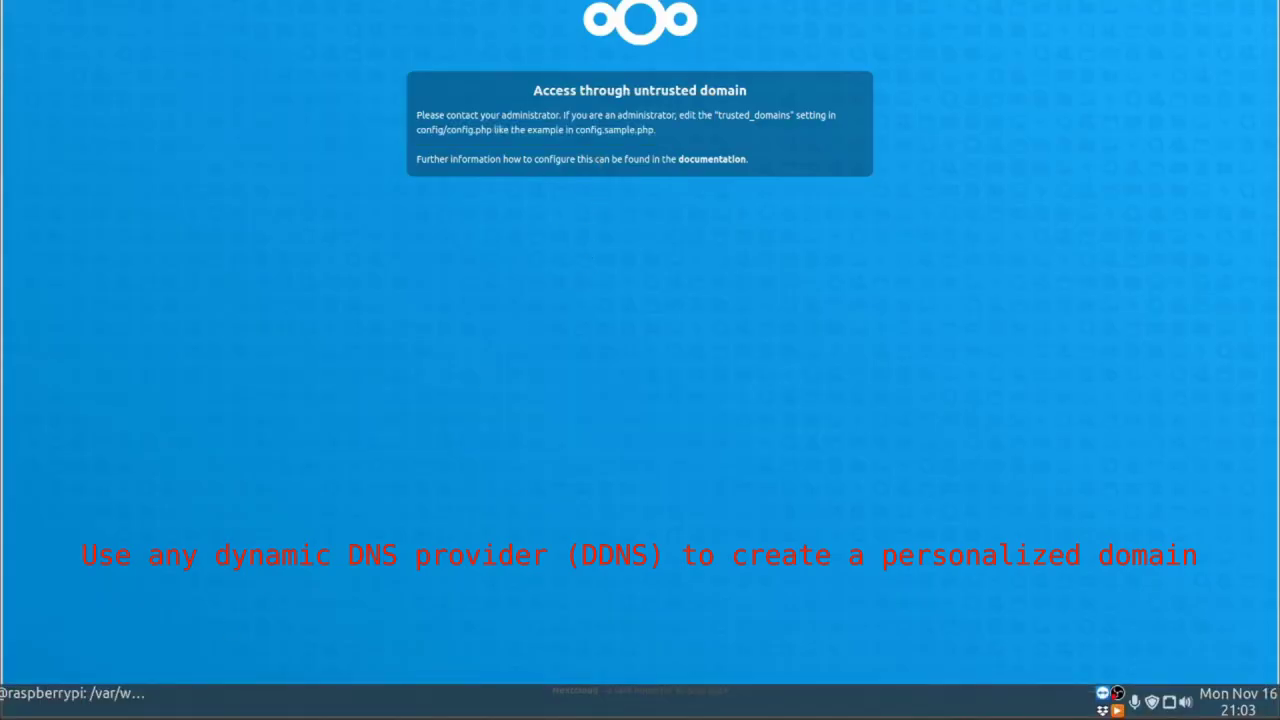
pyautogui.click(60, 700)
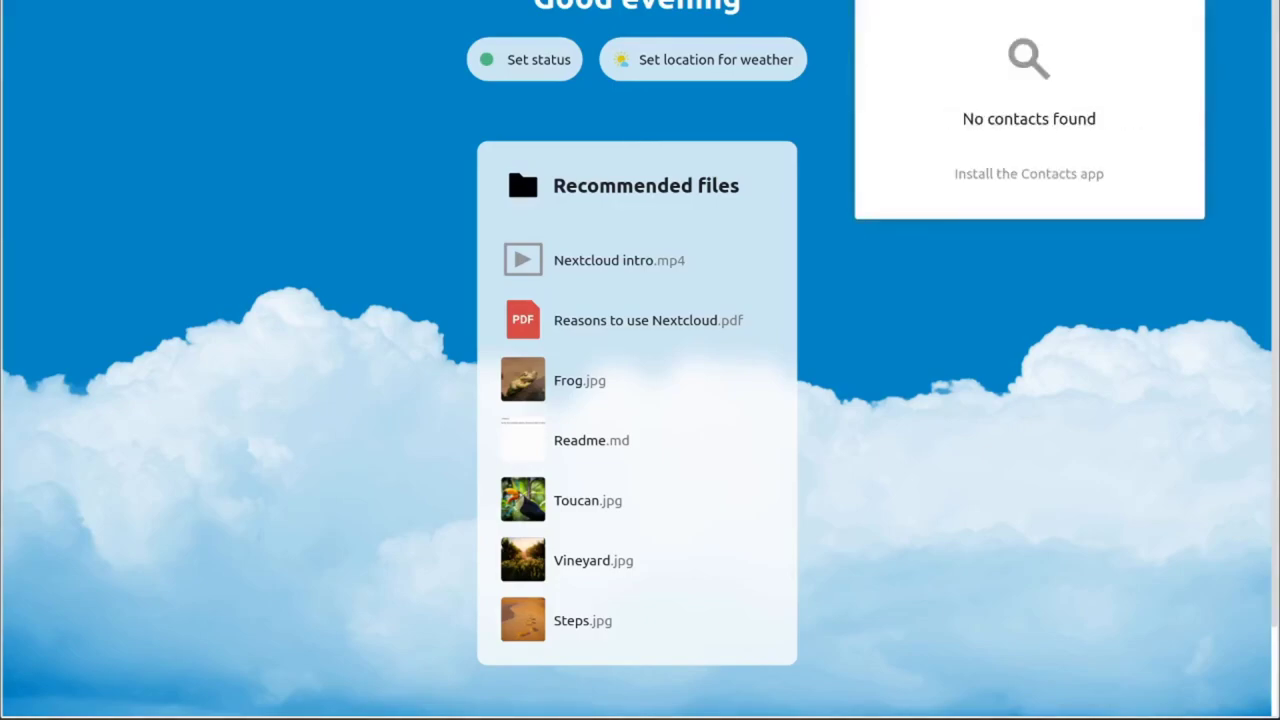
# Create a new Nextcloud user with a username, a matching display name and an account password, without email or group.
pyautogui.click(1200, 177)
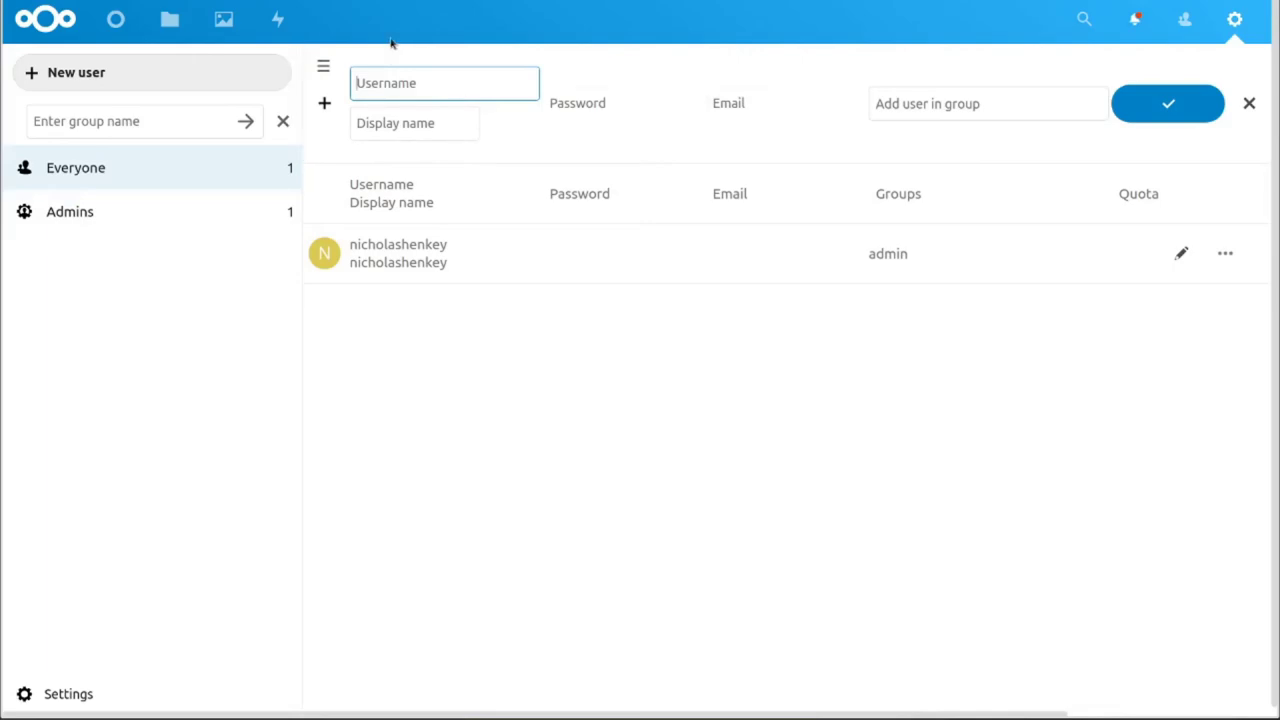
pyautogui.write('Alfred')
pyautogui.press('Tab')
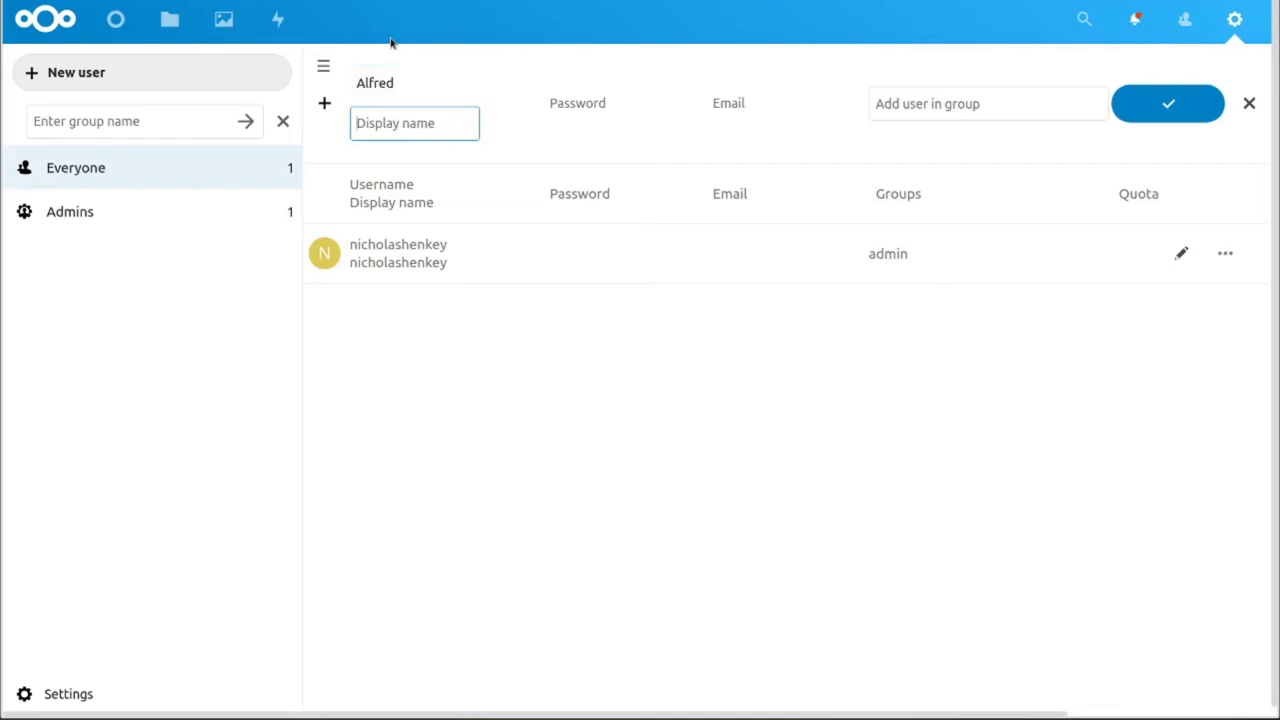
pyautogui.write('Alfred')
pyautogui.press('Tab')
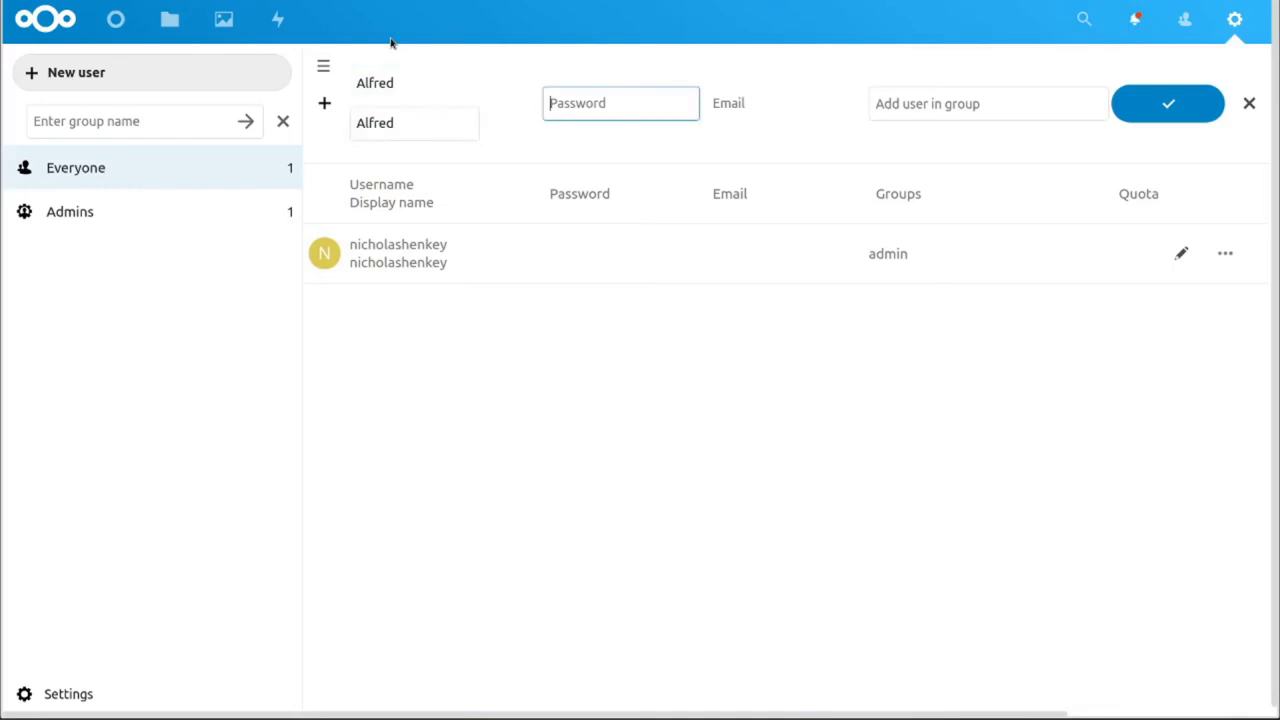
pyautogui.write('********')
pyautogui.press('Tab')
pyautogui.press('Tab')
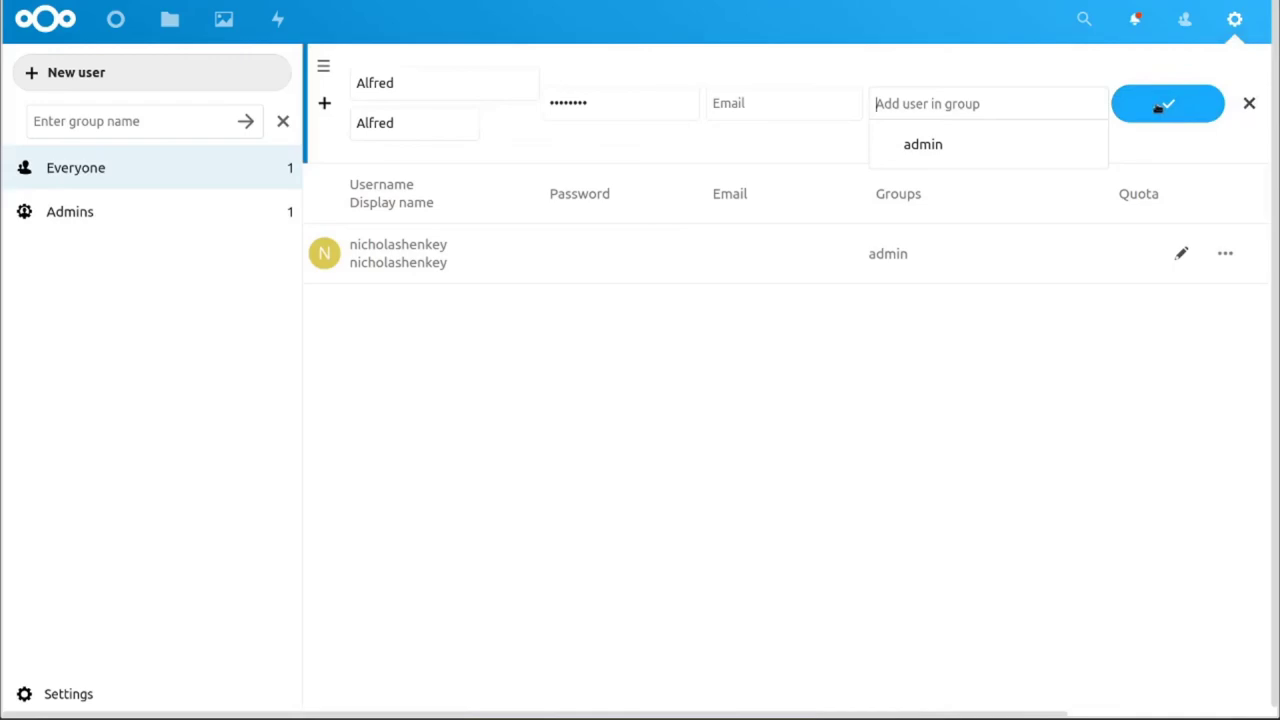
pyautogui.click(1160, 107)
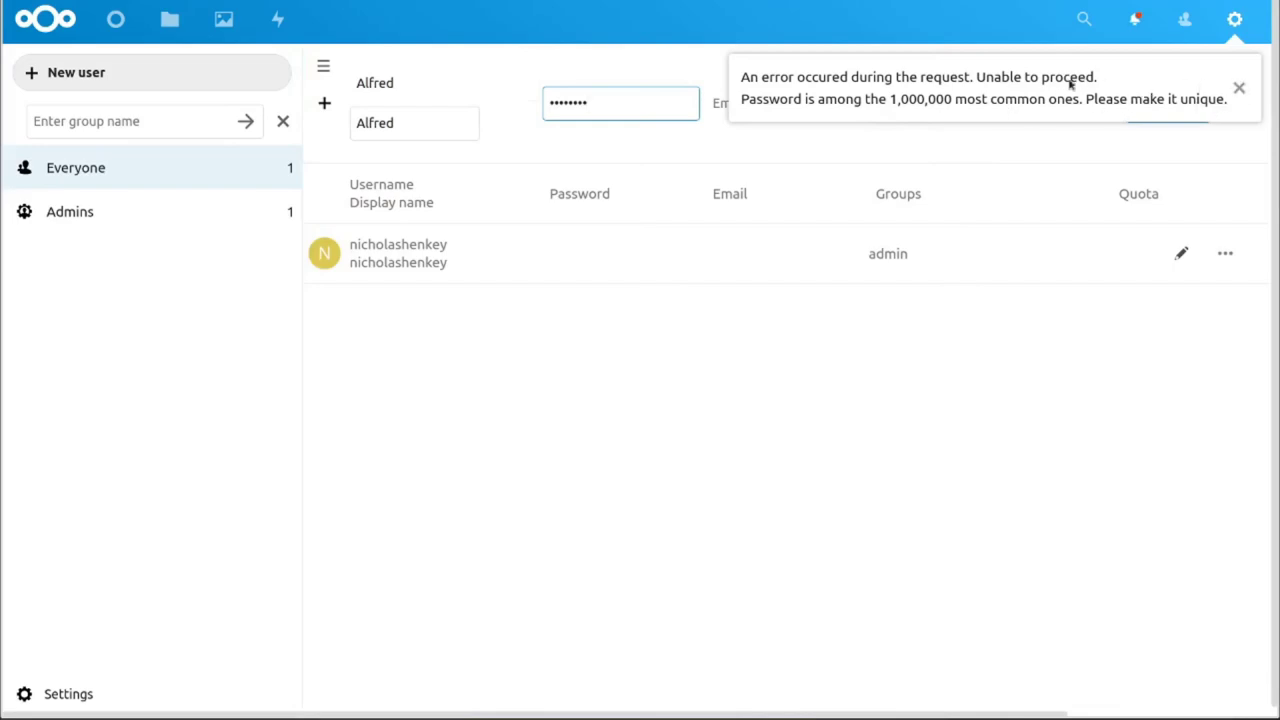
pyautogui.tripleClick(961, 106)
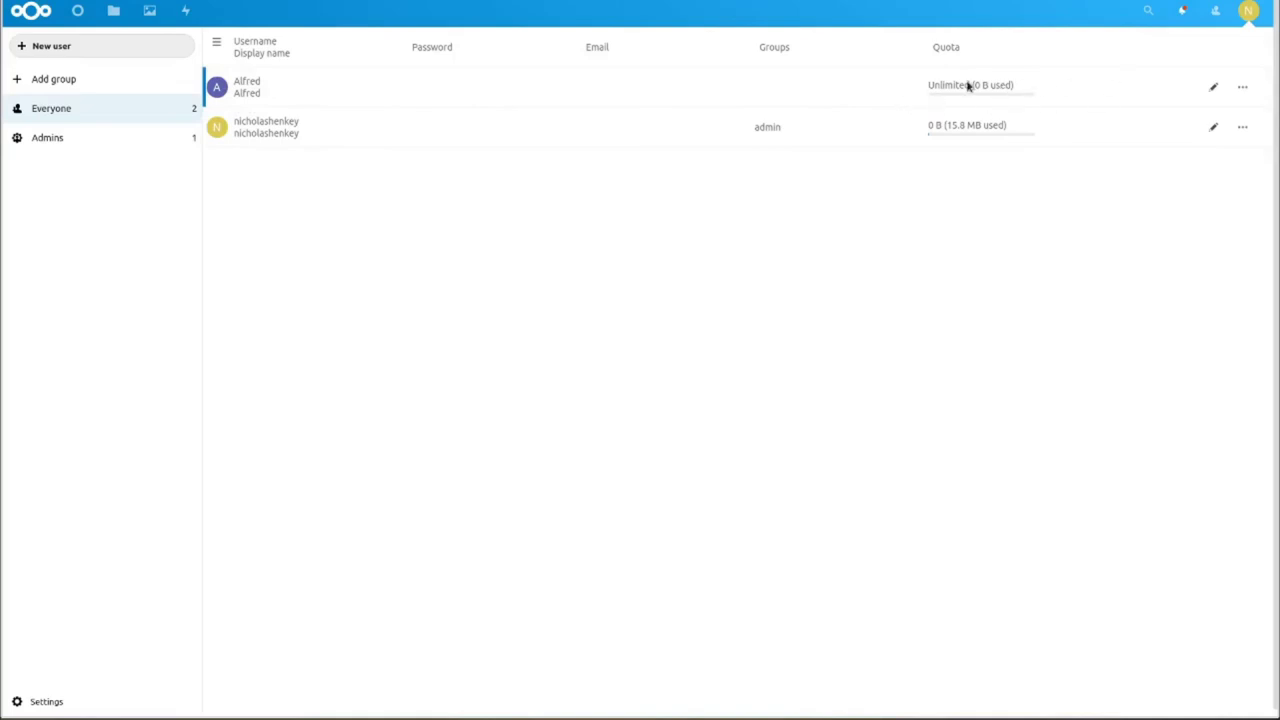
# Add a user group named All Users.
pyautogui.click(85, 79)
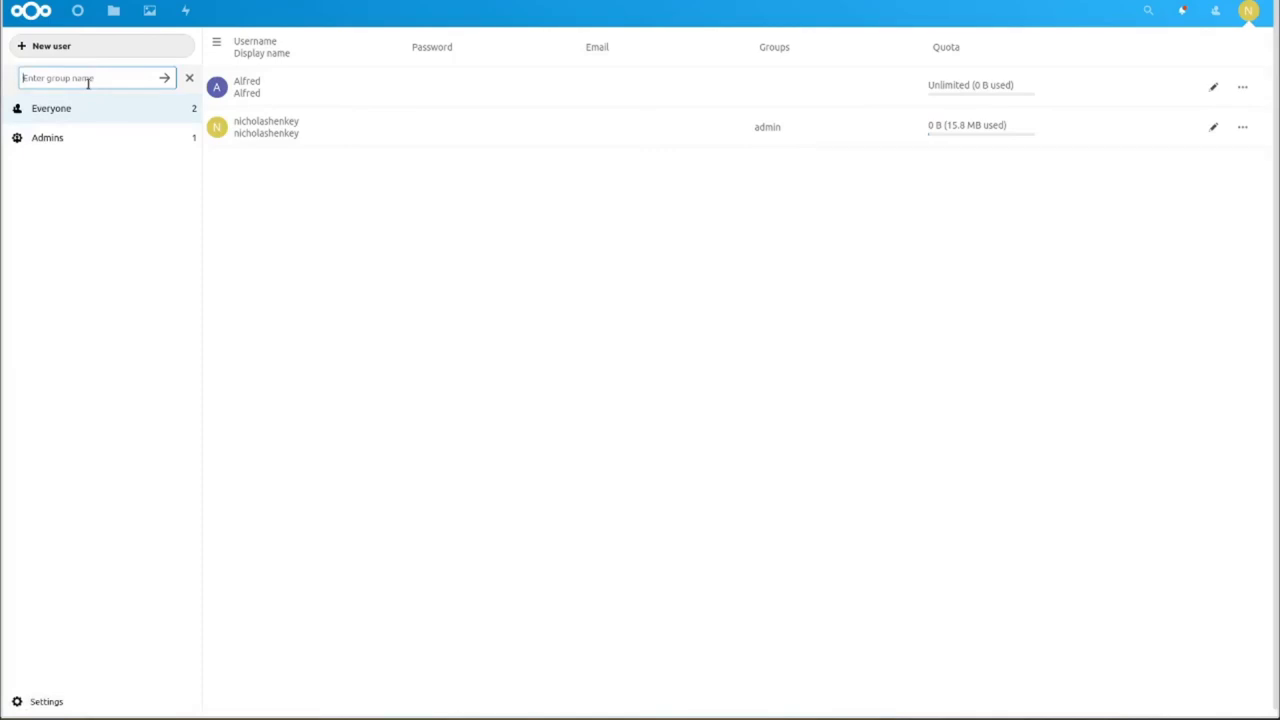
pyautogui.write('All Users')
pyautogui.click(163, 78)
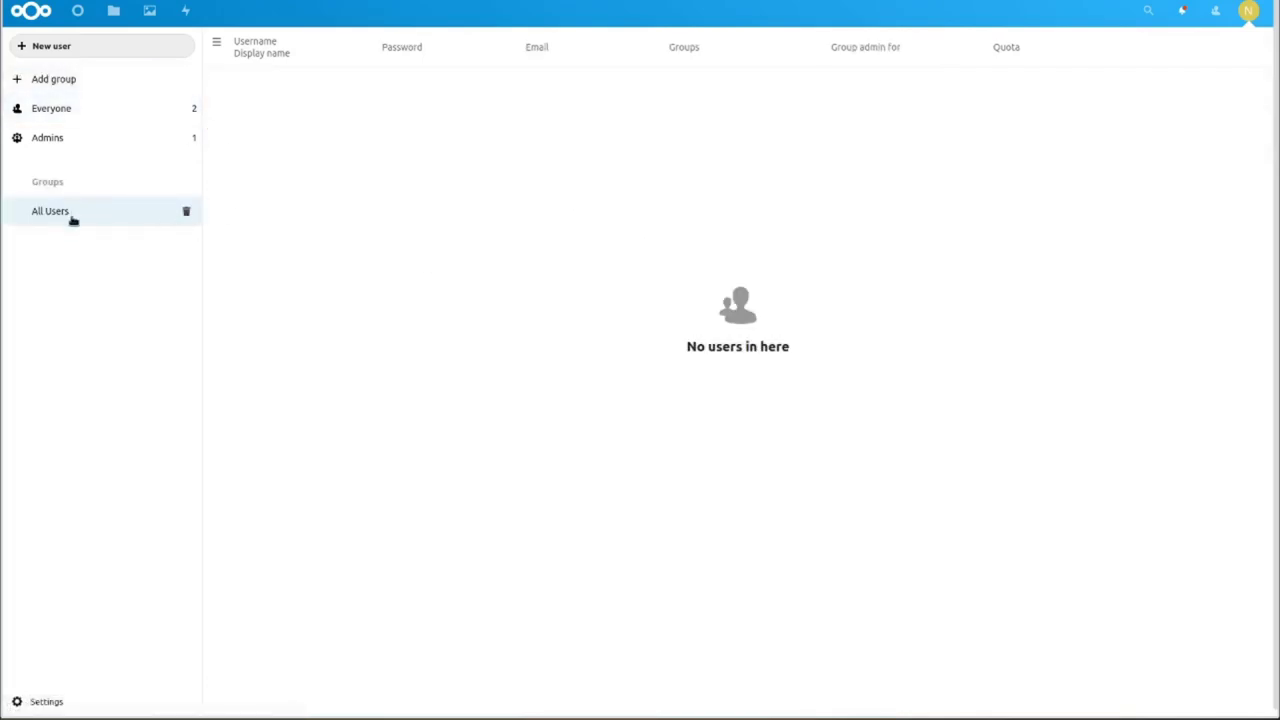
# Check the Admins and Everyone lists, and add the newly created user to the All Users group.
pyautogui.click(73, 137)
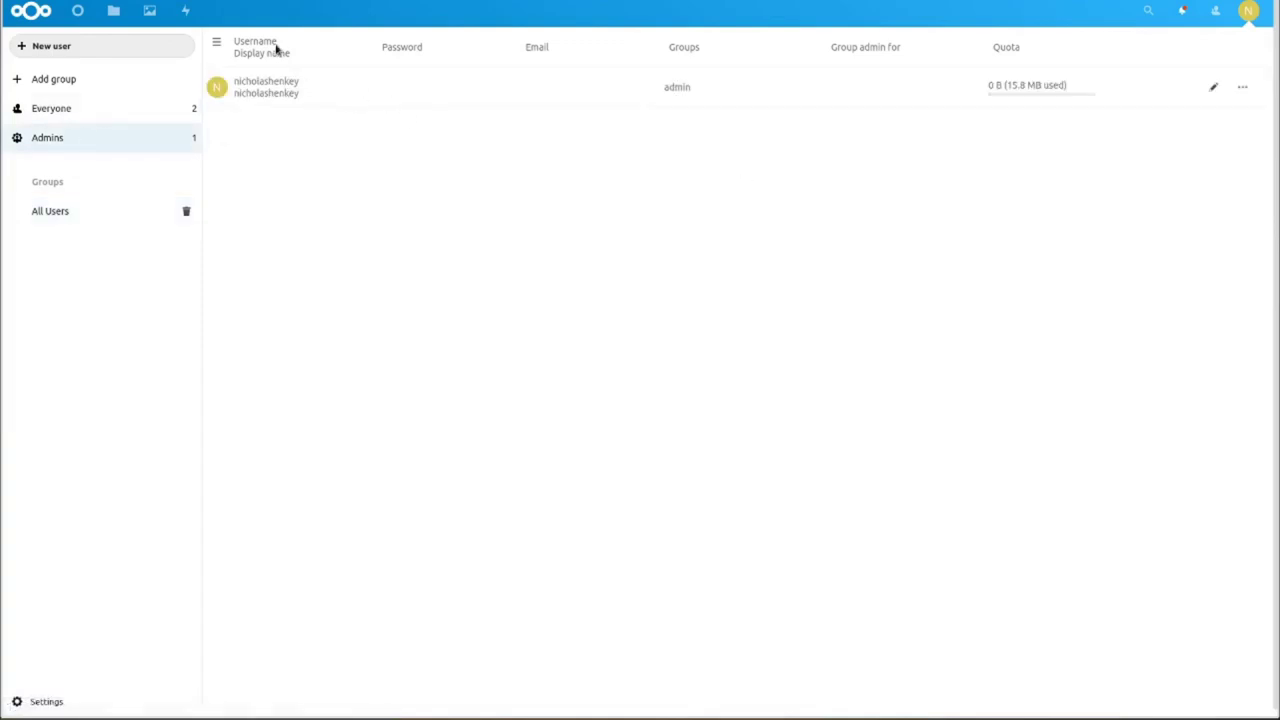
pyautogui.click(42, 116)
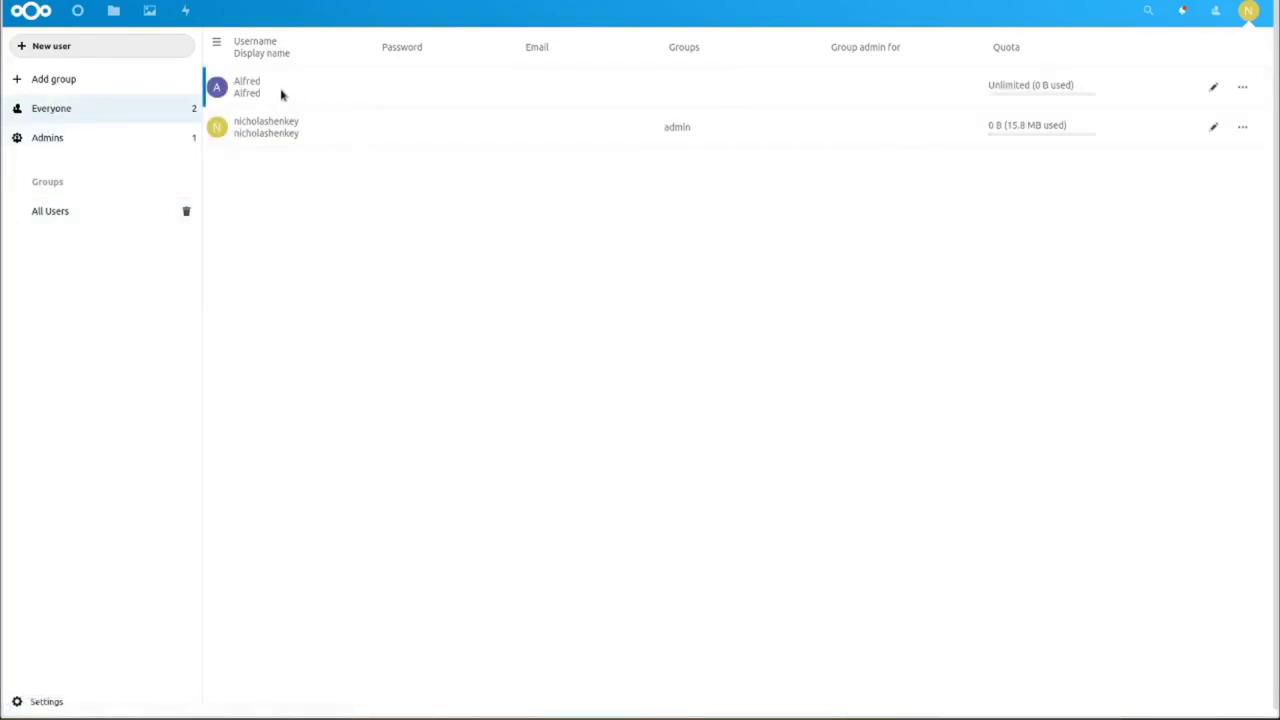
pyautogui.click(1213, 90)
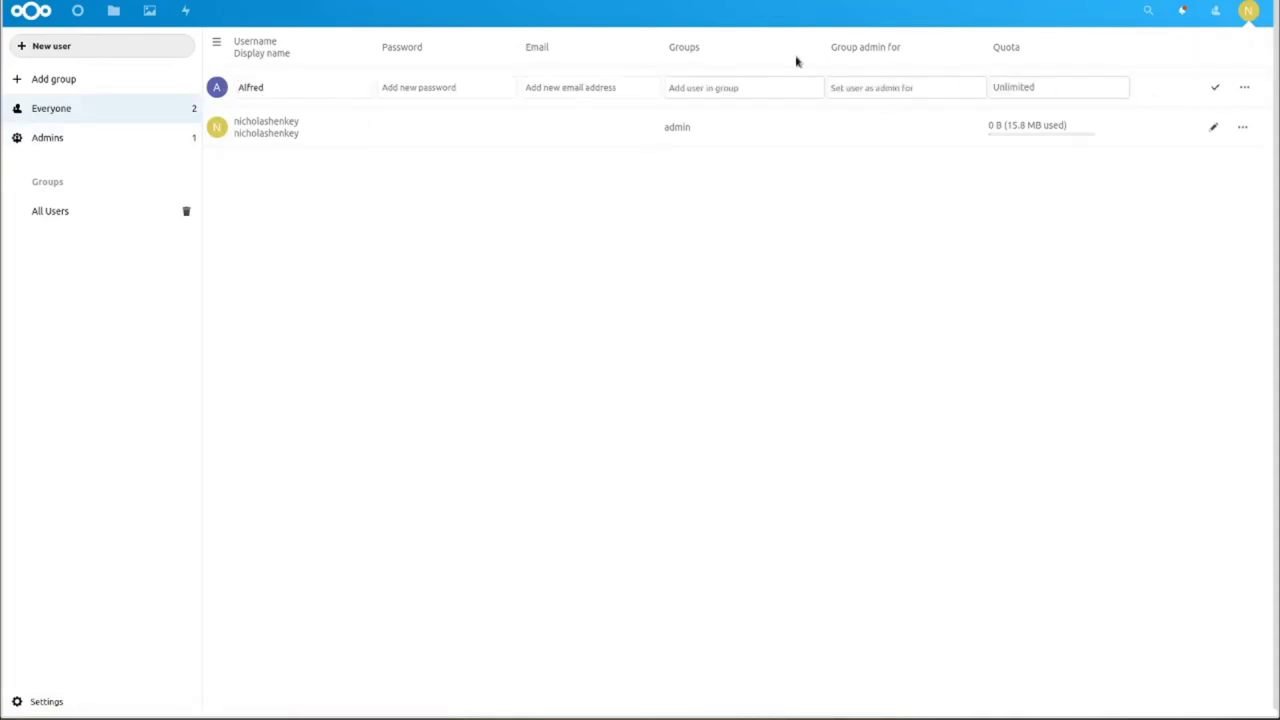
pyautogui.click(703, 88)
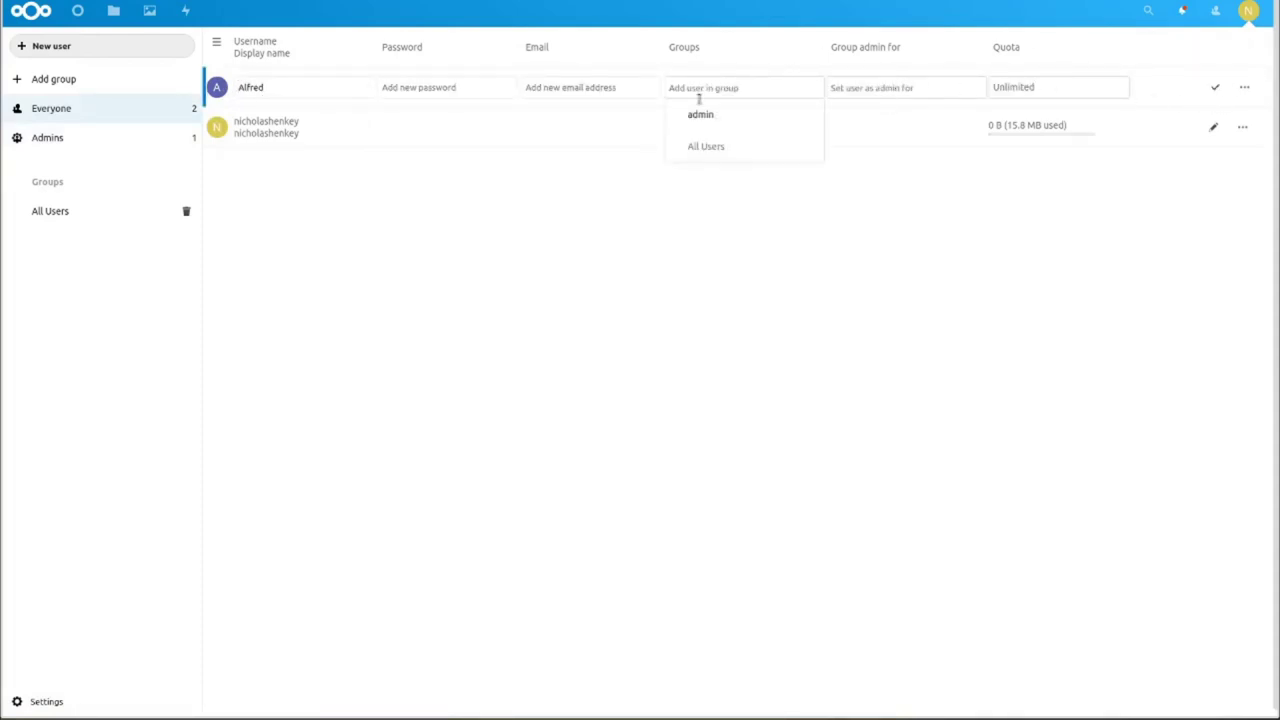
pyautogui.click(748, 150)
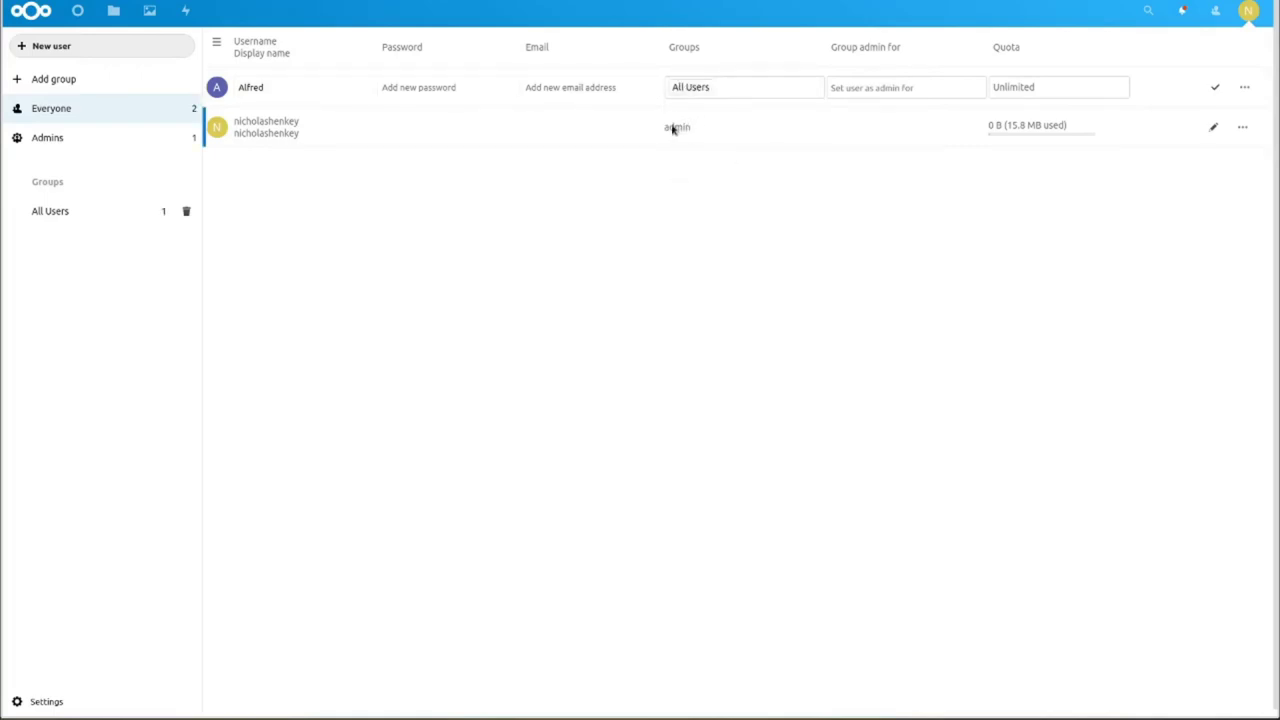
# Add the administrator account to the All Users group while keeping its admin membership.
pyautogui.click(1212, 127)
pyautogui.click(727, 128)
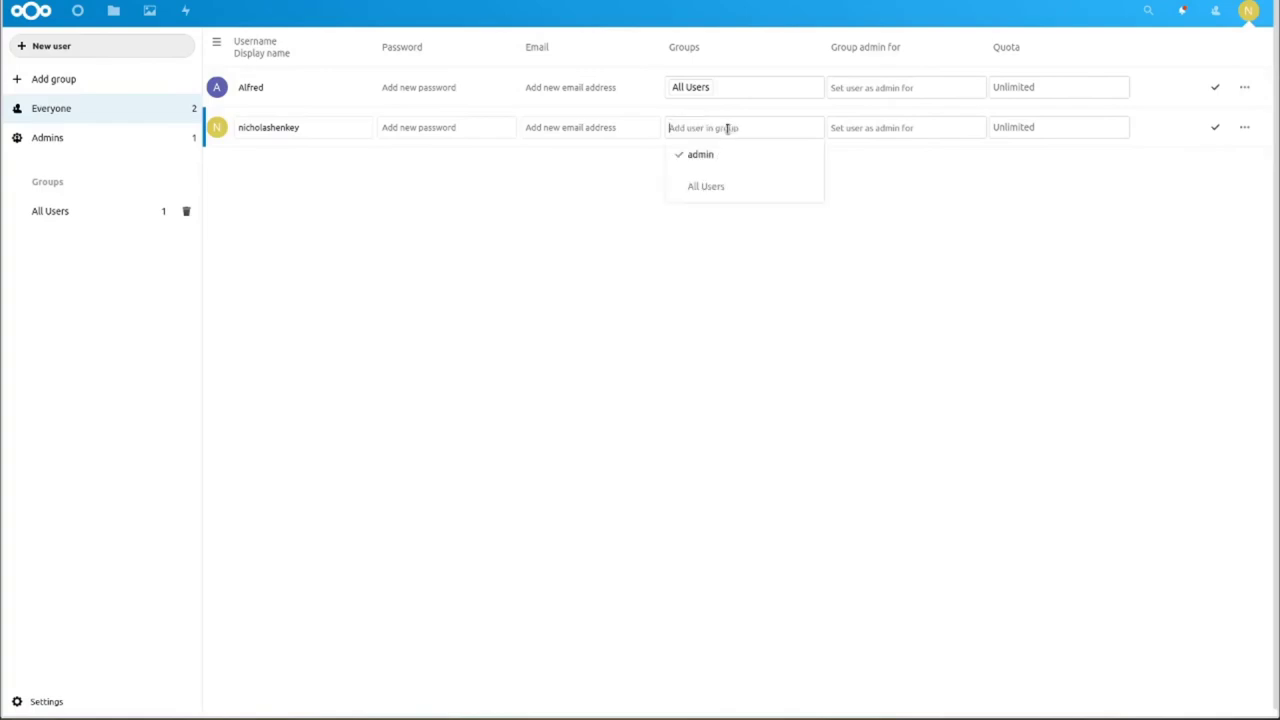
pyautogui.click(728, 186)
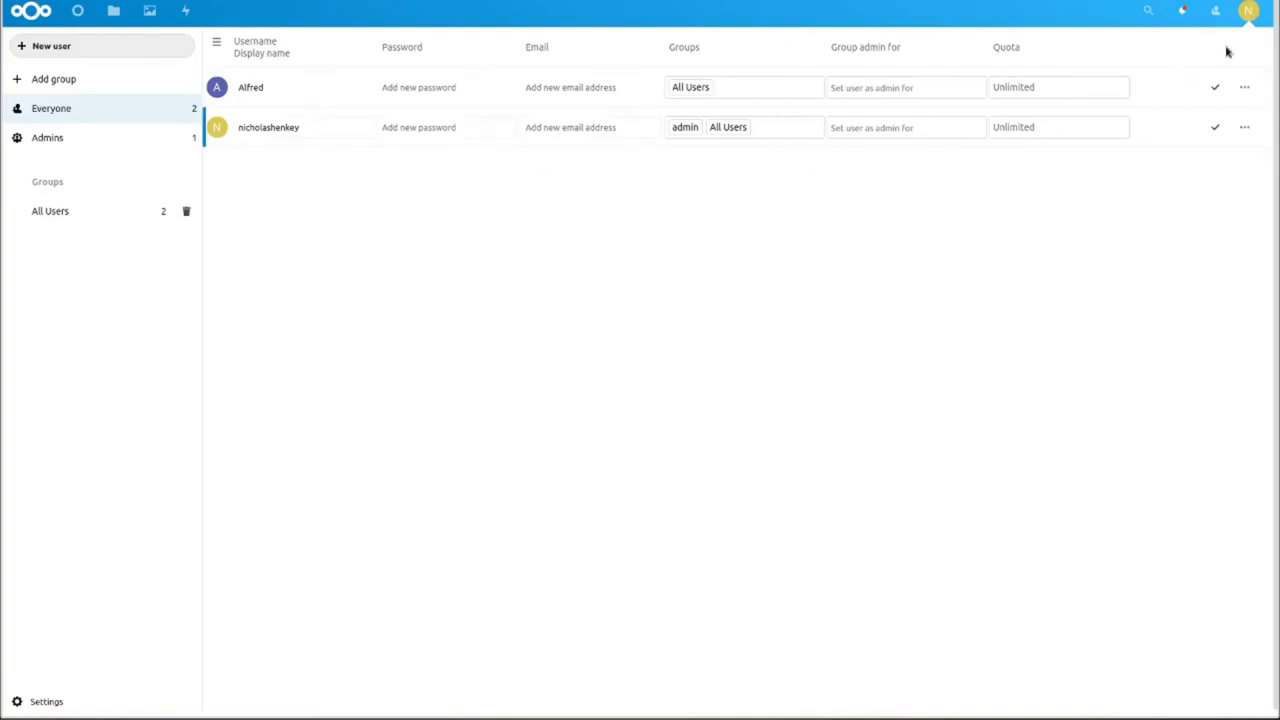
# Search the Nextcloud apps for "external" and enable External storage support.
pyautogui.click(1249, 10)
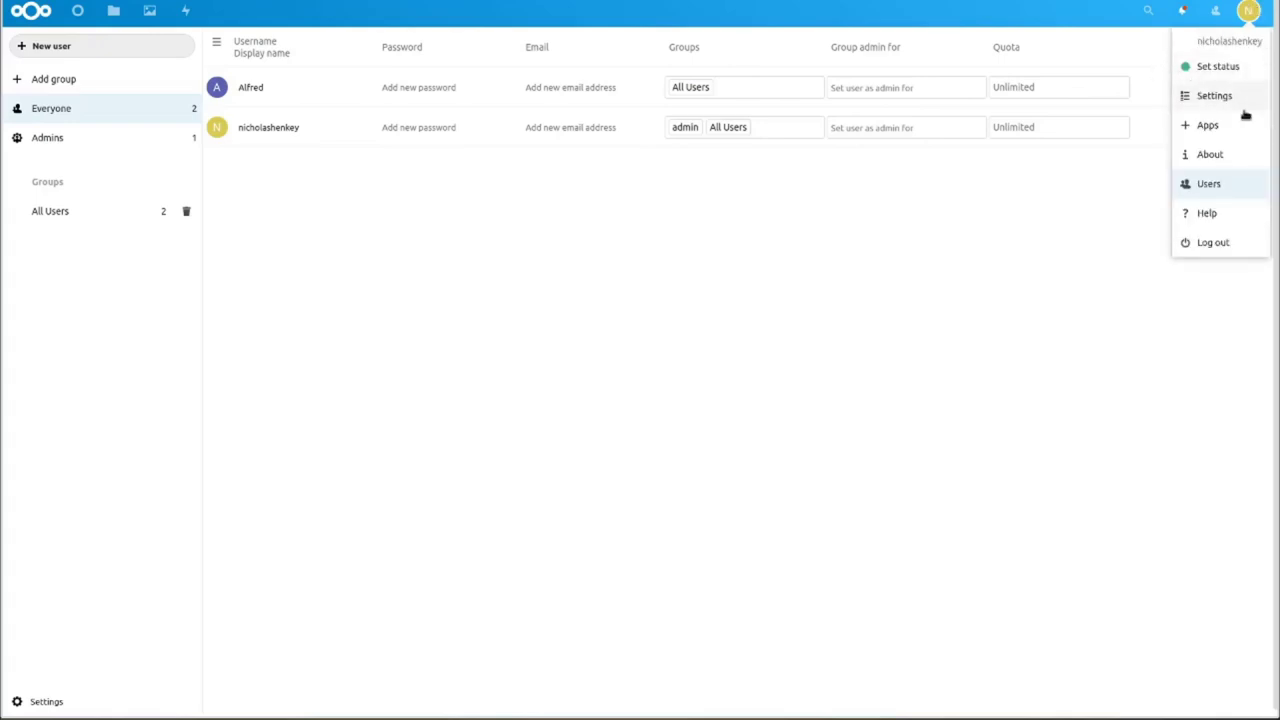
pyautogui.click(1212, 128)
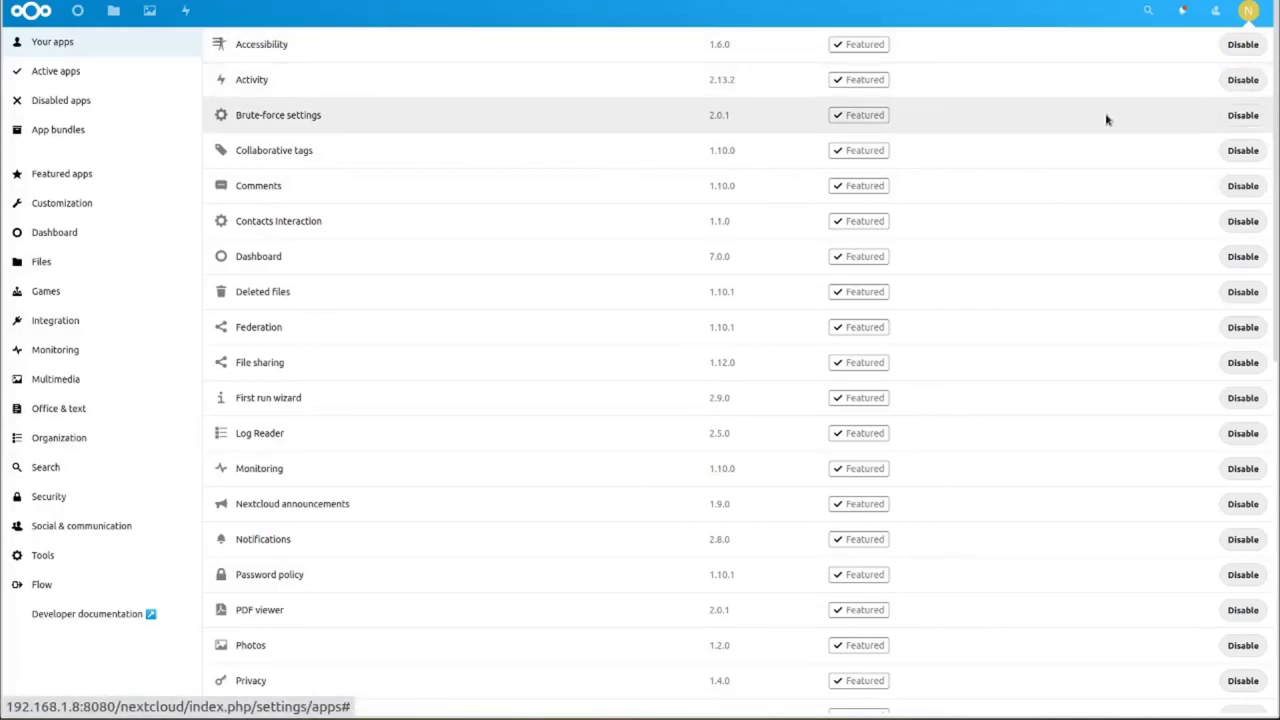
pyautogui.hotkey('ctrl', 'f')
pyautogui.write('external')
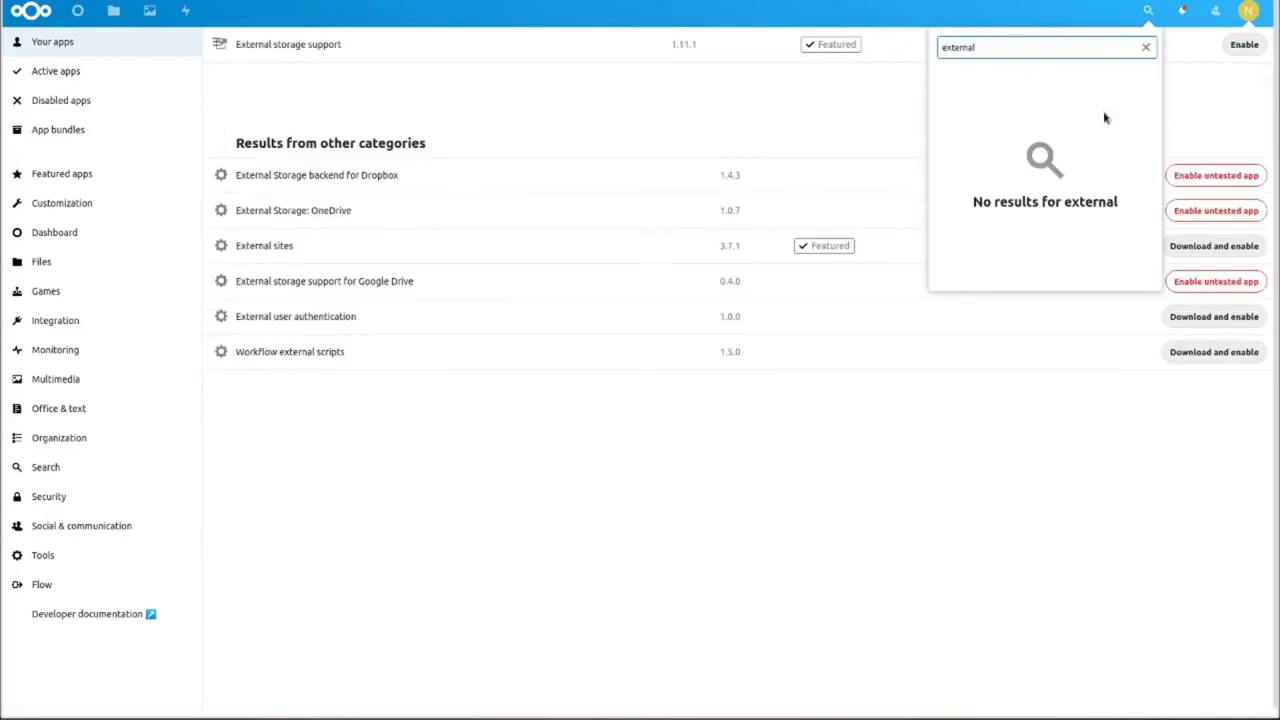
pyautogui.click(257, 54)
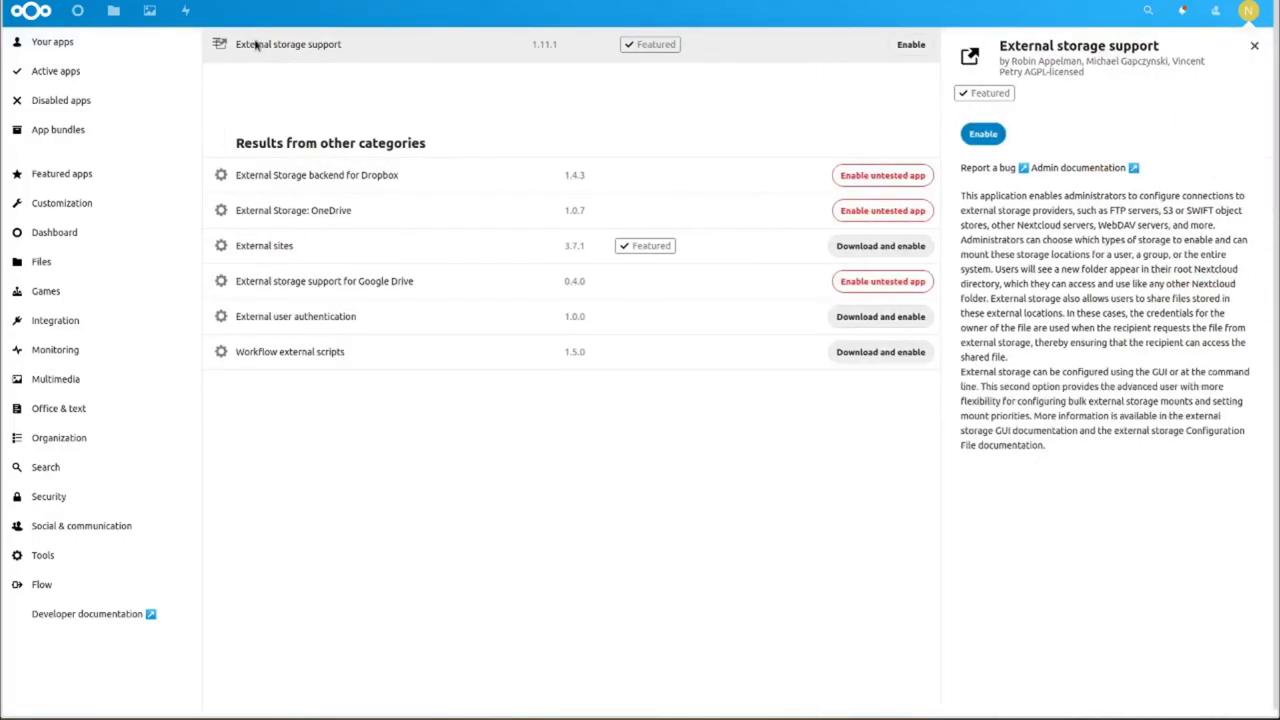
pyautogui.click(910, 45)
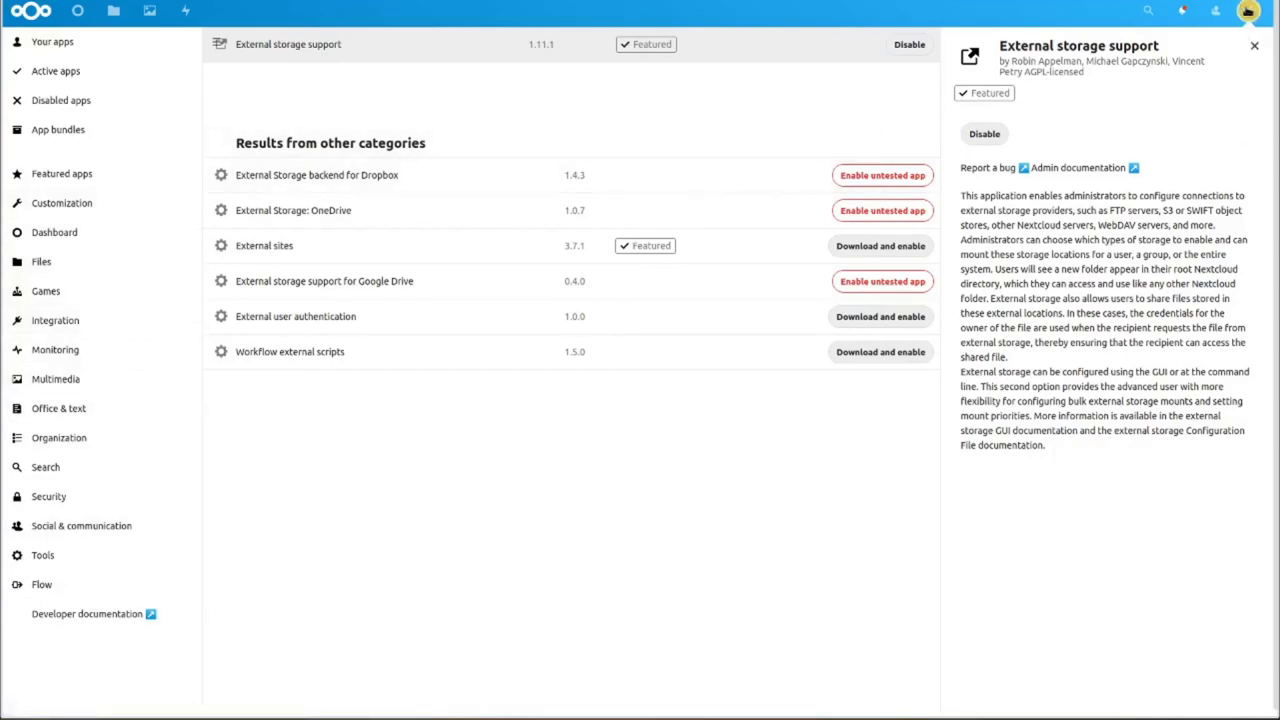
# Open the administration settings for External storages and examine the folder and storage options.
pyautogui.click(1248, 10)
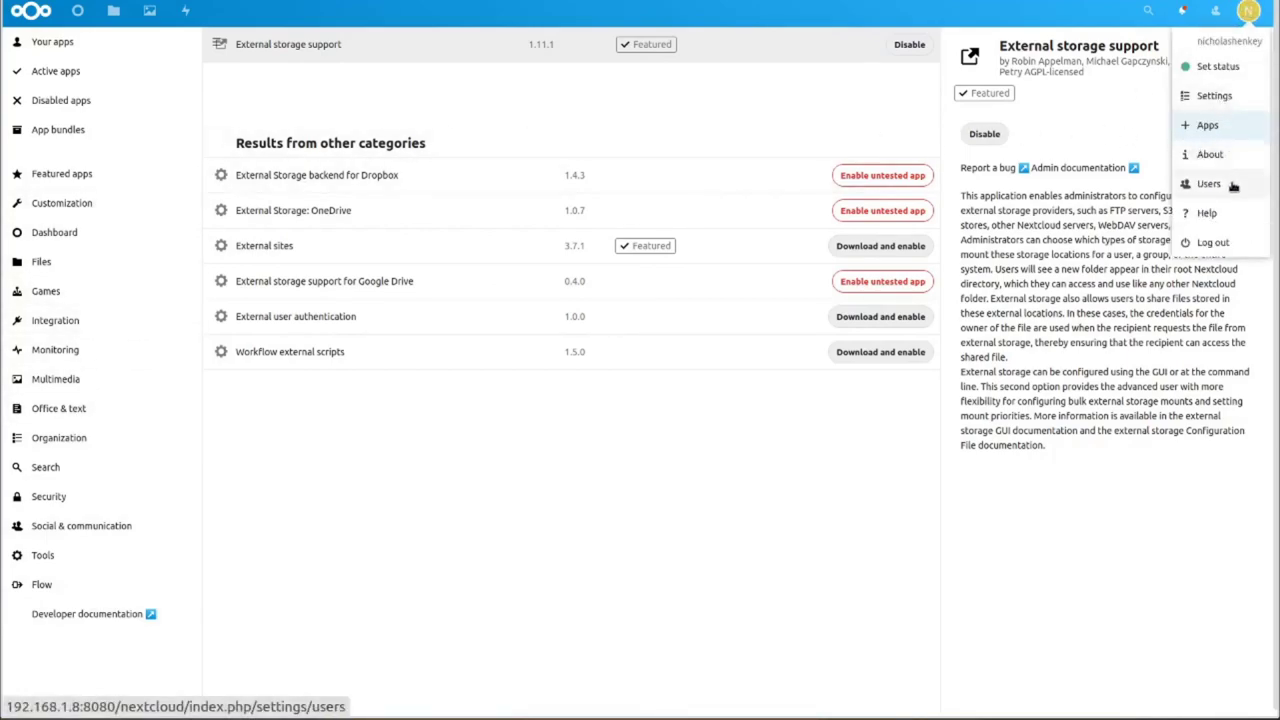
pyautogui.click(1225, 106)
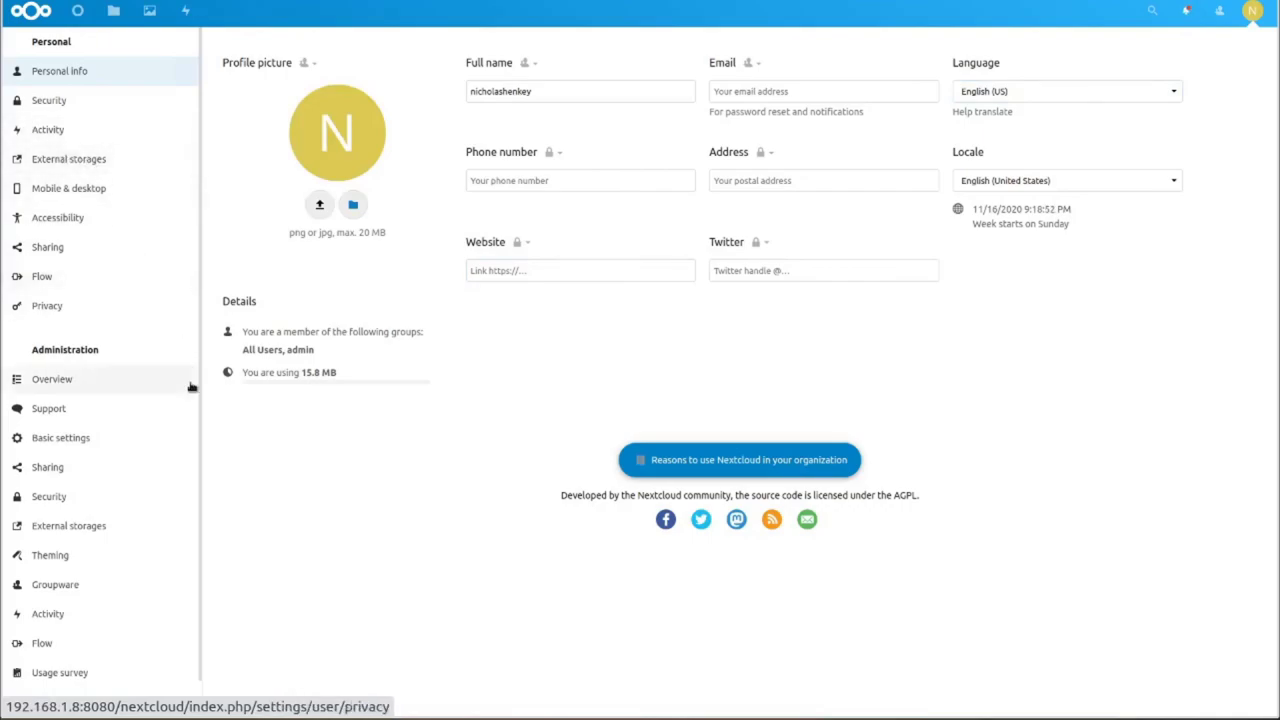
pyautogui.scroll(-1, 179, 431)
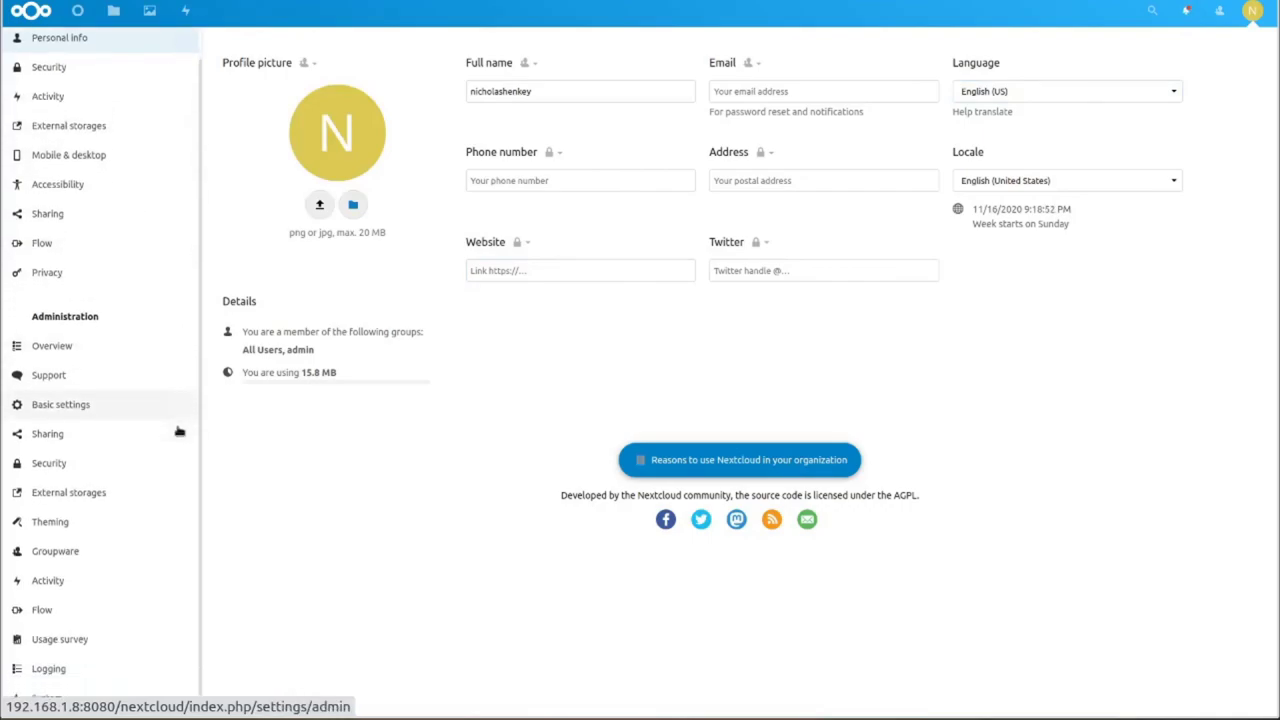
pyautogui.click(49, 503)
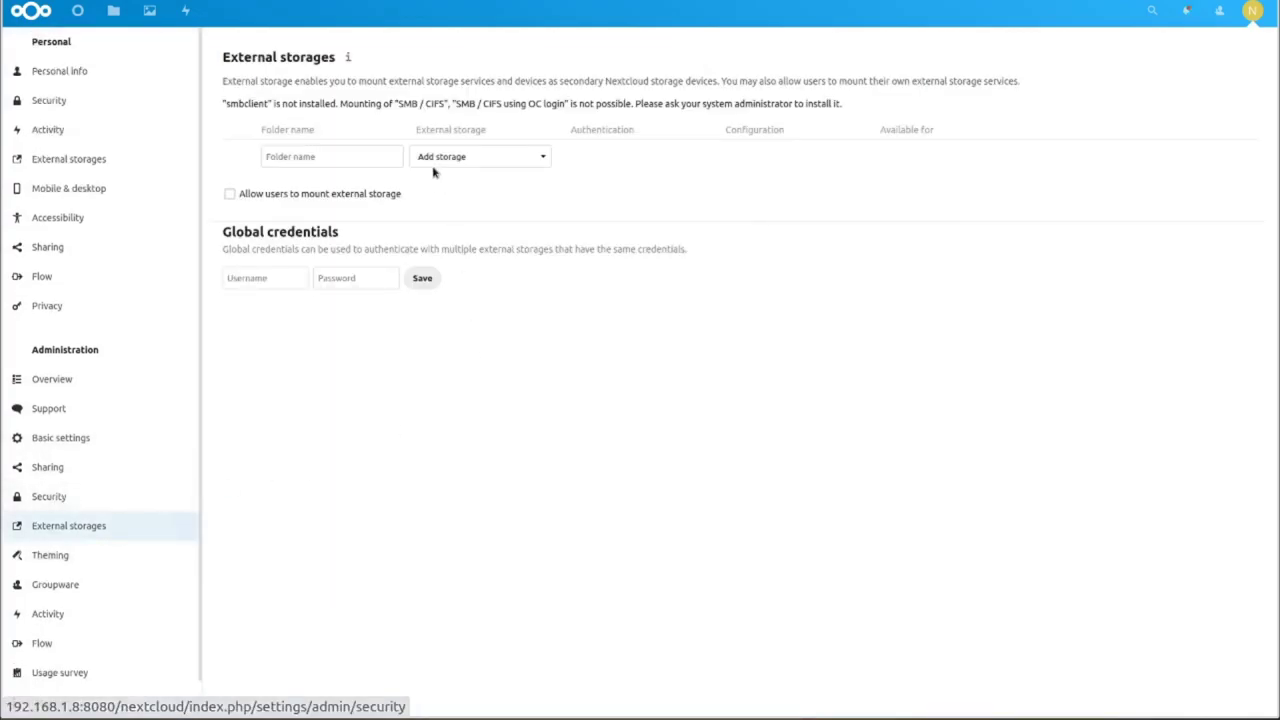
pyautogui.click(344, 160)
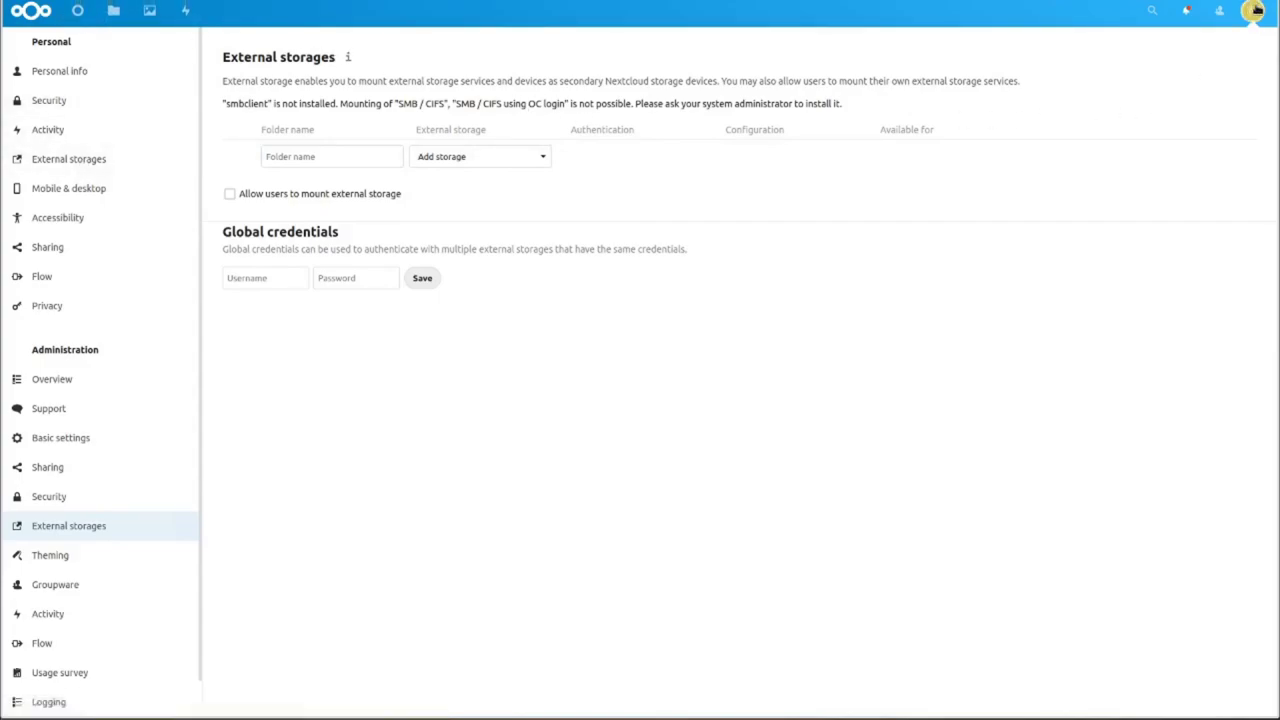
# Return to the Nextcloud user management page to view the accounts and their groups.
pyautogui.click(1254, 10)
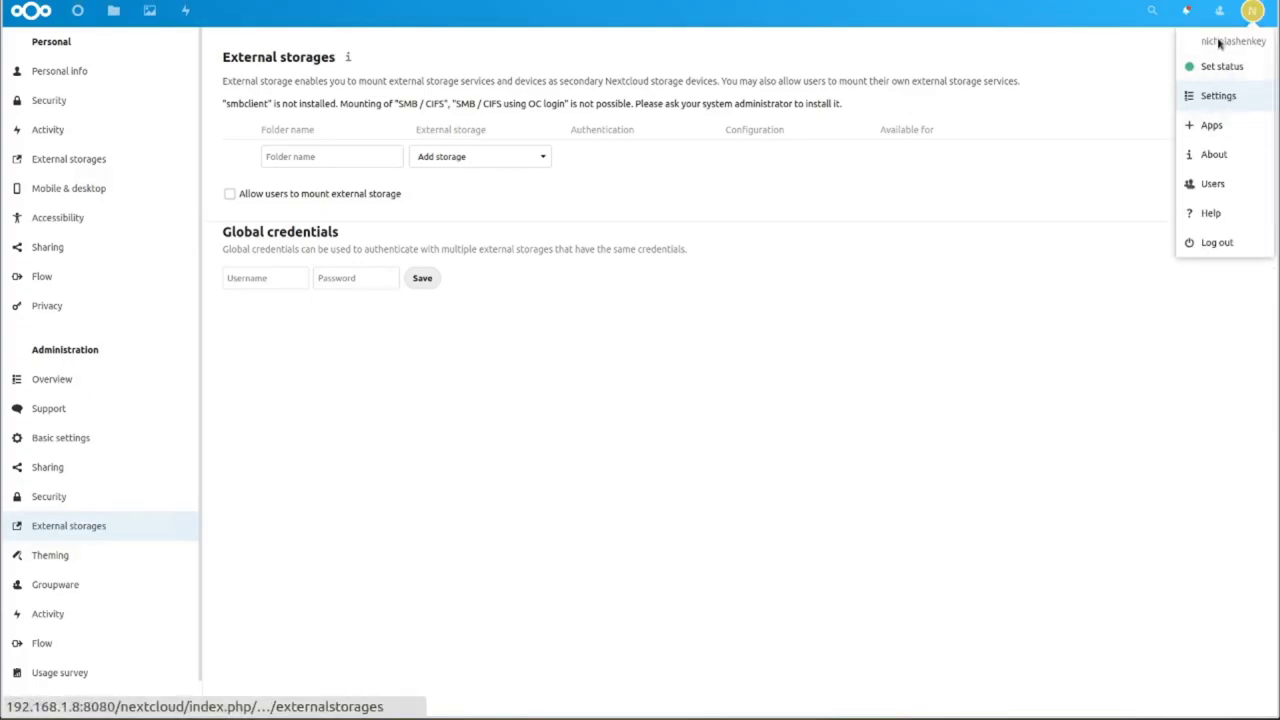
pyautogui.click(1213, 184)
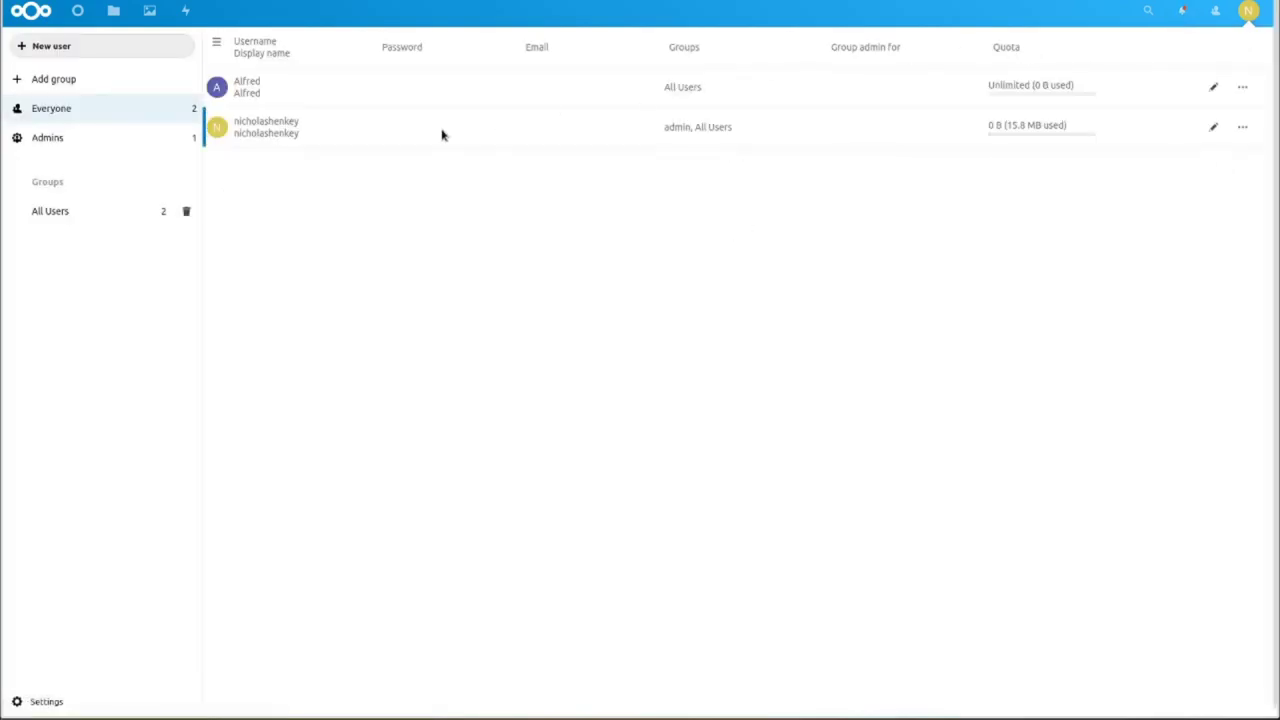